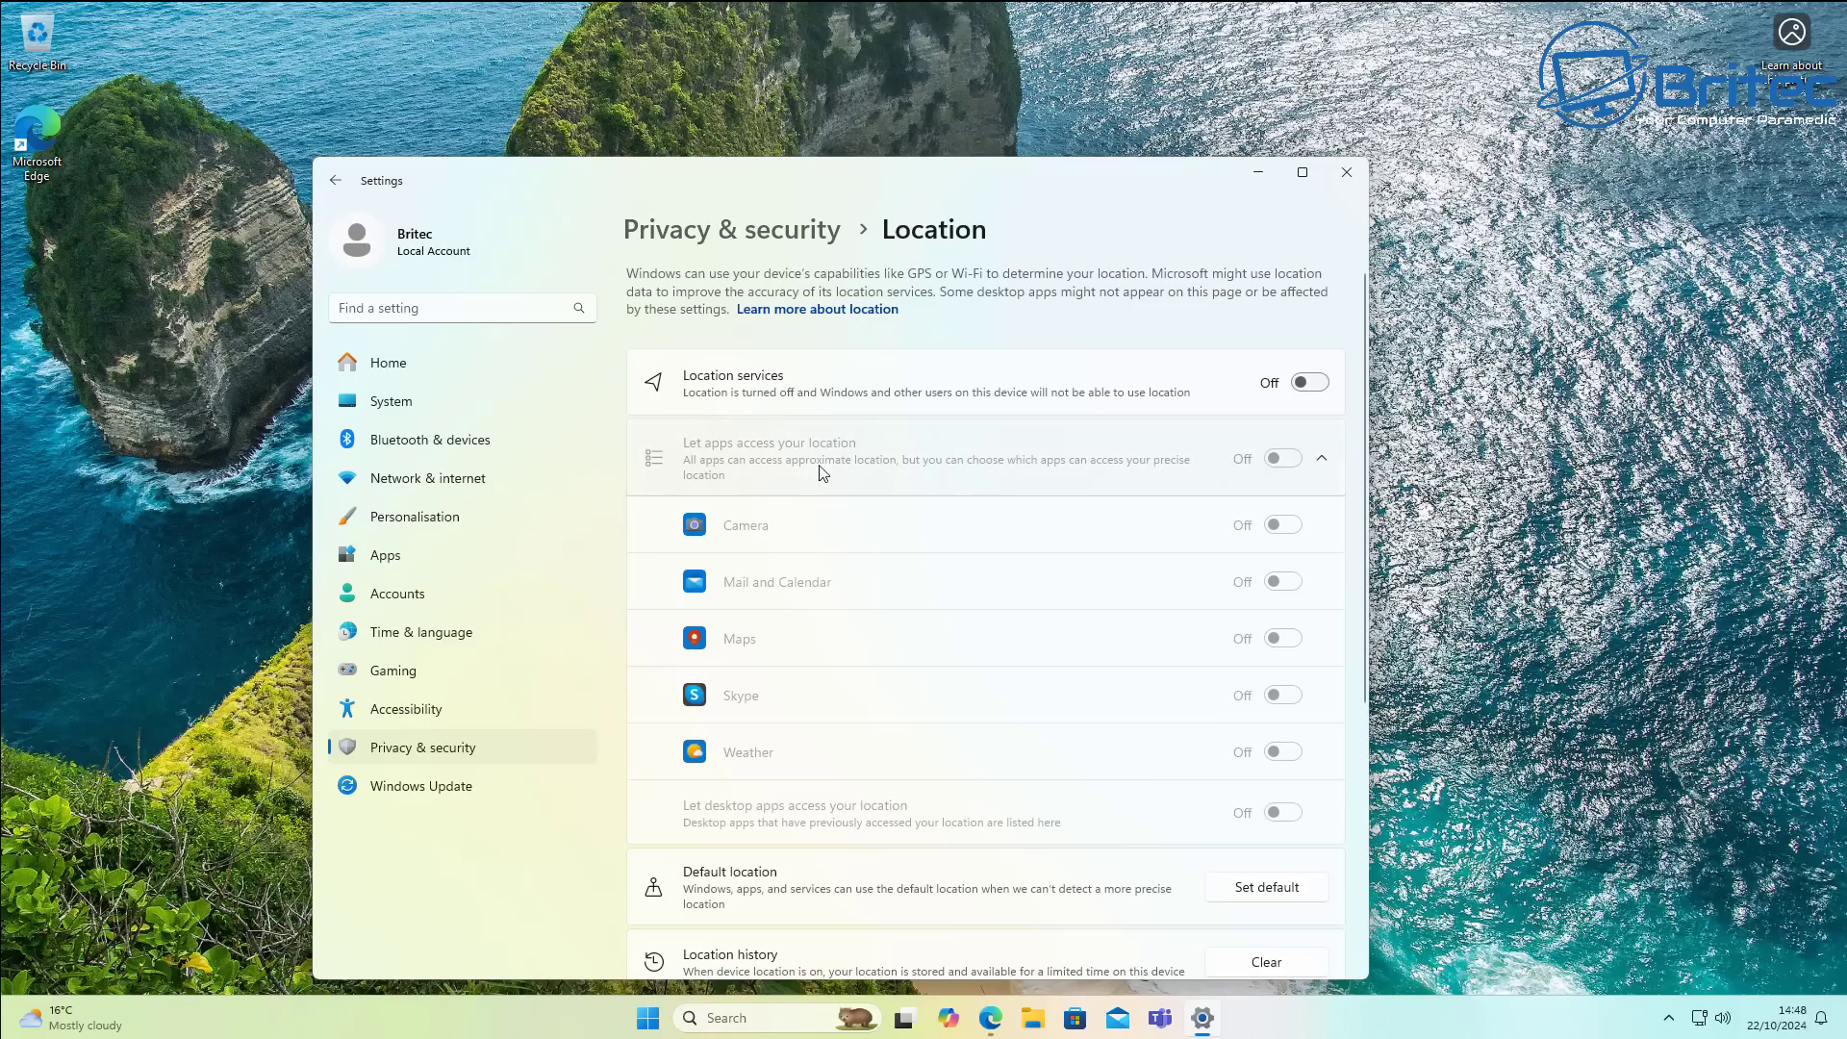
- Turn on location services and allow apps to access the device's location
{"action": "left_click", "coordinate": [1310, 384]}
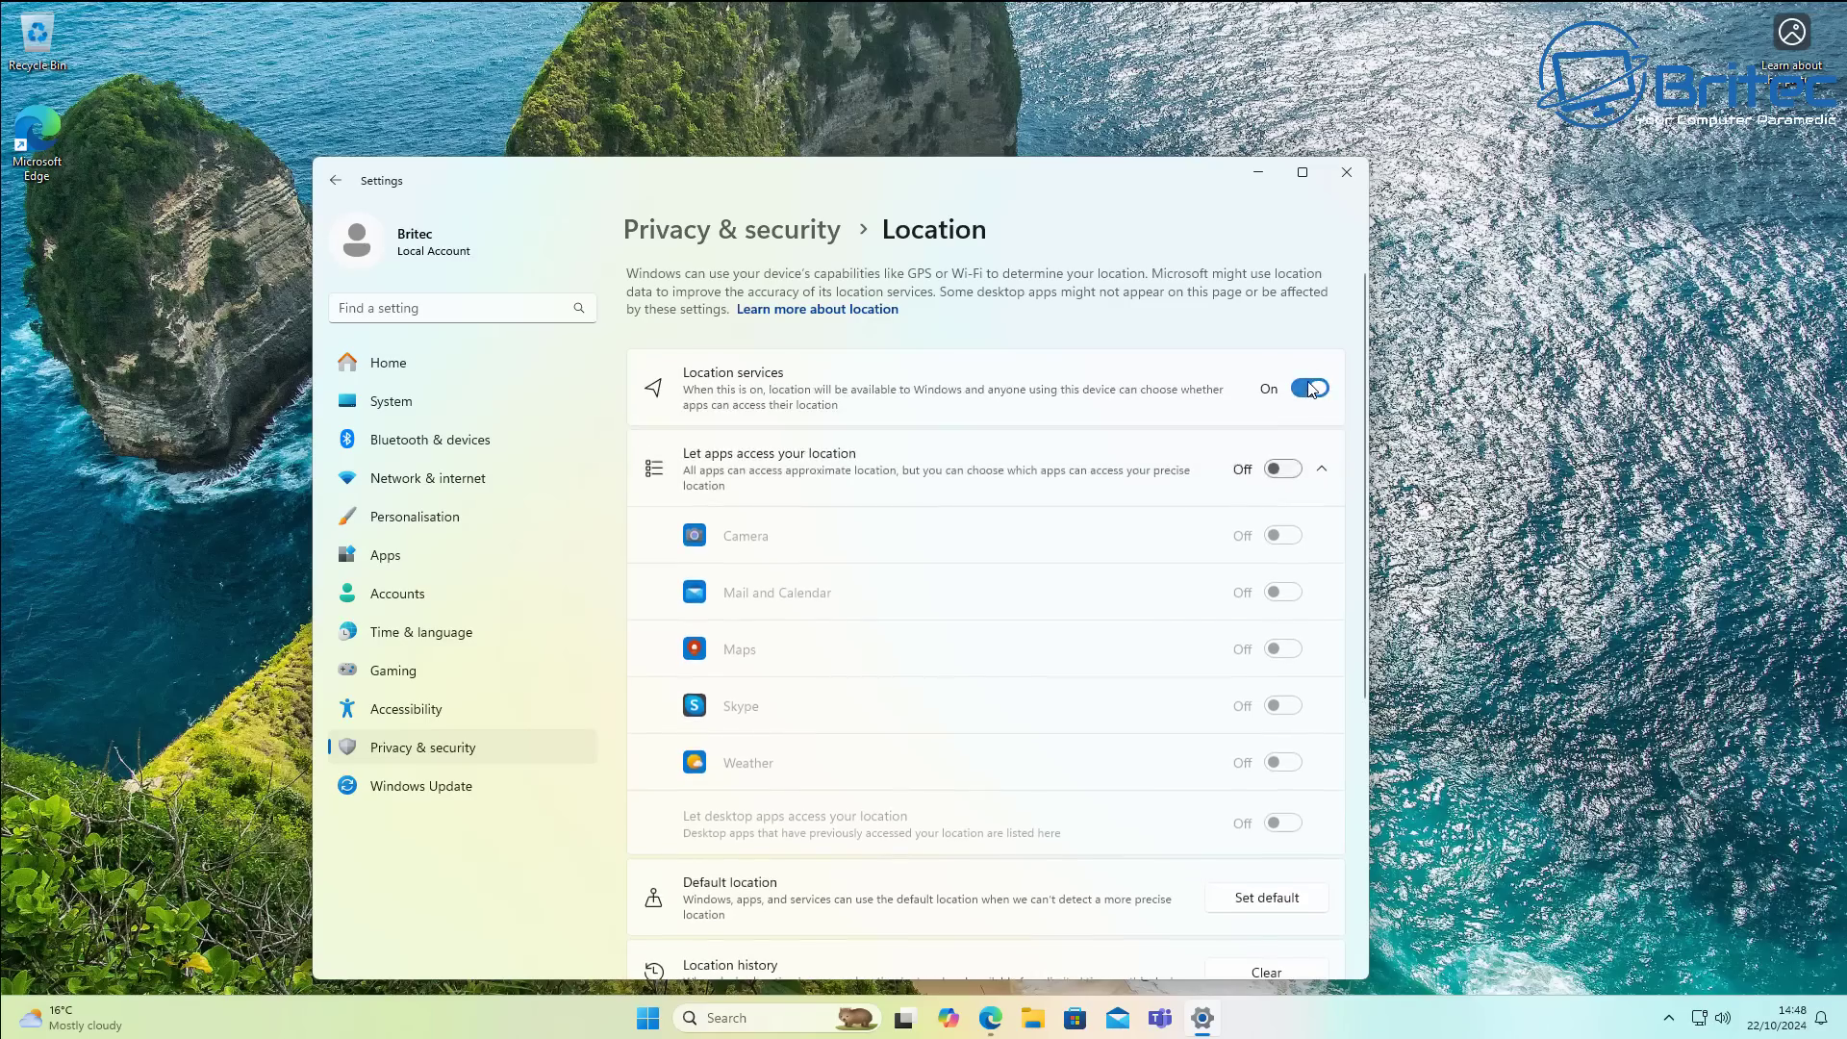
{"action": "left_click", "coordinate": [1310, 384]}
{"action": "left_click", "coordinate": [785, 636]}
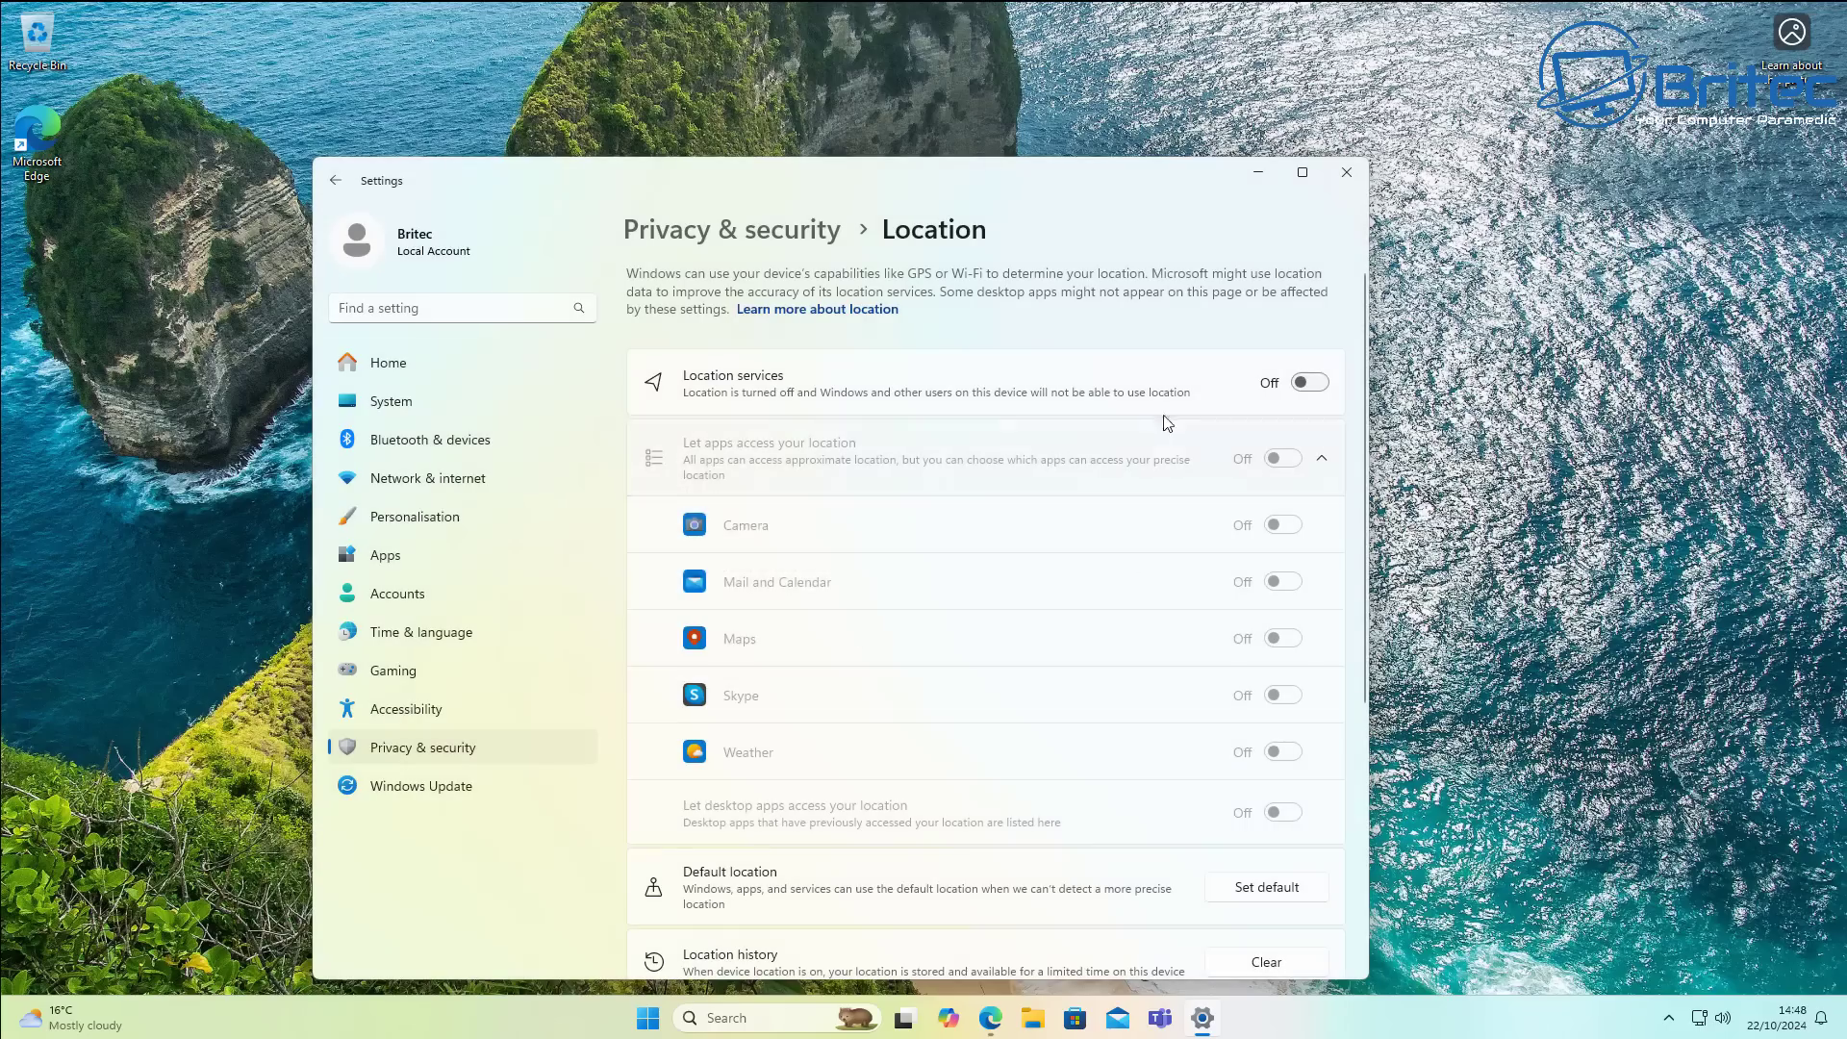
{"action": "left_click", "coordinate": [1306, 382]}
{"action": "left_click", "coordinate": [1284, 468]}
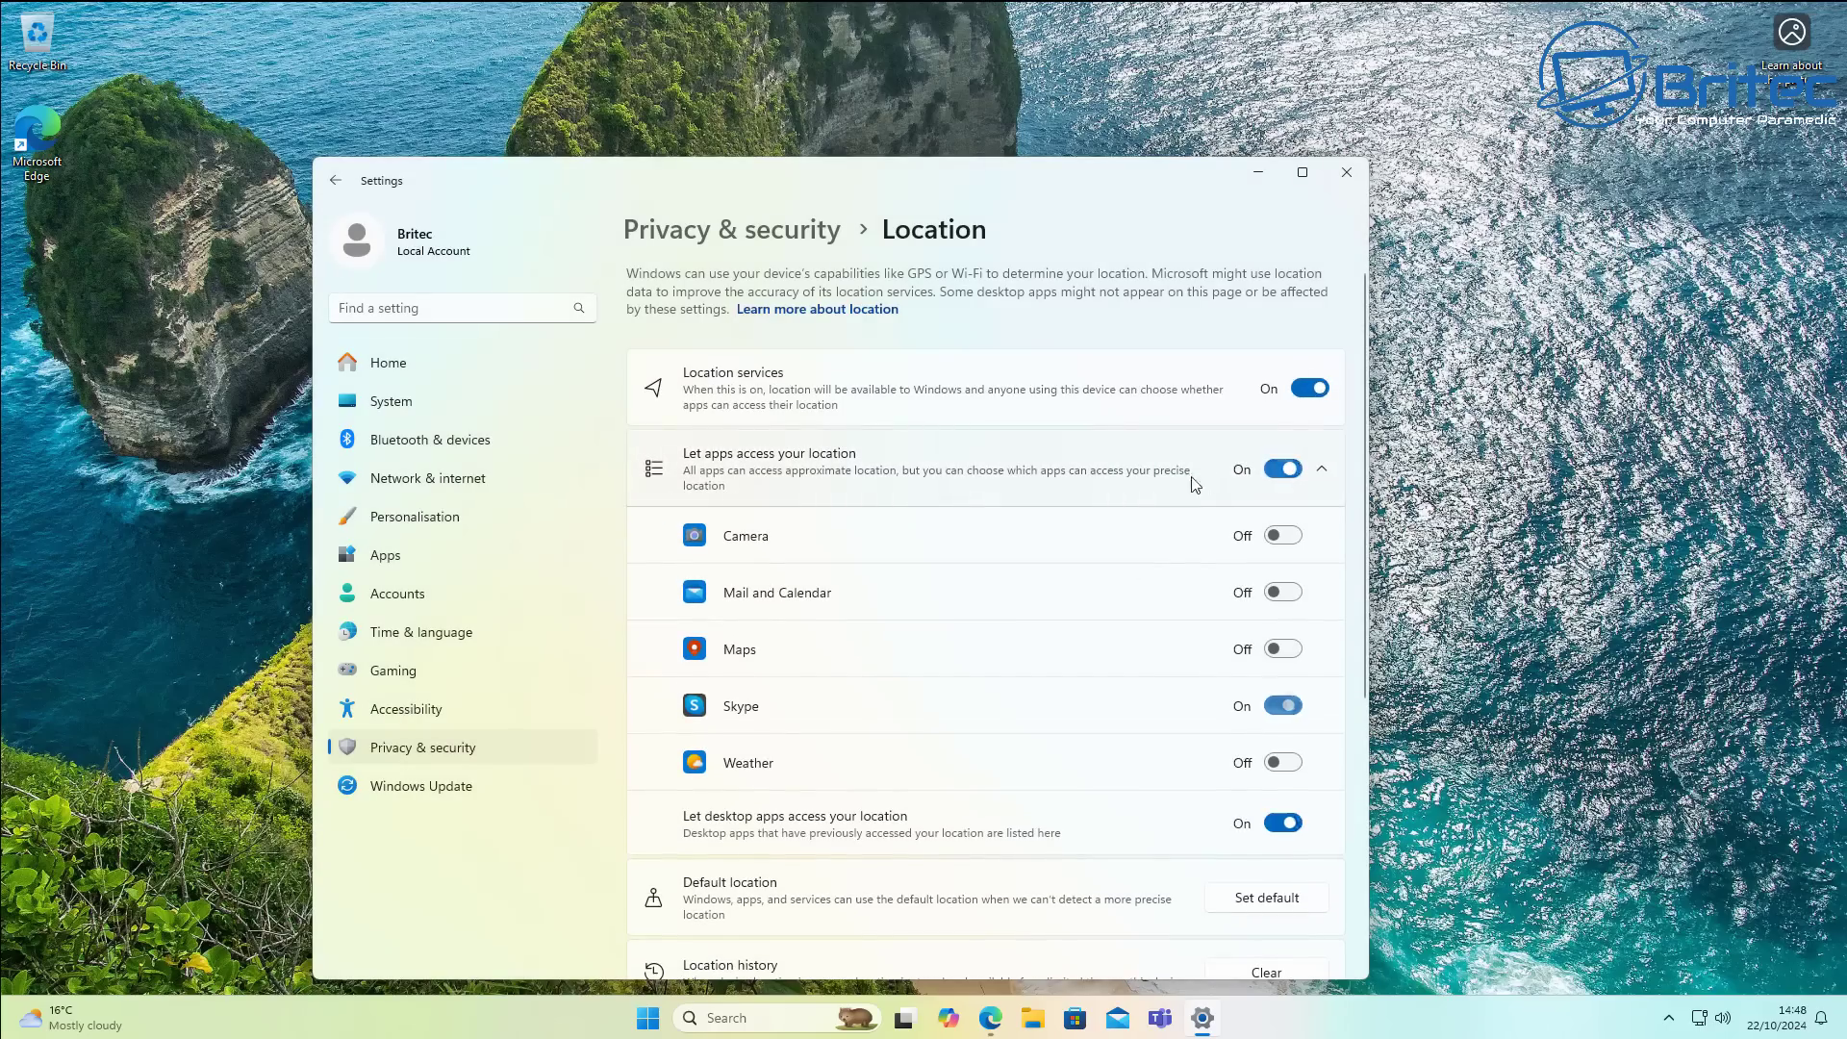
- Open the Speech privacy settings and switch online speech recognition on and back off
{"action": "left_click", "coordinate": [334, 184]}
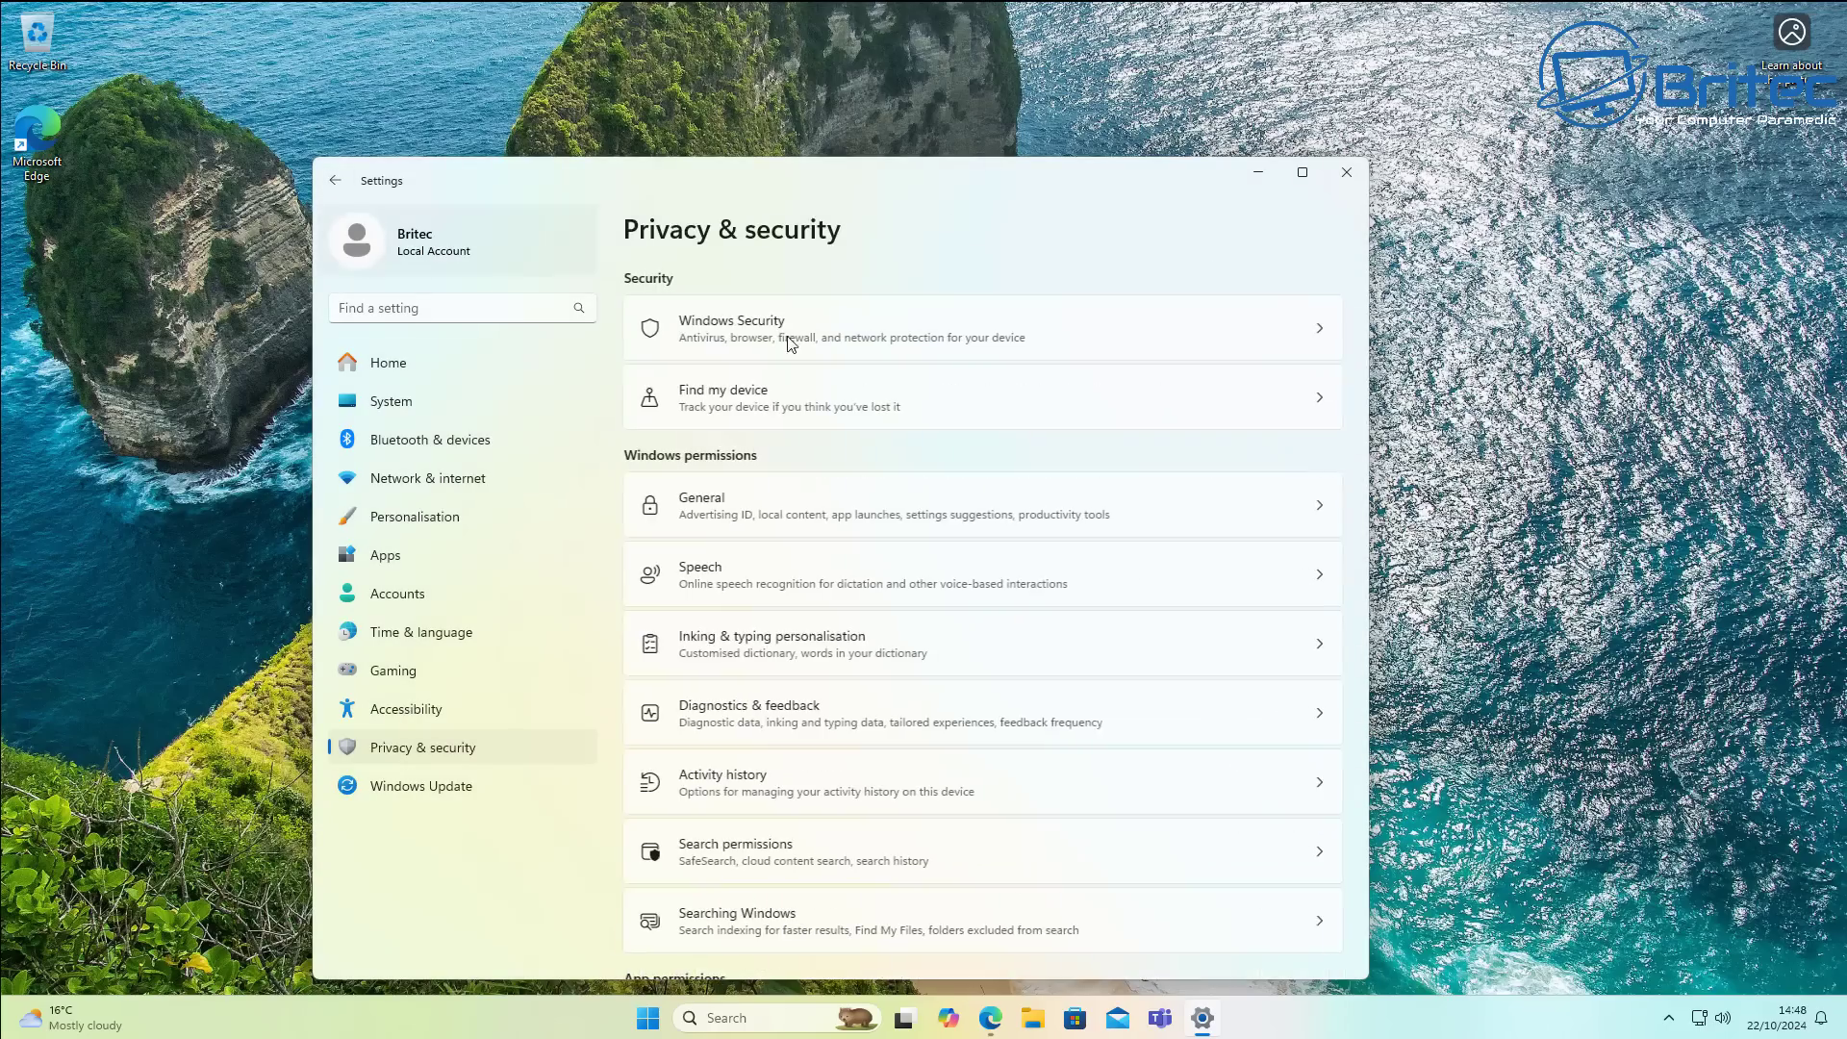
{"action": "left_click", "coordinate": [822, 577]}
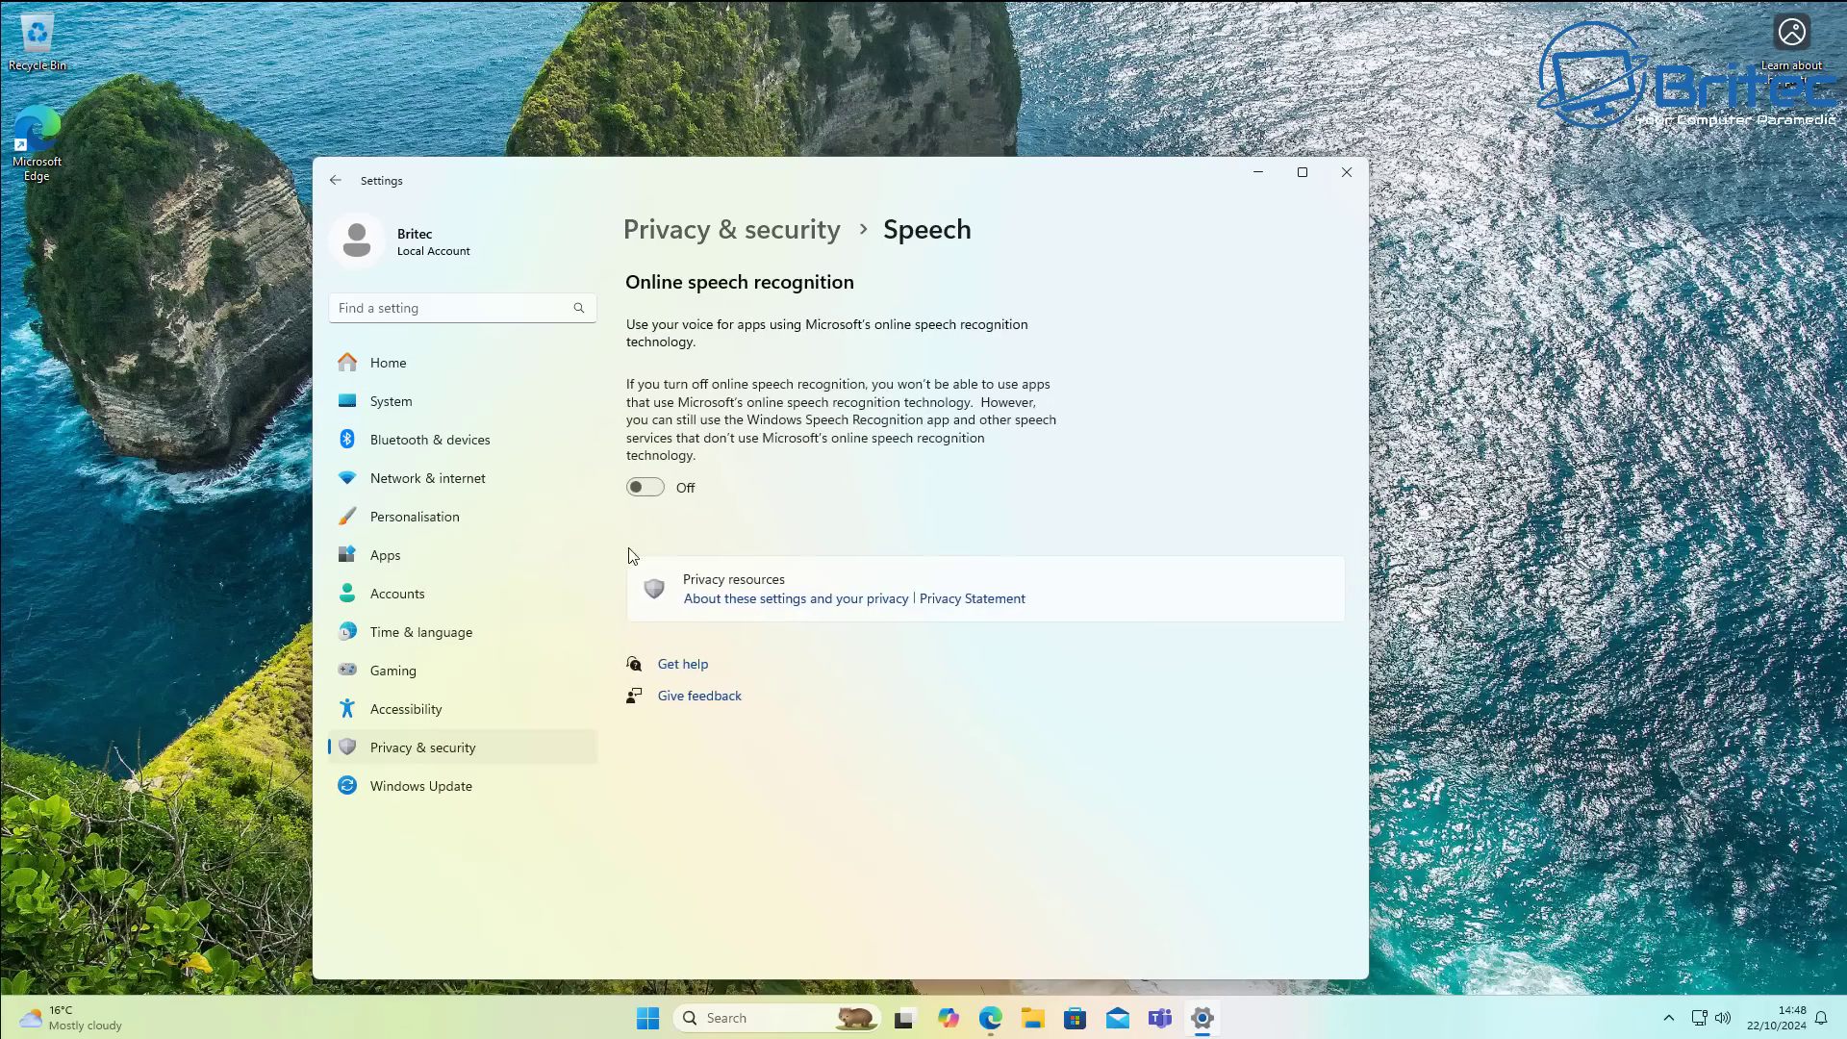
{"action": "left_click", "coordinate": [652, 487]}
{"action": "left_click", "coordinate": [645, 487]}
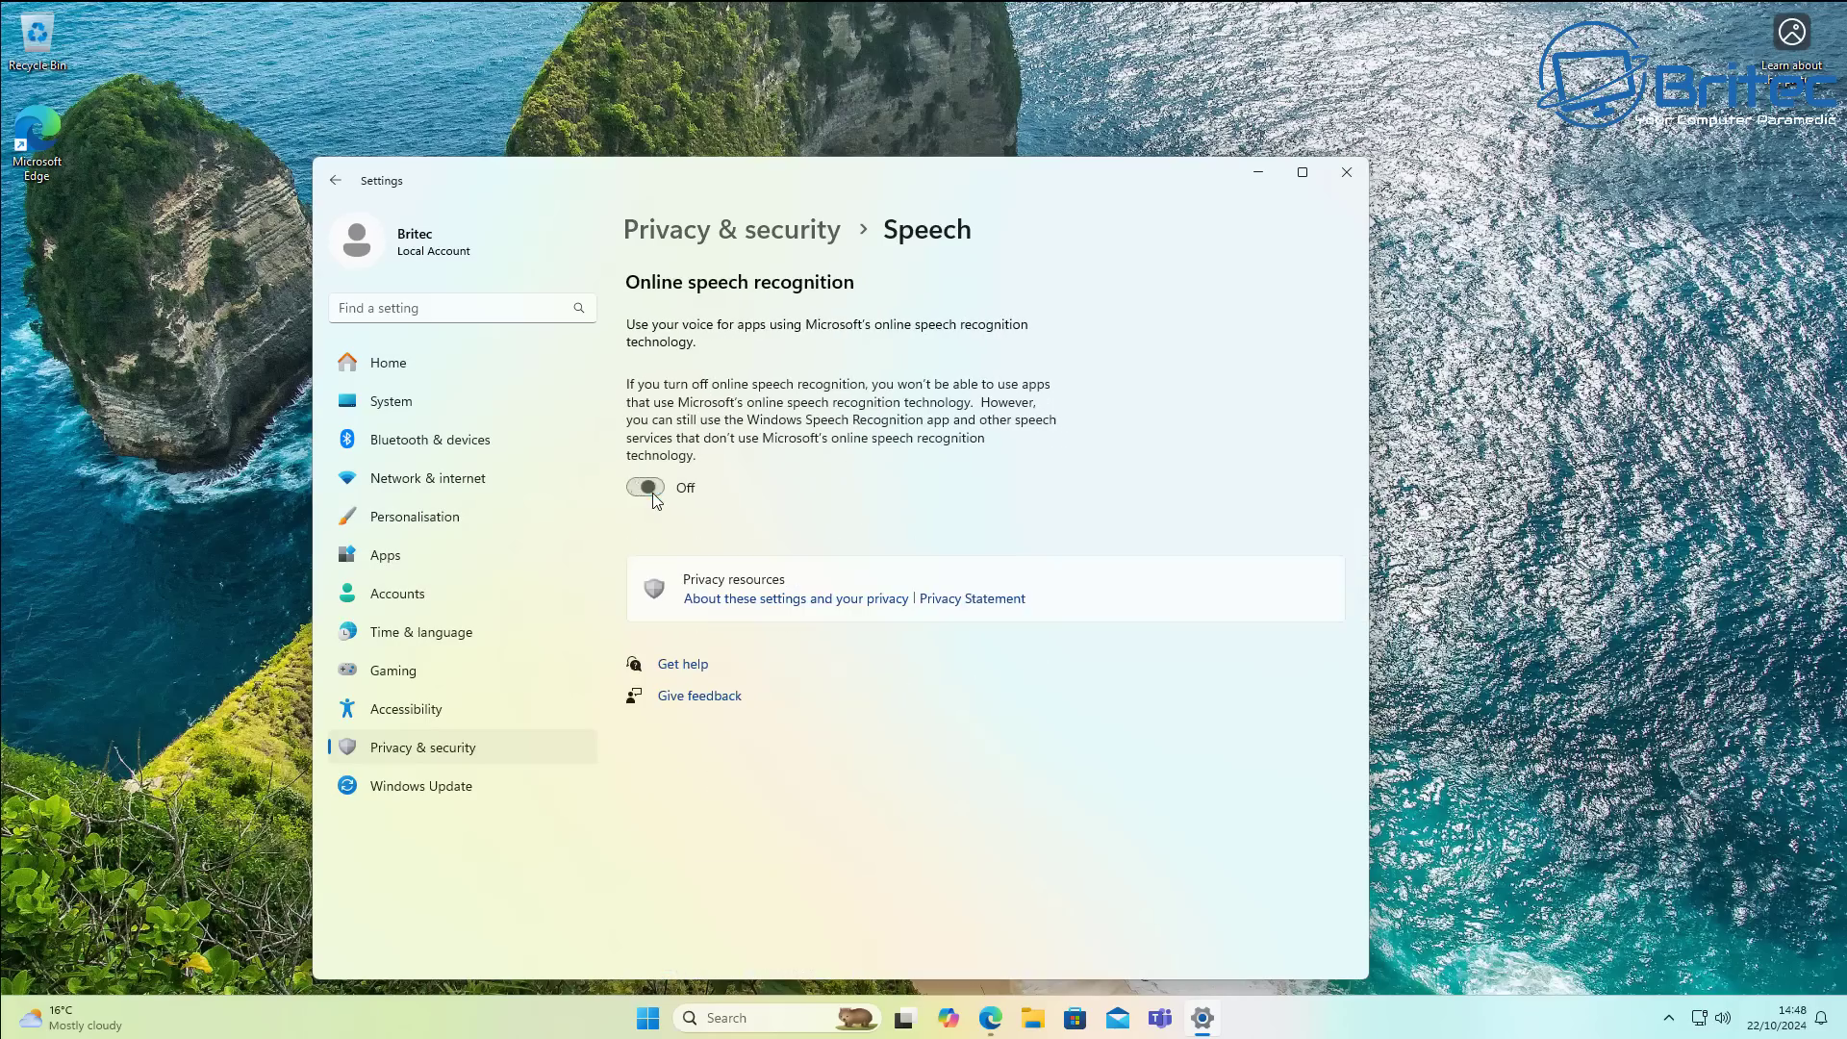
- View the Inking & typing personalisation privacy settings and close the Settings window
{"action": "left_click", "coordinate": [335, 180]}
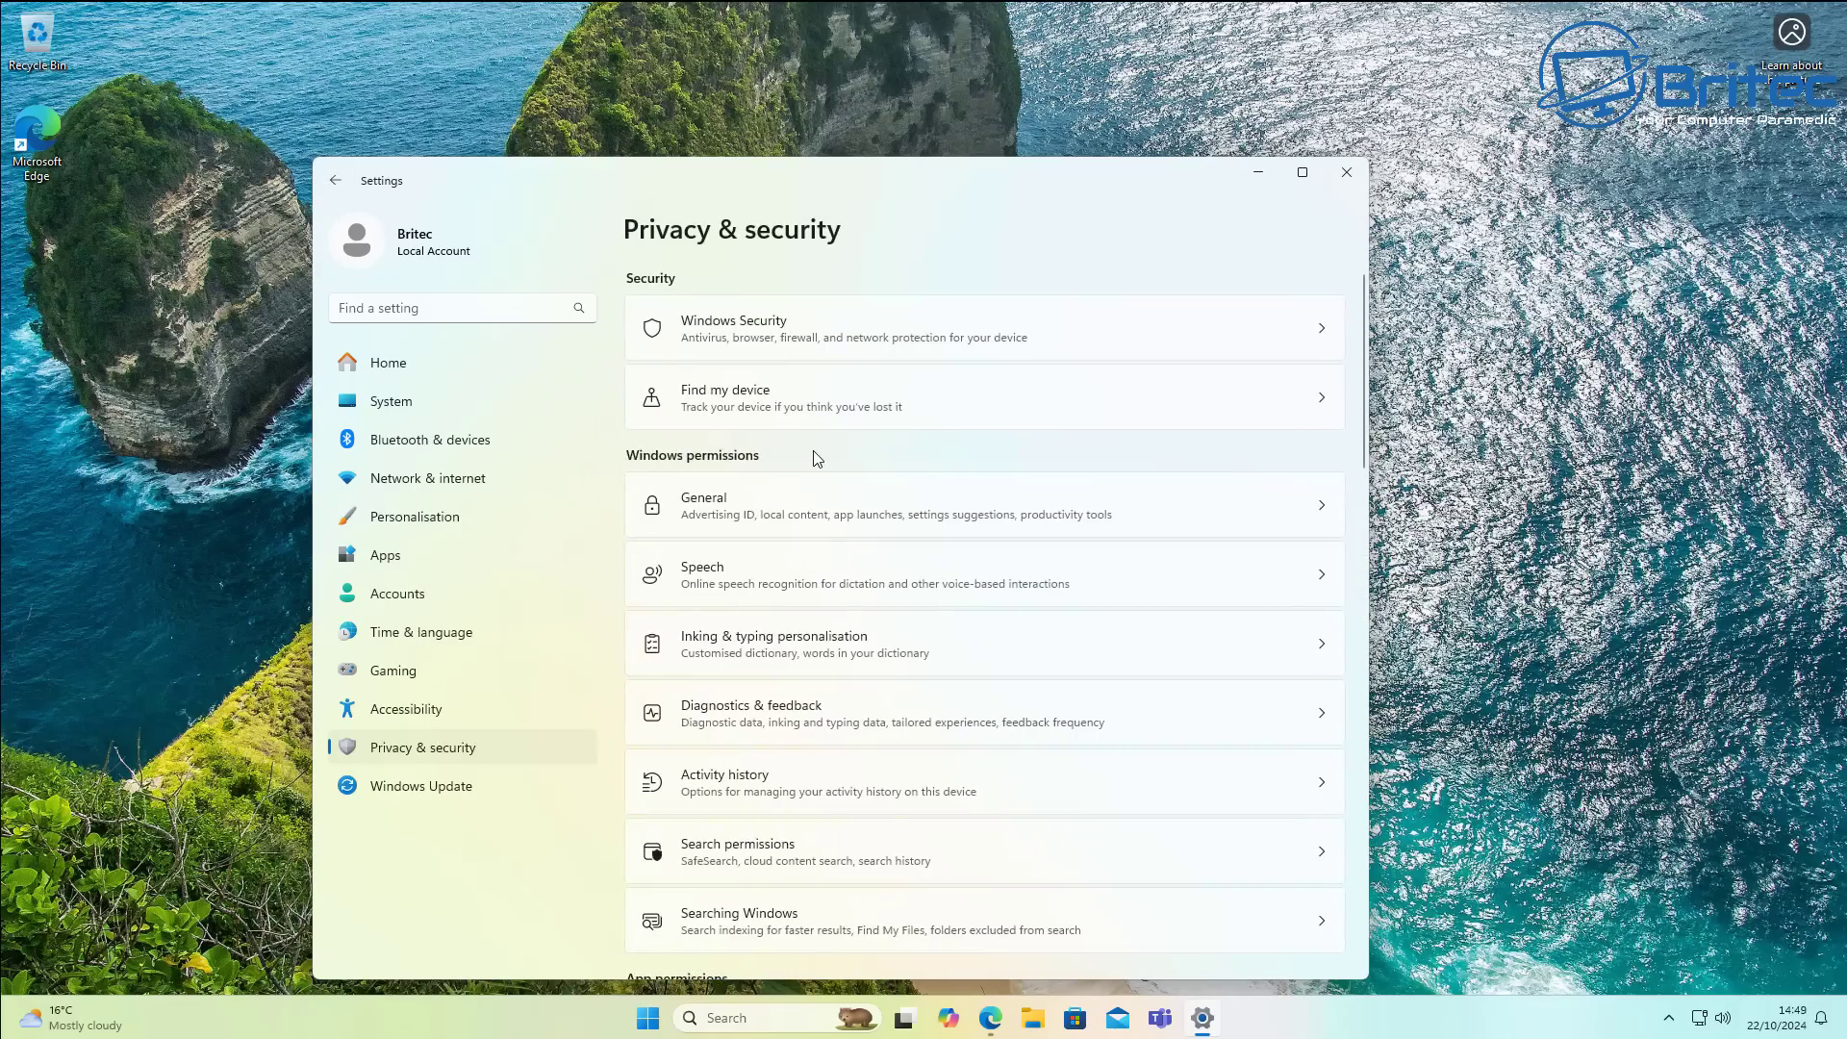
{"action": "left_click", "coordinate": [882, 629]}
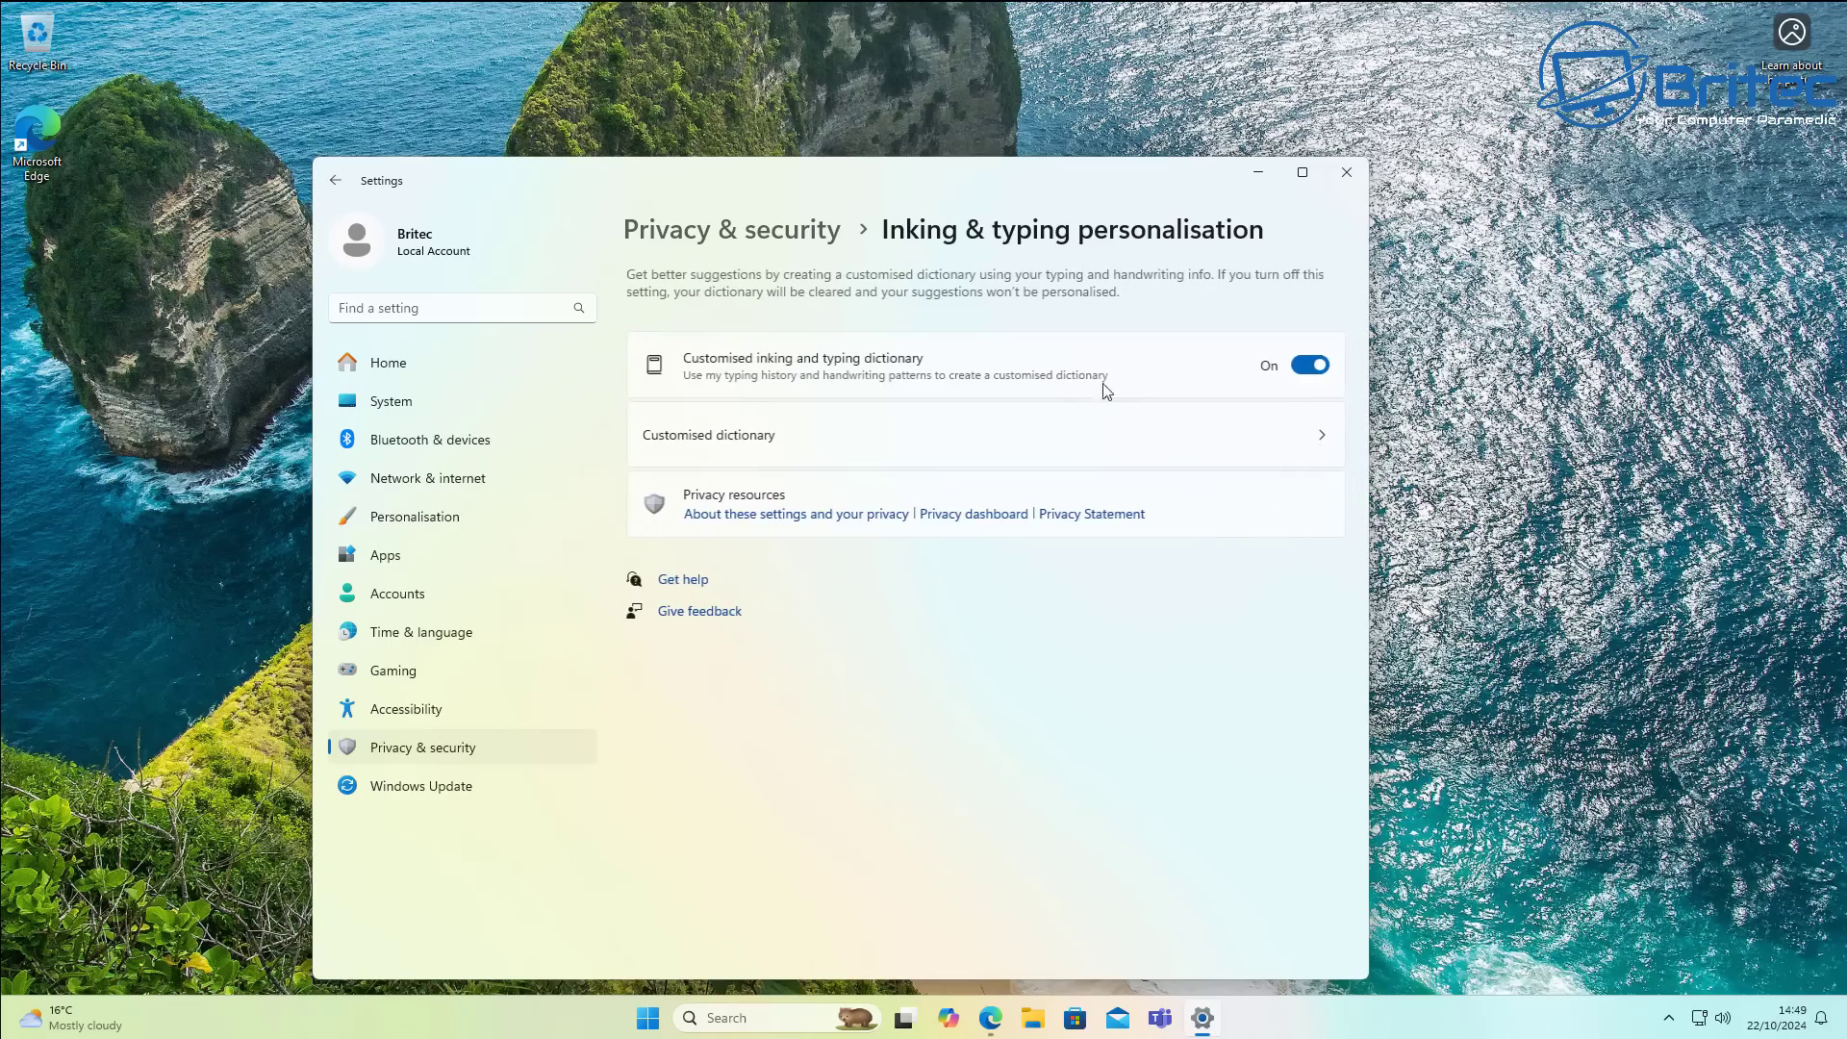
{"action": "left_click", "coordinate": [1345, 177]}
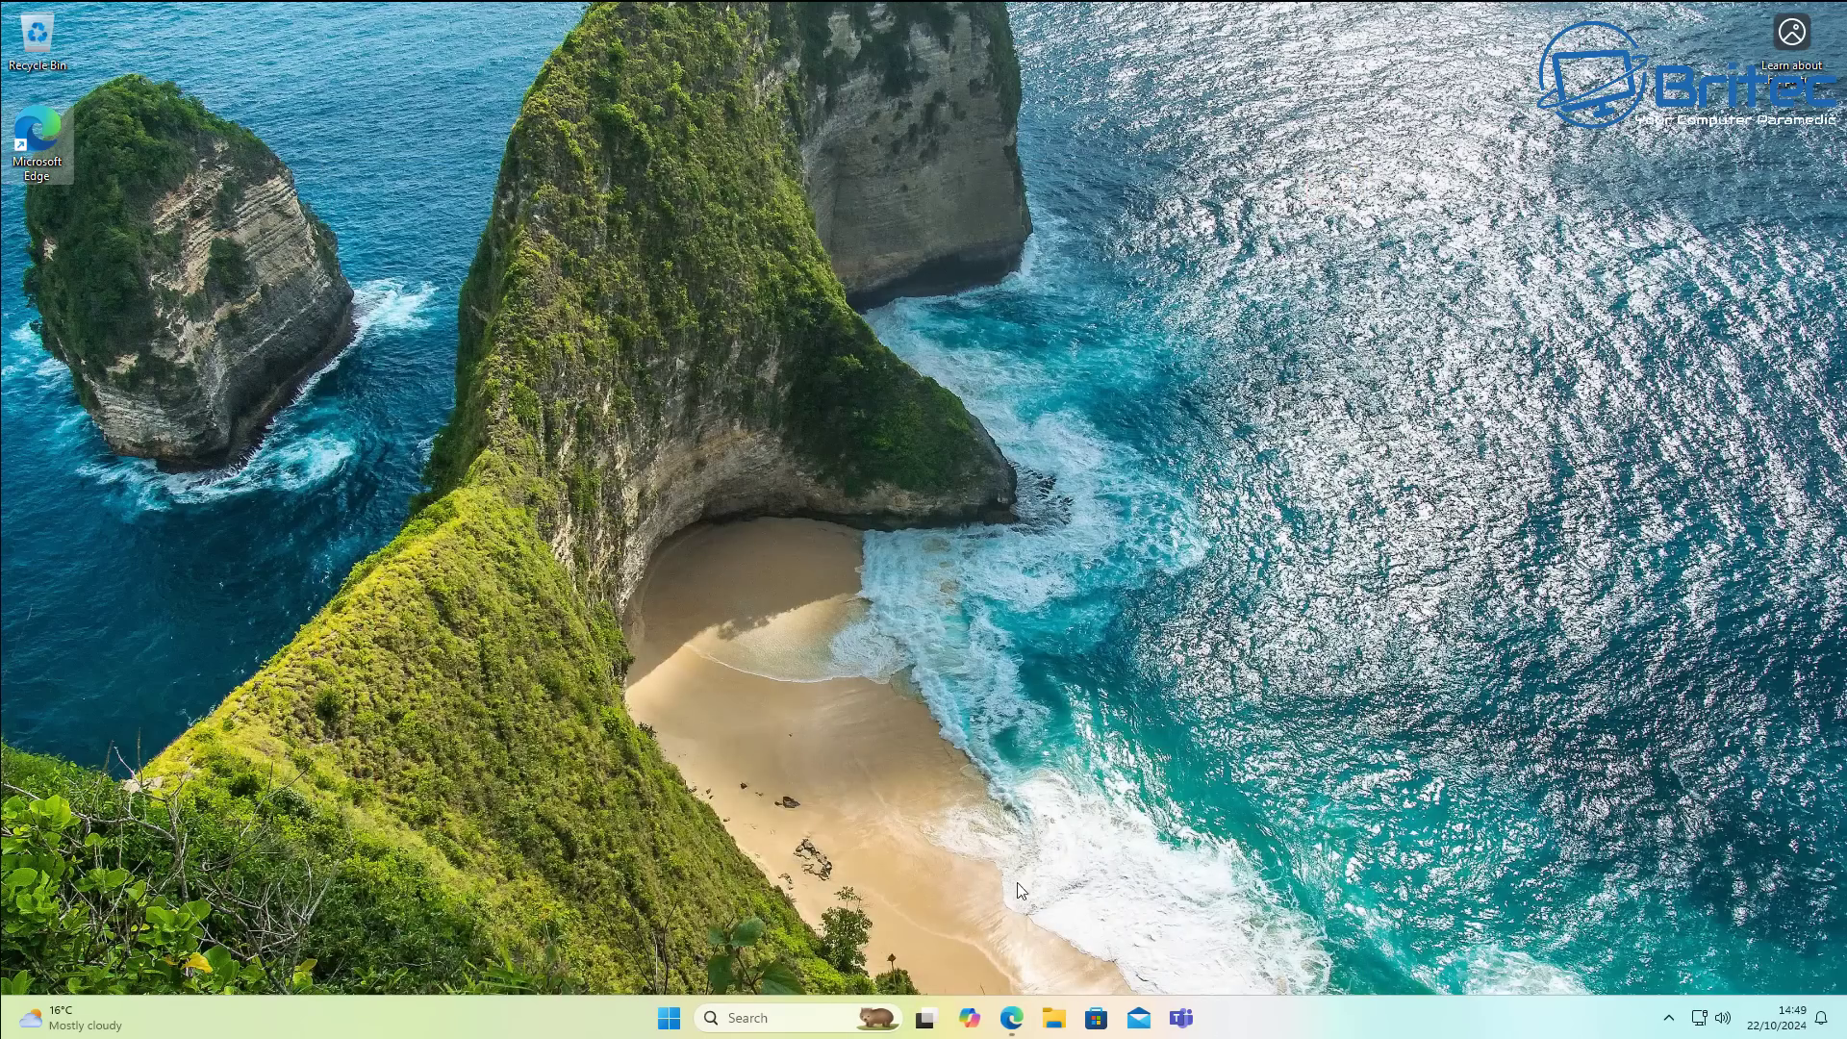
- Switch to Microsoft Edge and download SuperMSConfig.zip from the assets of the SuperMSConfig 1.5 release on GitHub
{"action": "left_click", "coordinate": [1022, 1007]}
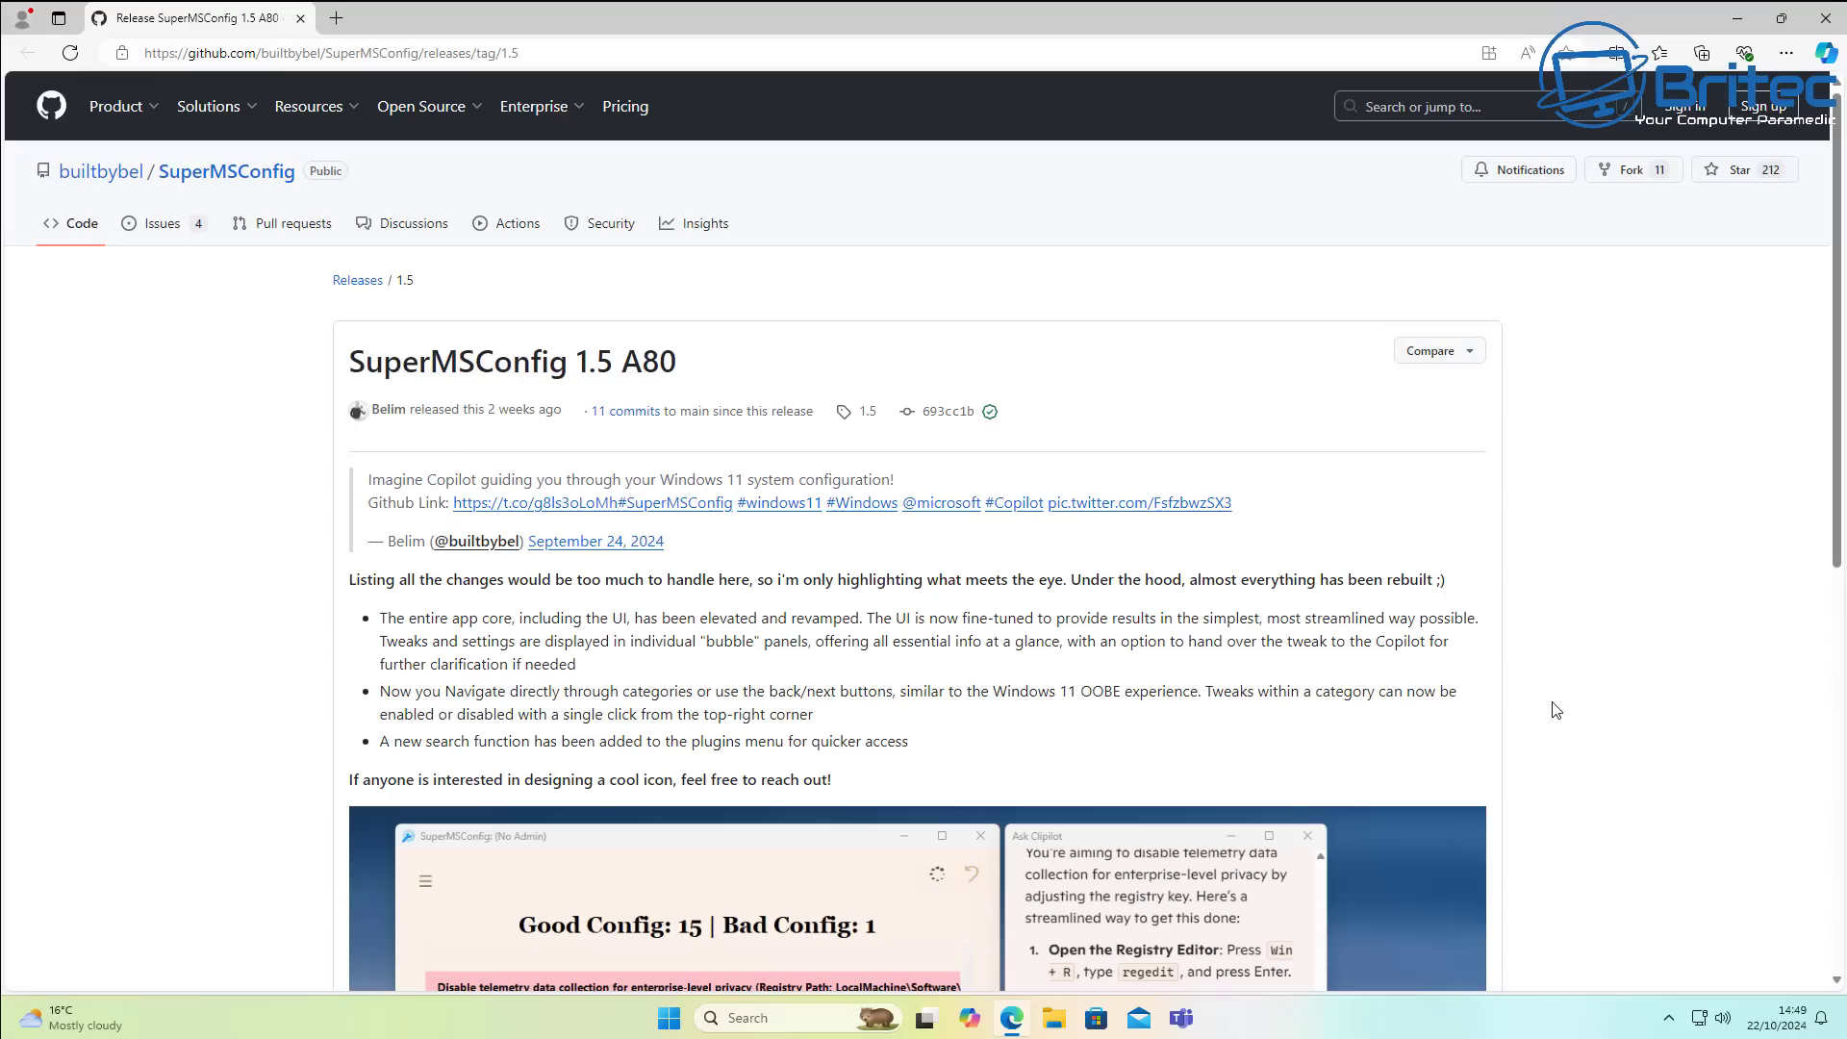
{"action": "middle_click", "coordinate": [1589, 712]}
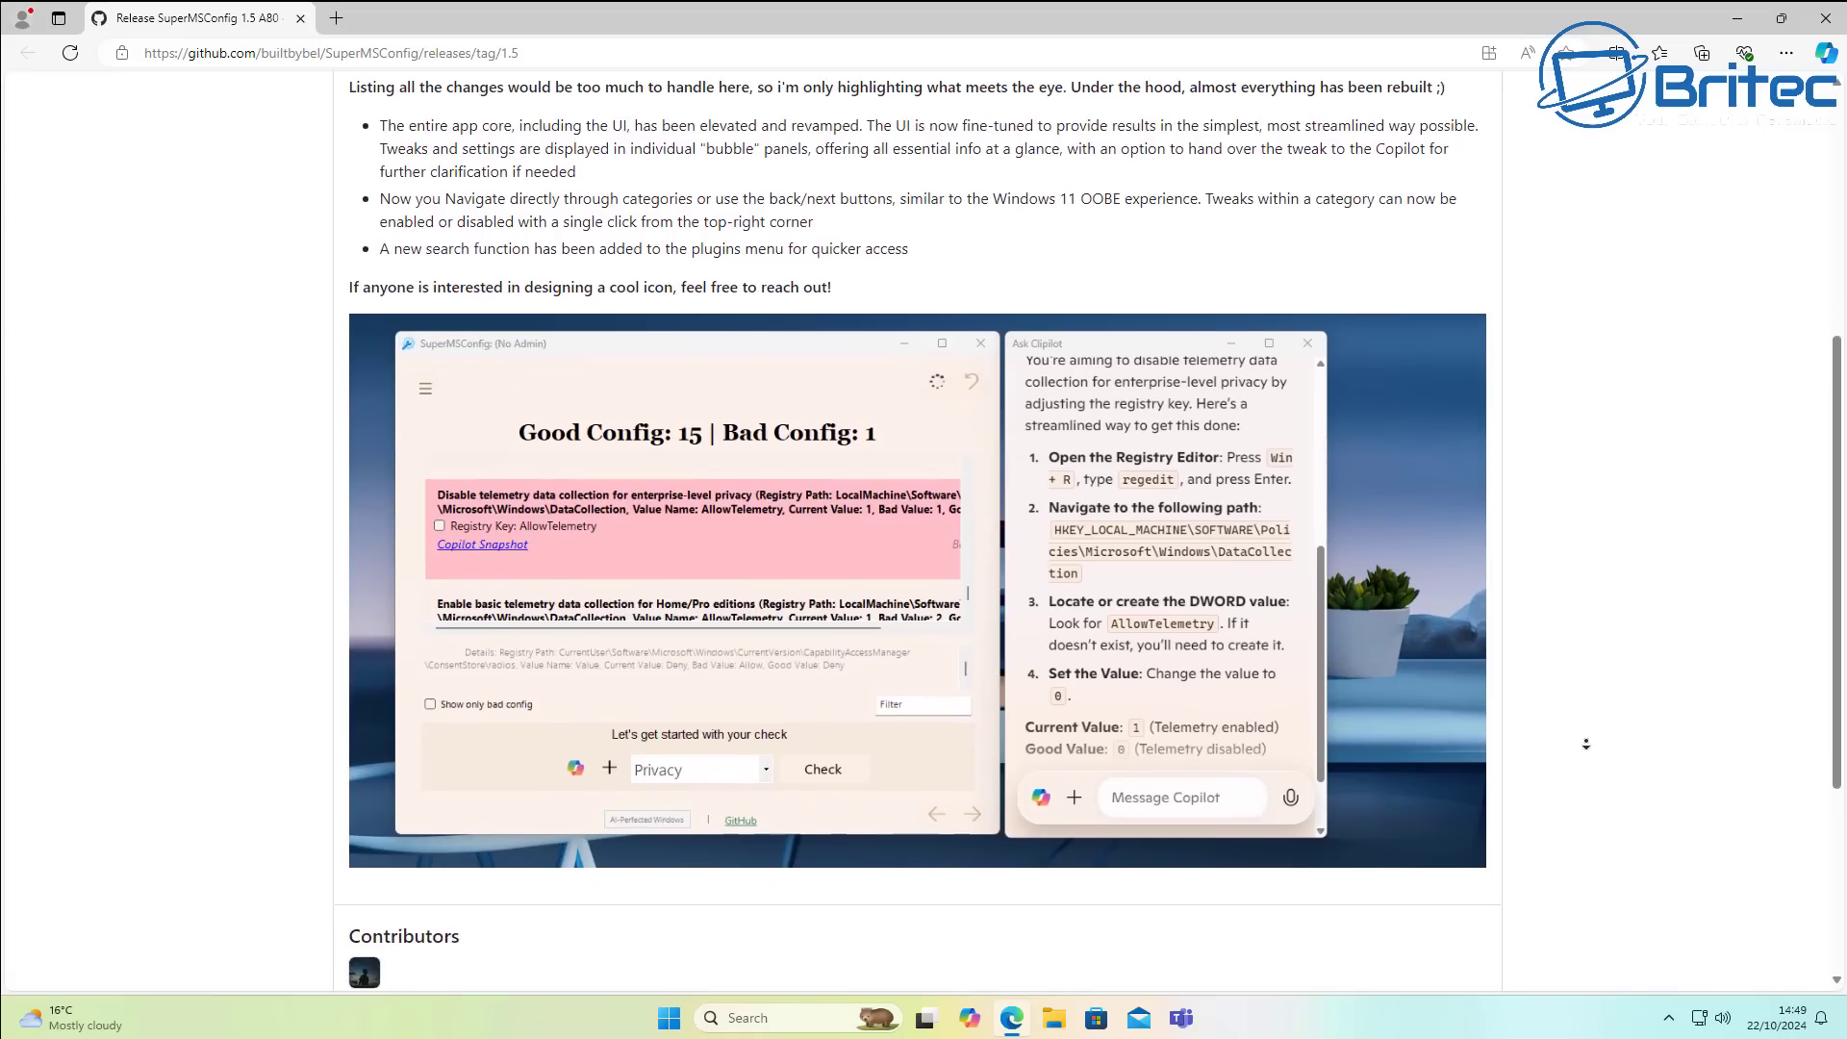
{"action": "left_click", "coordinate": [1157, 711]}
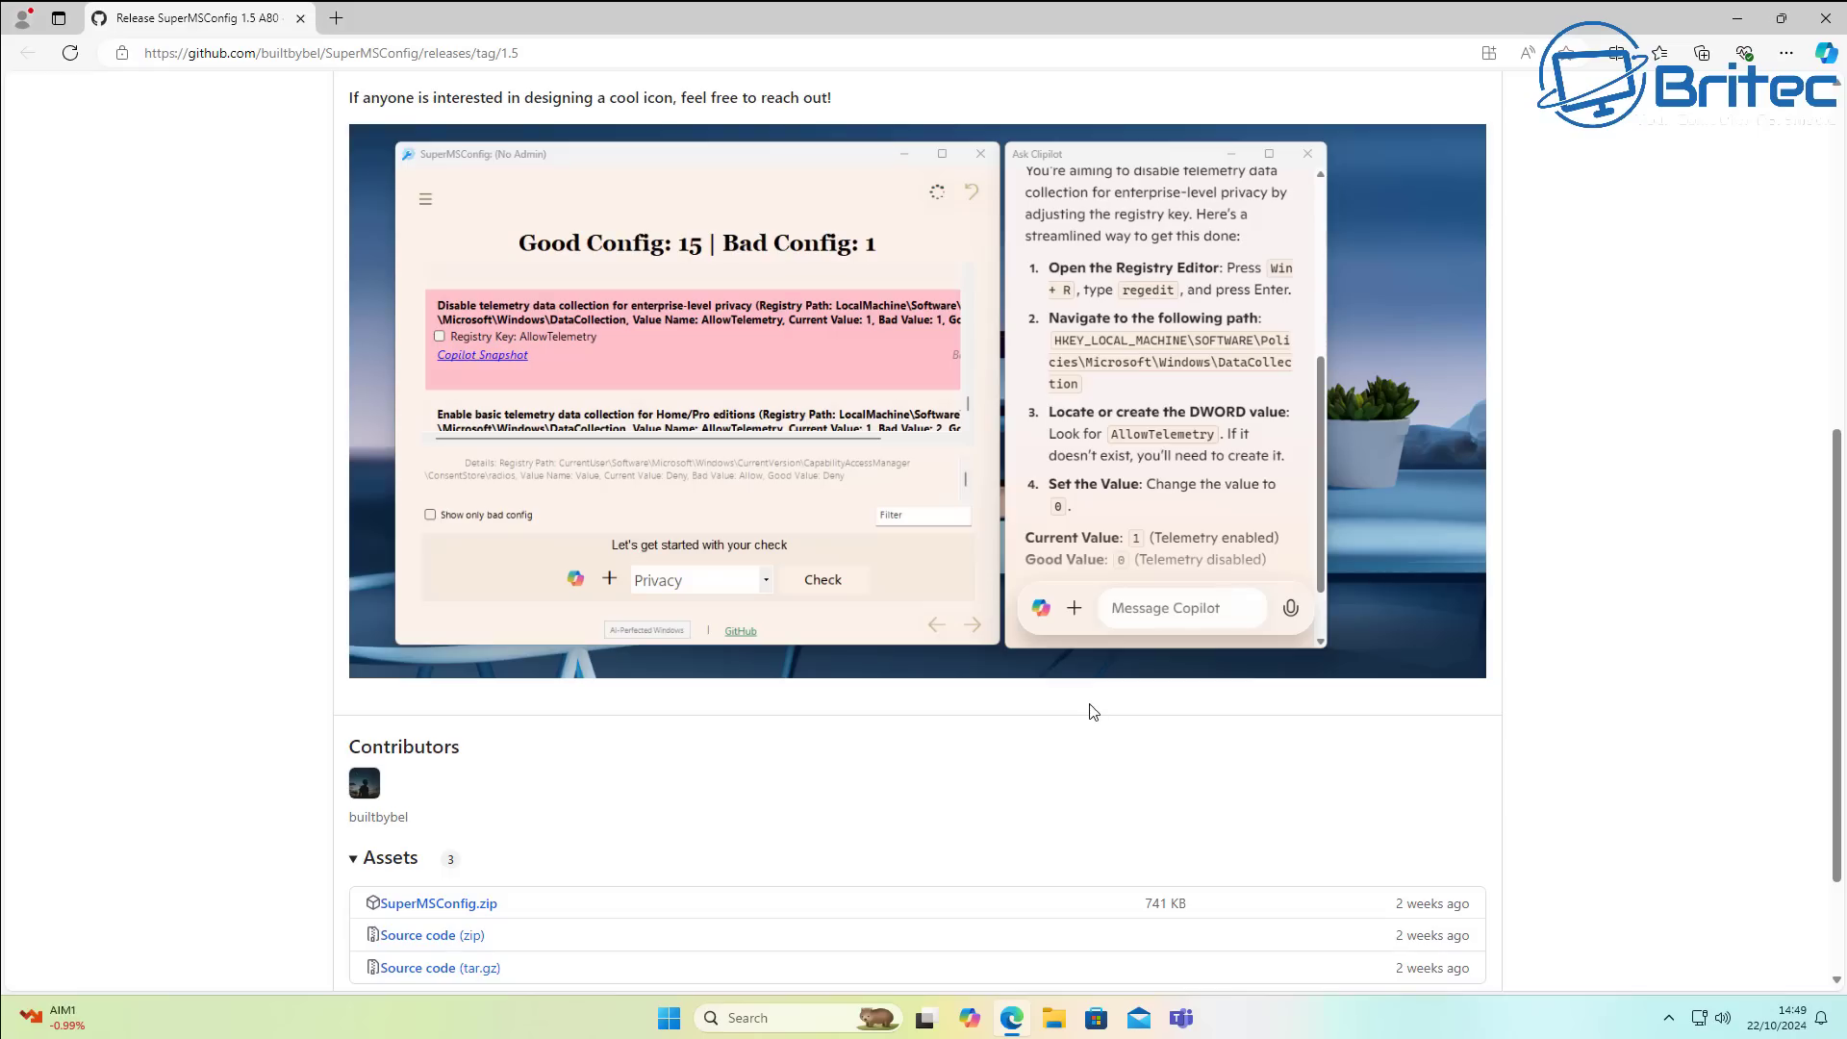
{"action": "left_click", "coordinate": [479, 912]}
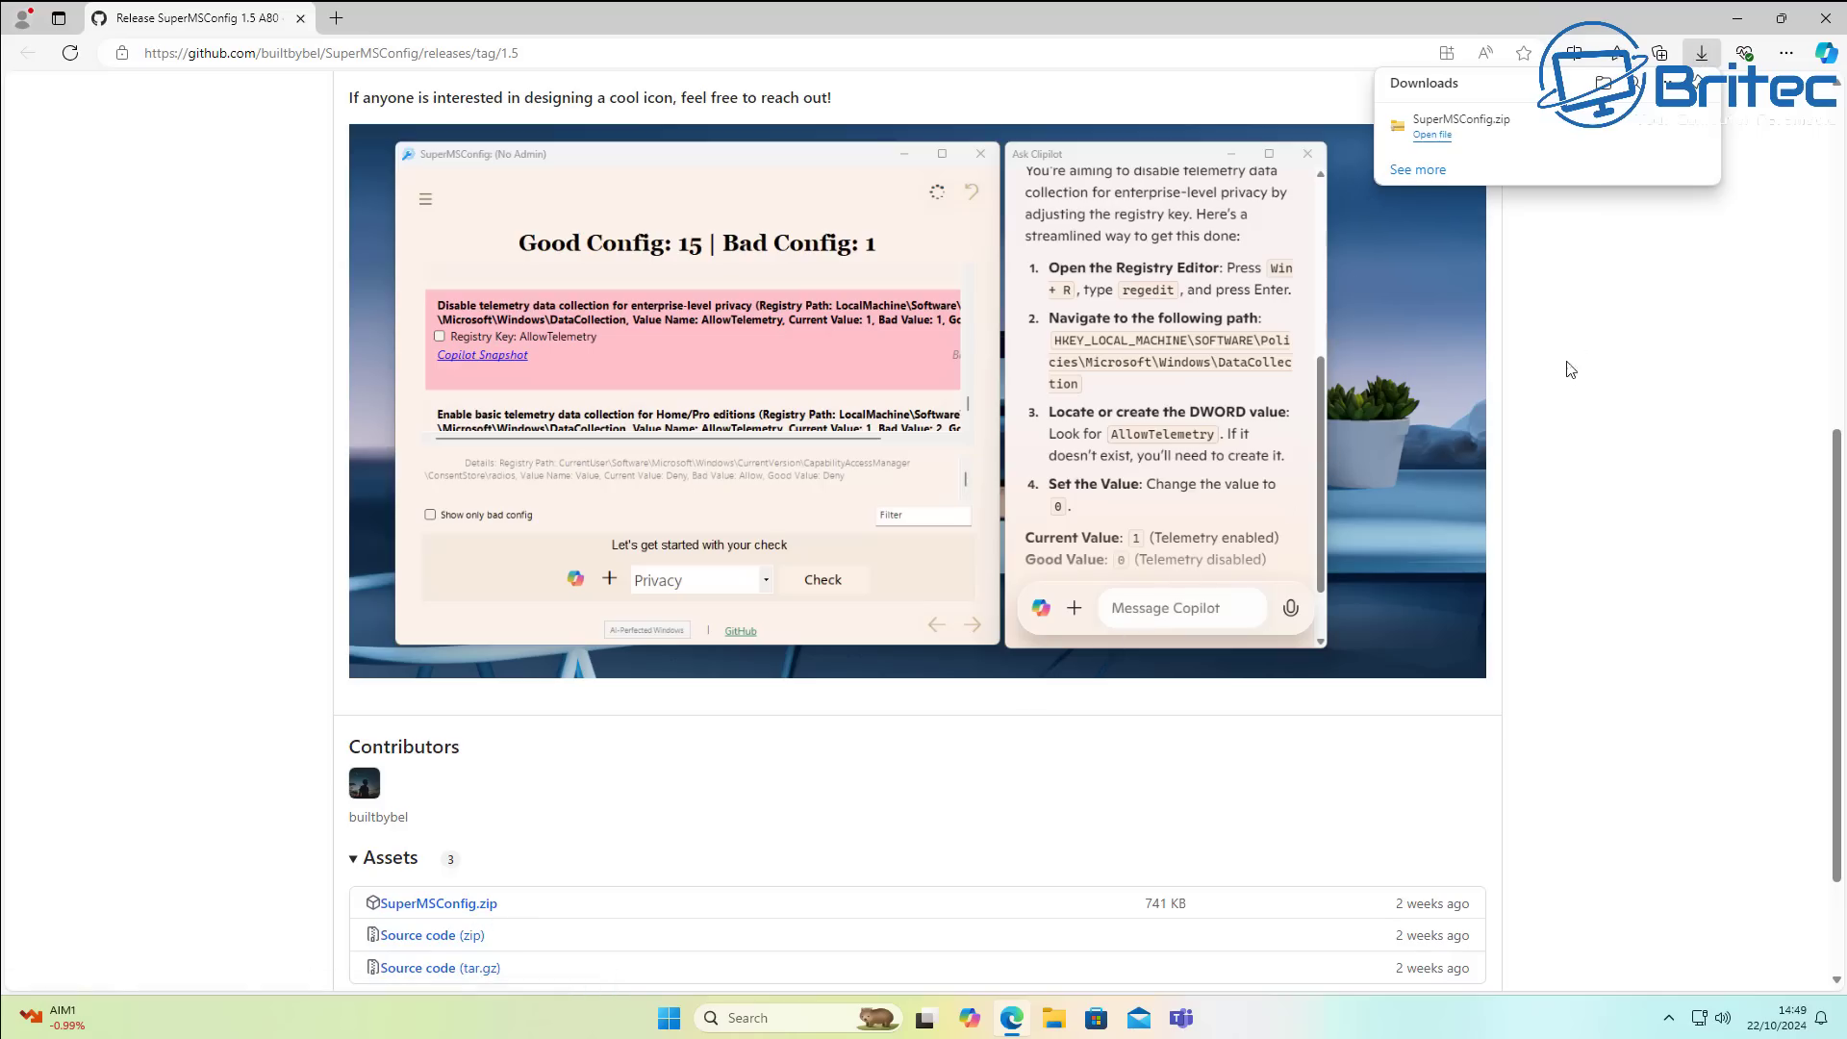
- Show the downloaded SuperMSConfig archive in its folder, minimize the browser, and extract it to the SuperMSConfig folder in Downloads
{"action": "left_click", "coordinate": [1638, 126]}
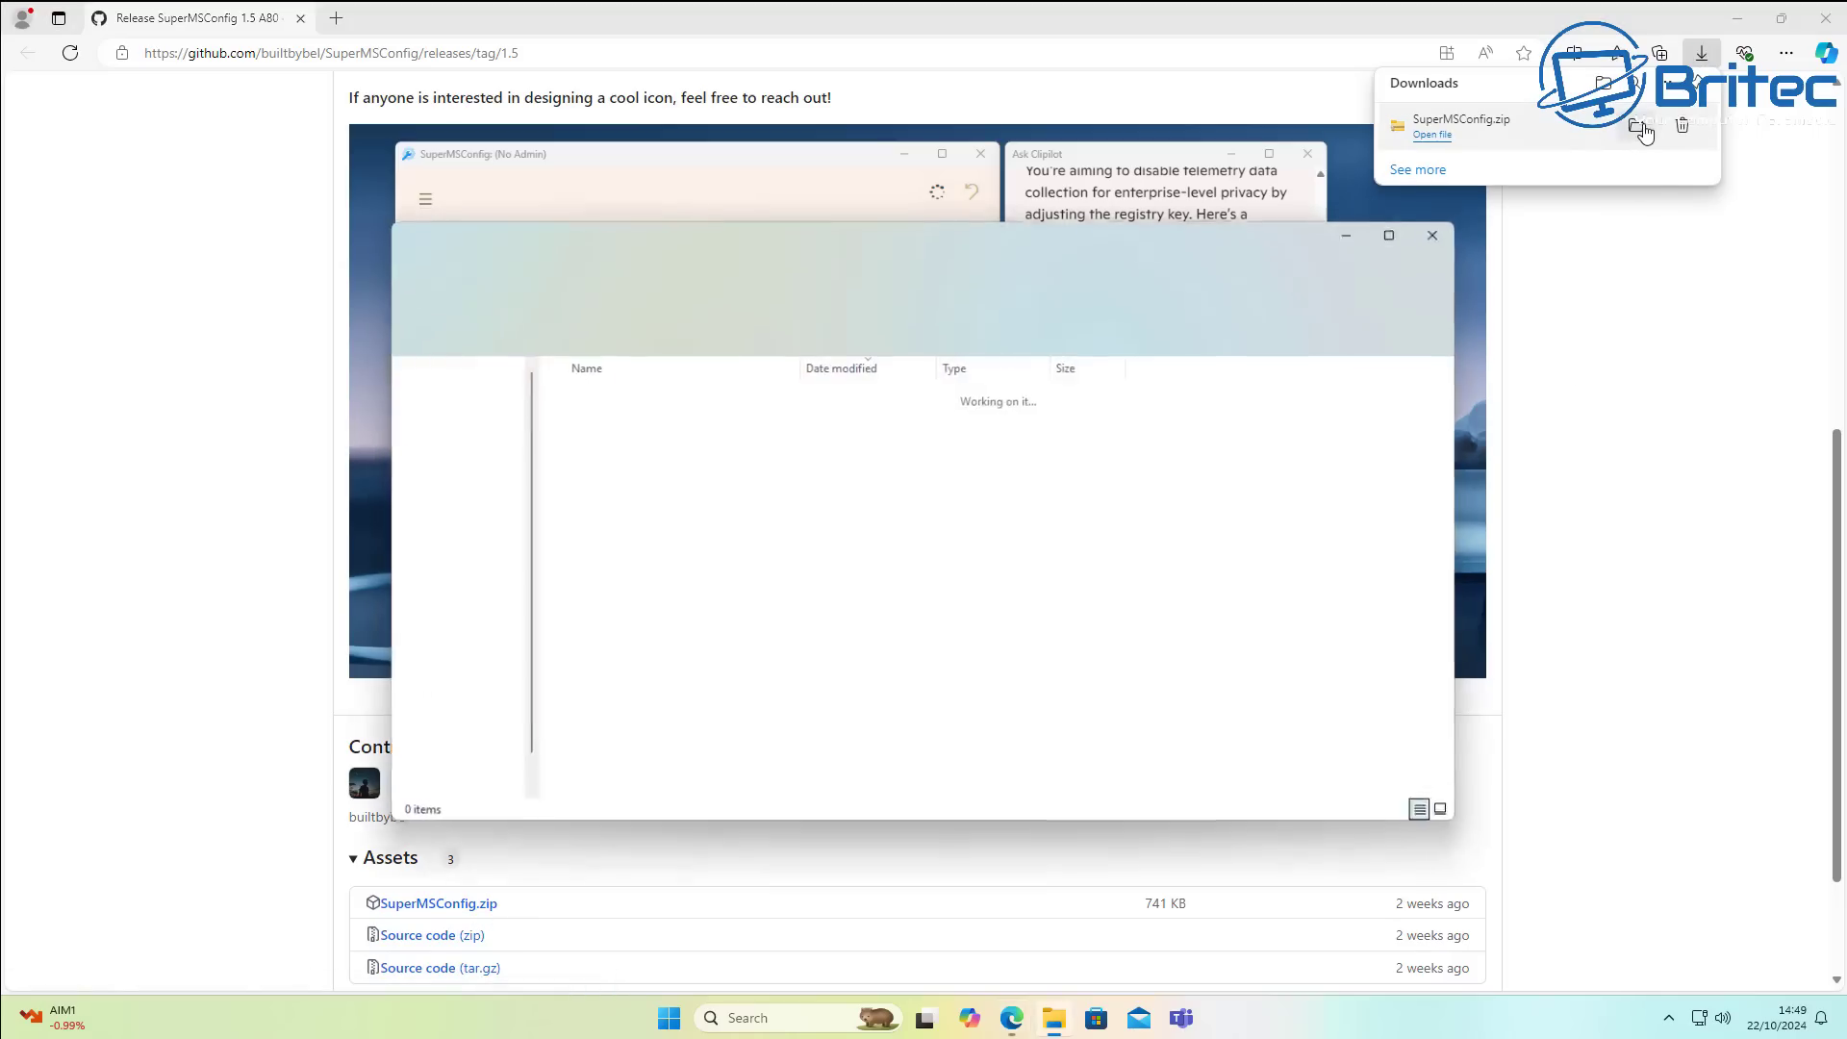
{"action": "left_click", "coordinate": [1735, 22]}
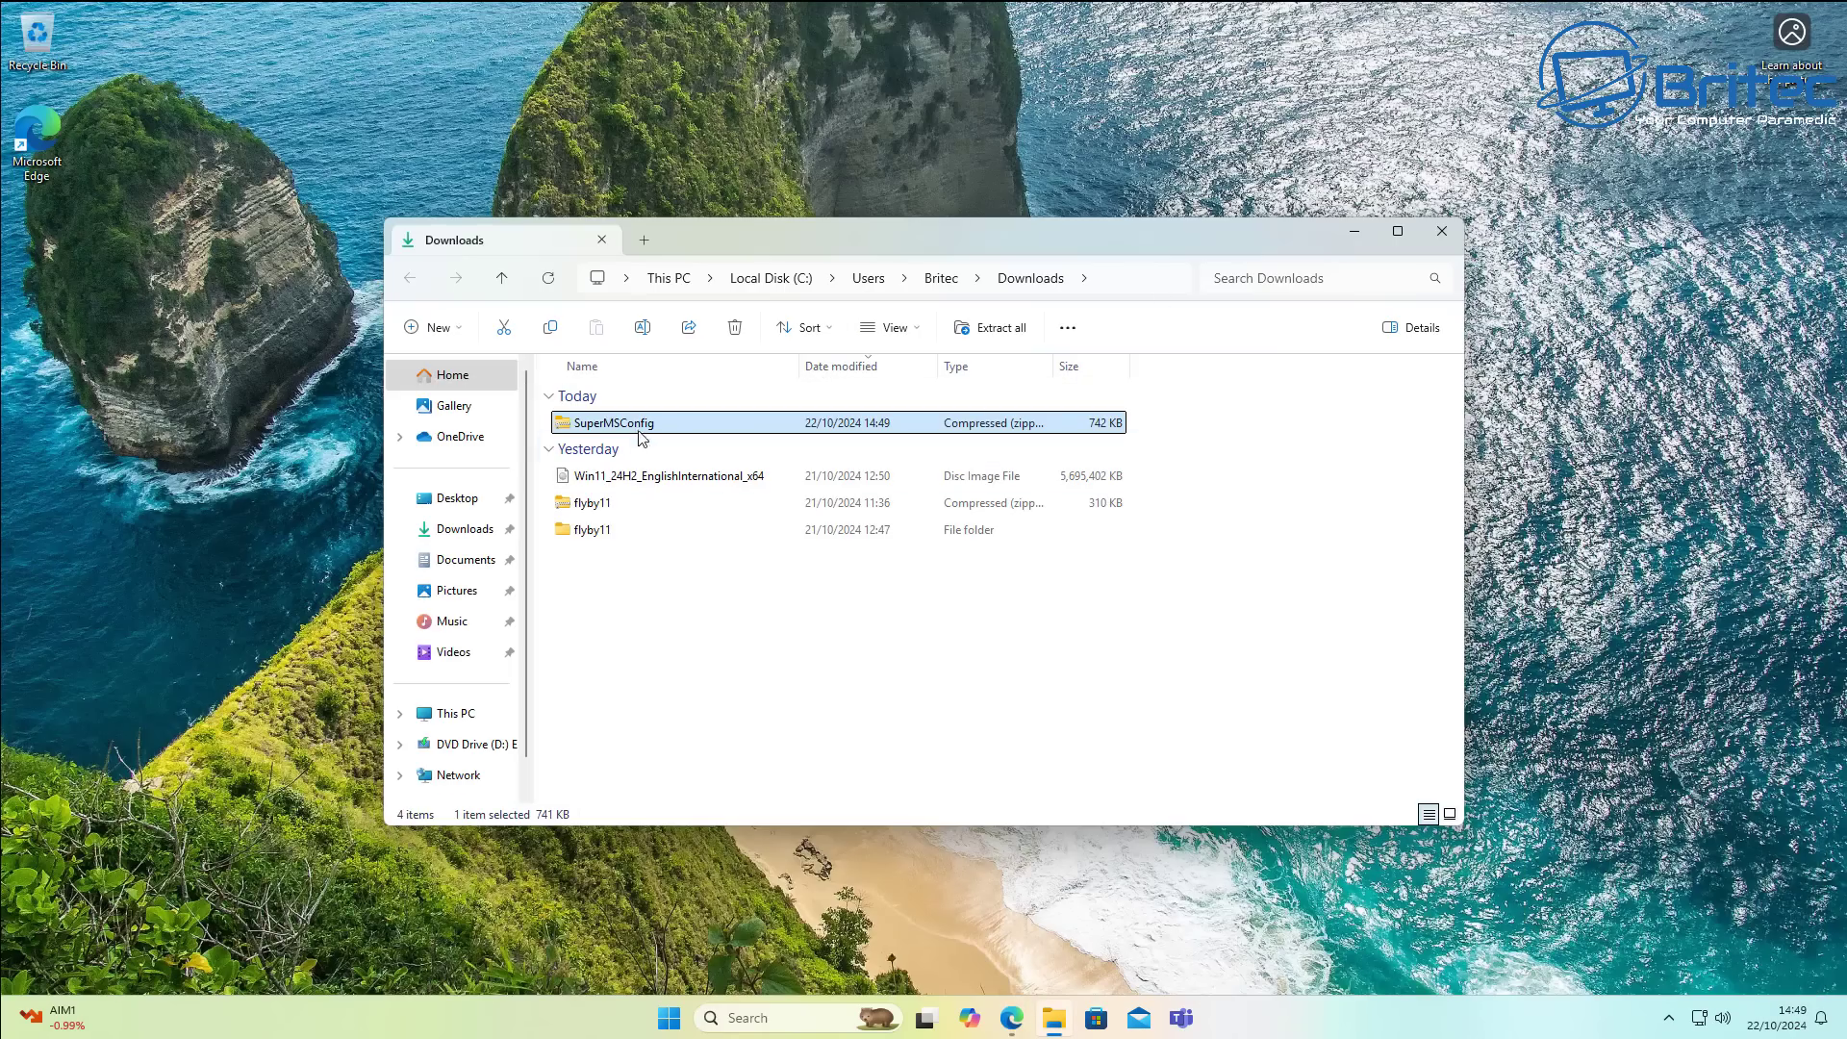
{"action": "right_click", "coordinate": [643, 432]}
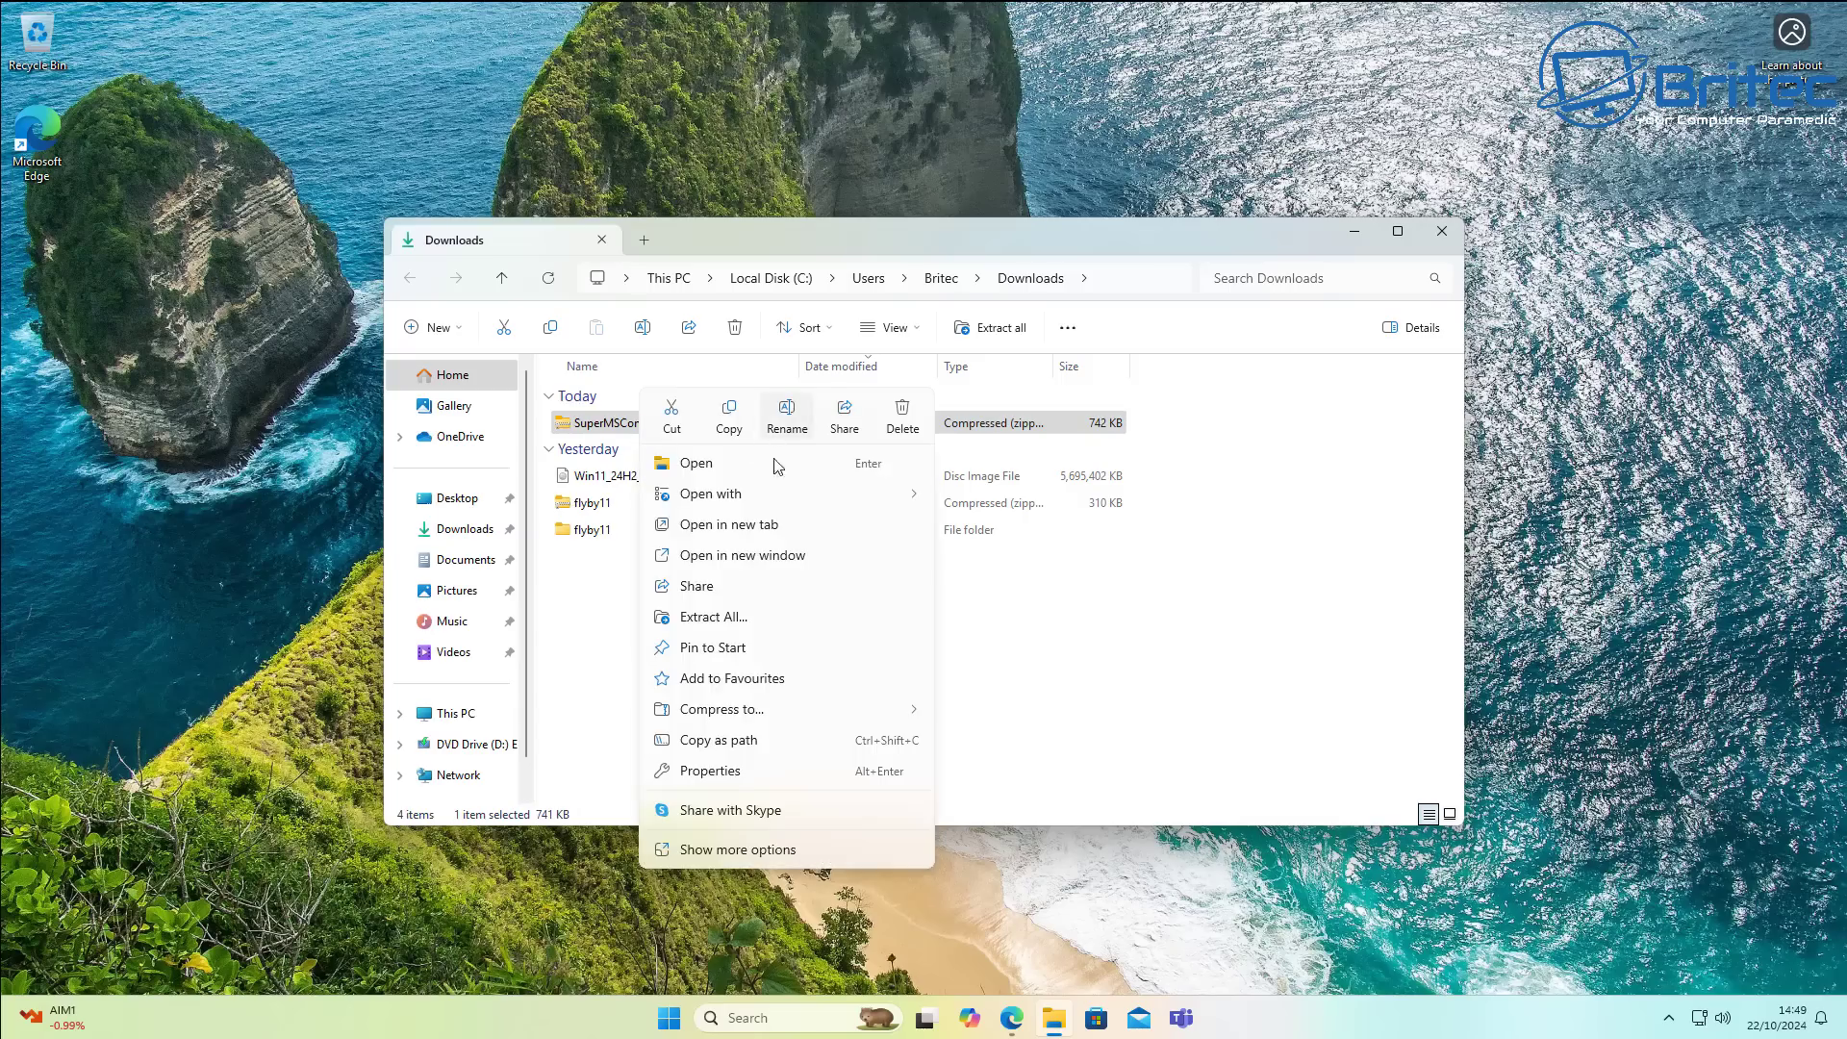
{"action": "left_click", "coordinate": [723, 616]}
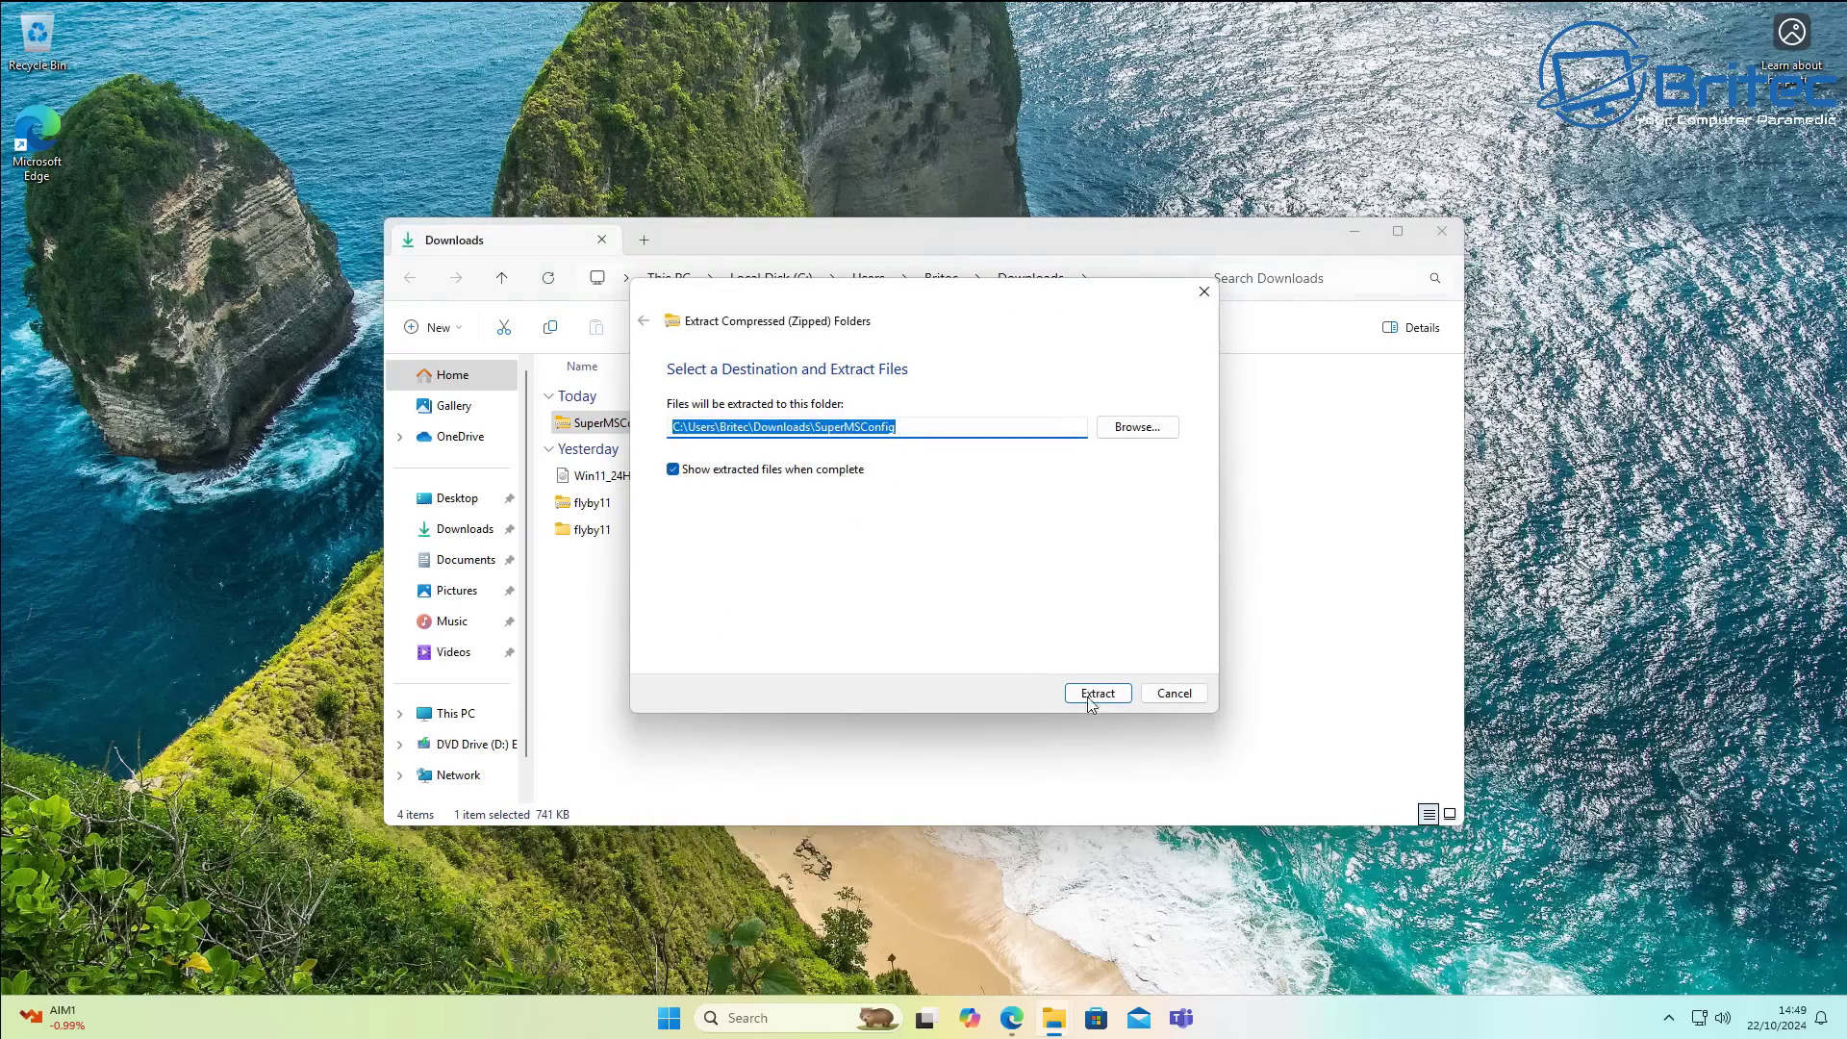
{"action": "left_click", "coordinate": [1098, 696]}
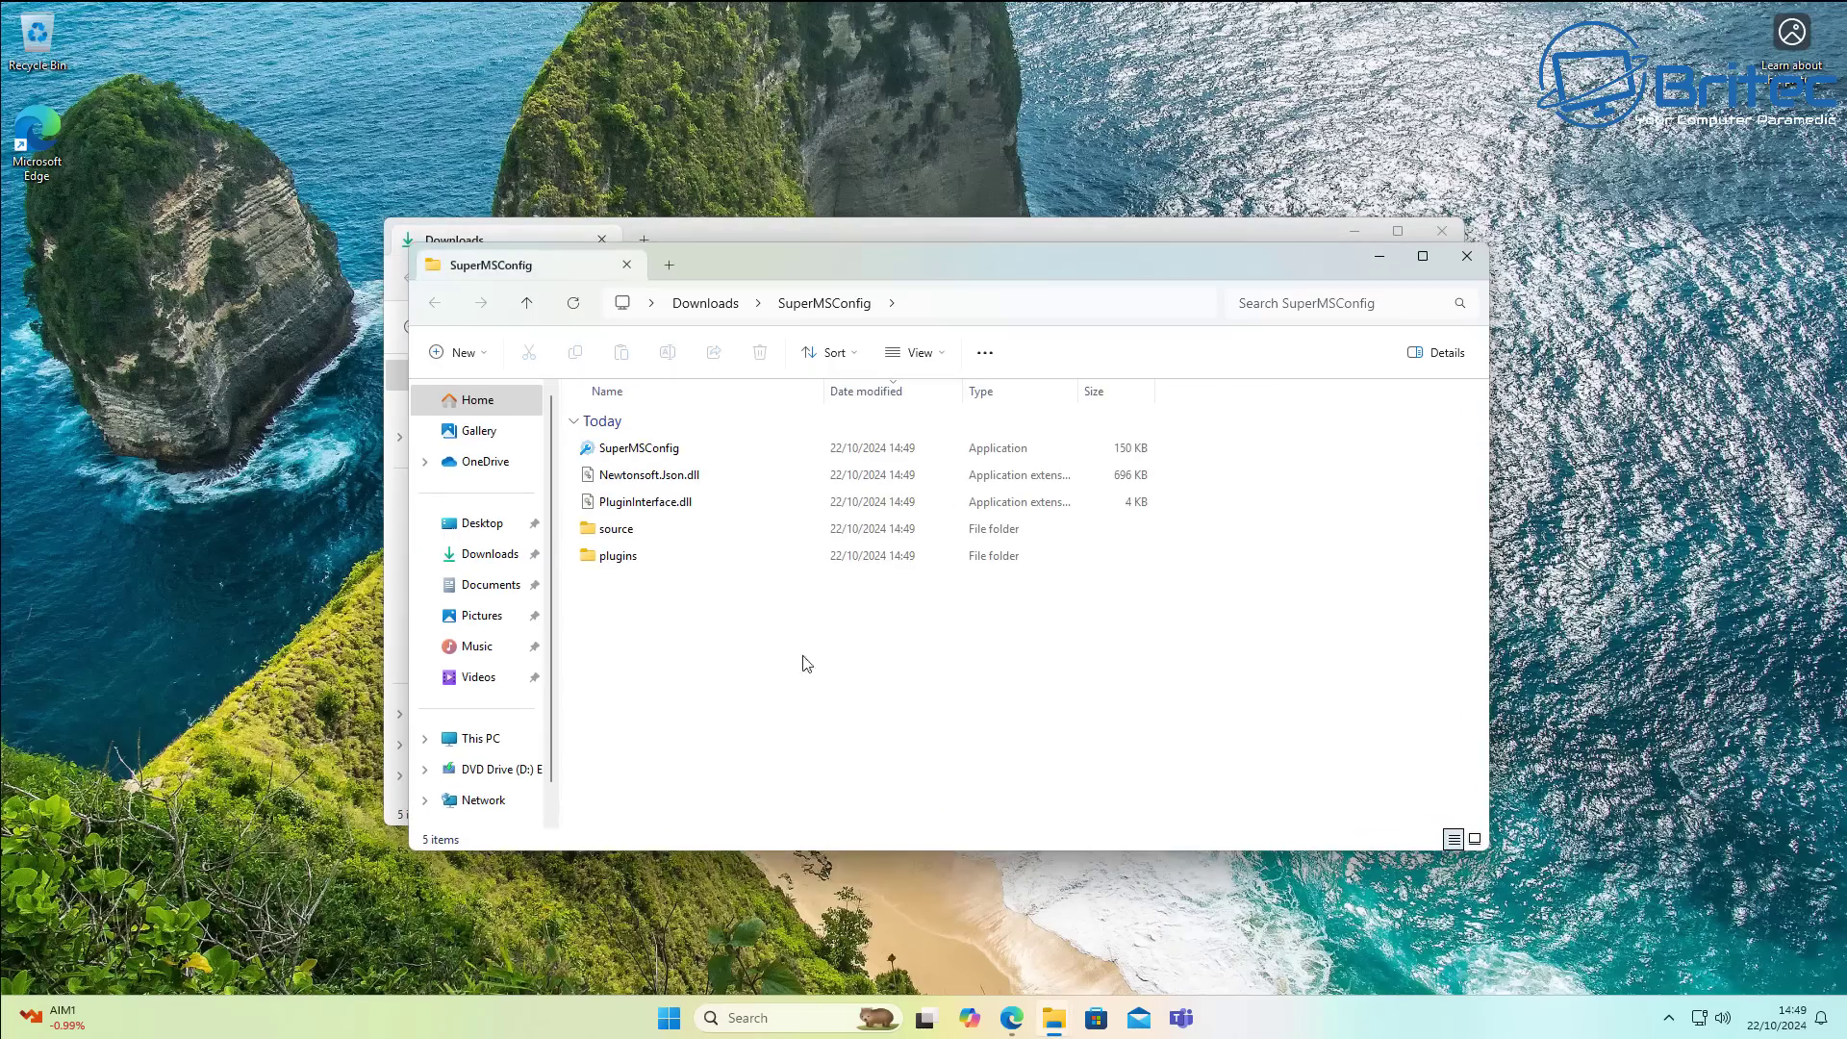
- Run the extracted SuperMSConfig application despite the SmartScreen block and close both File Explorer windows
{"action": "double_click", "coordinate": [657, 449]}
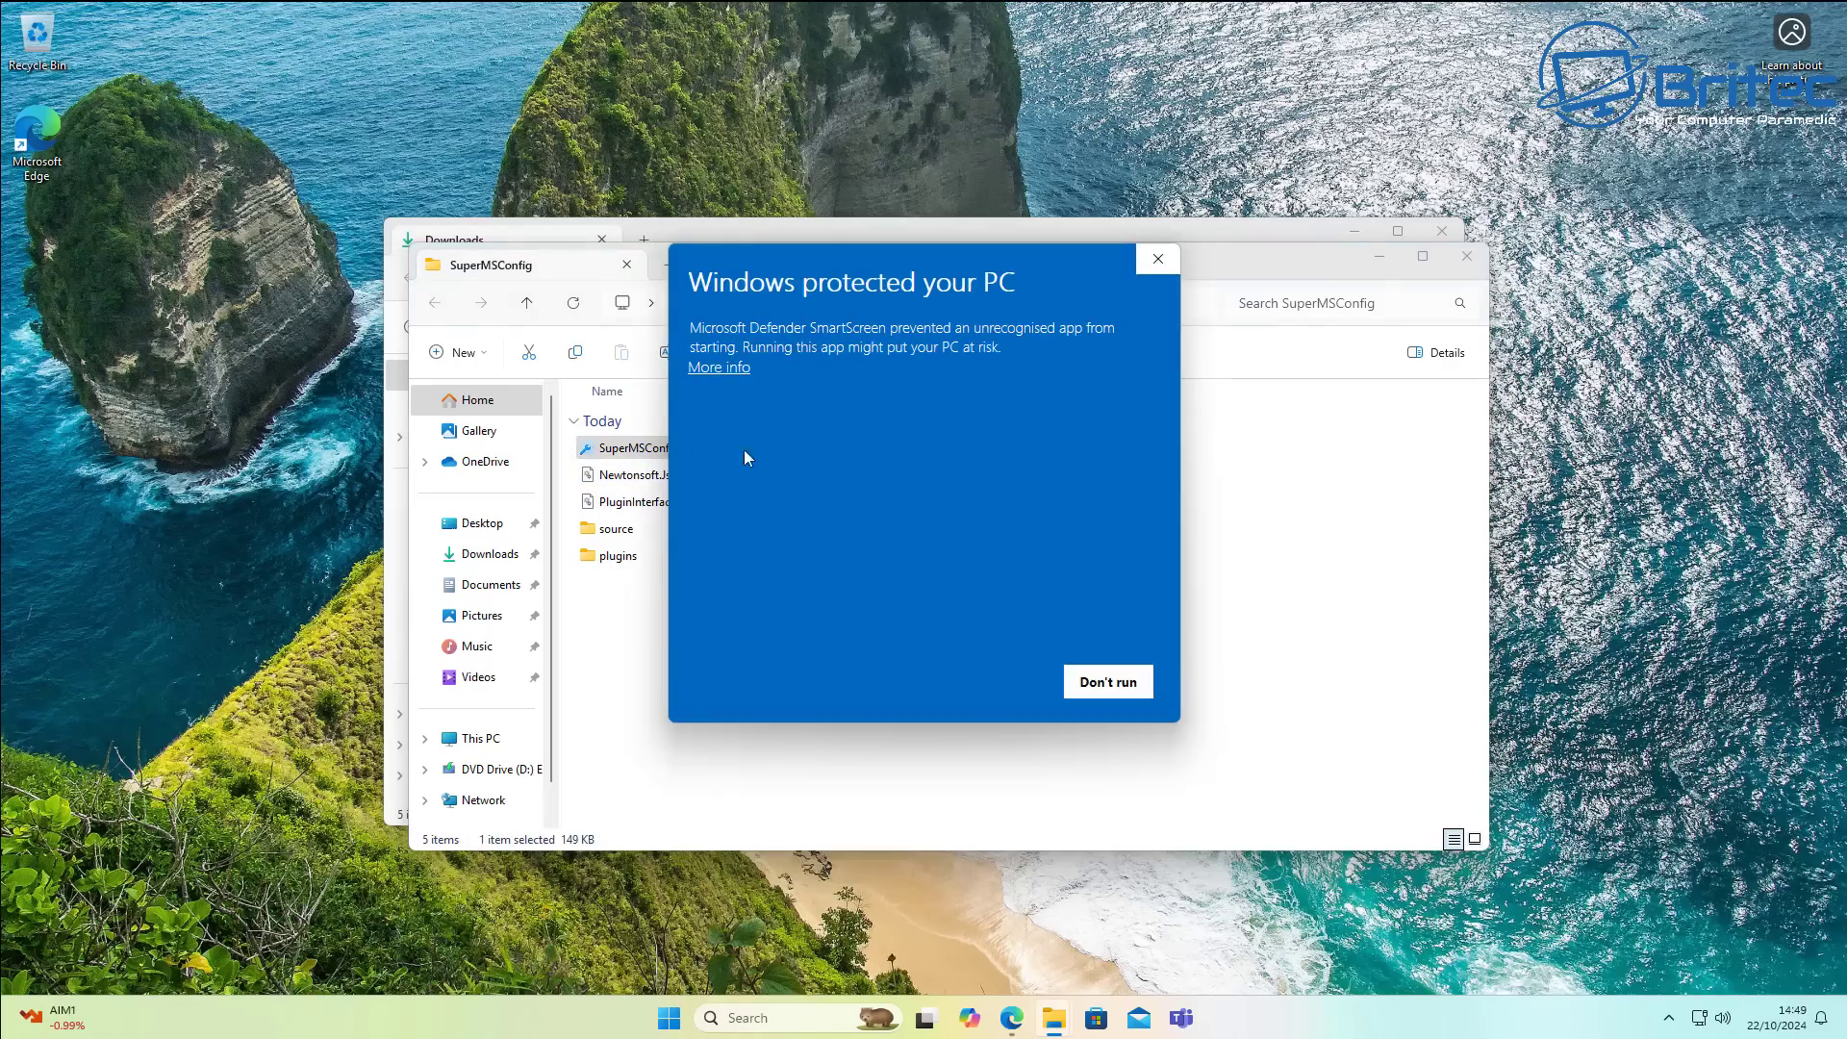
{"action": "left_click", "coordinate": [710, 375]}
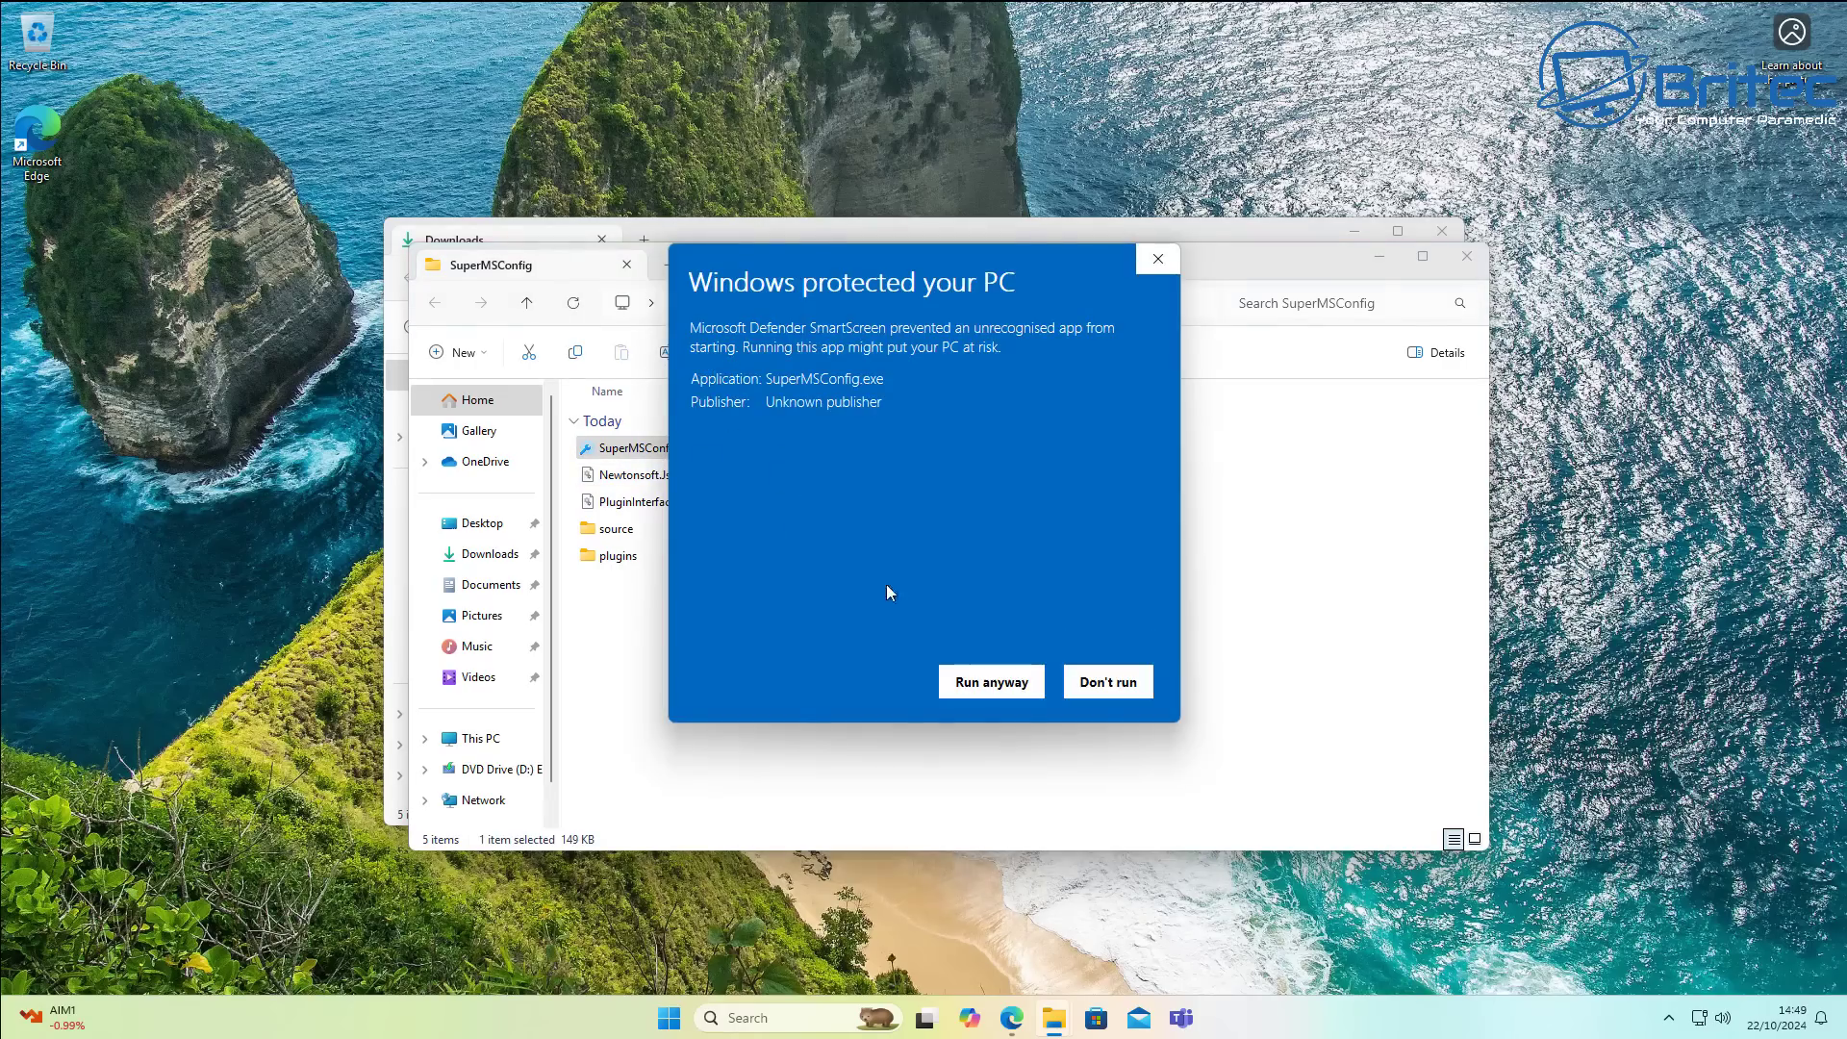
{"action": "left_click", "coordinate": [985, 681]}
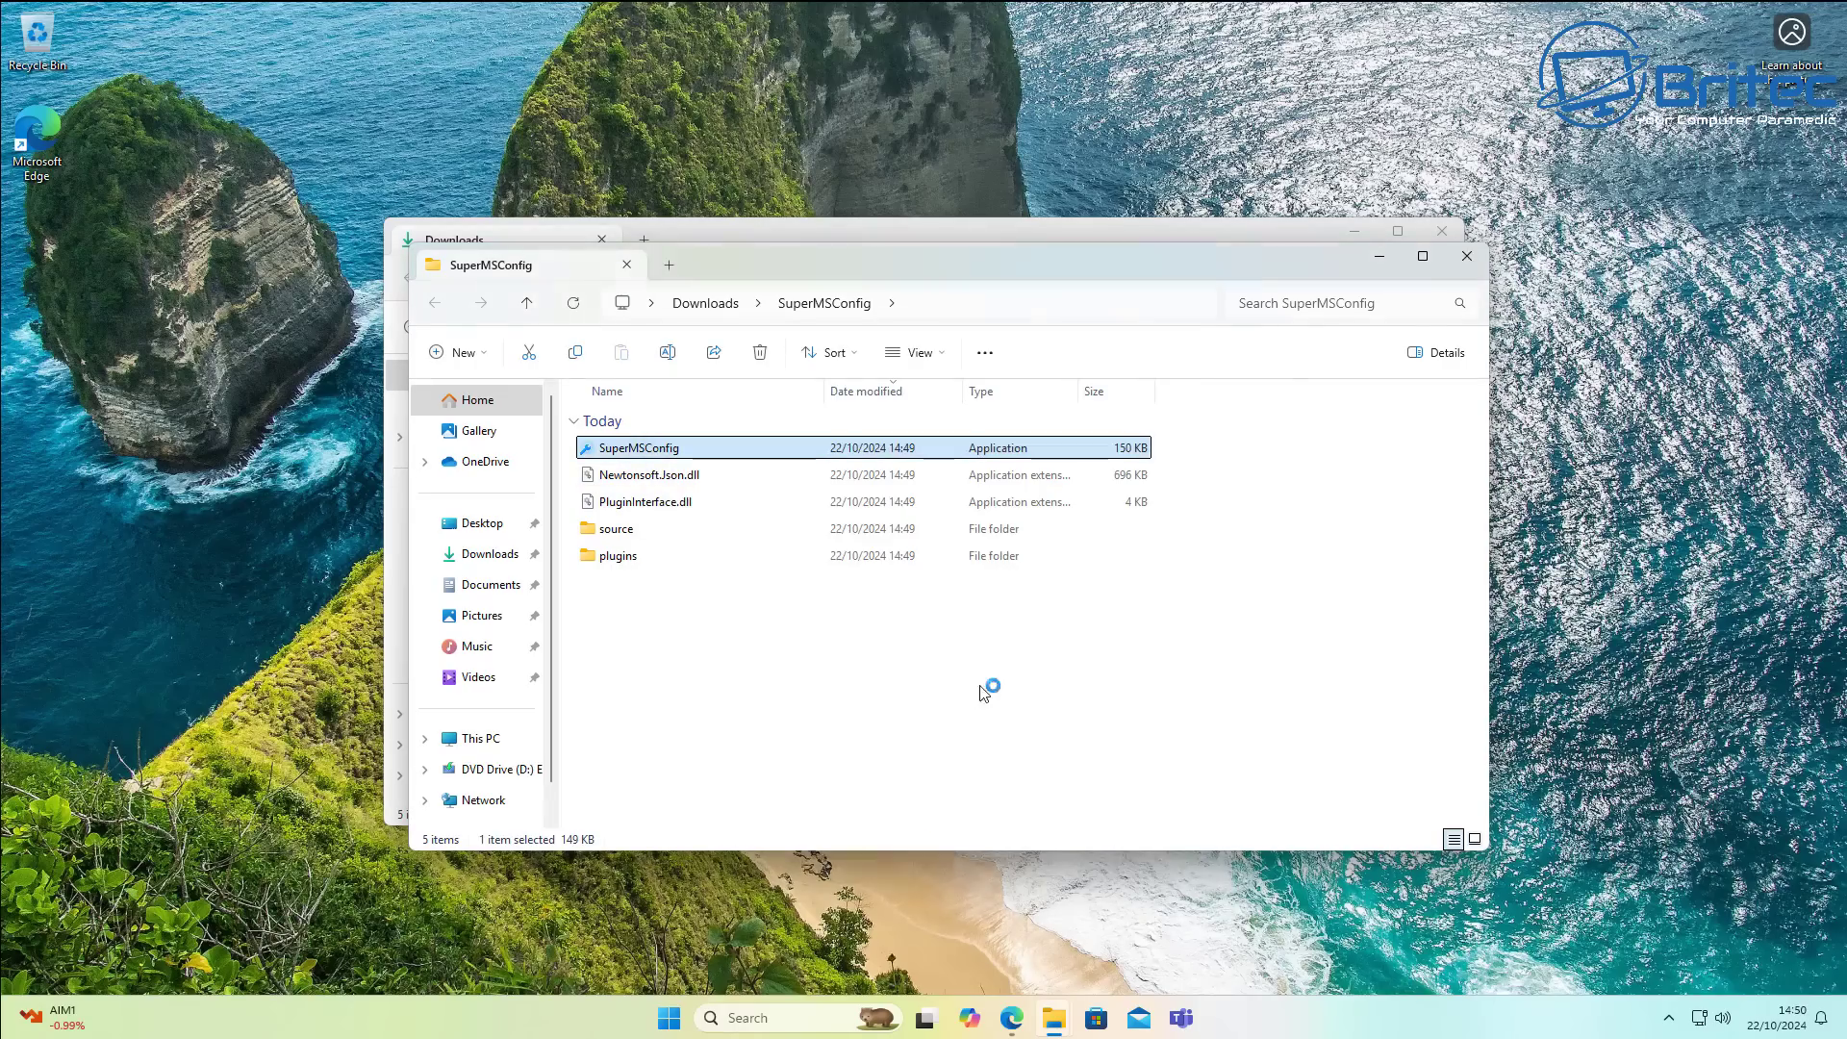
{"action": "left_click", "coordinate": [1447, 232]}
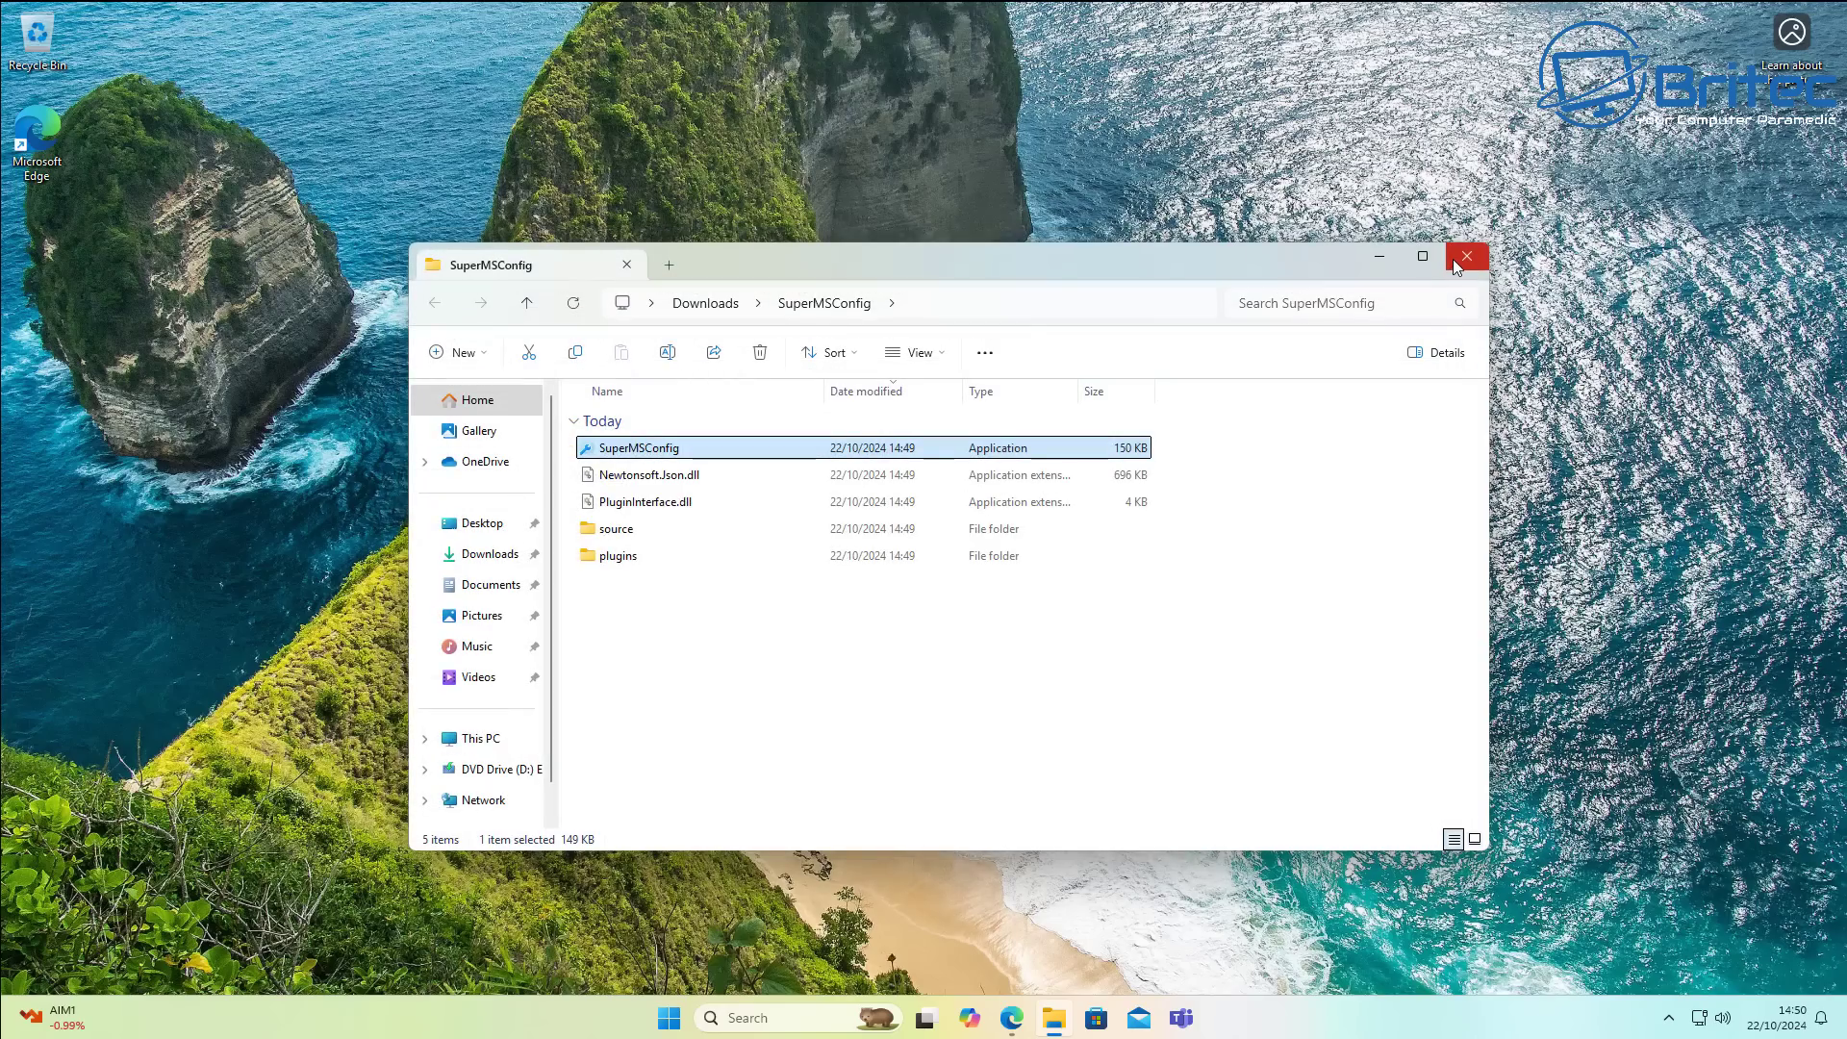
{"action": "left_click", "coordinate": [1465, 257]}
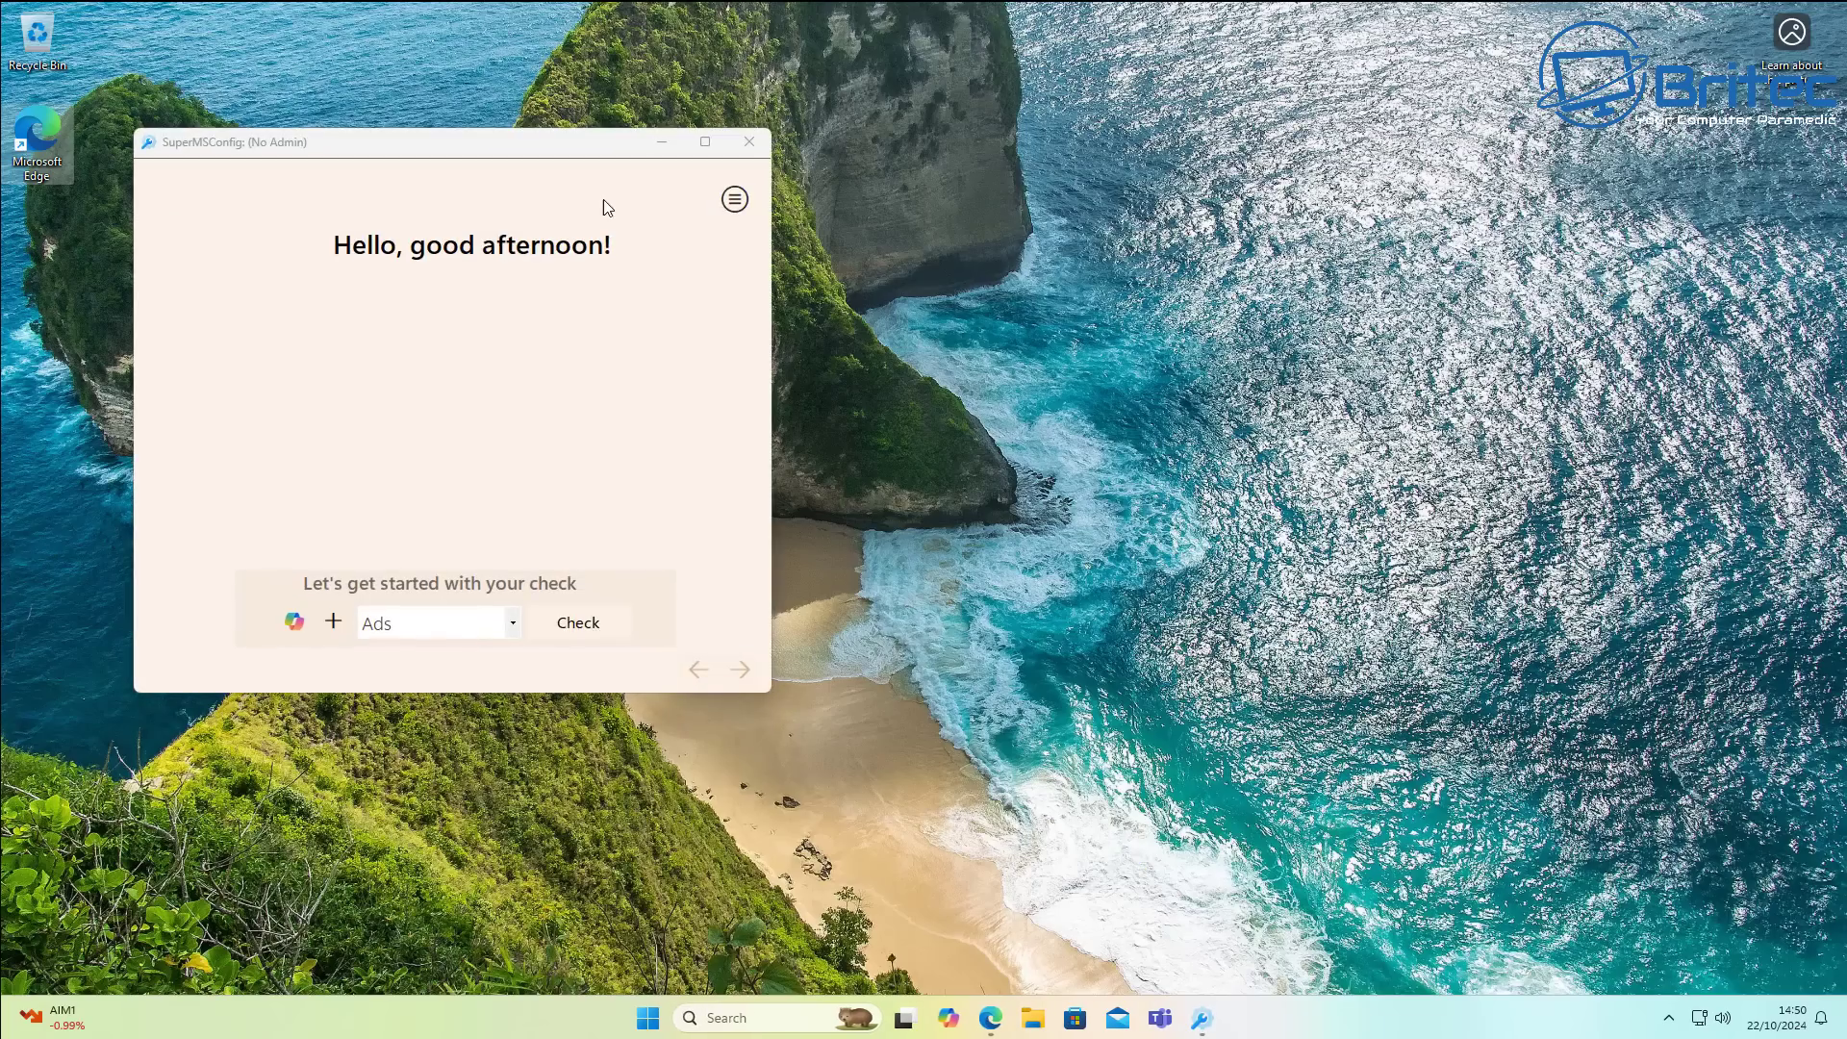
- Move the SuperMSConfig window nearer the screen's centre, run the check for the Ads category, and maximize the window
{"action": "left_click_drag", "start_coordinate": [570, 154], "coordinate": [995, 202]}
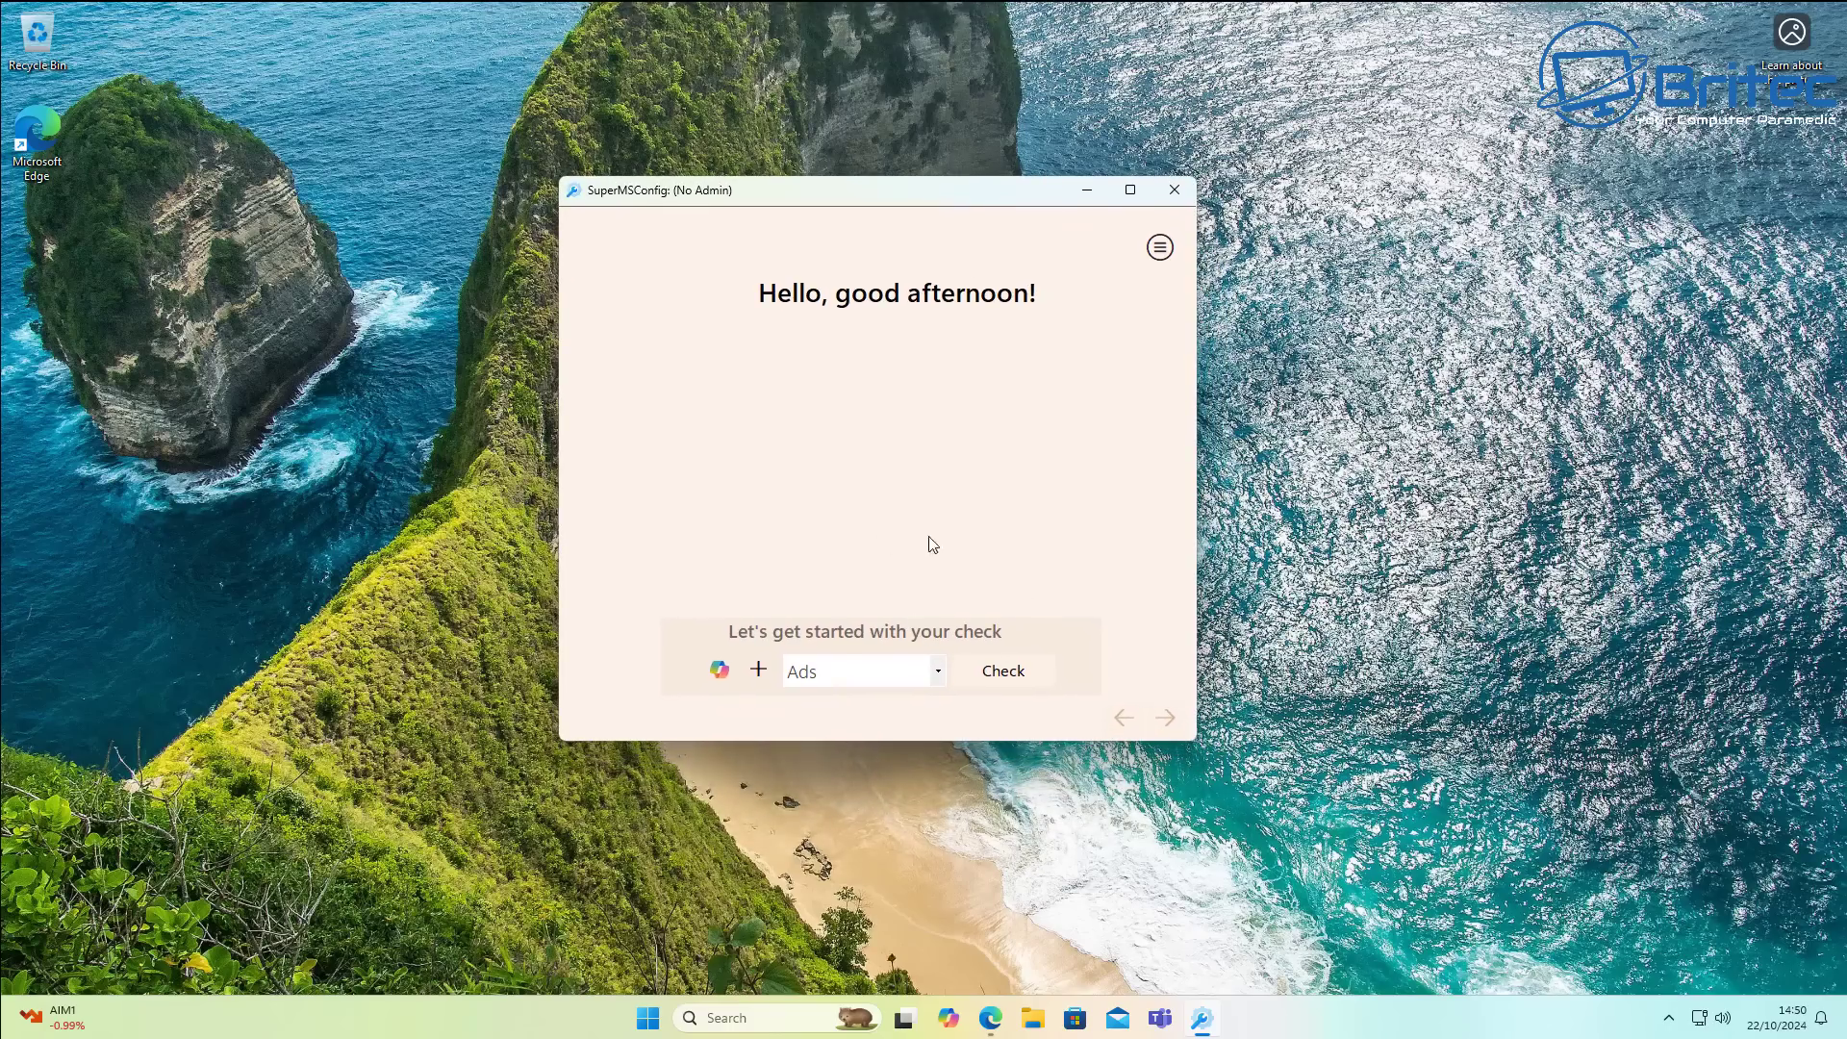
{"action": "left_click", "coordinate": [938, 671]}
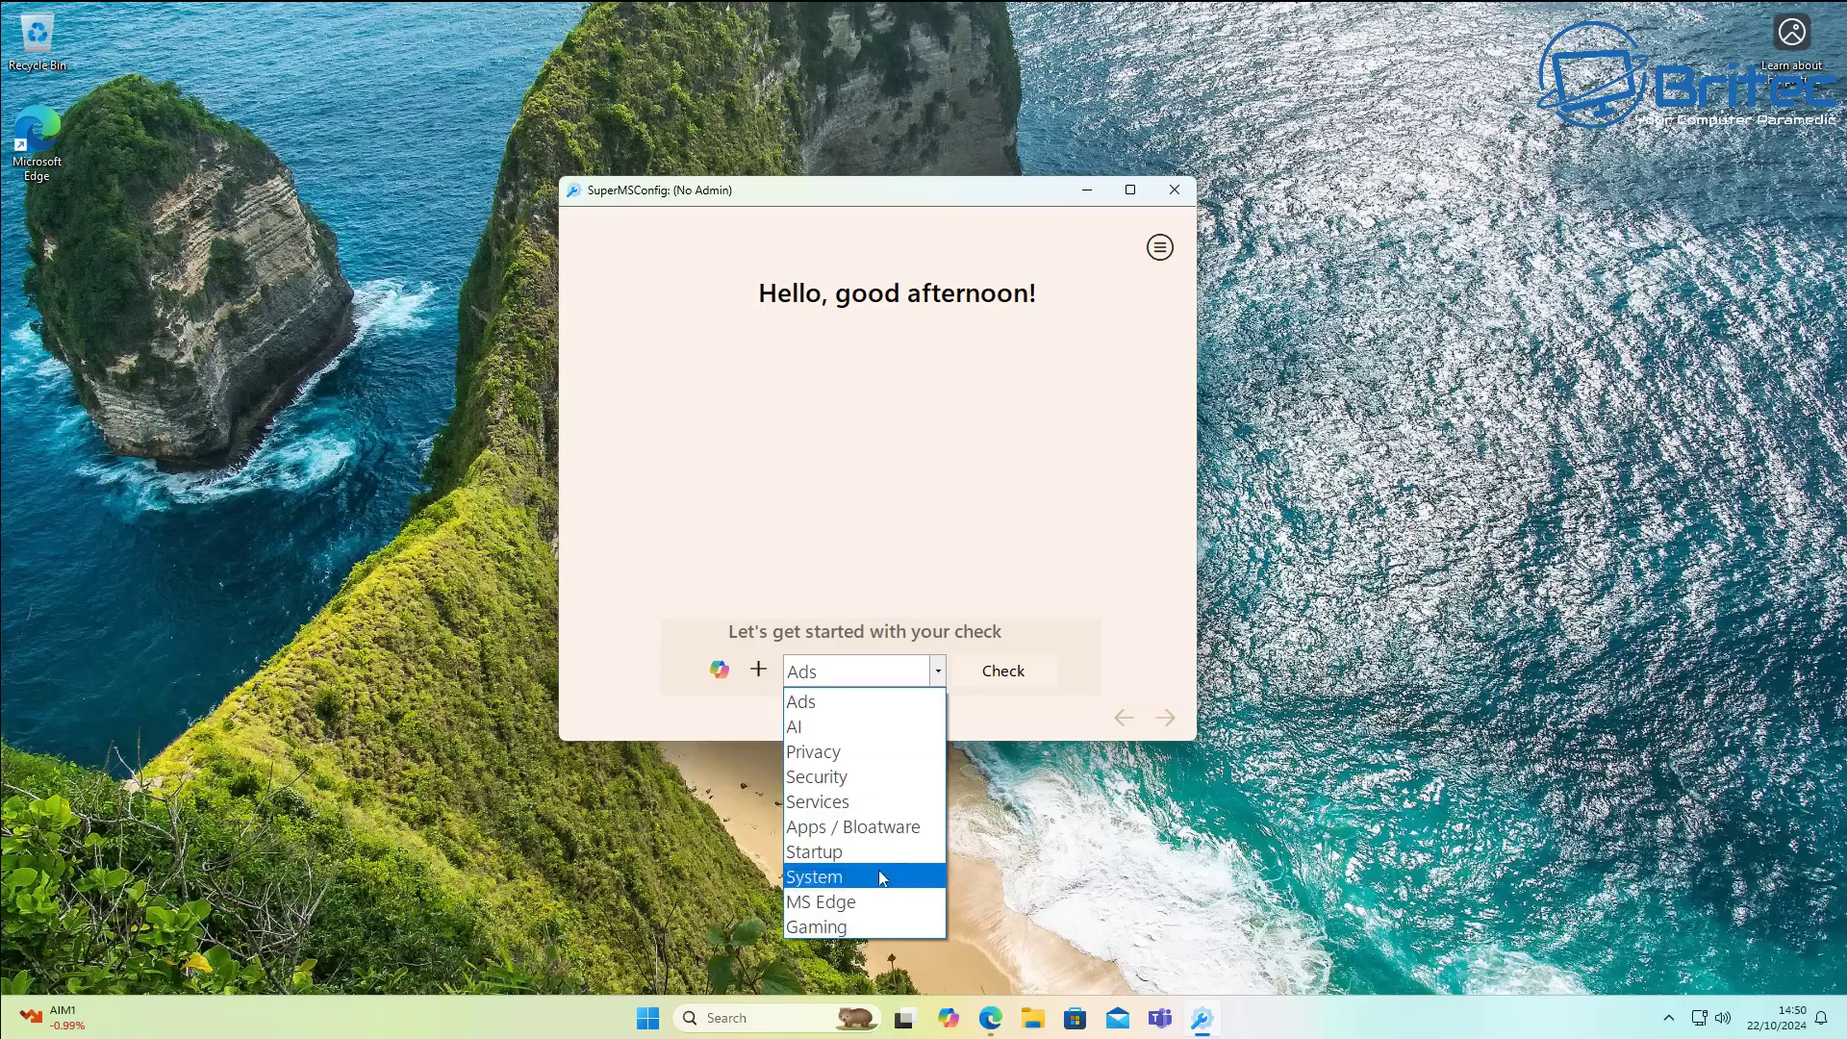
{"action": "left_click", "coordinate": [909, 536]}
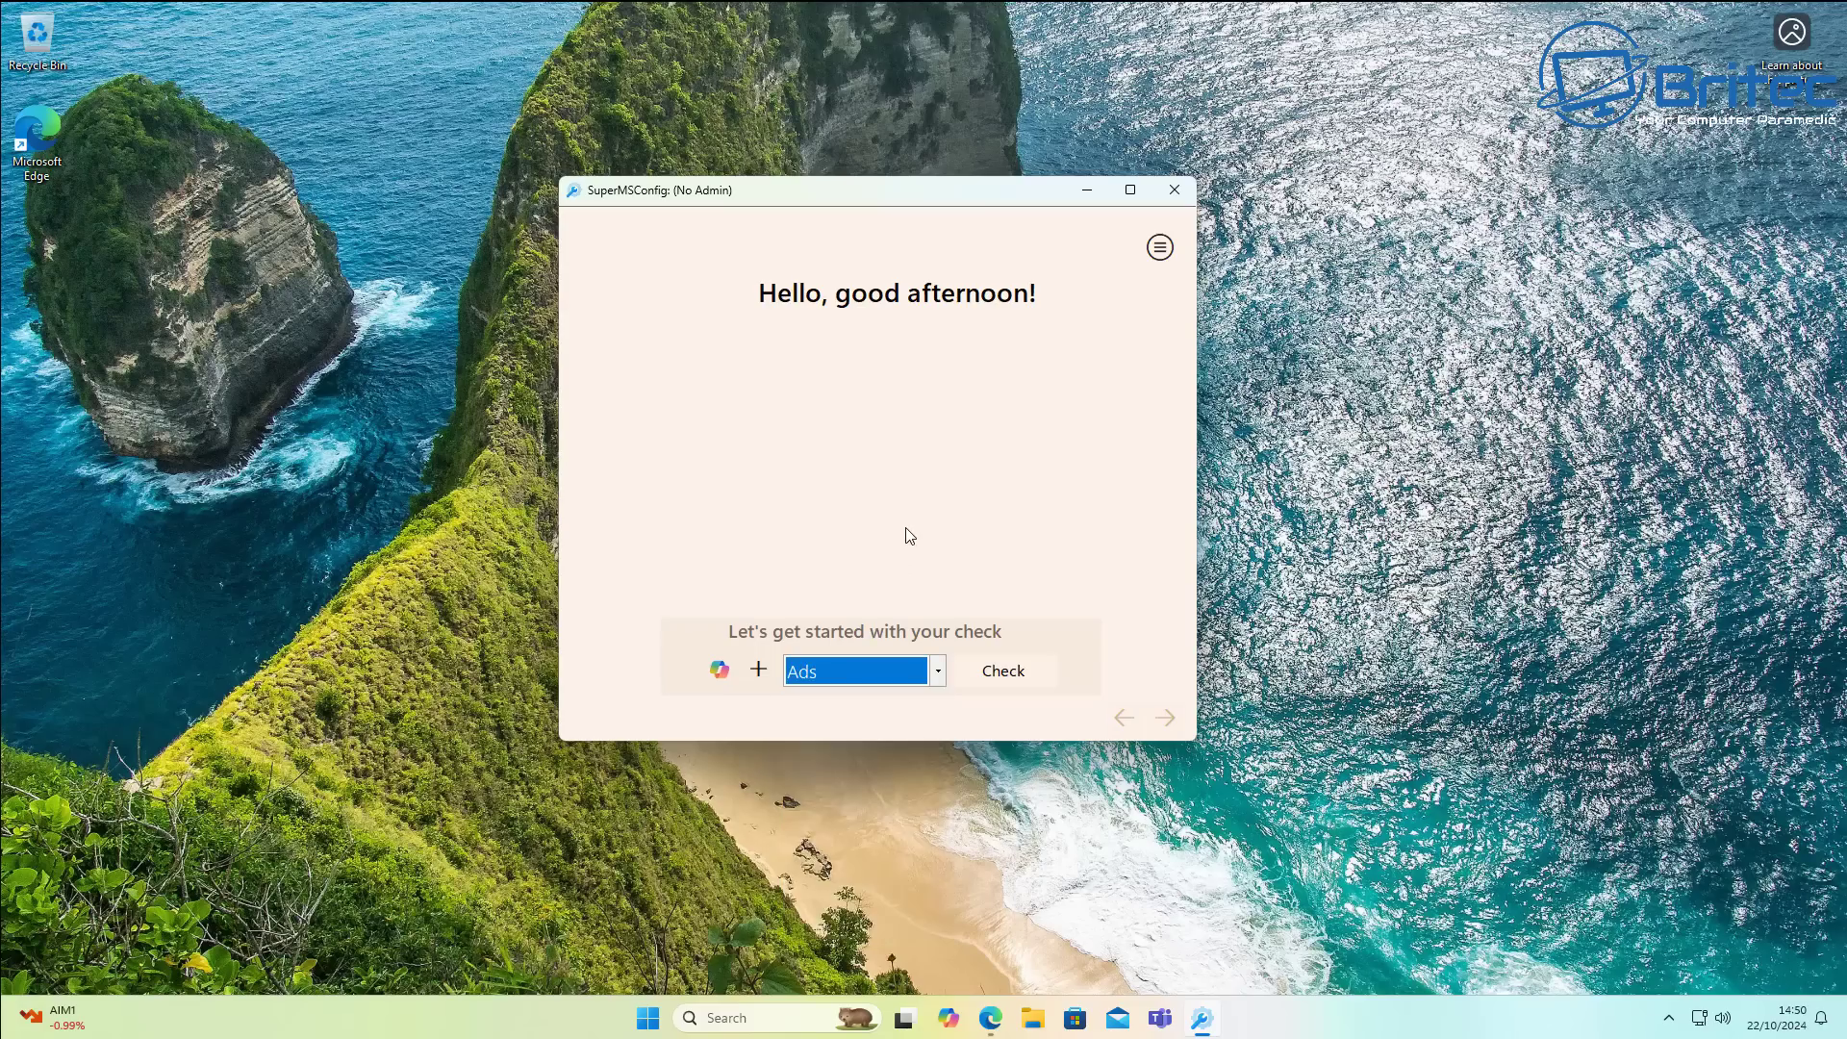
{"action": "left_click", "coordinate": [1013, 681]}
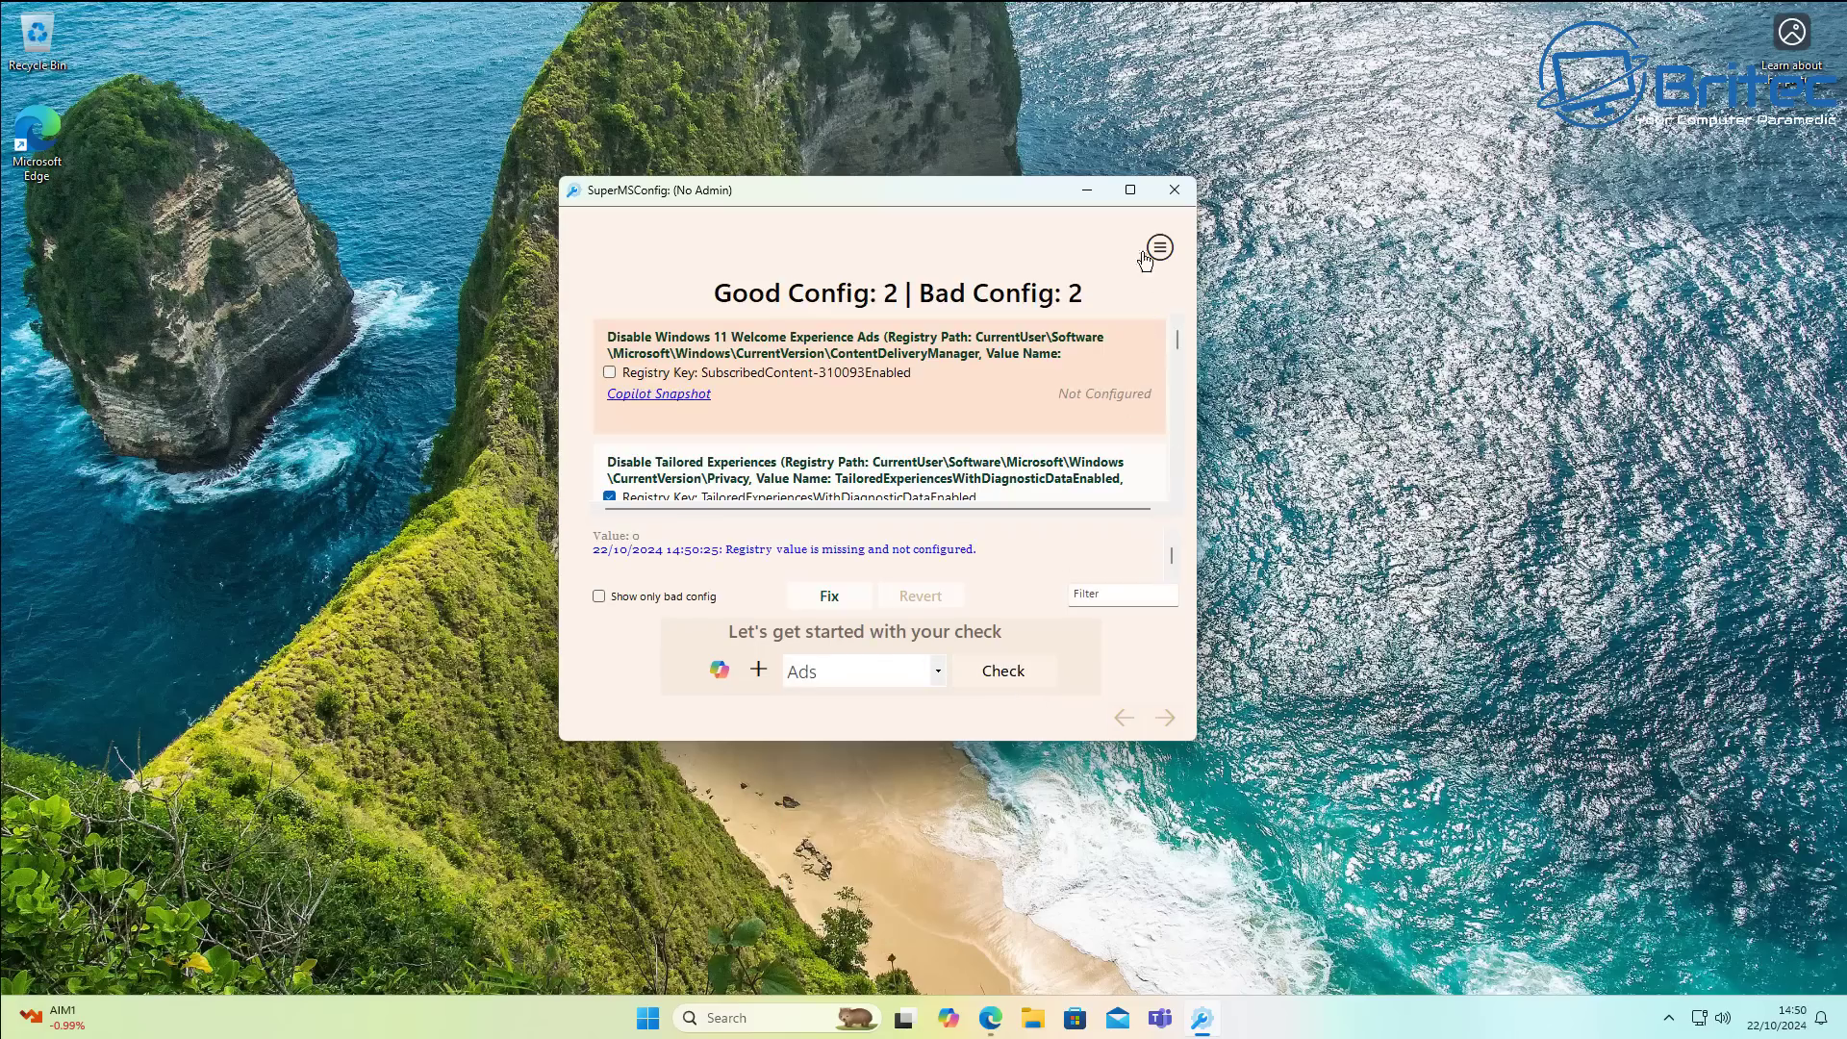
{"action": "left_click", "coordinate": [1131, 190]}
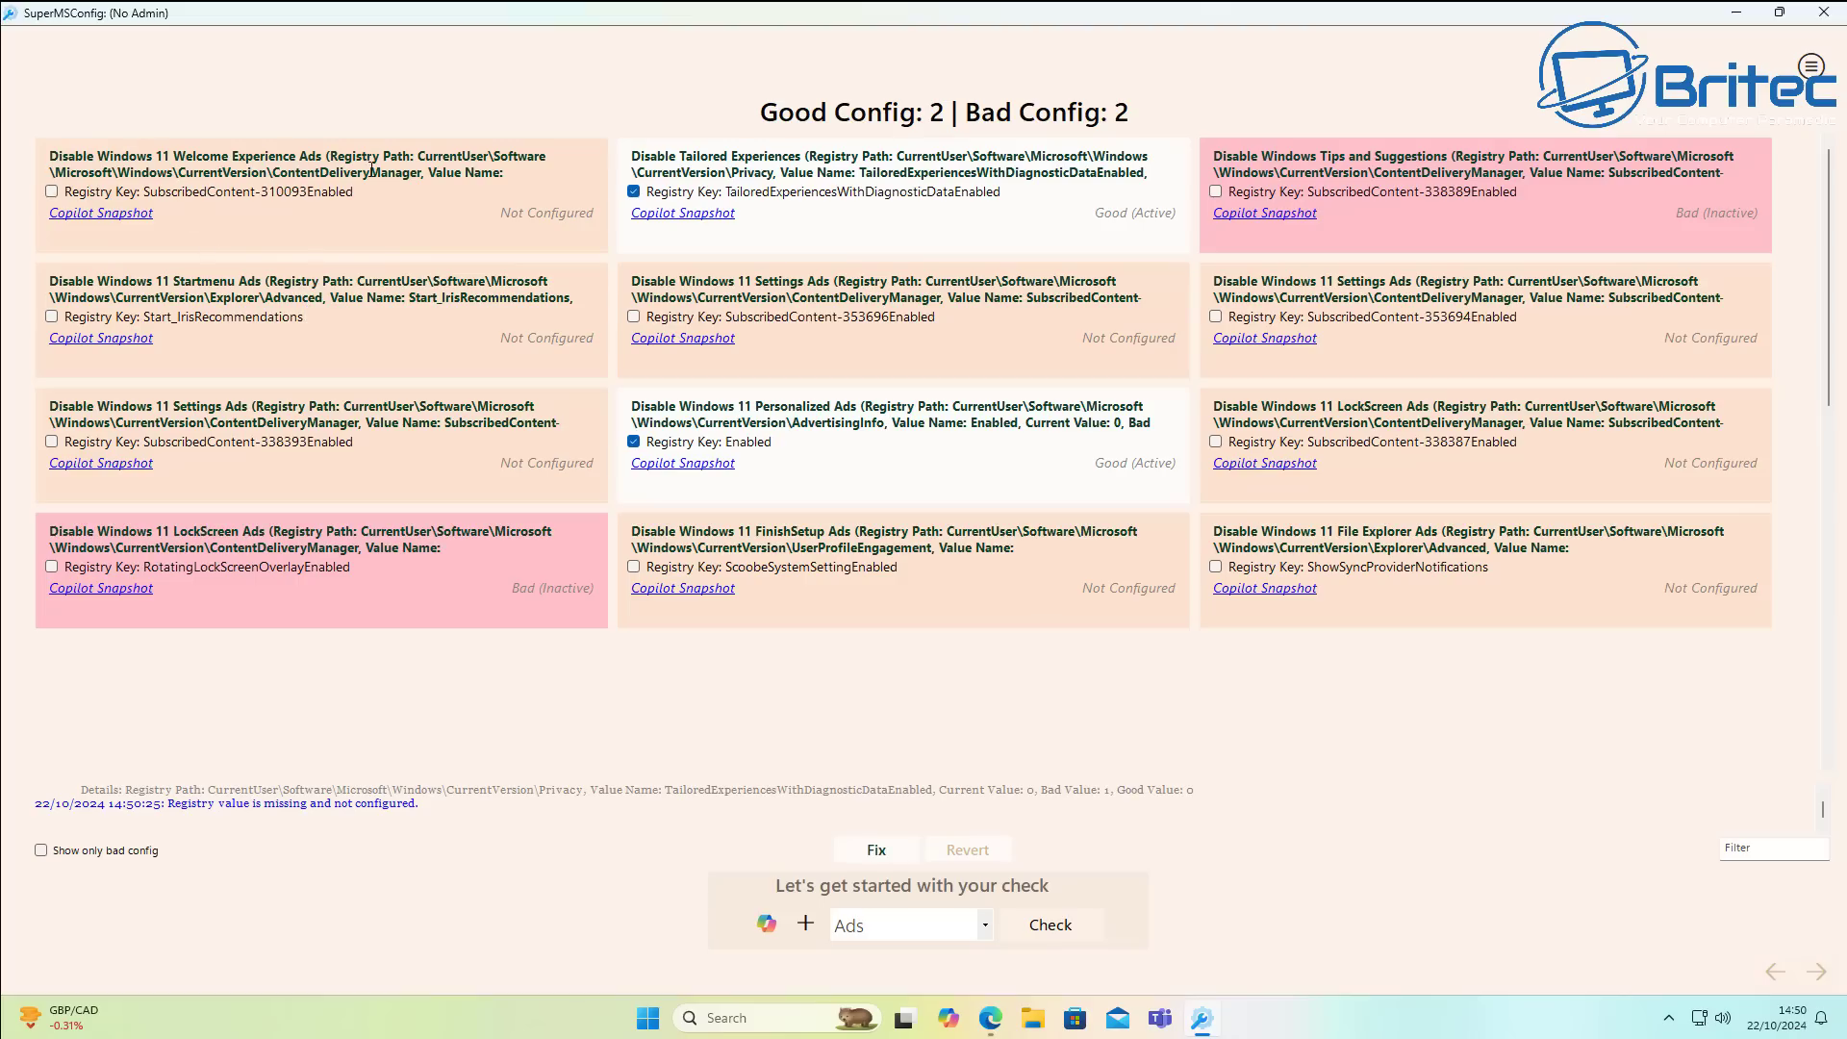
- Enable the tweaks disabling Welcome Experience ads, Start menu ads, Settings ads (SubscribedContent-338393Enabled) and LockScreen ads (RotatingLockScreenOverlayEnabled)
{"action": "left_click", "coordinate": [52, 193]}
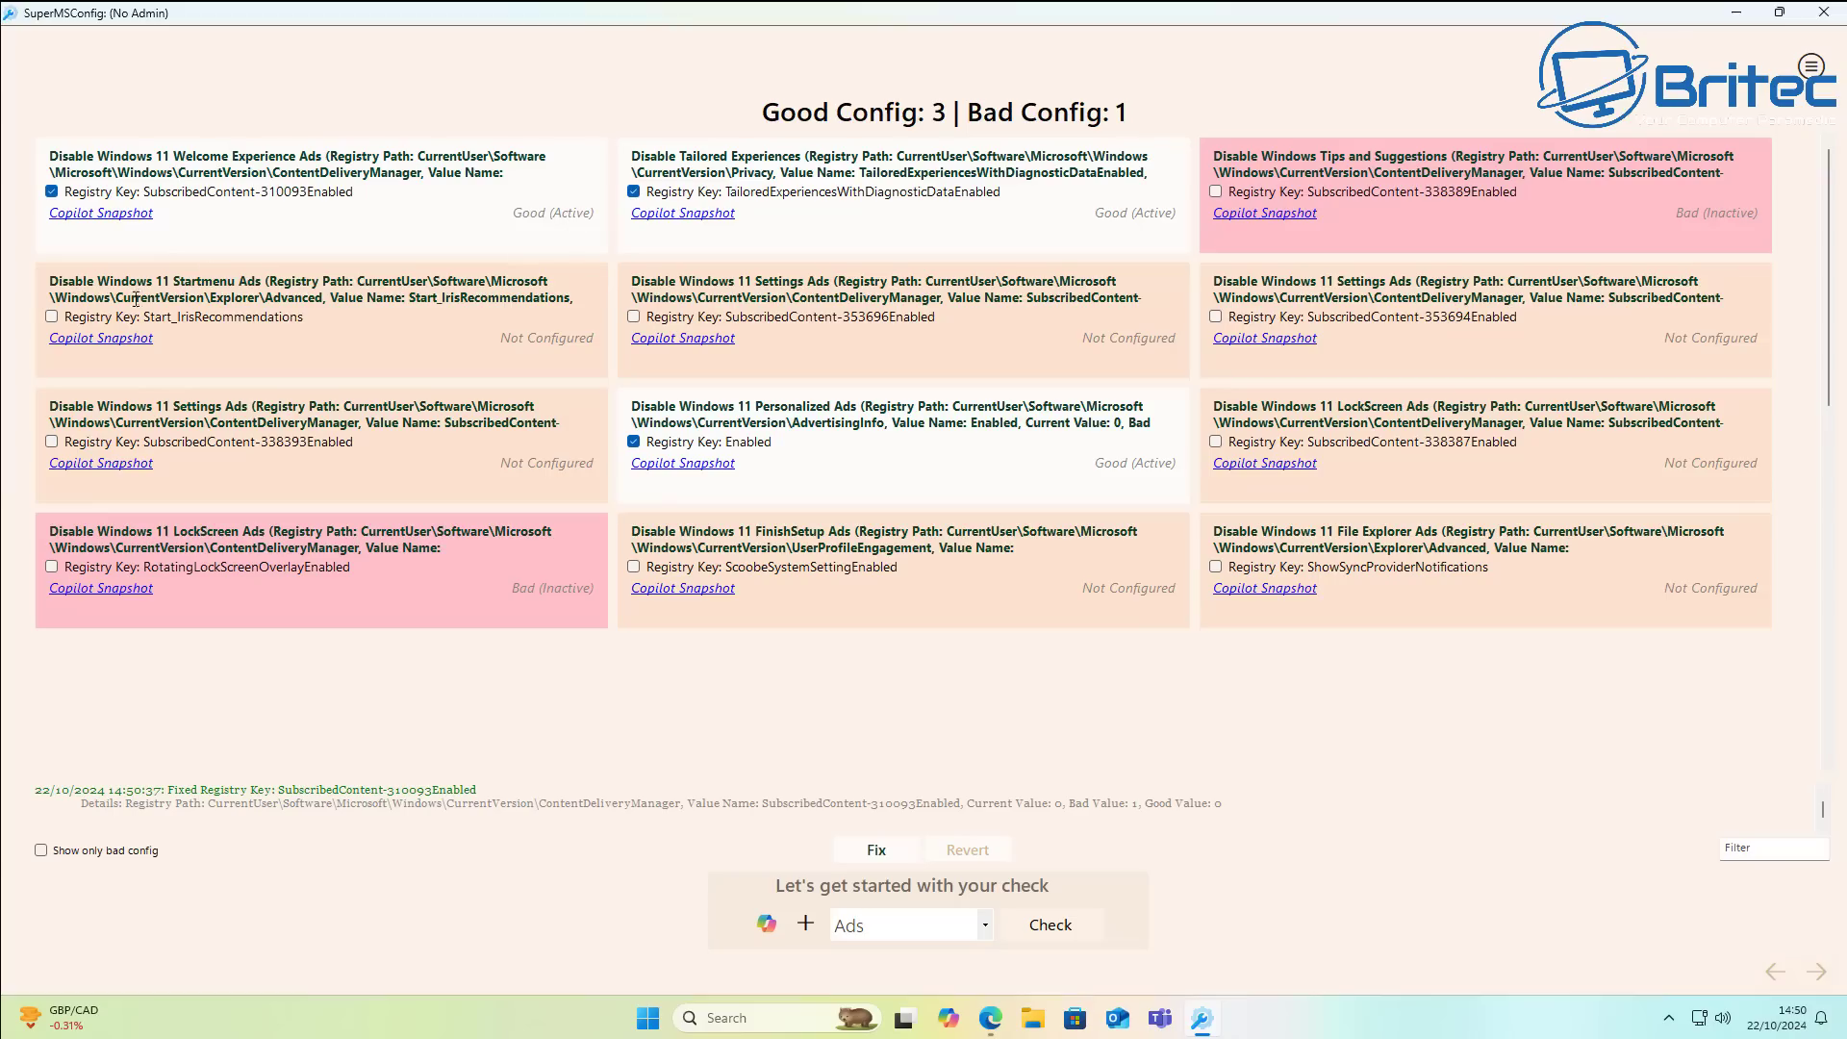
{"action": "left_click", "coordinate": [52, 318]}
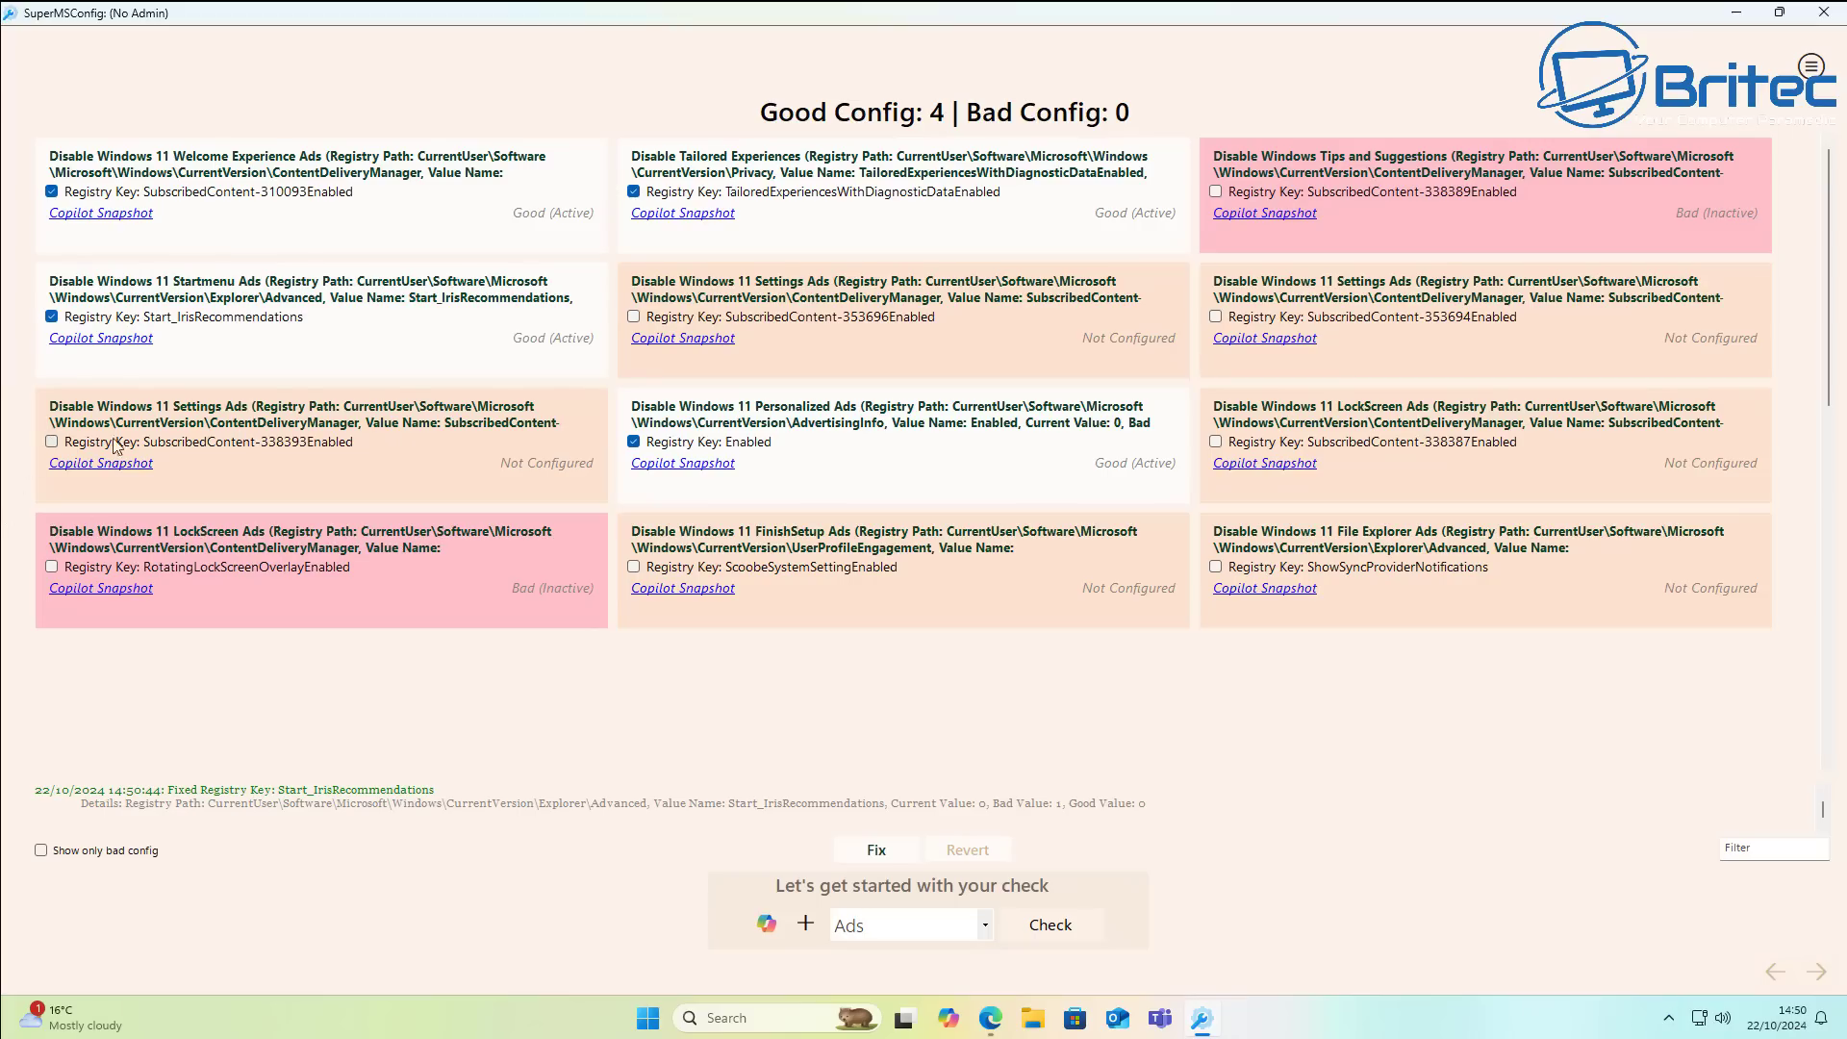
{"action": "left_click", "coordinate": [52, 442]}
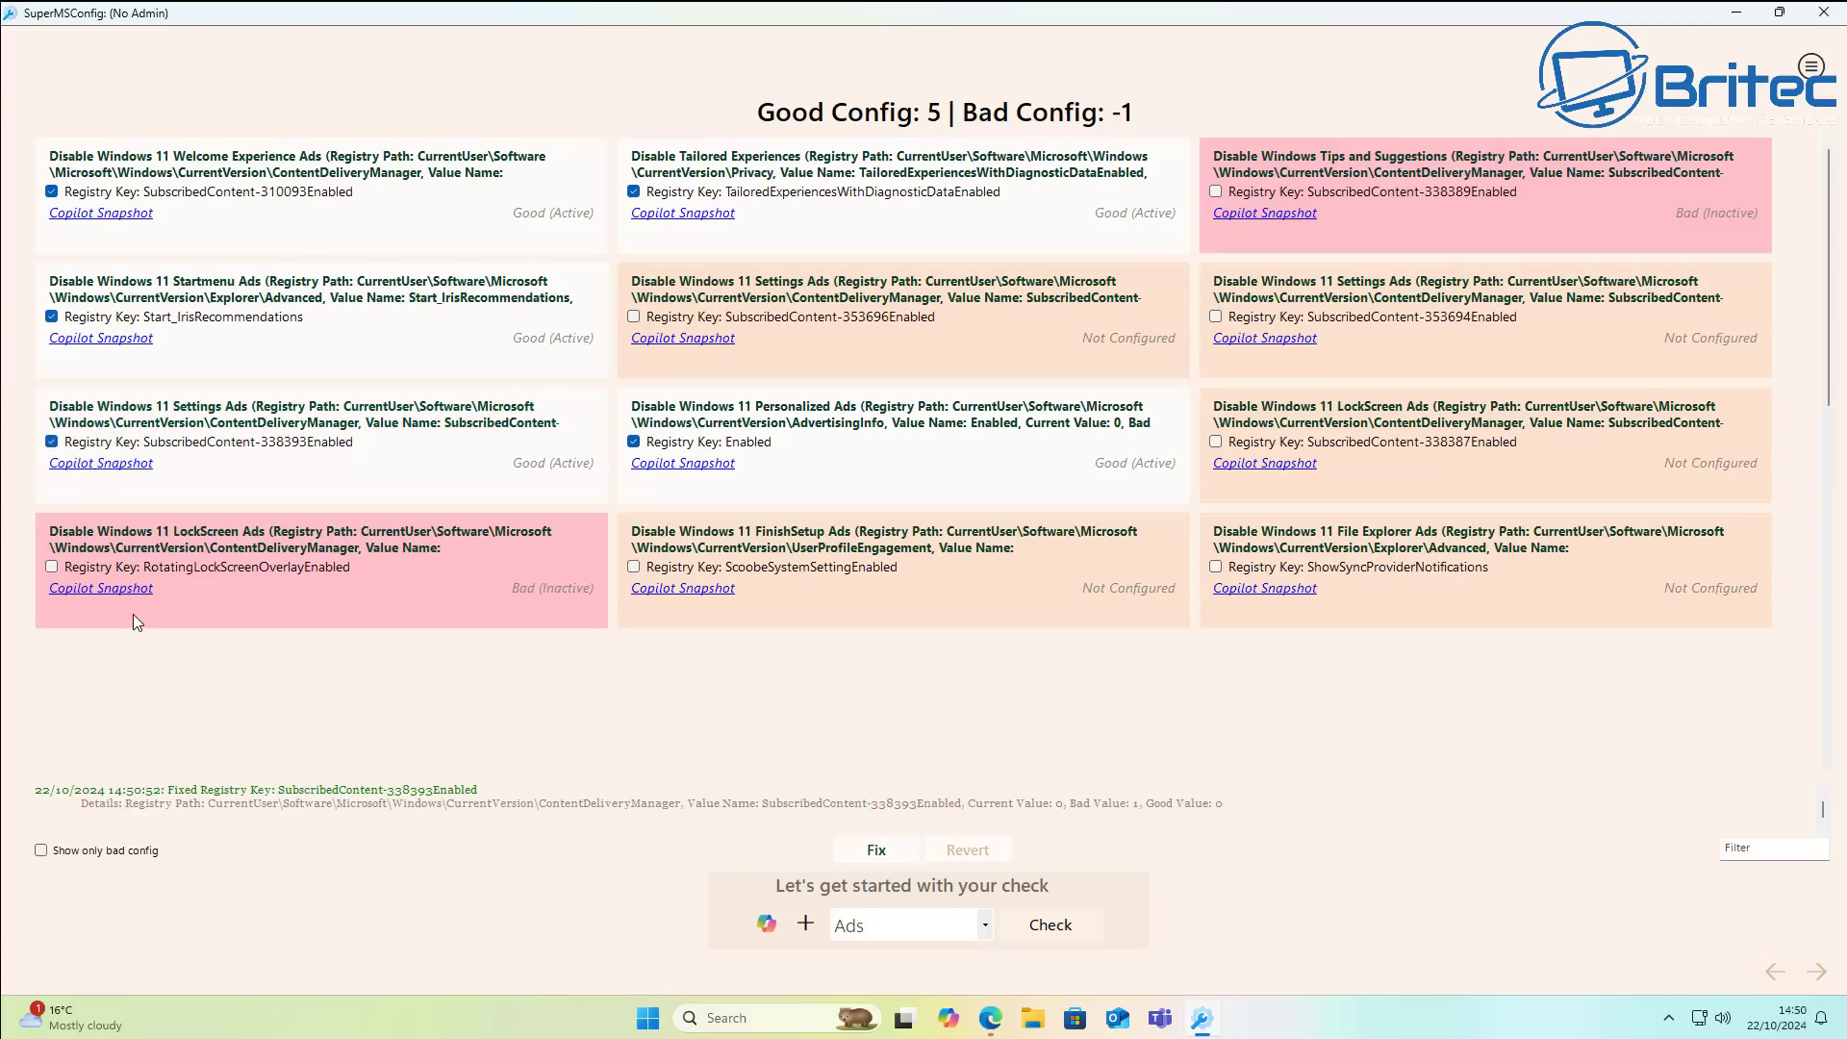
{"action": "left_click", "coordinate": [52, 567]}
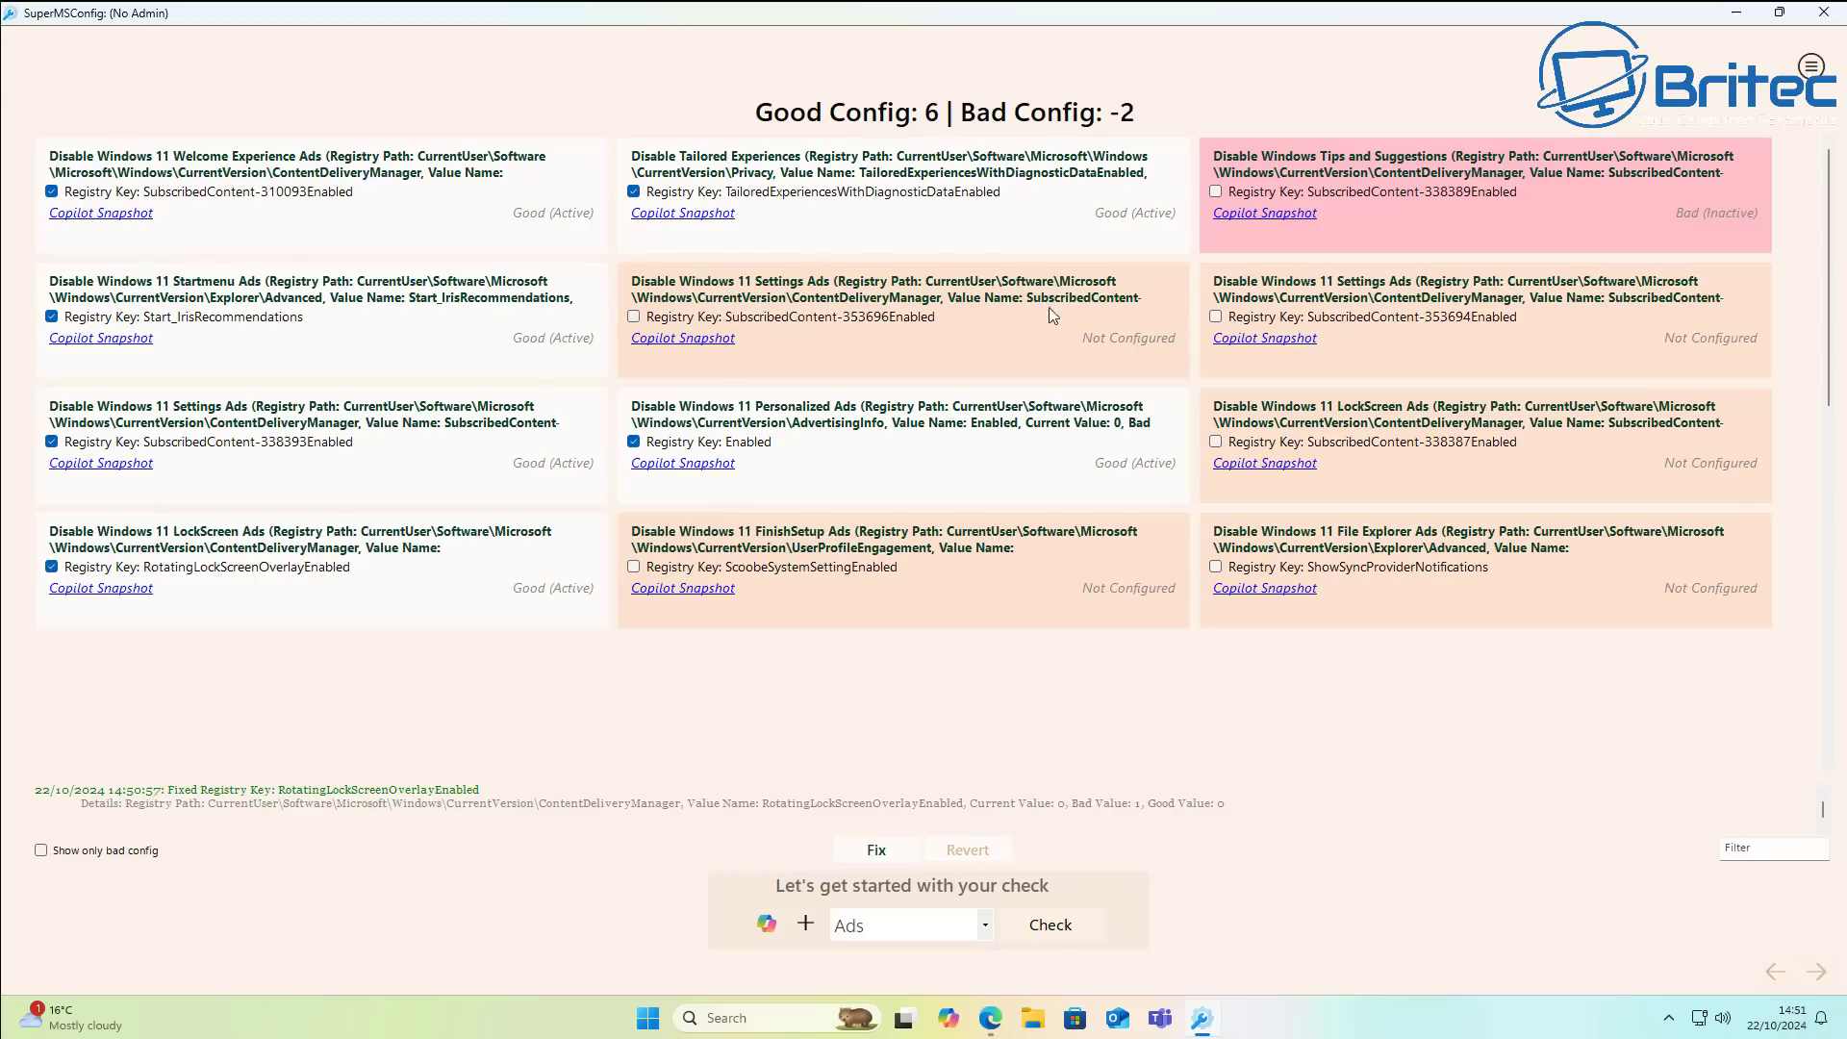
- Enable the tweaks disabling Settings ads (SubscribedContent-353696Enabled), FinishSetup ads, and Windows tips and suggestions
{"action": "left_click", "coordinate": [634, 319]}
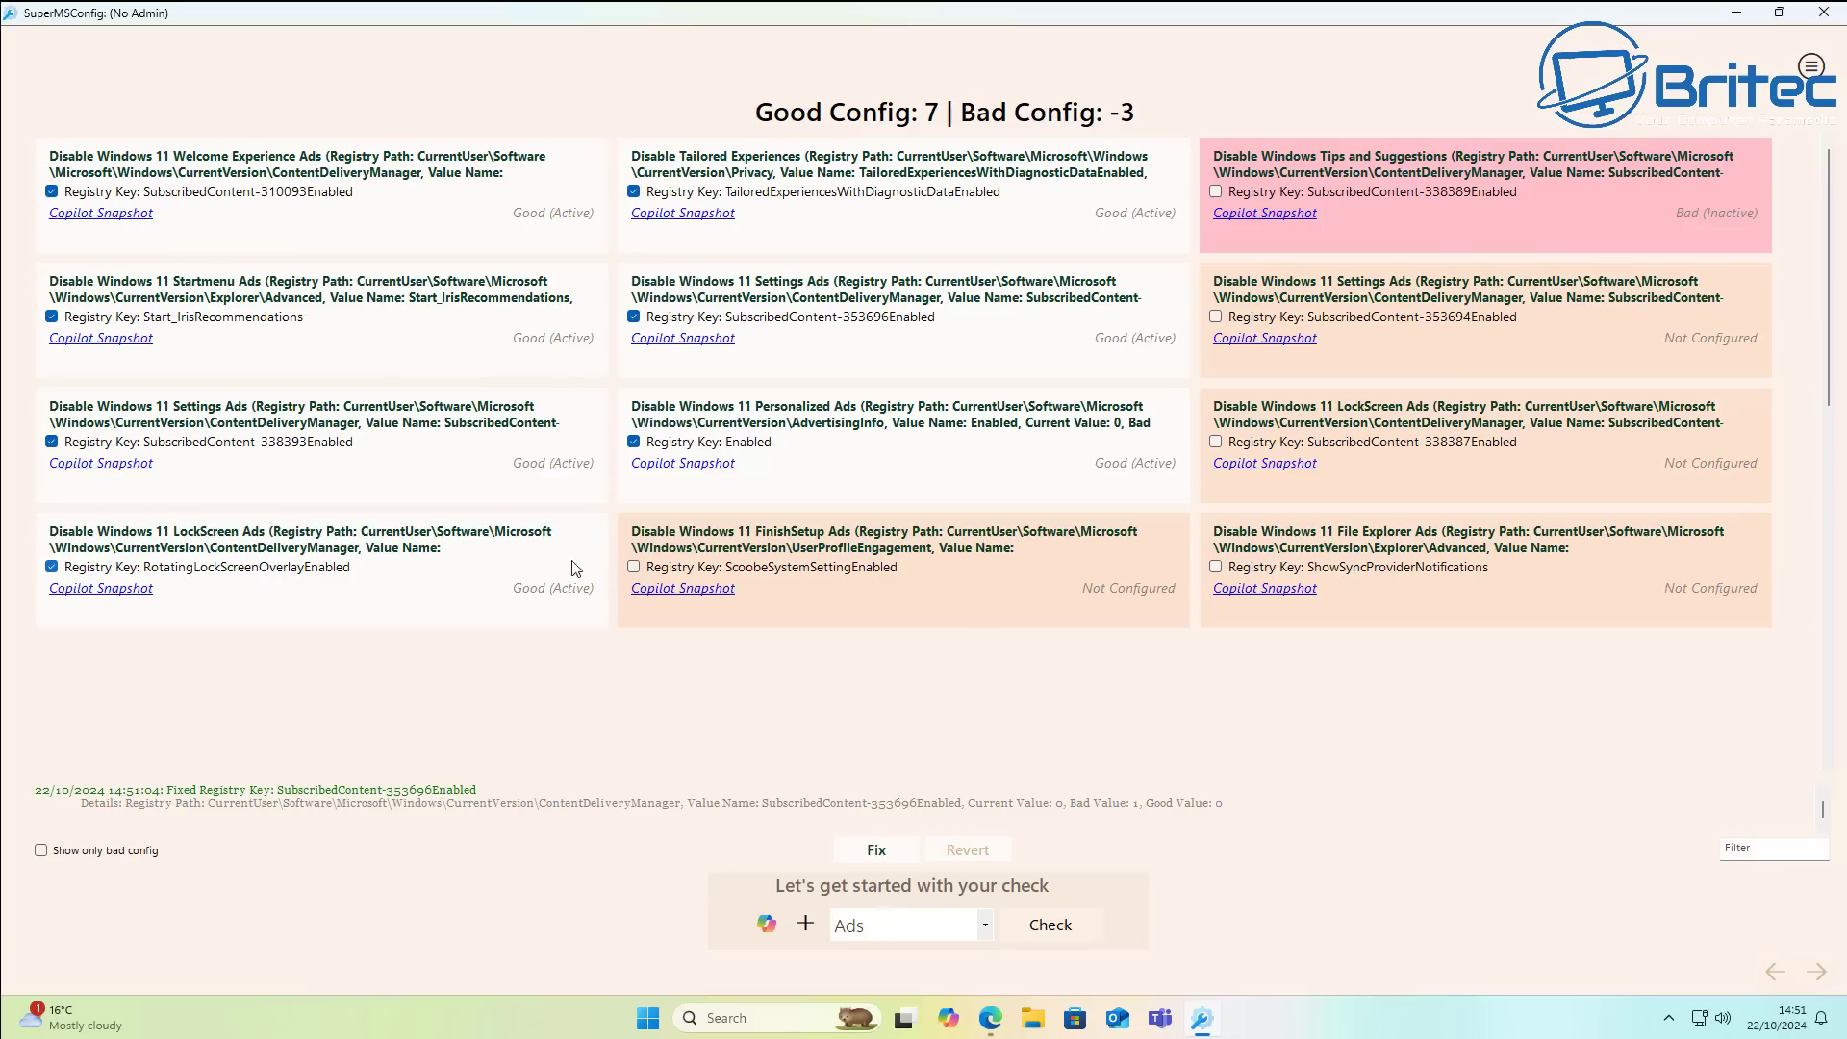
{"action": "left_click", "coordinate": [634, 568]}
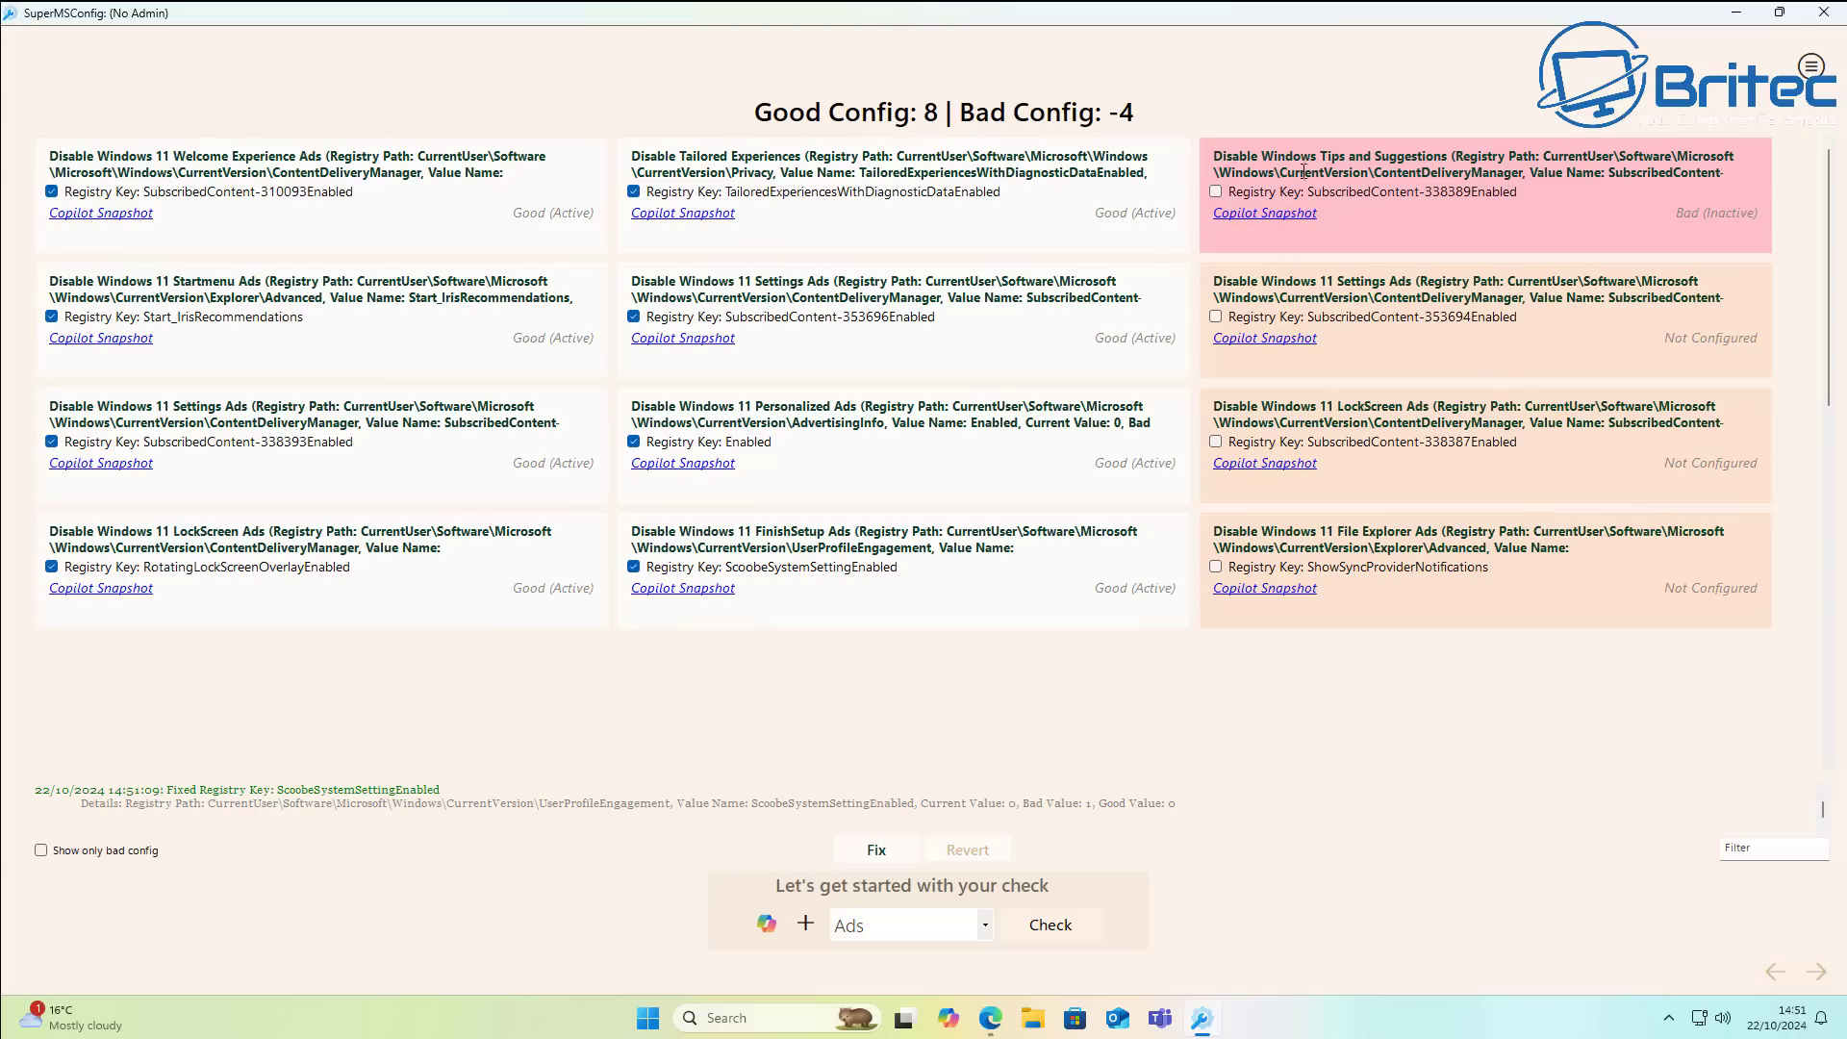
{"action": "left_click", "coordinate": [1216, 191]}
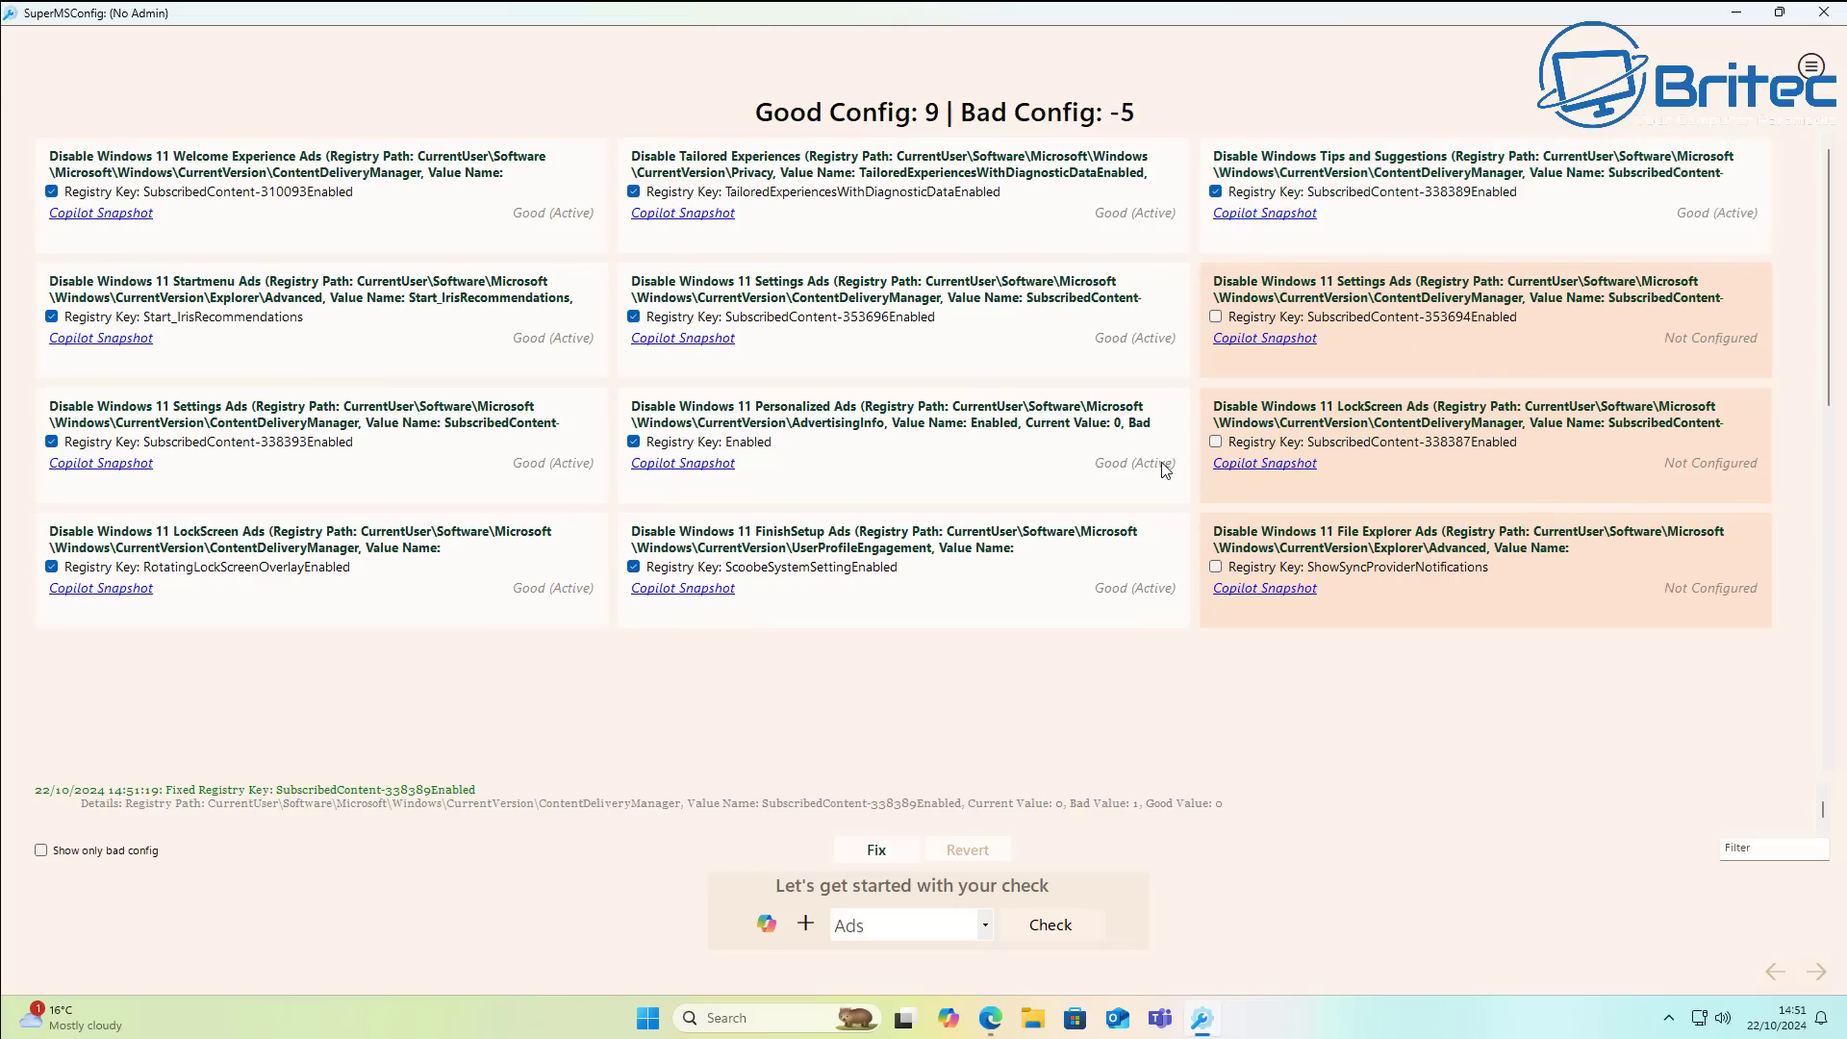
- Enable the tweaks disabling Settings ads (SubscribedContent-353694Enabled), LockScreen ads (SubscribedContent-338387Enabled) and File Explorer ads, and apply all listed Ads settings
{"action": "left_click", "coordinate": [1216, 317]}
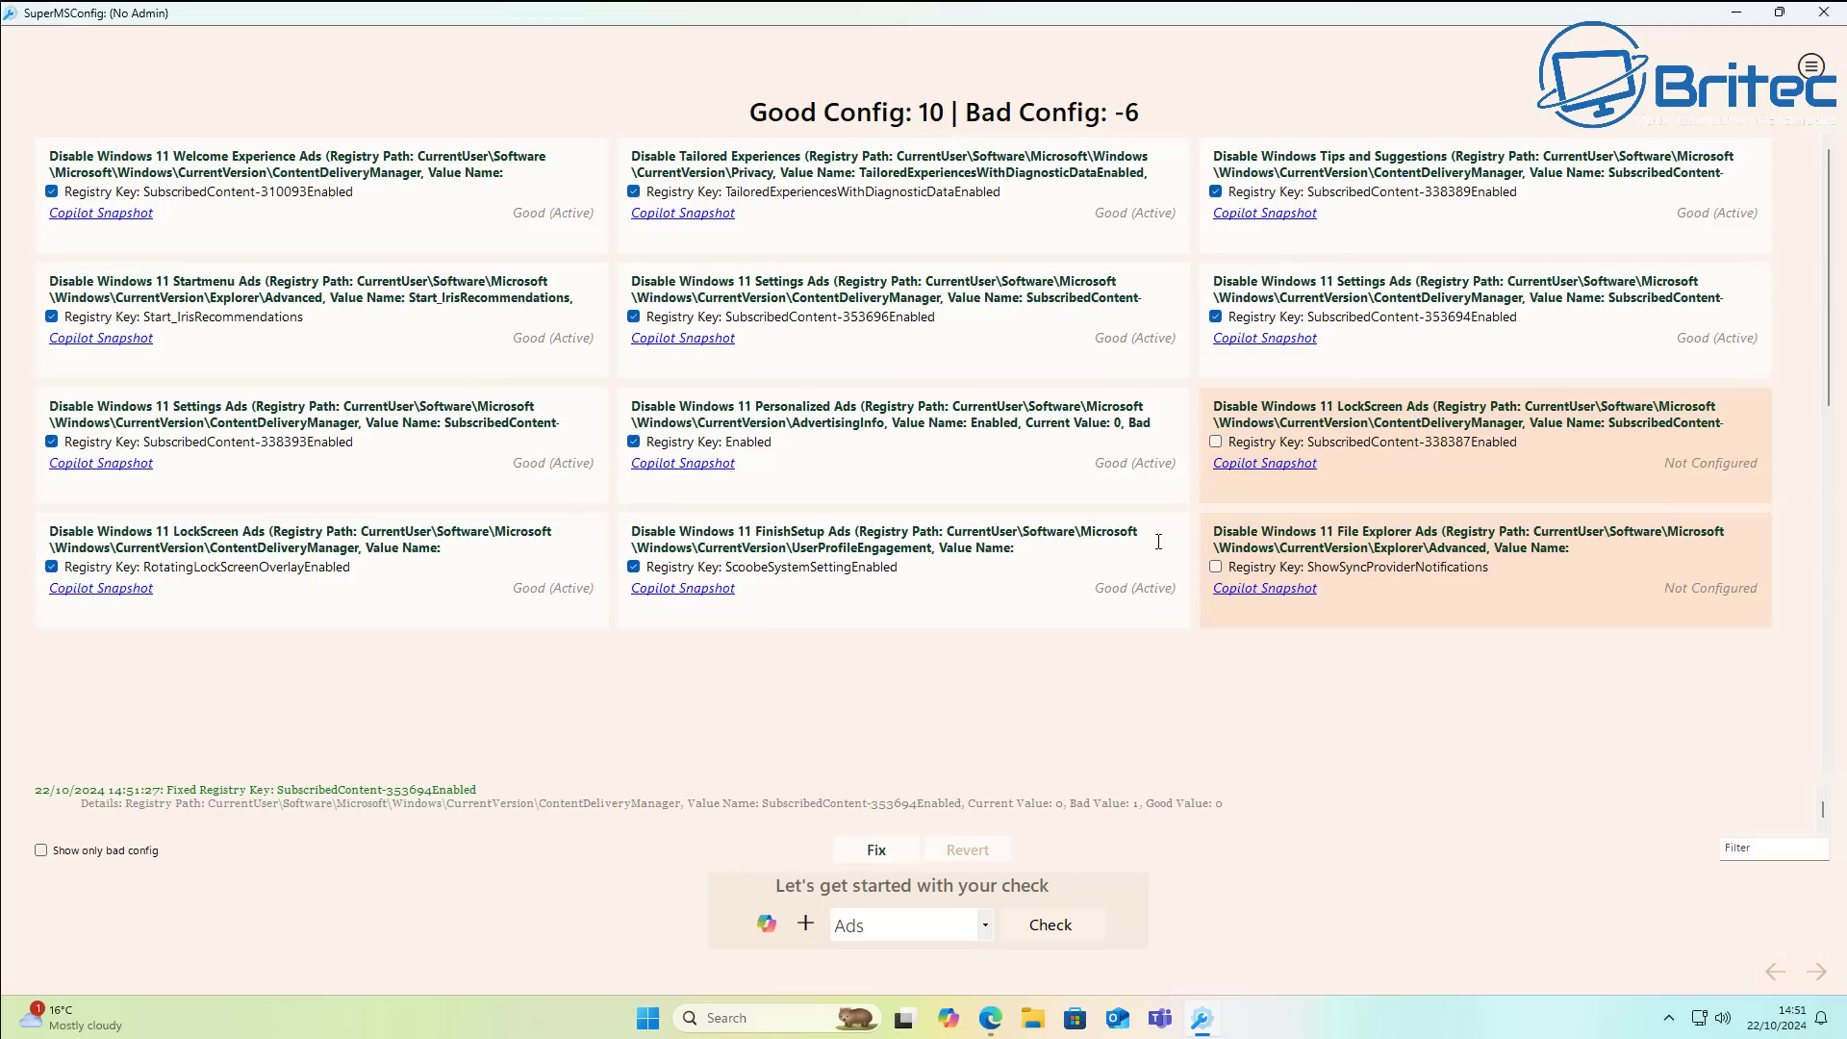
{"action": "left_click", "coordinate": [1216, 444]}
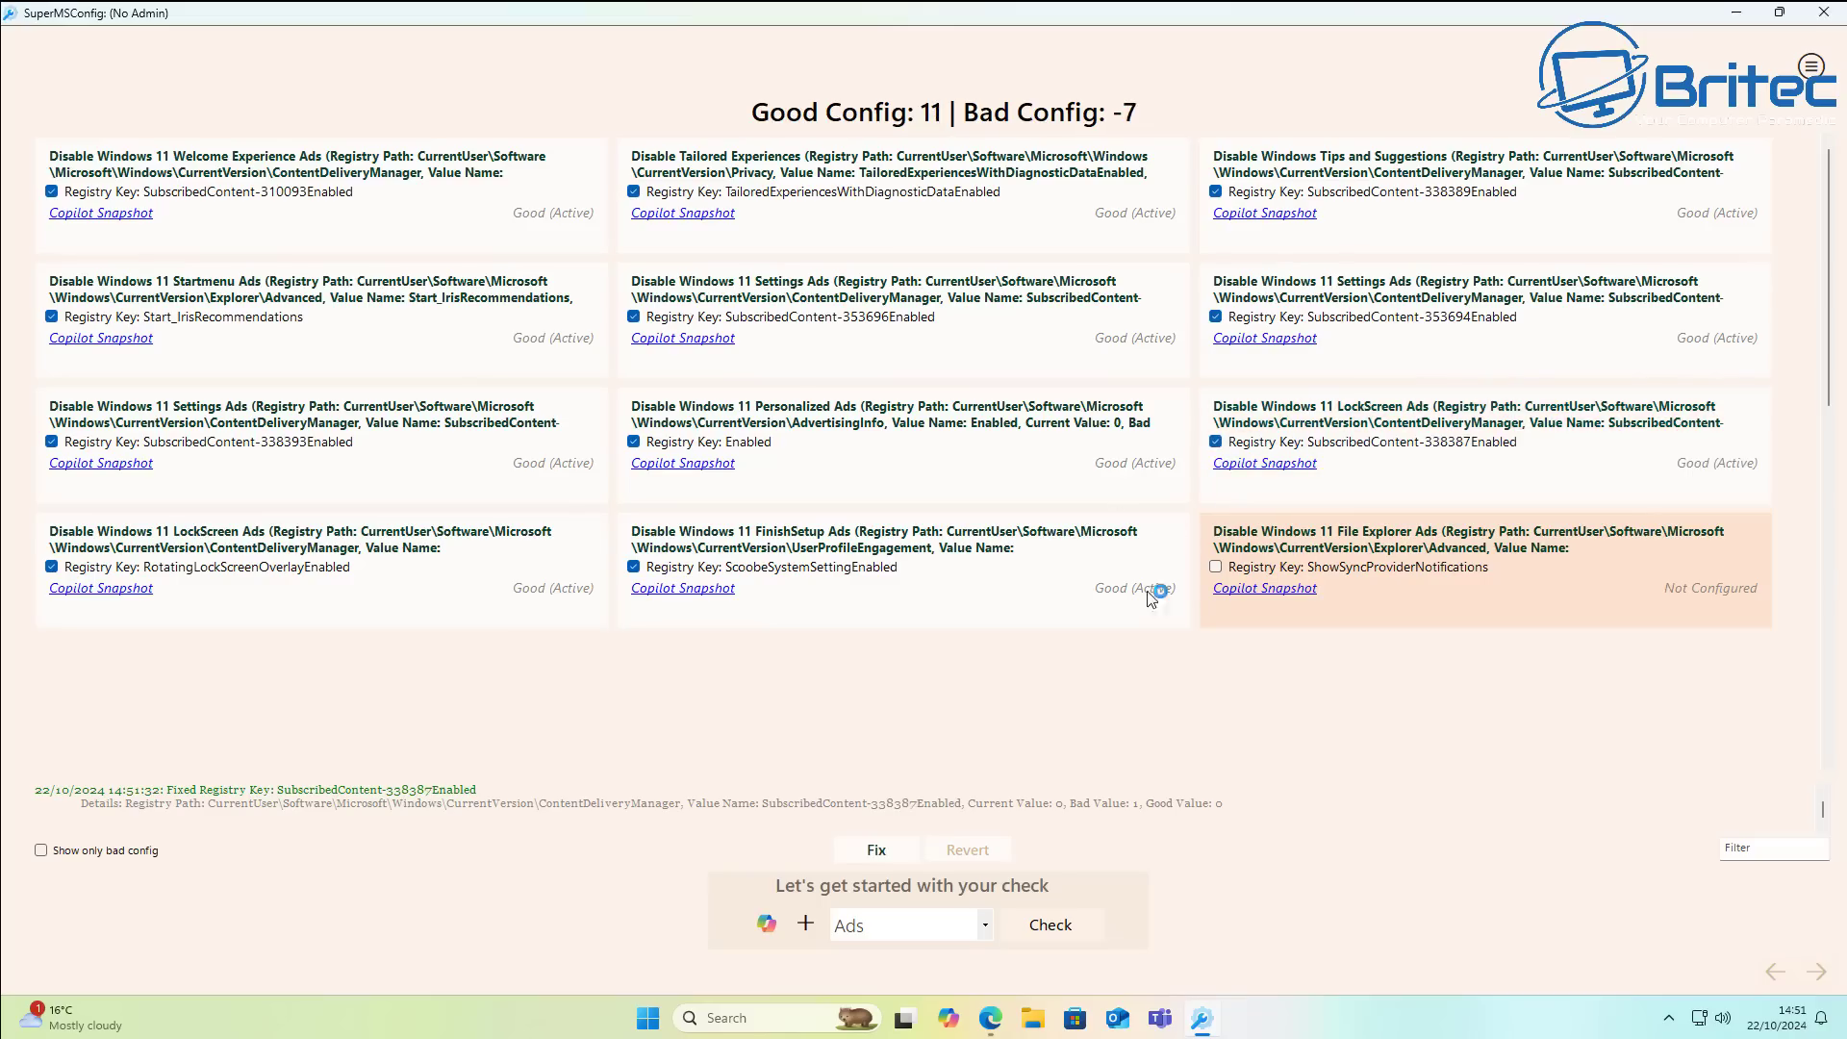
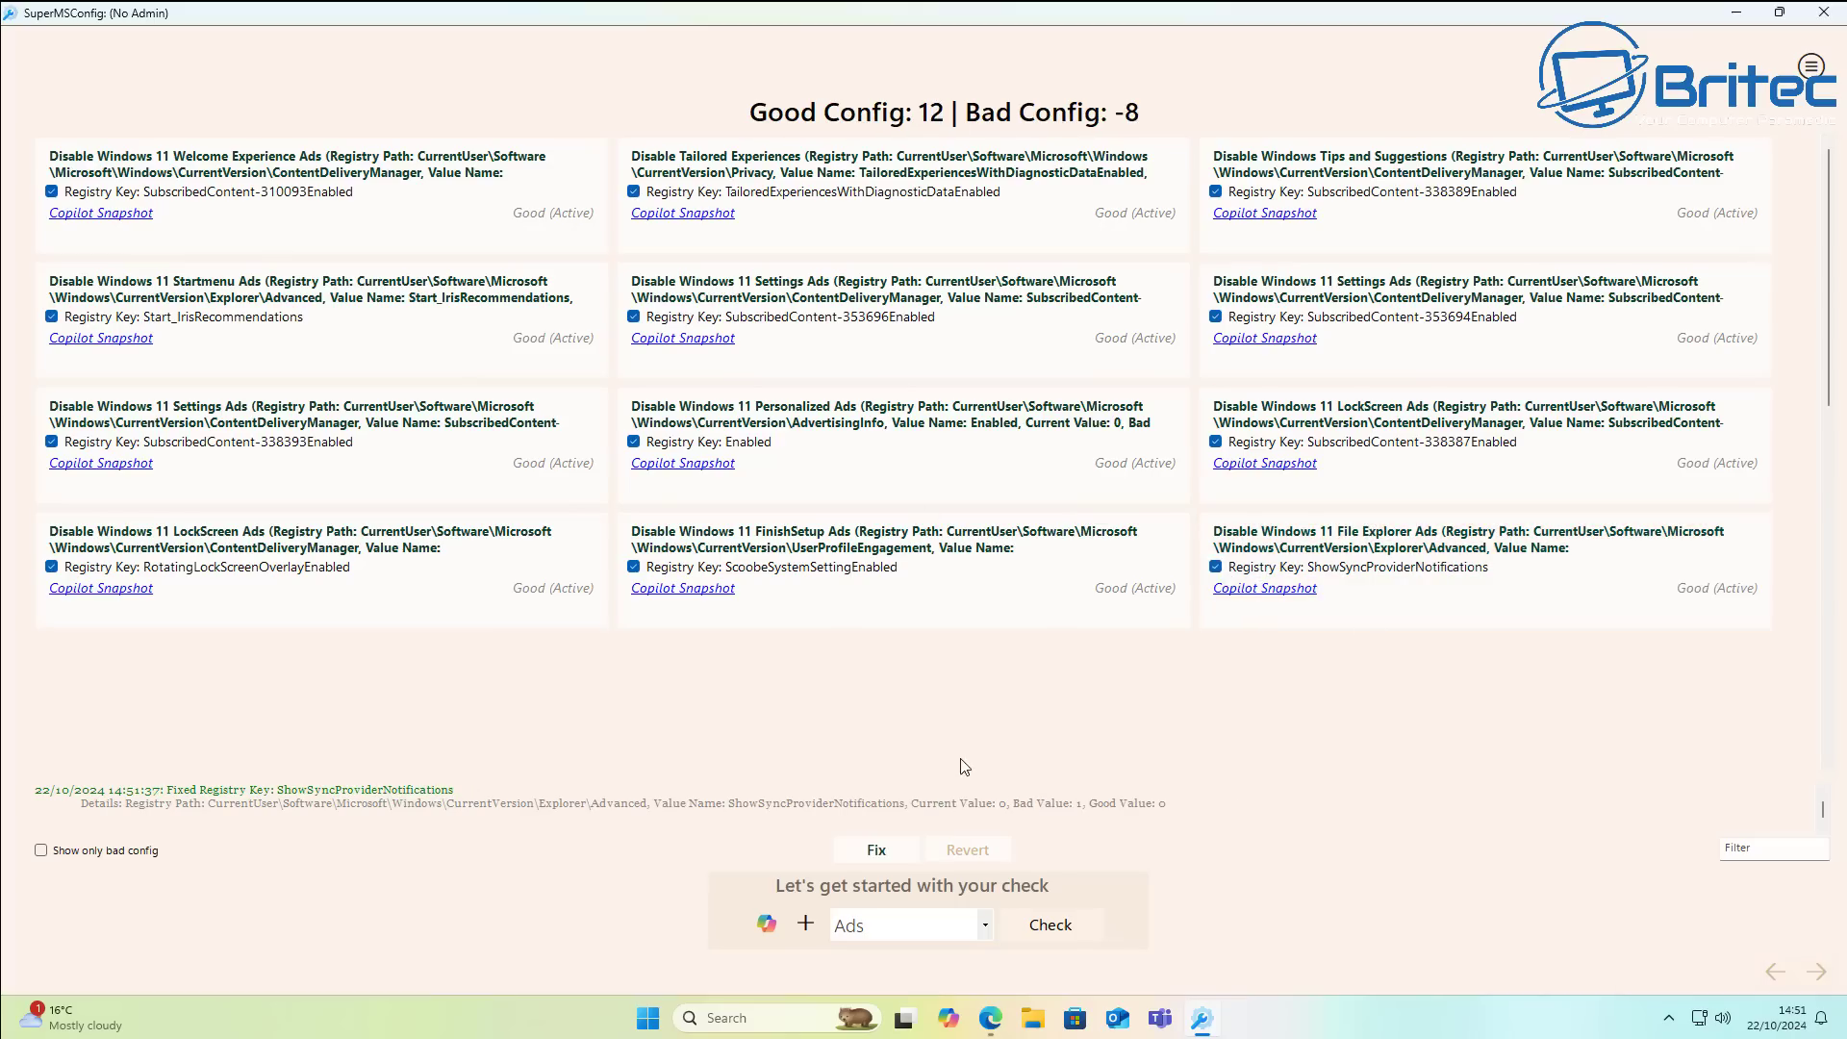
{"action": "left_click", "coordinate": [878, 854]}
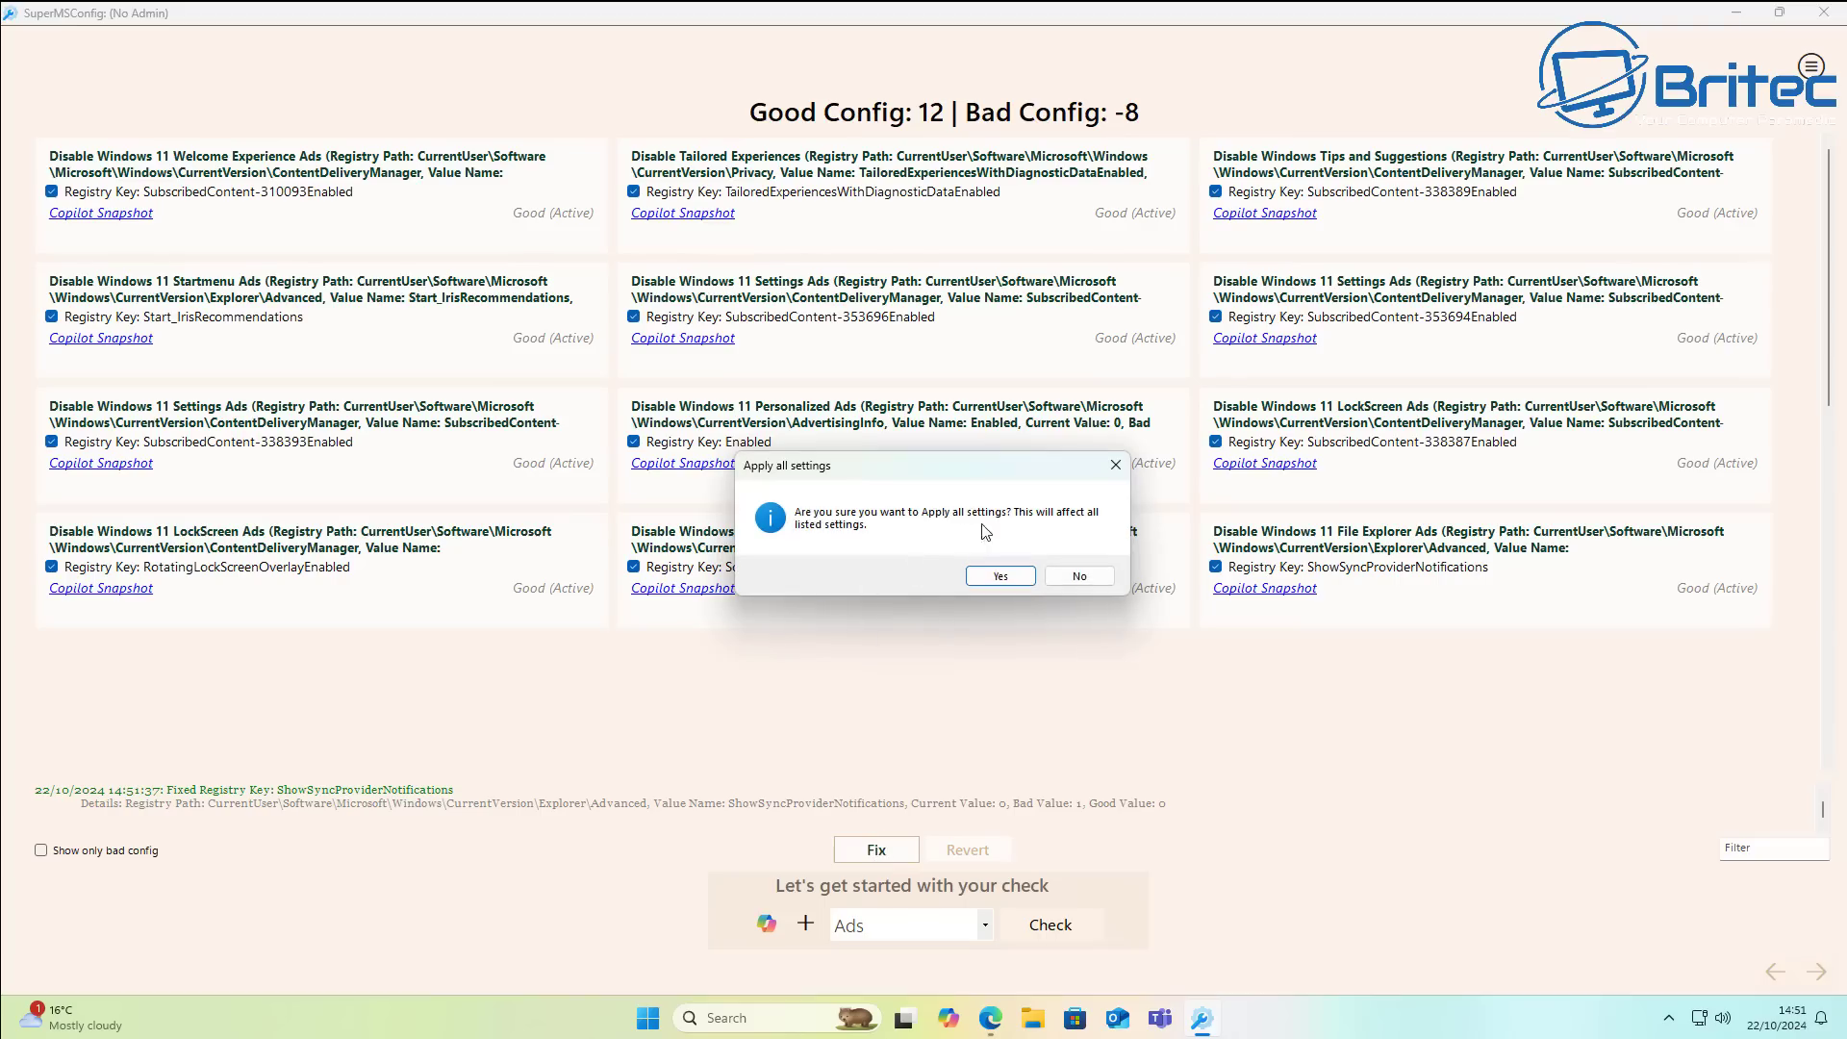
{"action": "left_click", "coordinate": [1001, 577]}
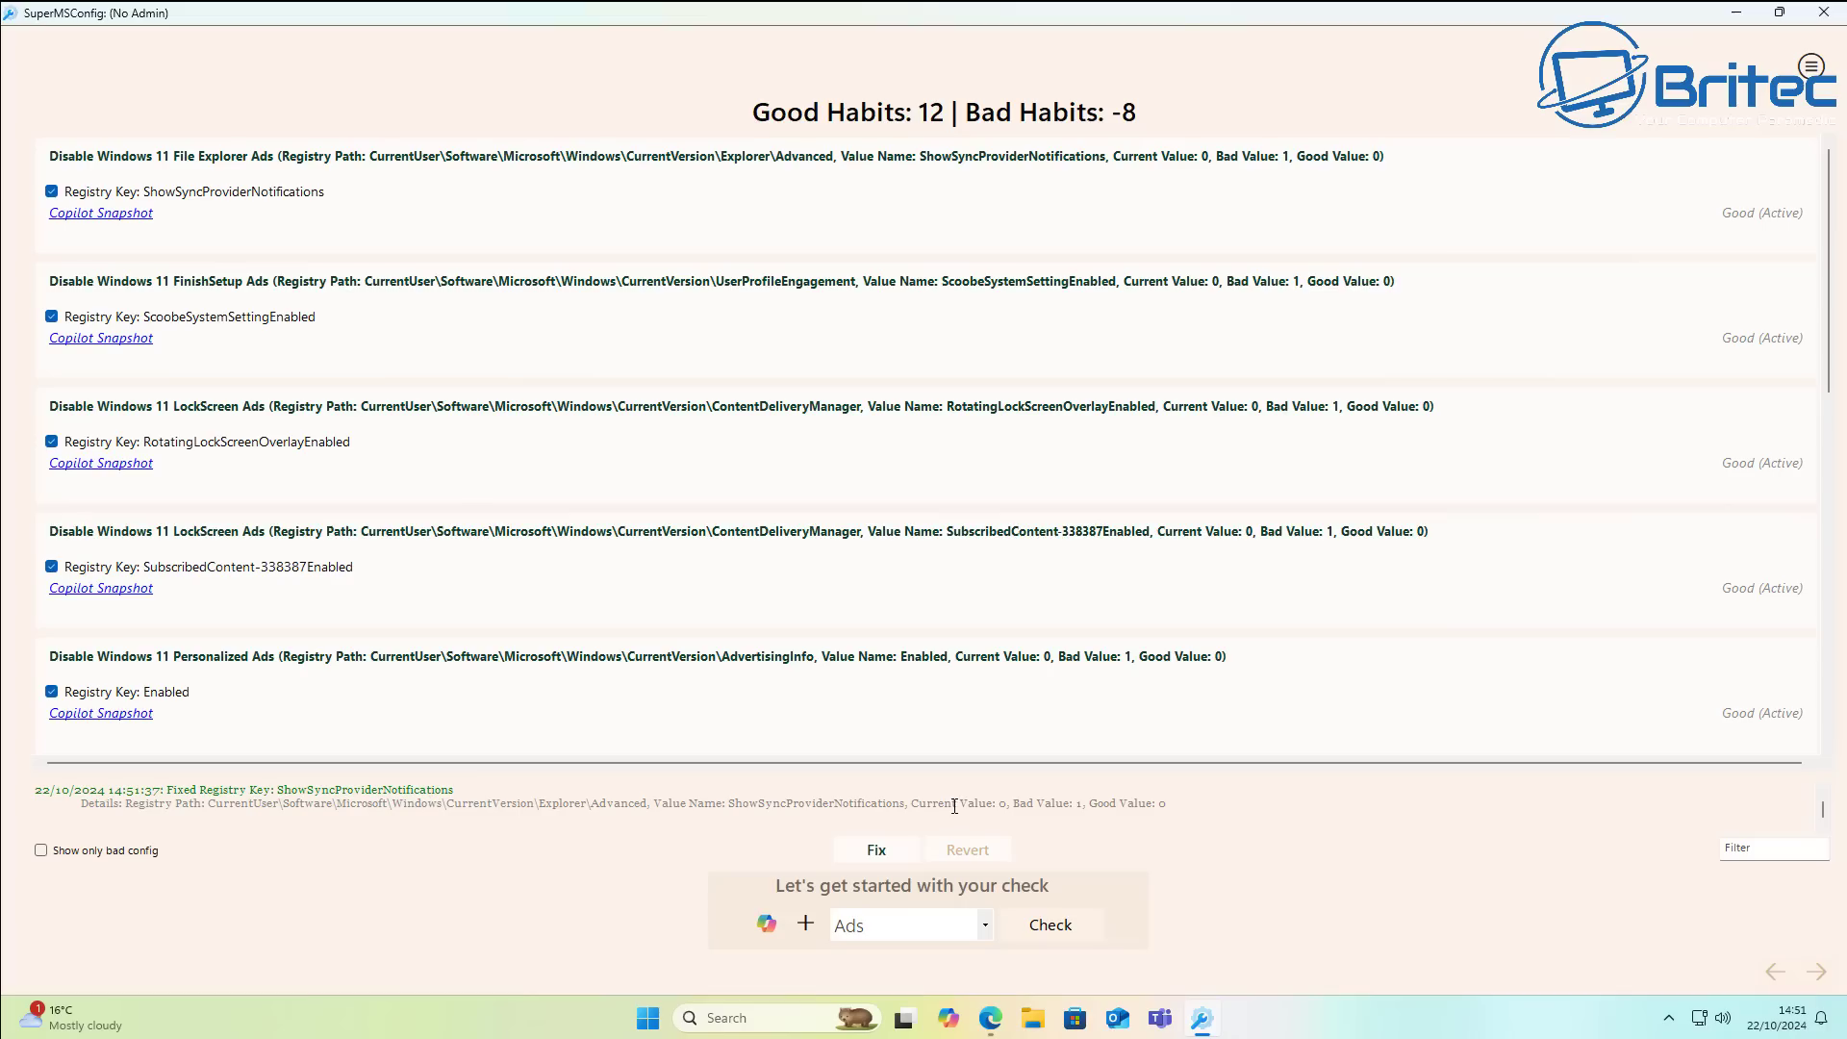
{"action": "left_click", "coordinate": [868, 856]}
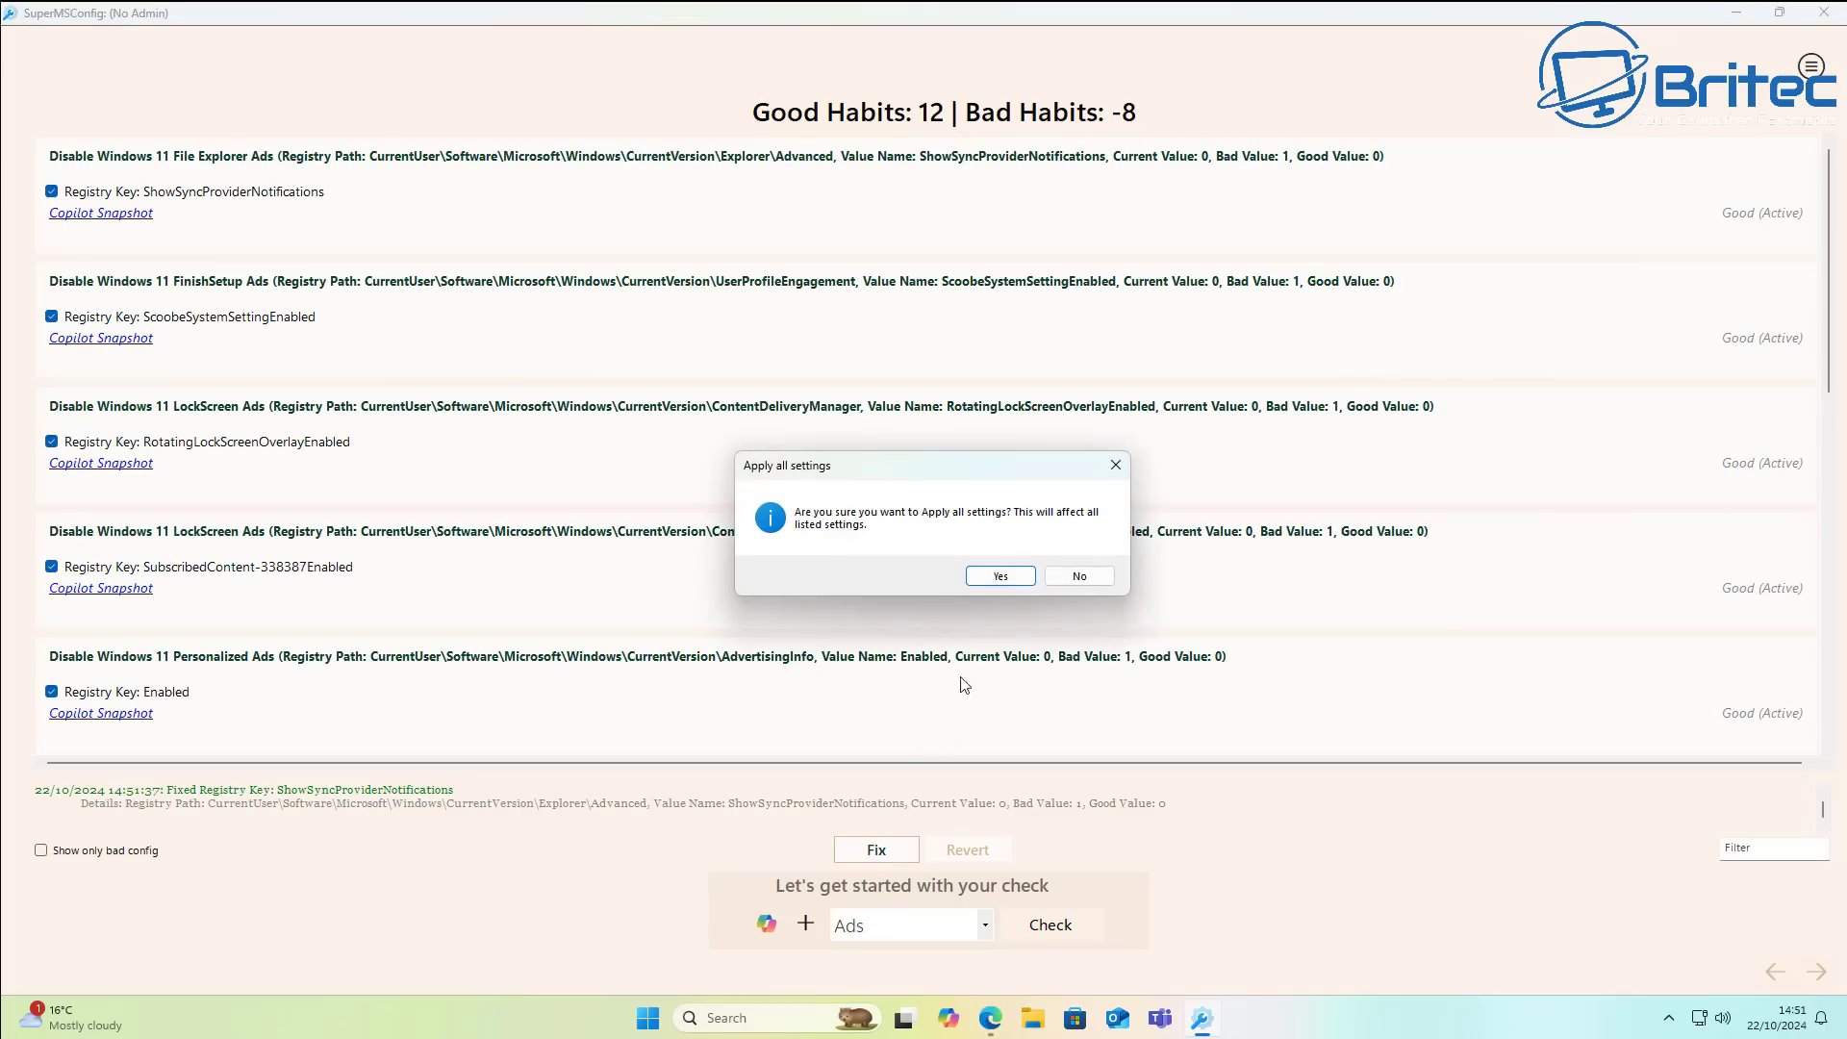
{"action": "left_click", "coordinate": [1006, 579]}
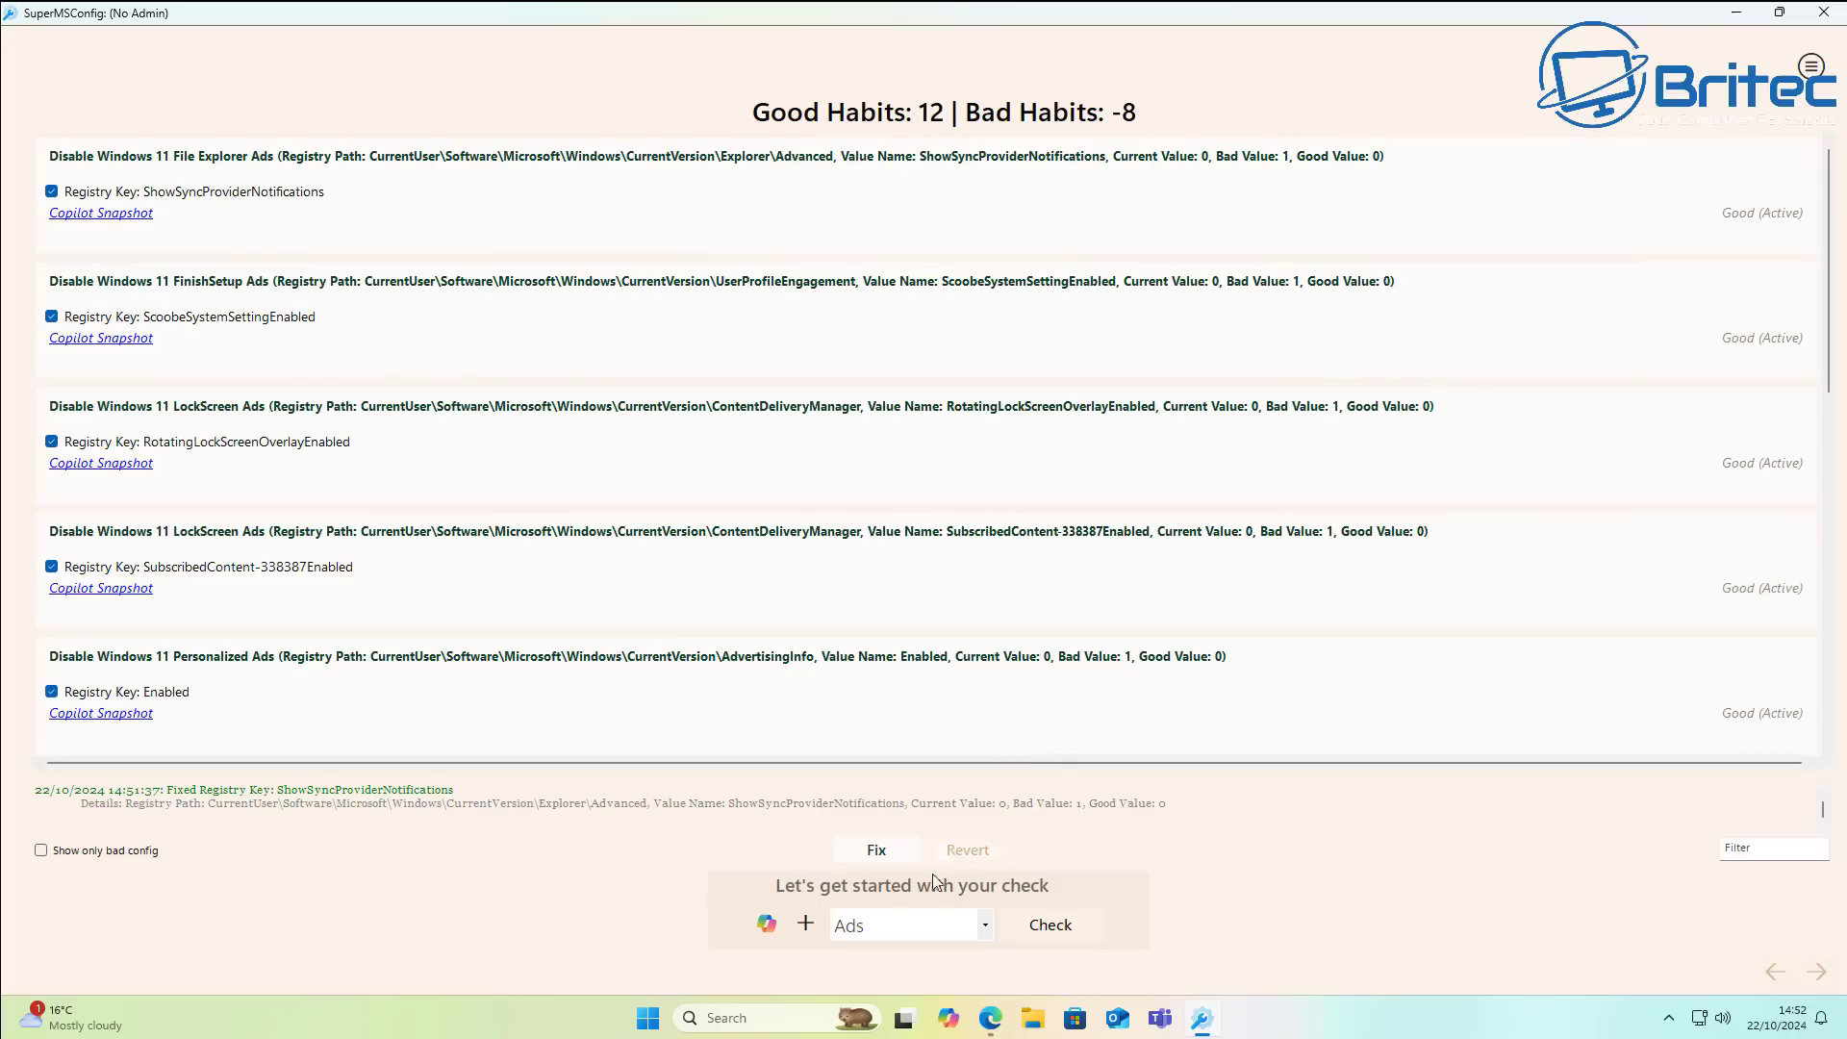
- Run the check for the AI category and try to enable the Recall DisableAIDataAnalysis tweak for all users without administrator rights
{"action": "left_click", "coordinate": [976, 924]}
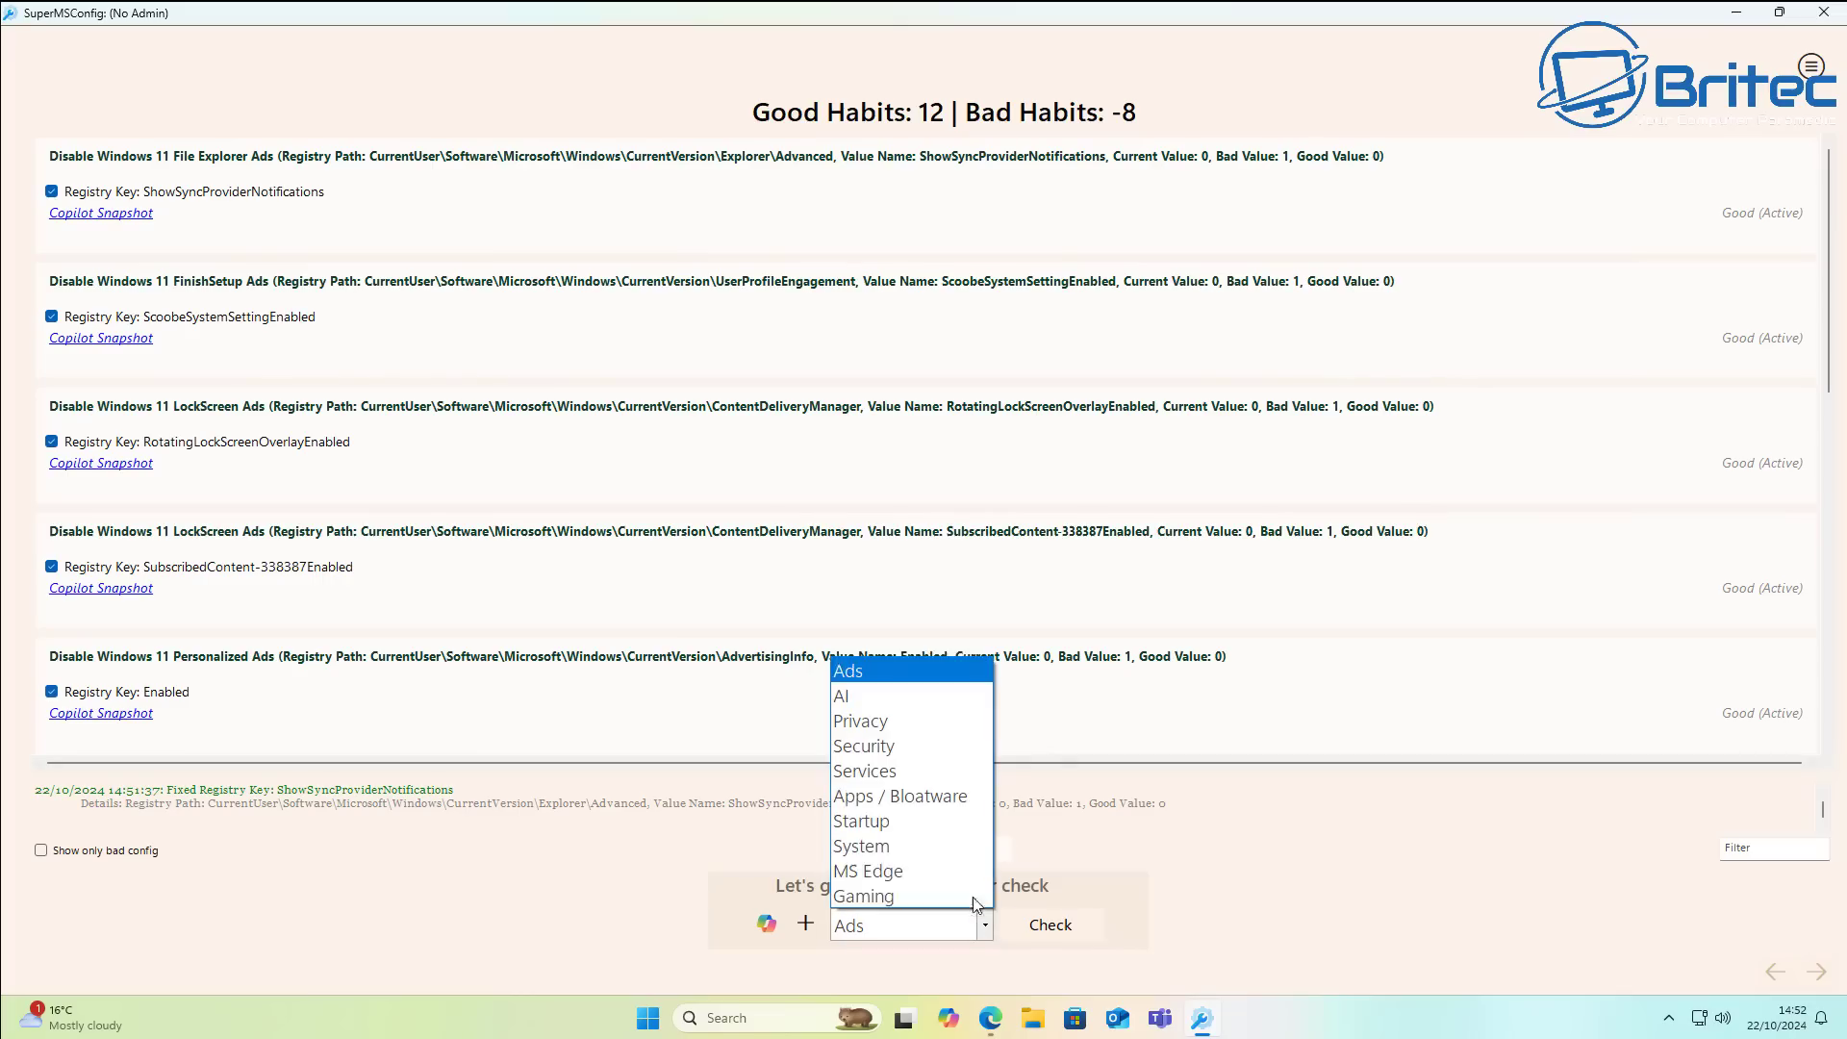
{"action": "left_click", "coordinate": [900, 712]}
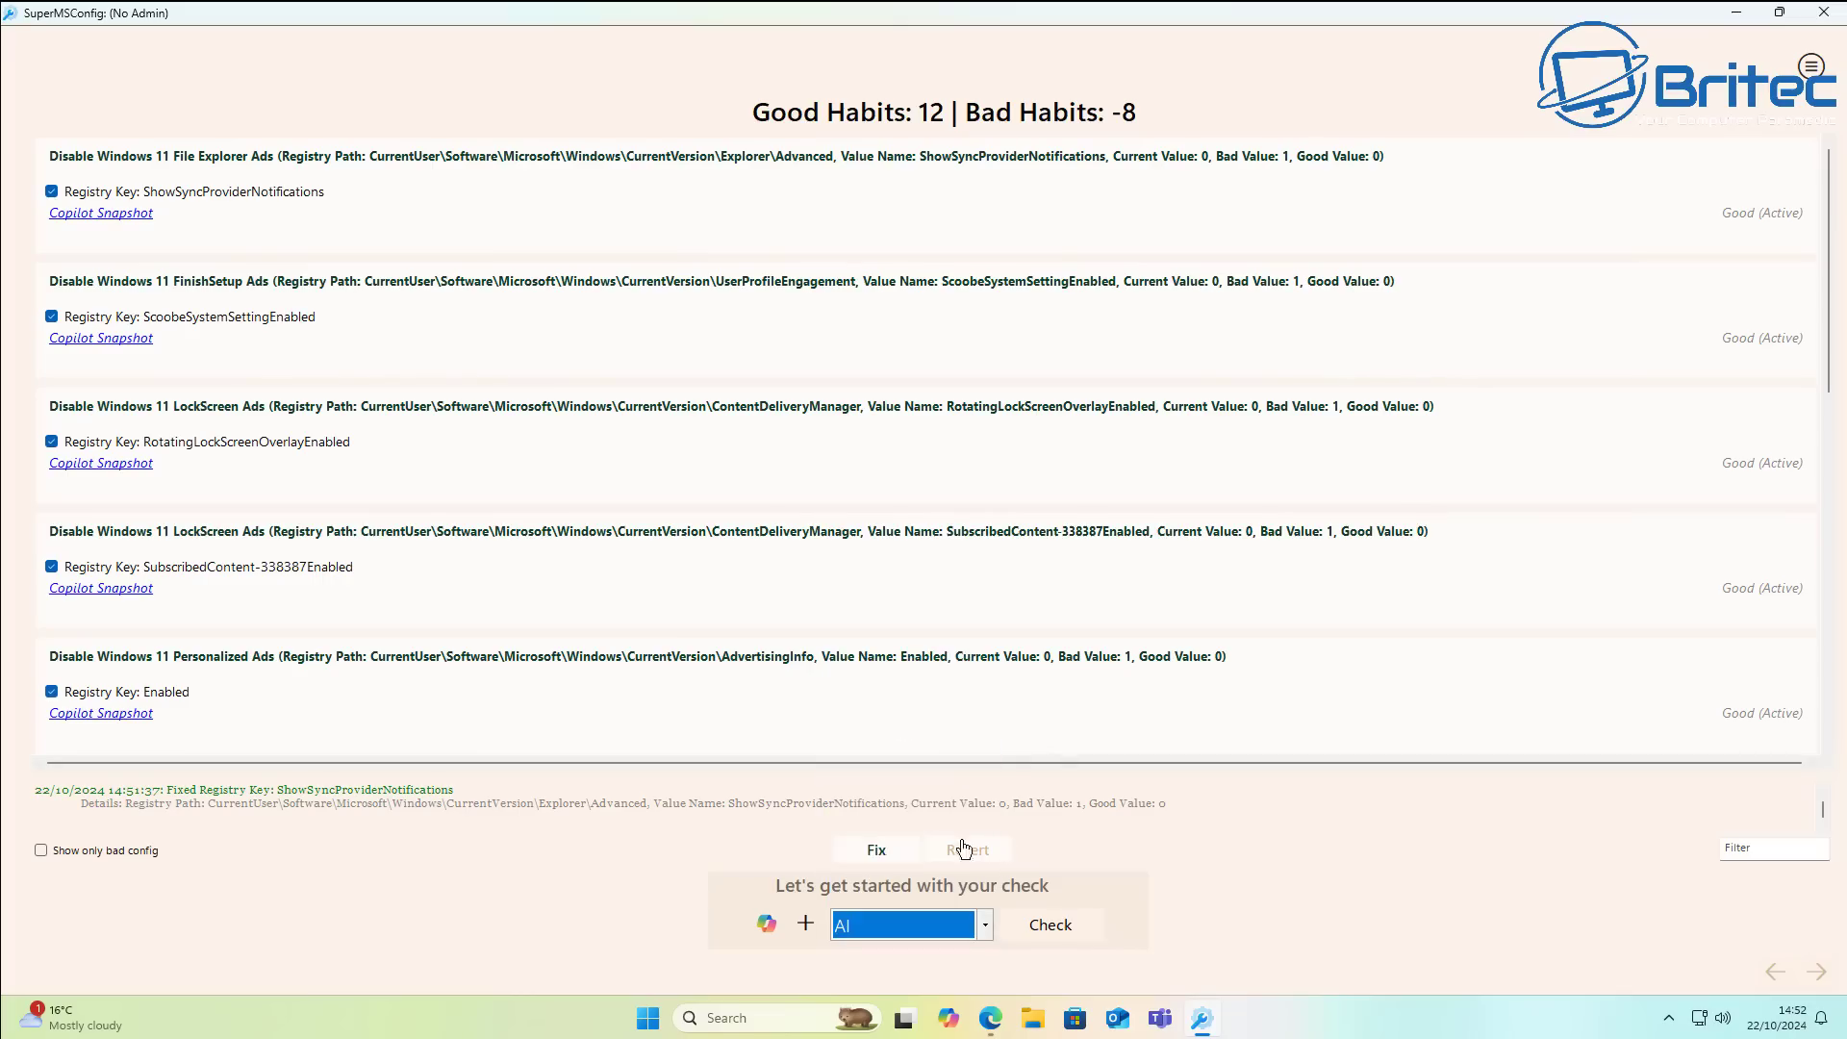
{"action": "left_click", "coordinate": [1036, 924]}
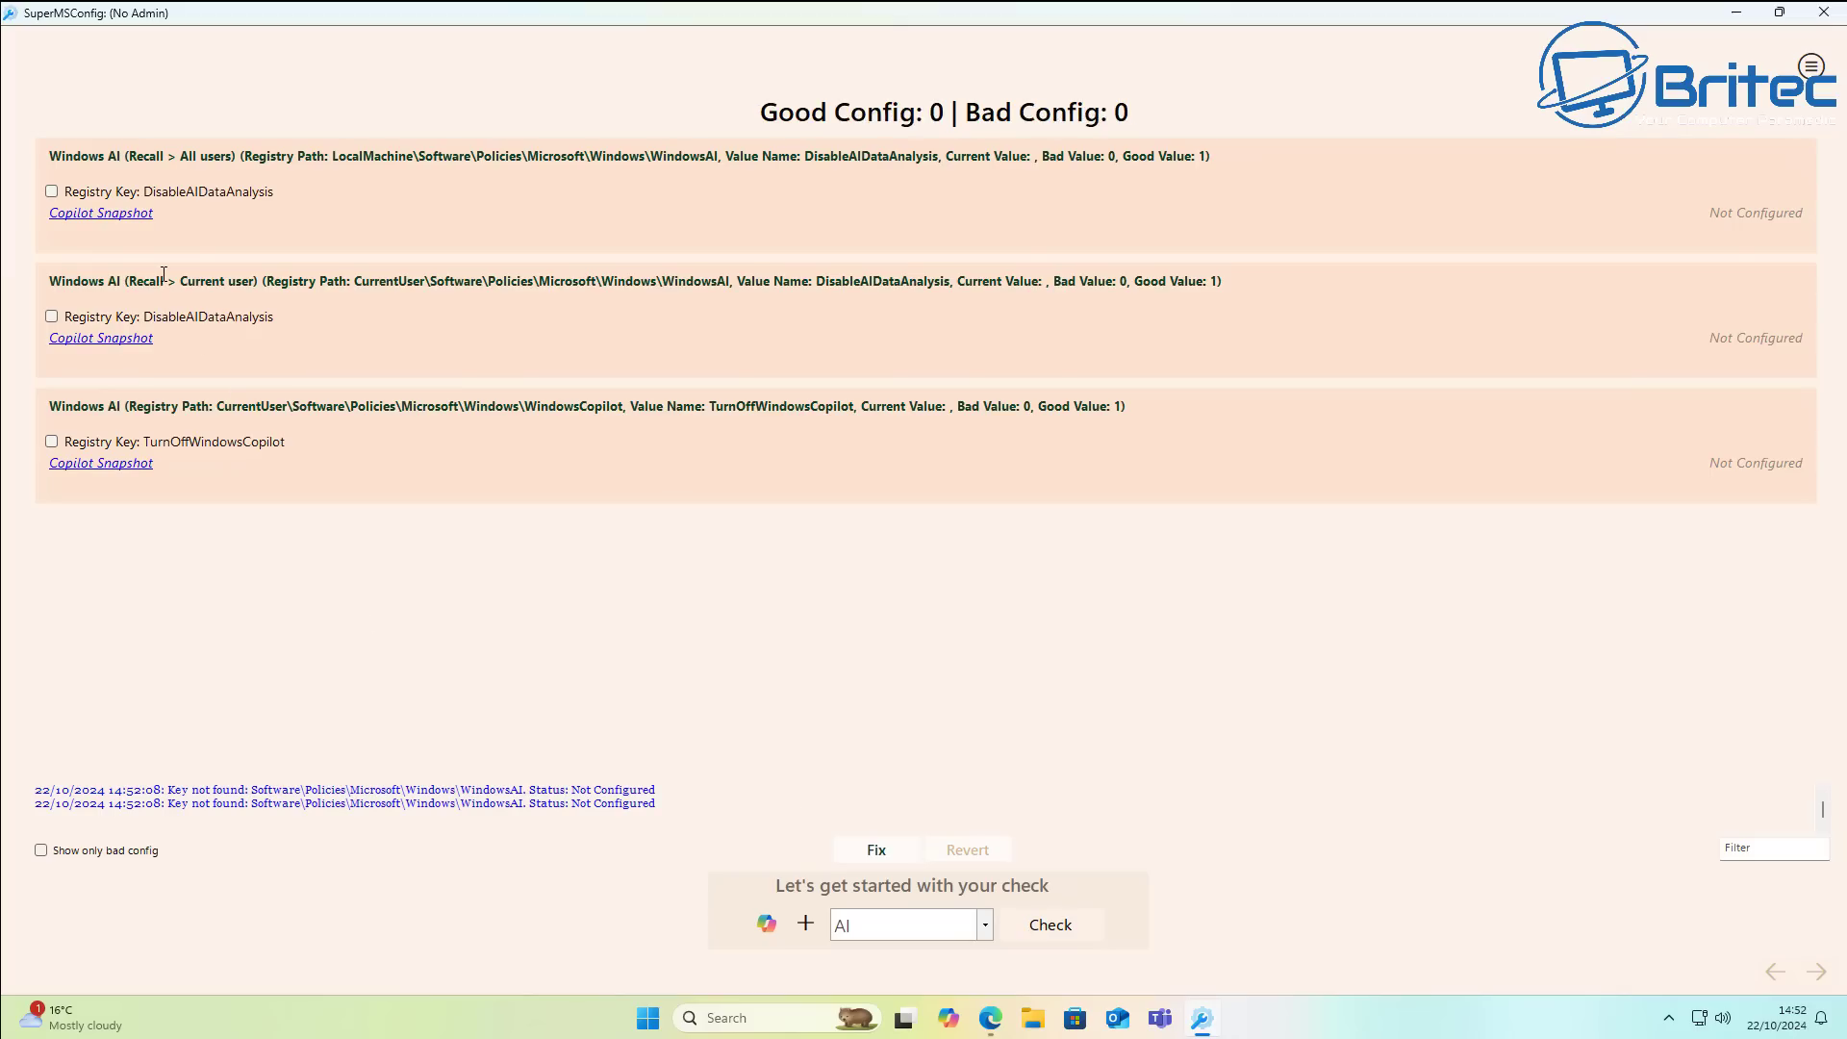
{"action": "left_click", "coordinate": [51, 191]}
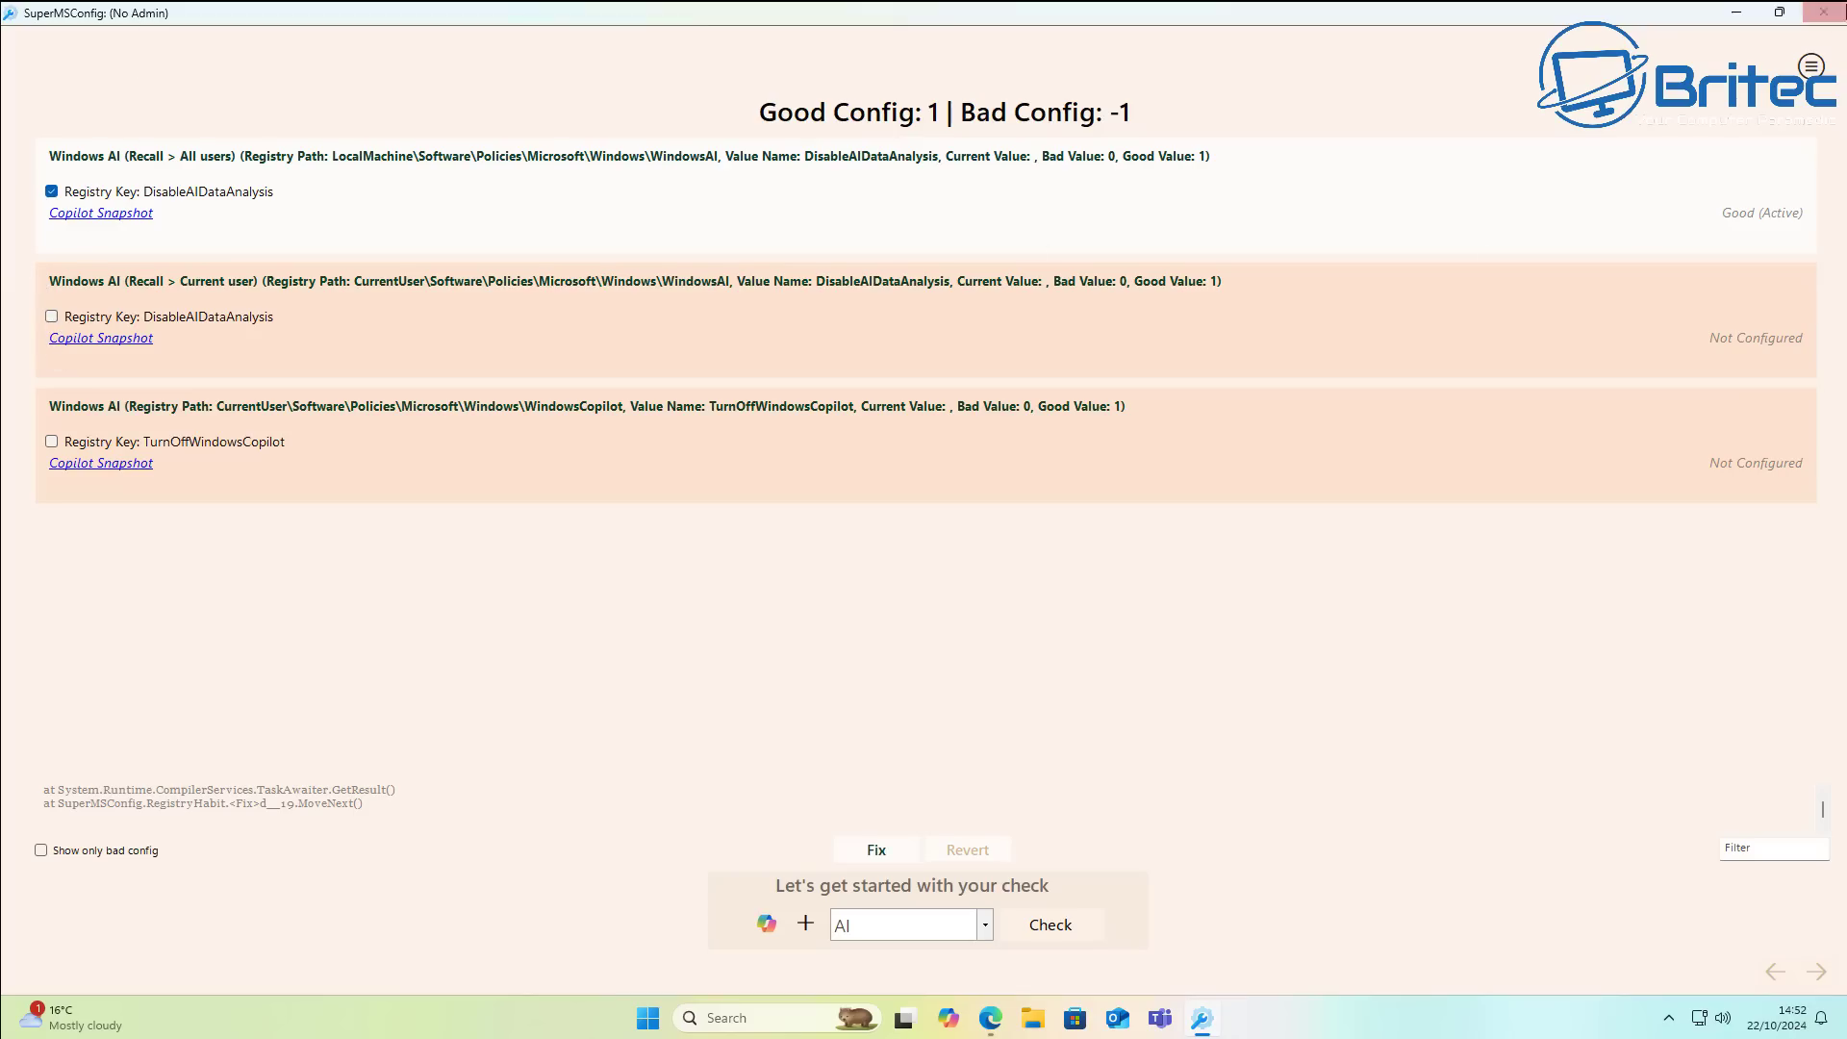
- Restart SuperMSConfig as administrator from its extracted folder in Downloads, close File Explorer, and maximize the SuperMSConfig window
{"action": "left_click", "coordinate": [1825, 14]}
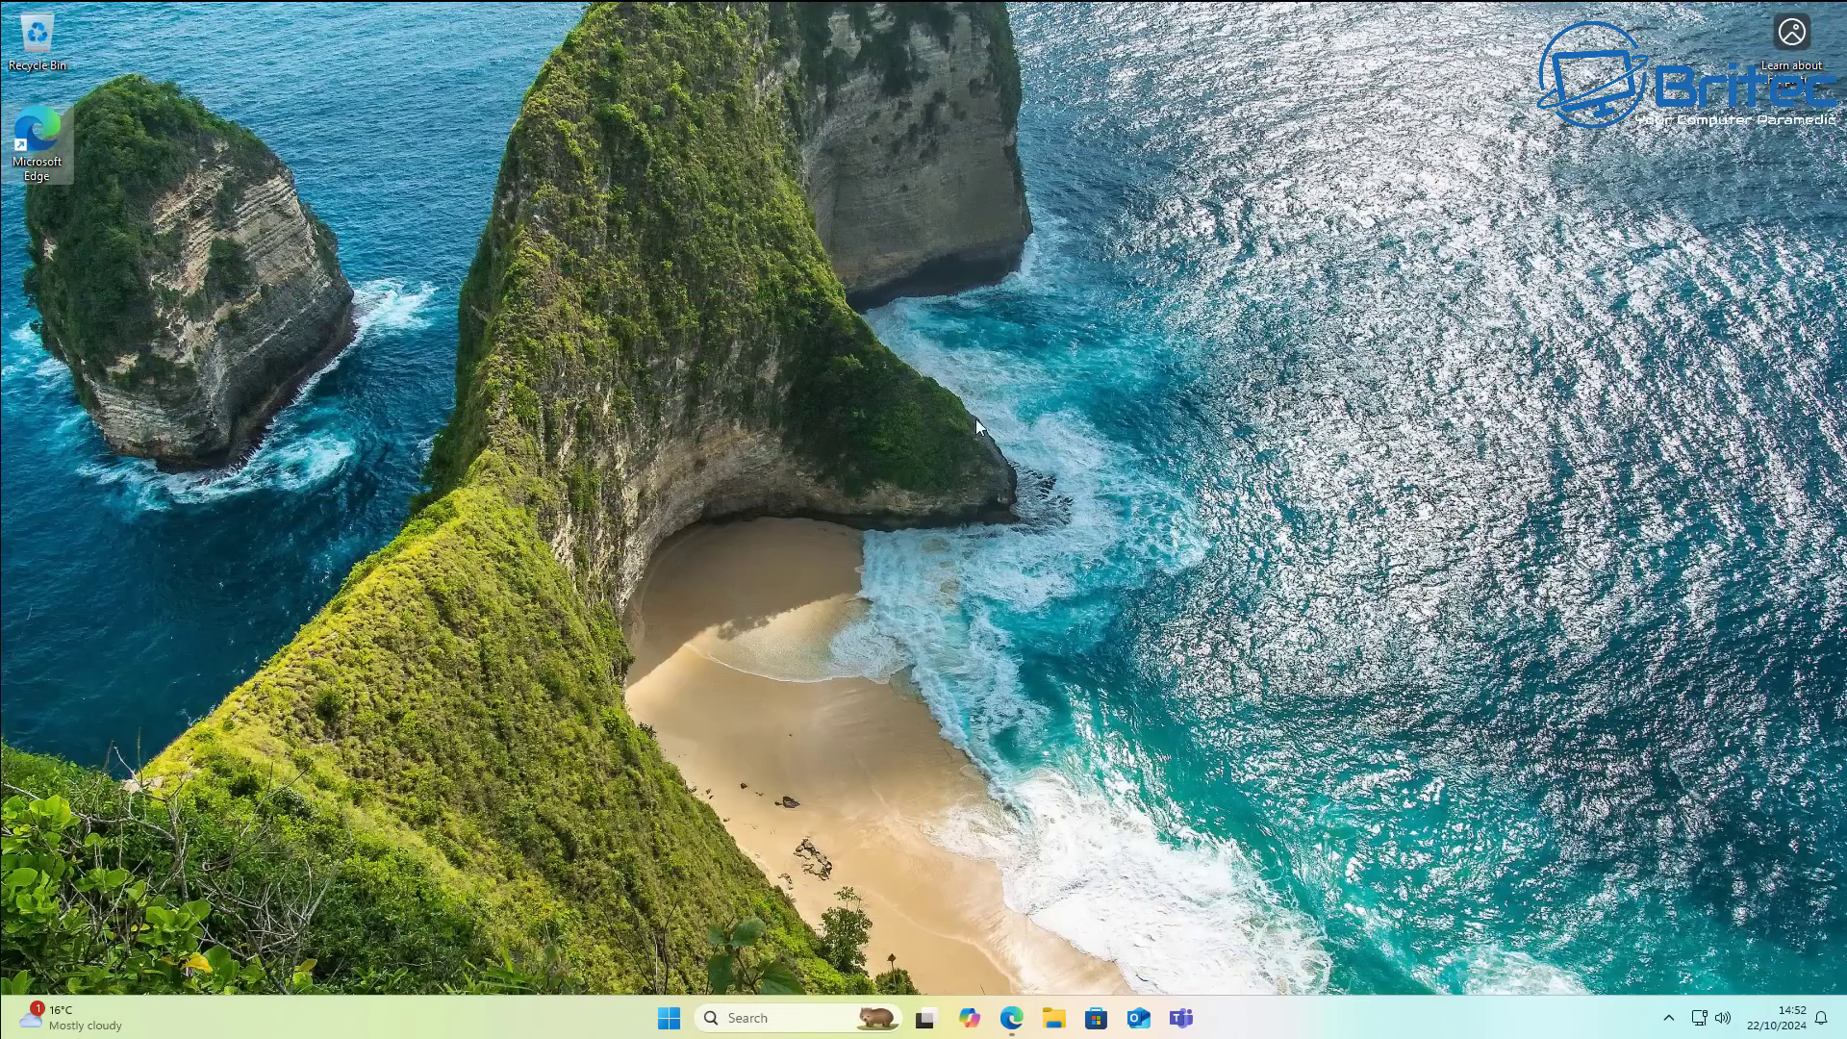
{"action": "left_click", "coordinate": [1055, 1015]}
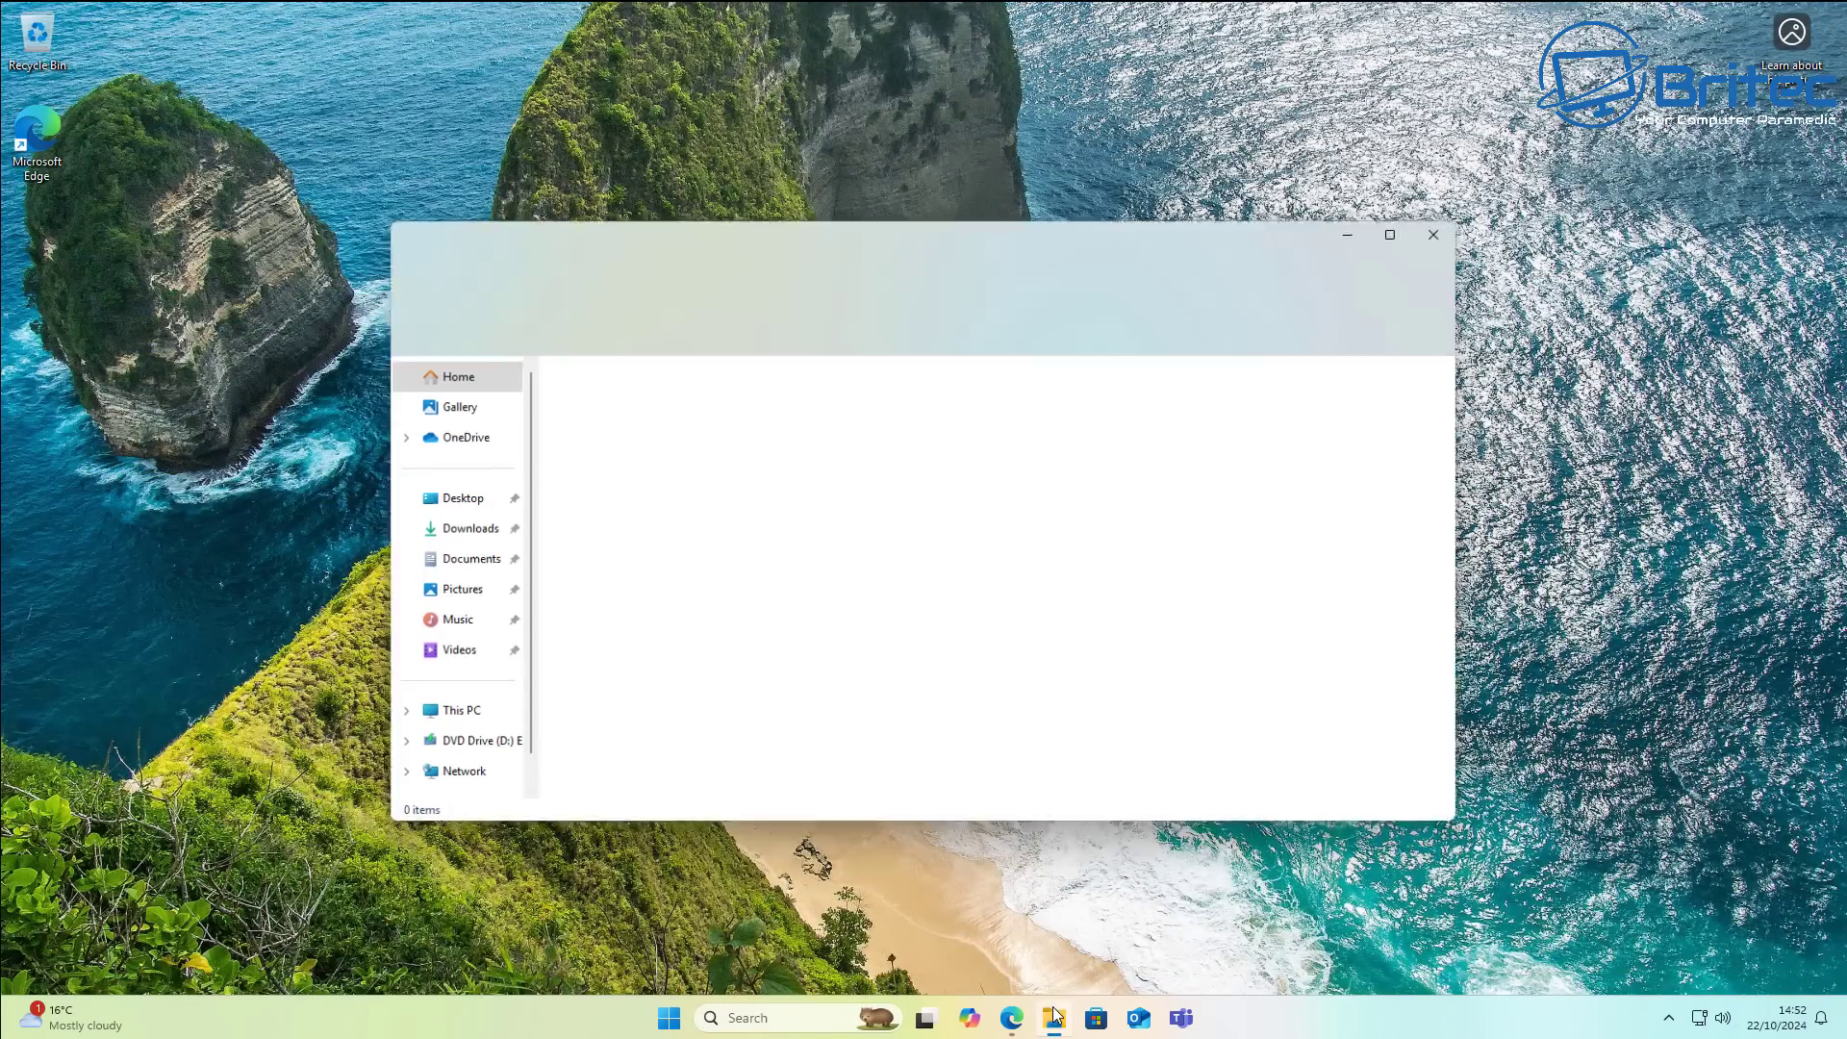
{"action": "left_click", "coordinate": [484, 535]}
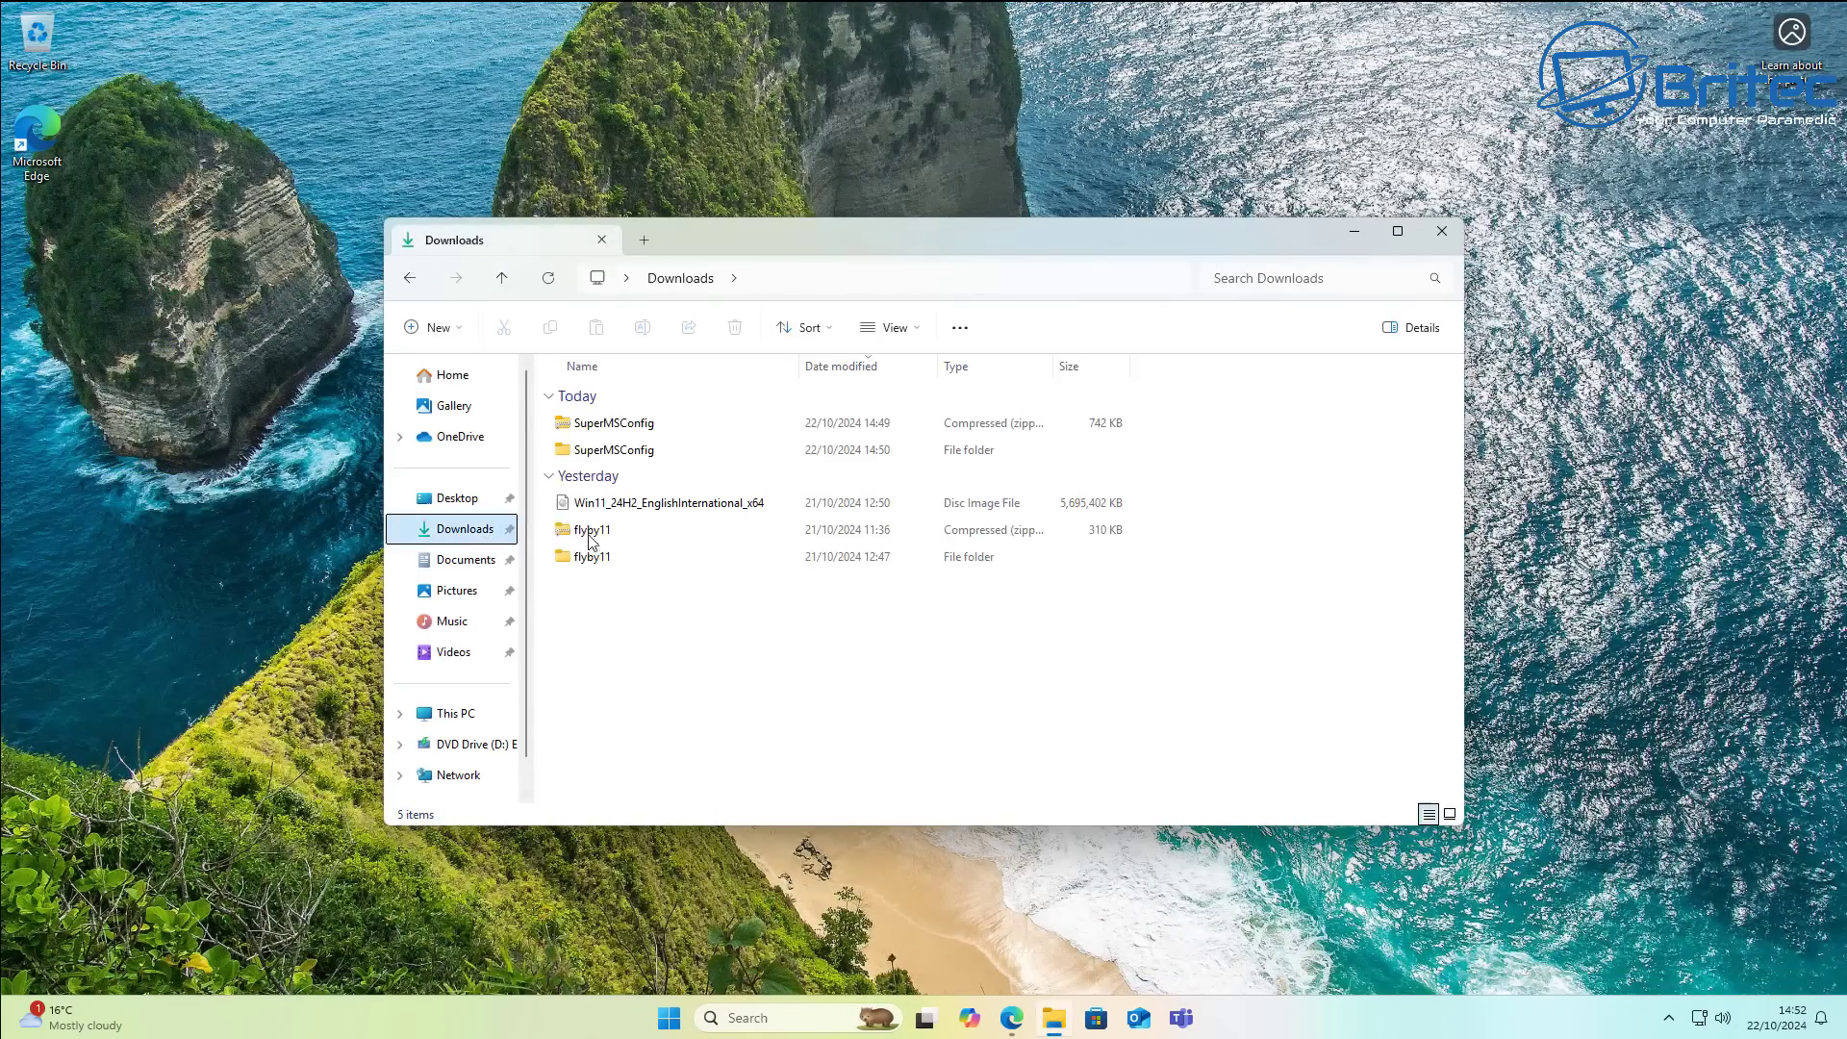
{"action": "double_click", "coordinate": [623, 453]}
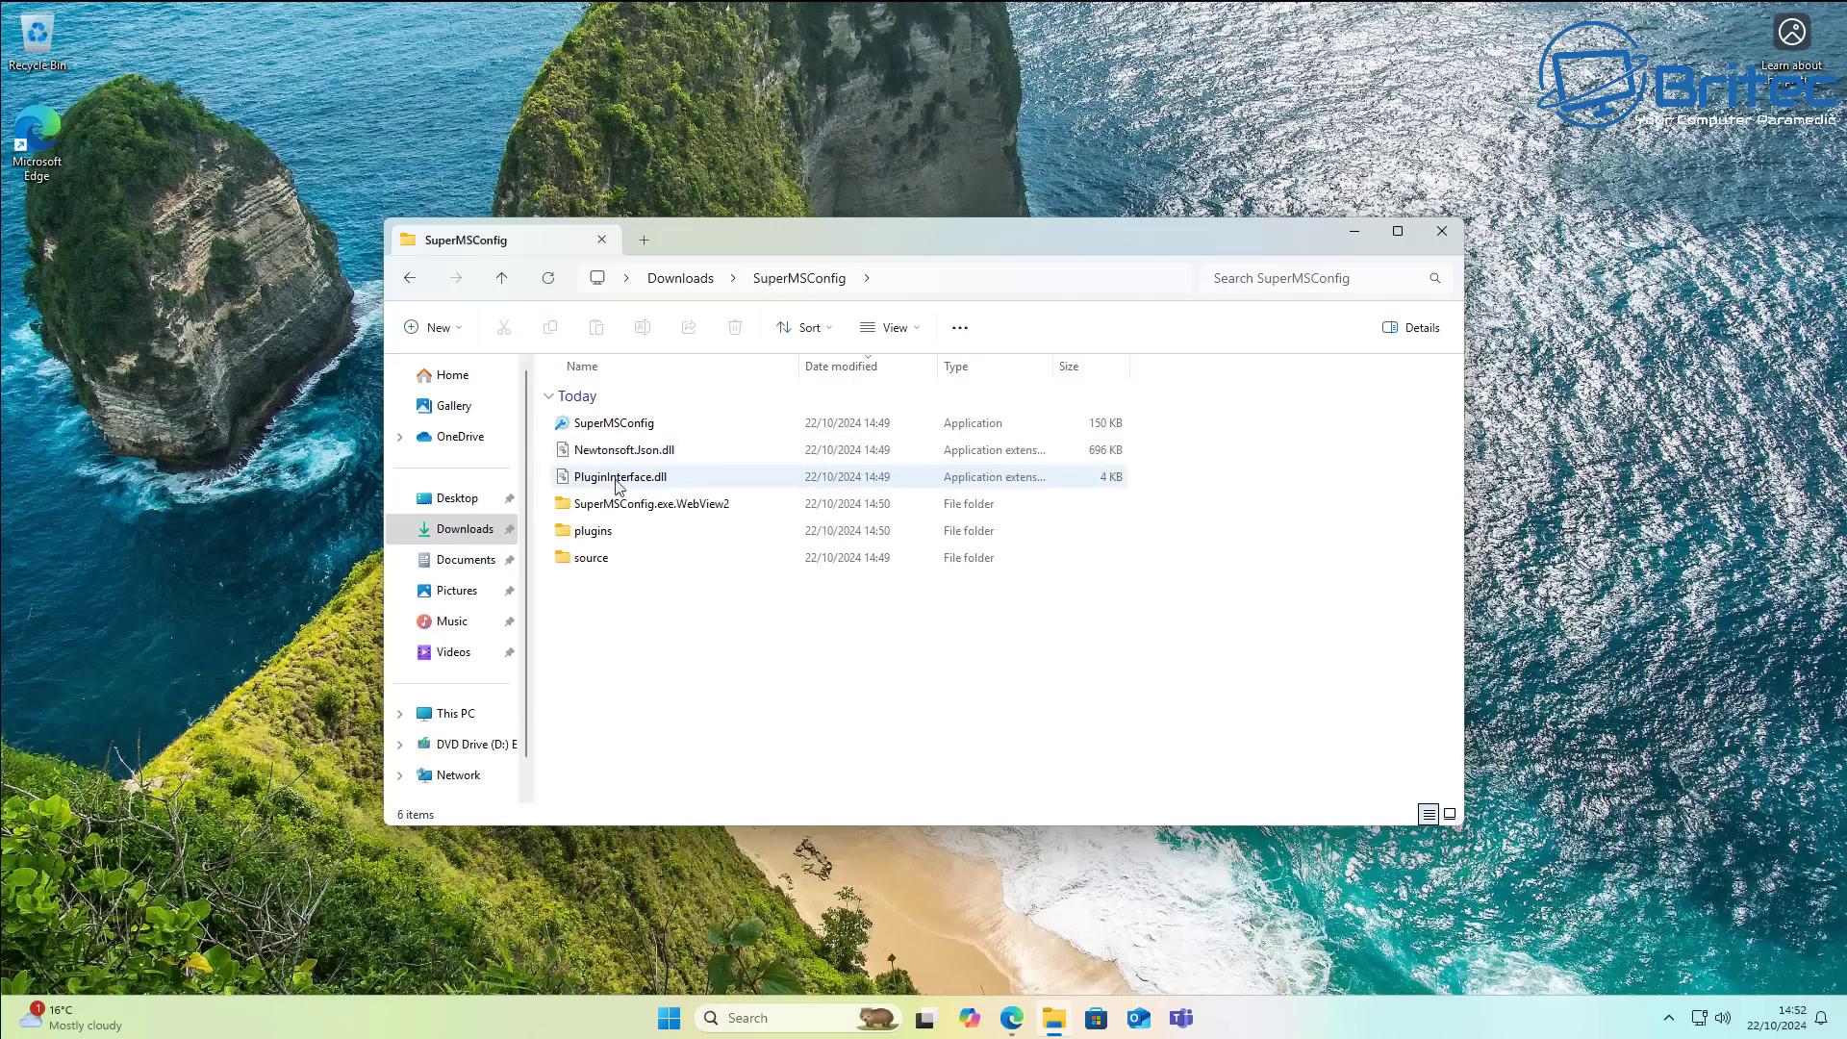
{"action": "right_click", "coordinate": [616, 424]}
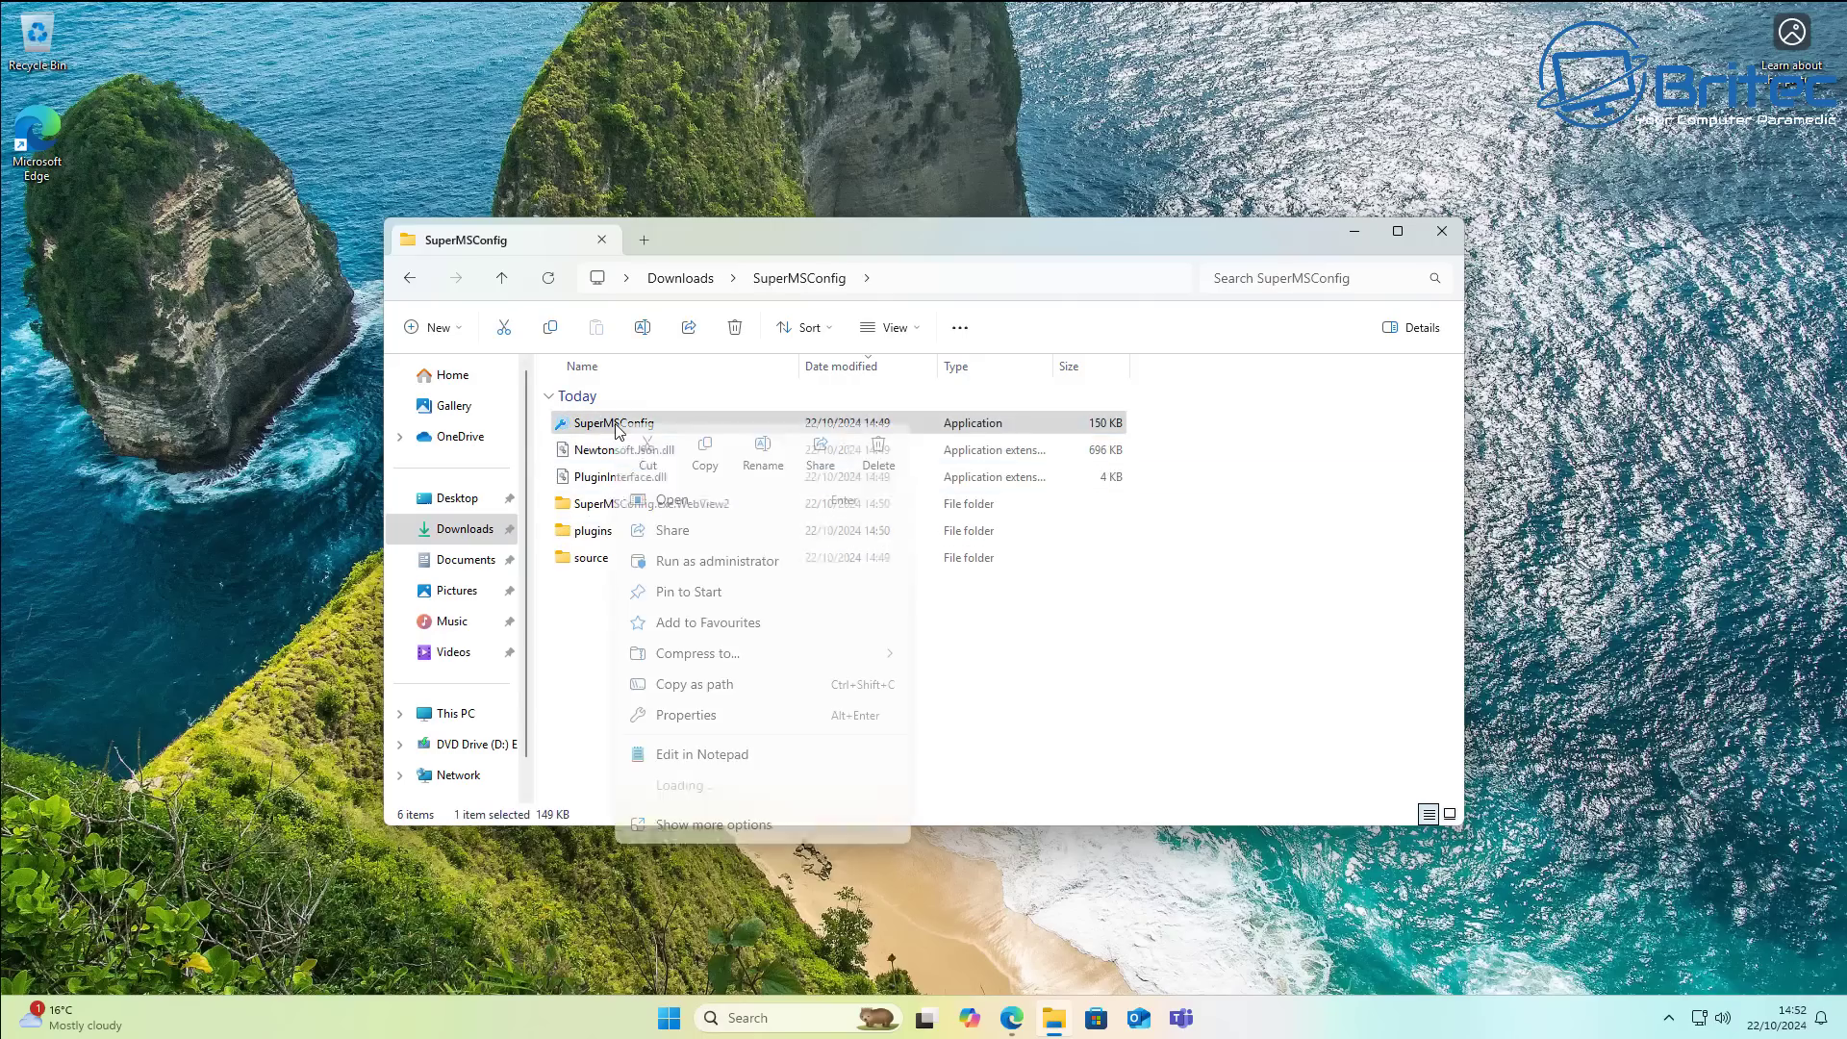
{"action": "left_click", "coordinate": [694, 561]}
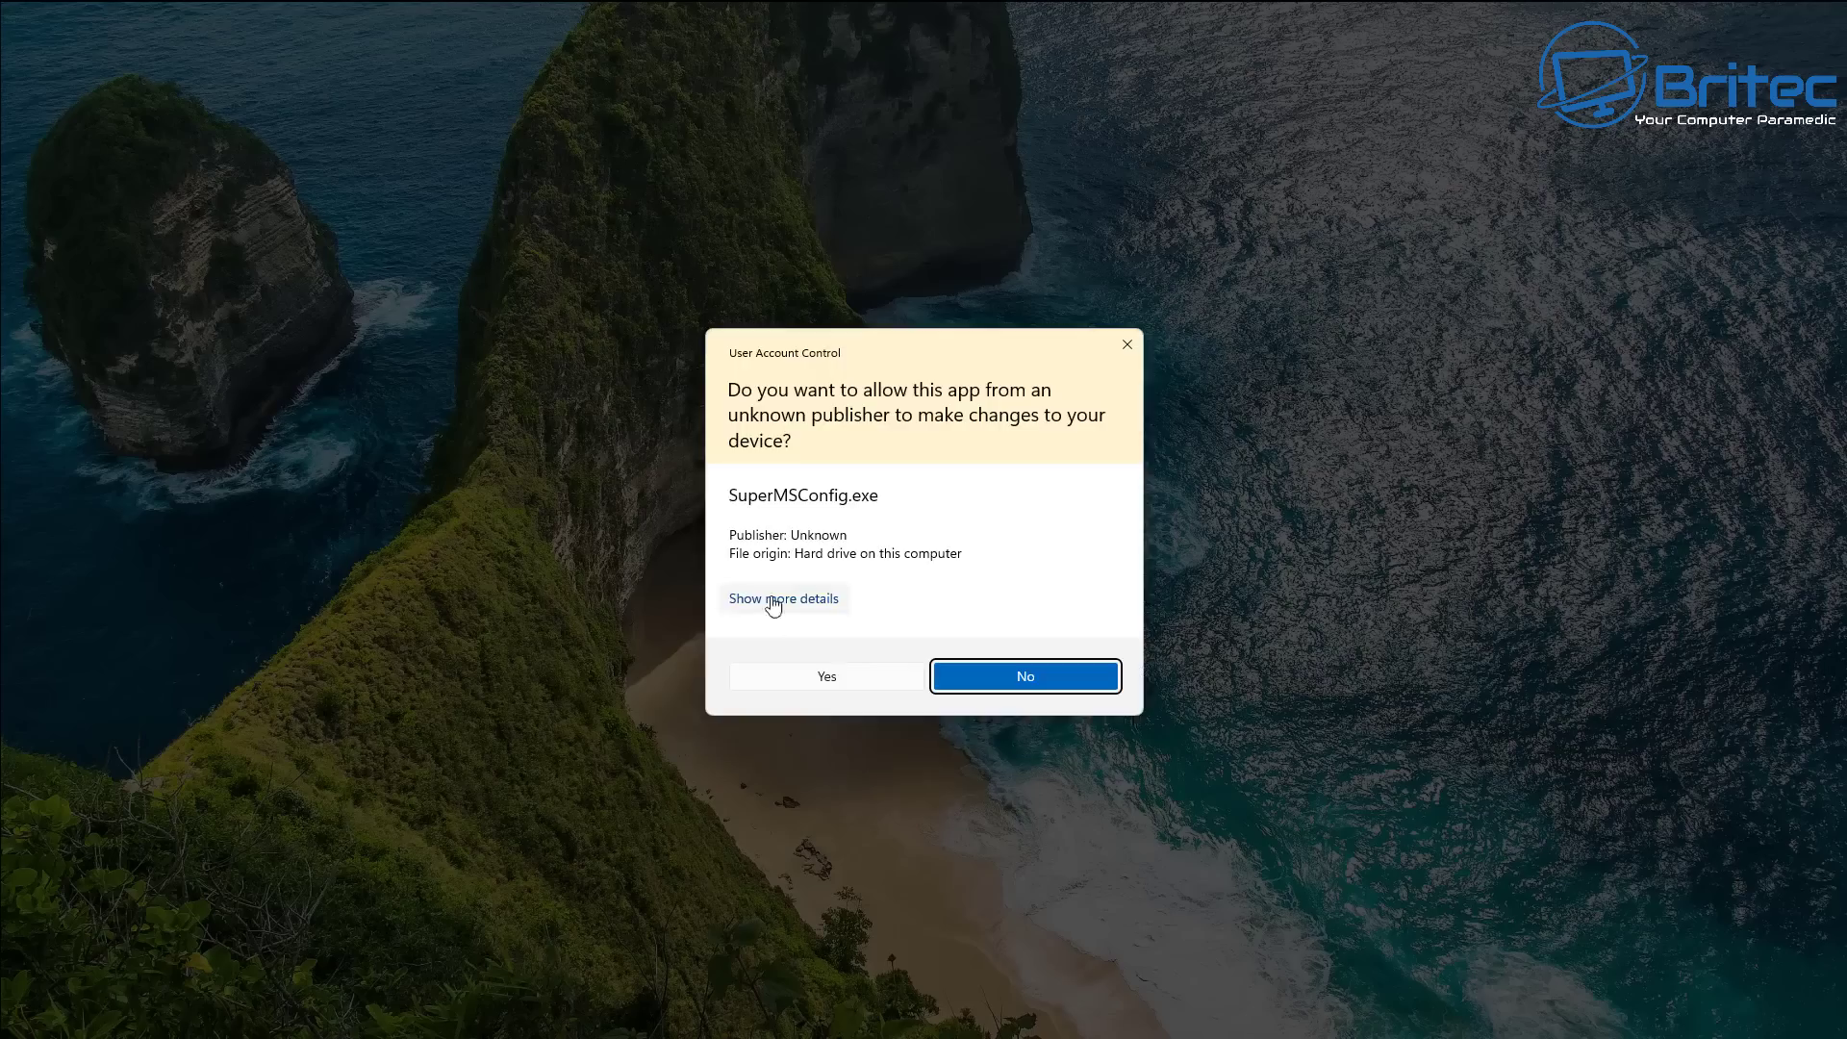
{"action": "left_click", "coordinate": [816, 681]}
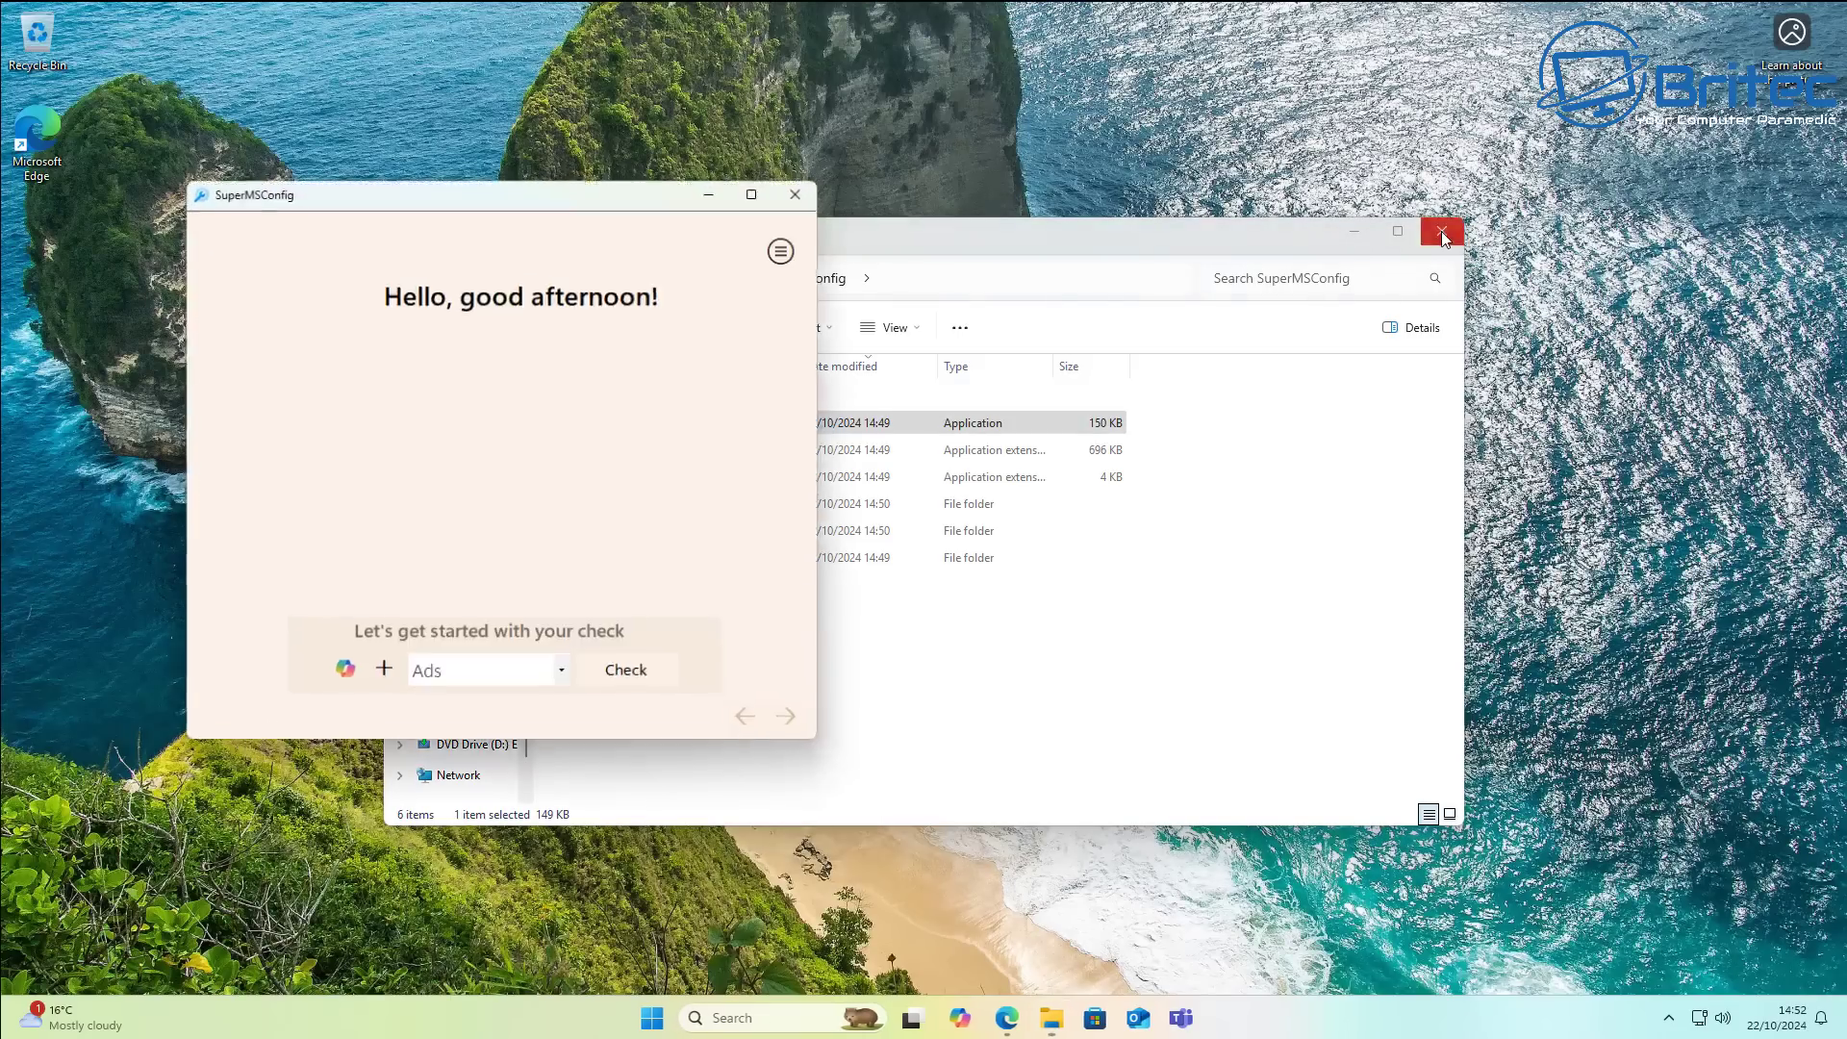
{"action": "left_click", "coordinate": [1442, 231]}
{"action": "left_click", "coordinate": [755, 191]}
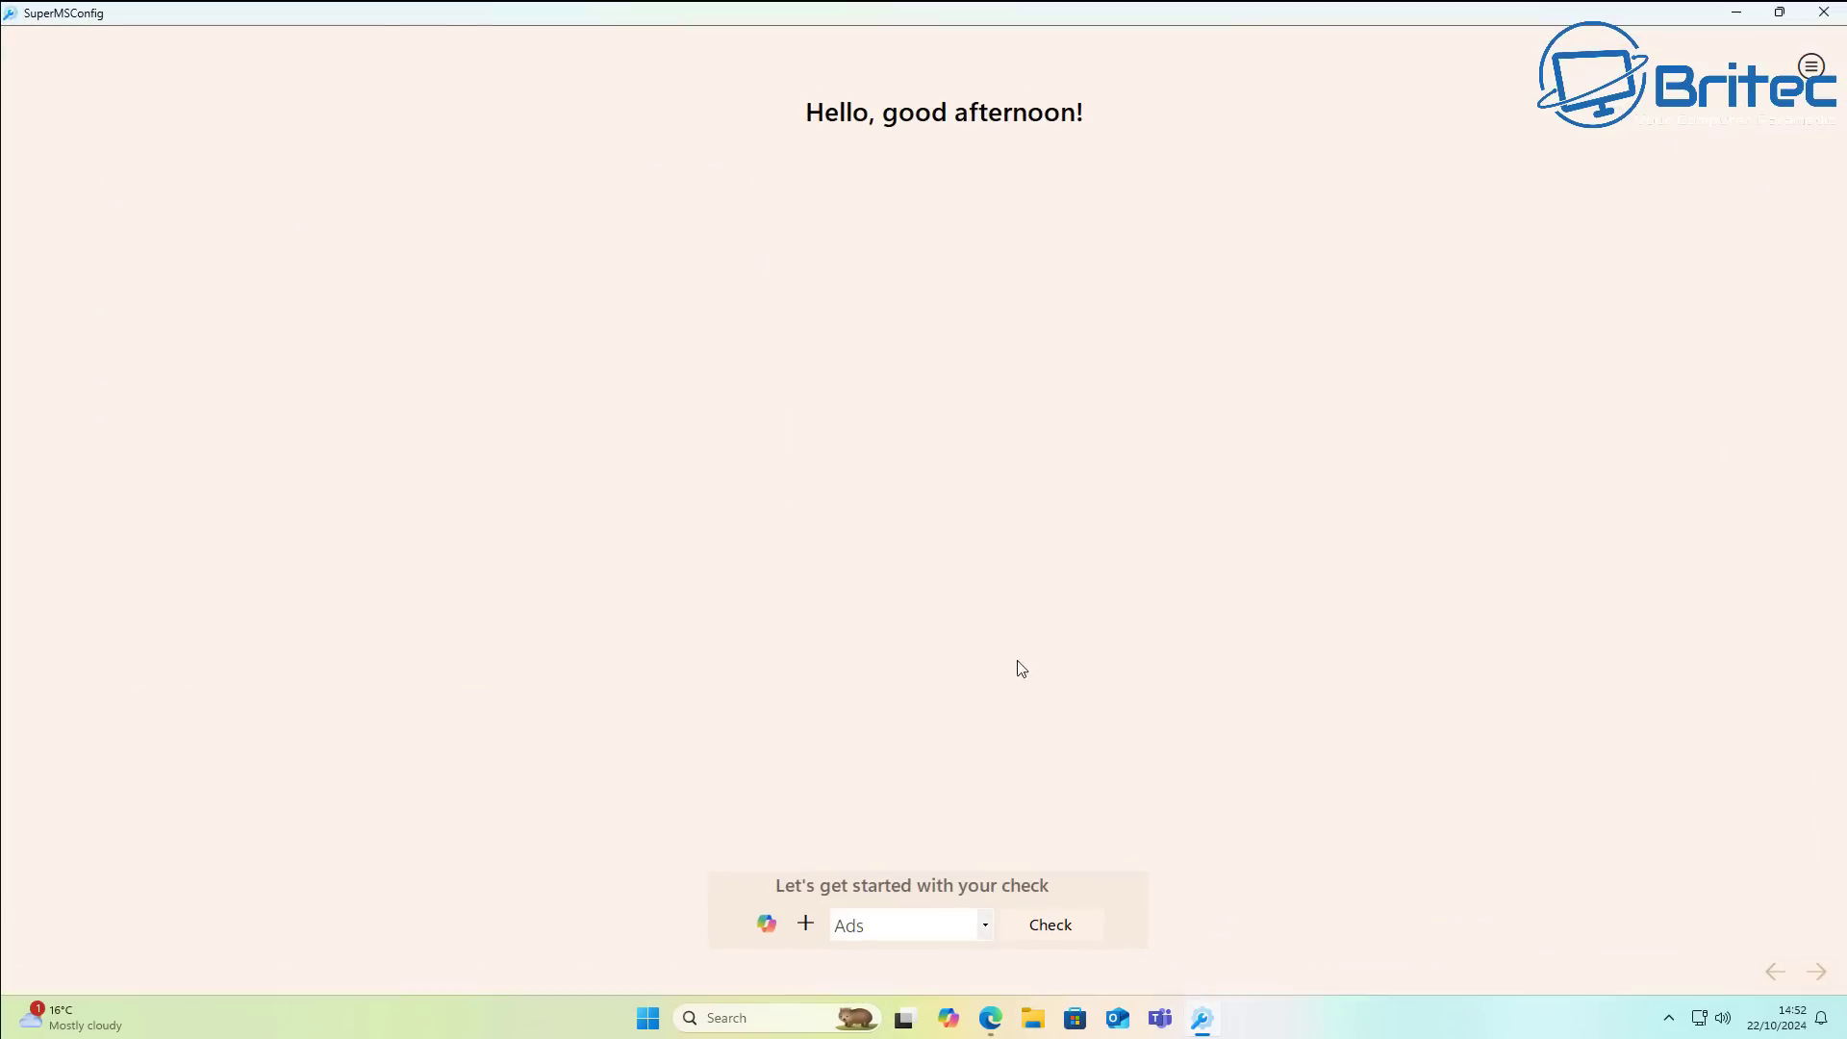
- Run the check for the AI category in the SuperMSConfig instance running as administrator
{"action": "left_click", "coordinate": [987, 926]}
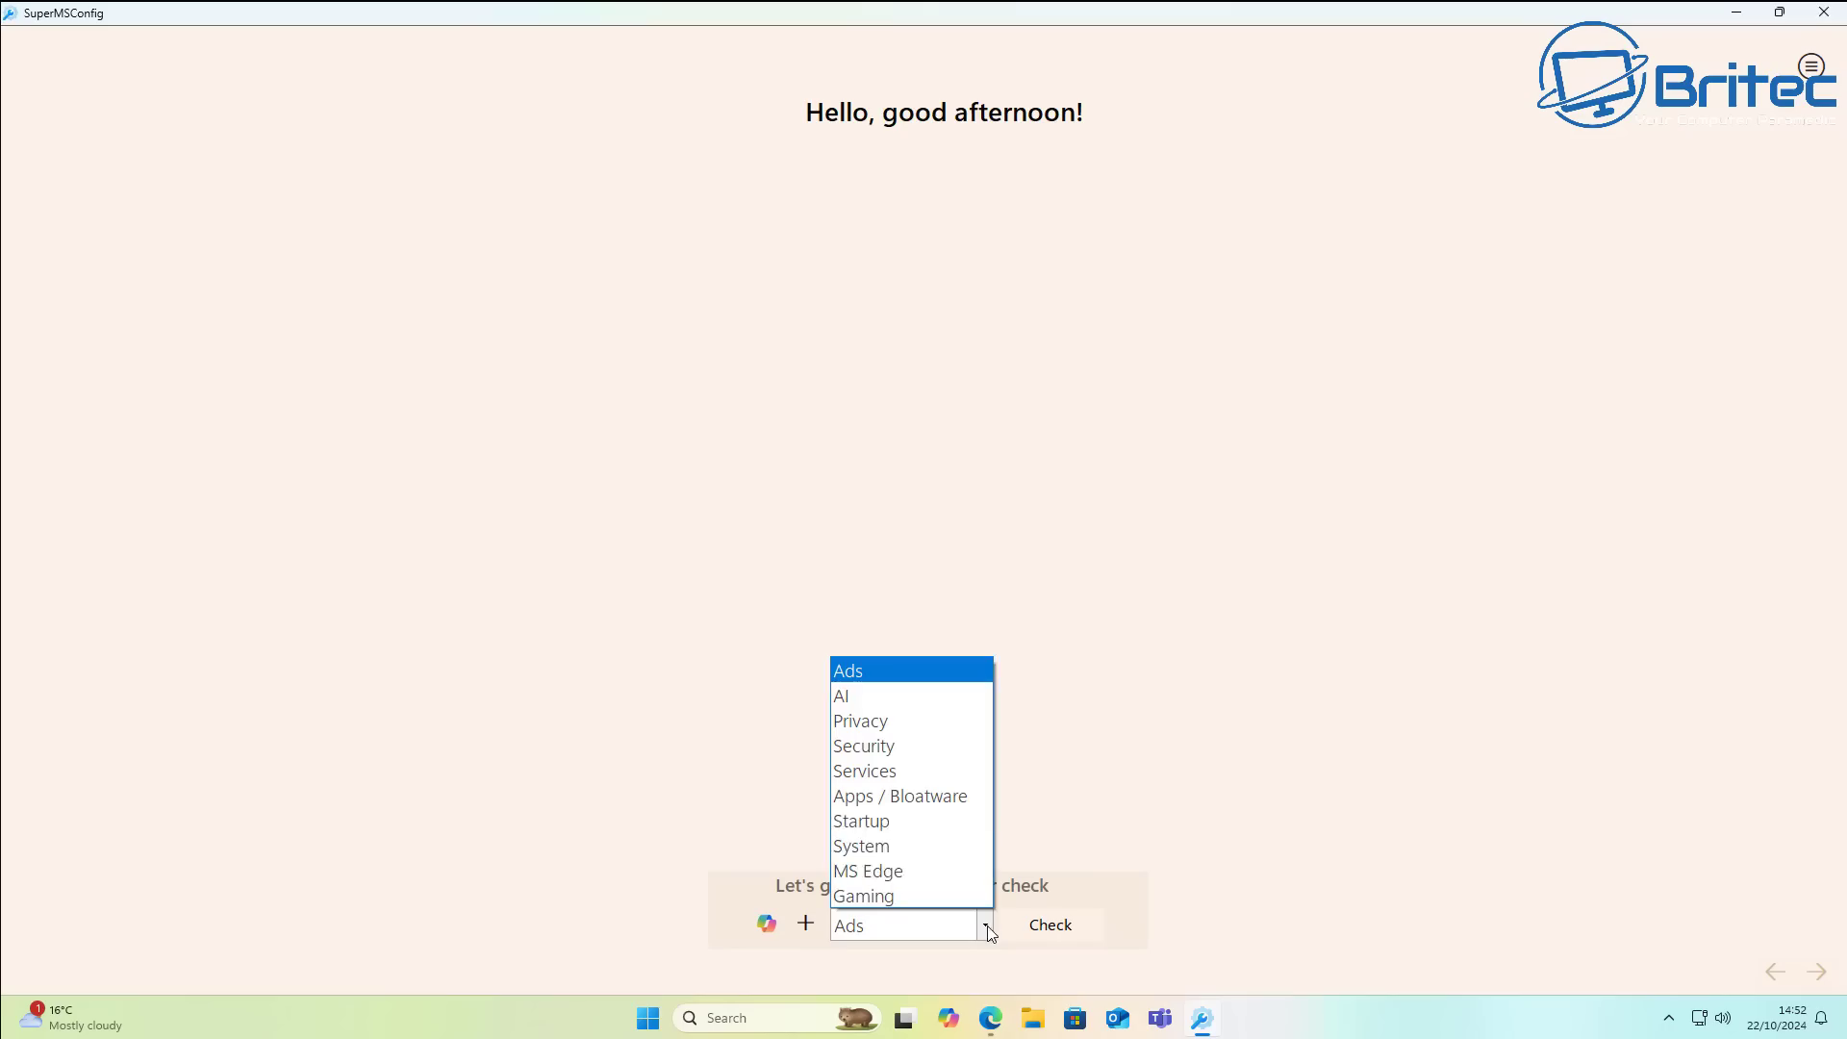
{"action": "left_click", "coordinate": [910, 714]}
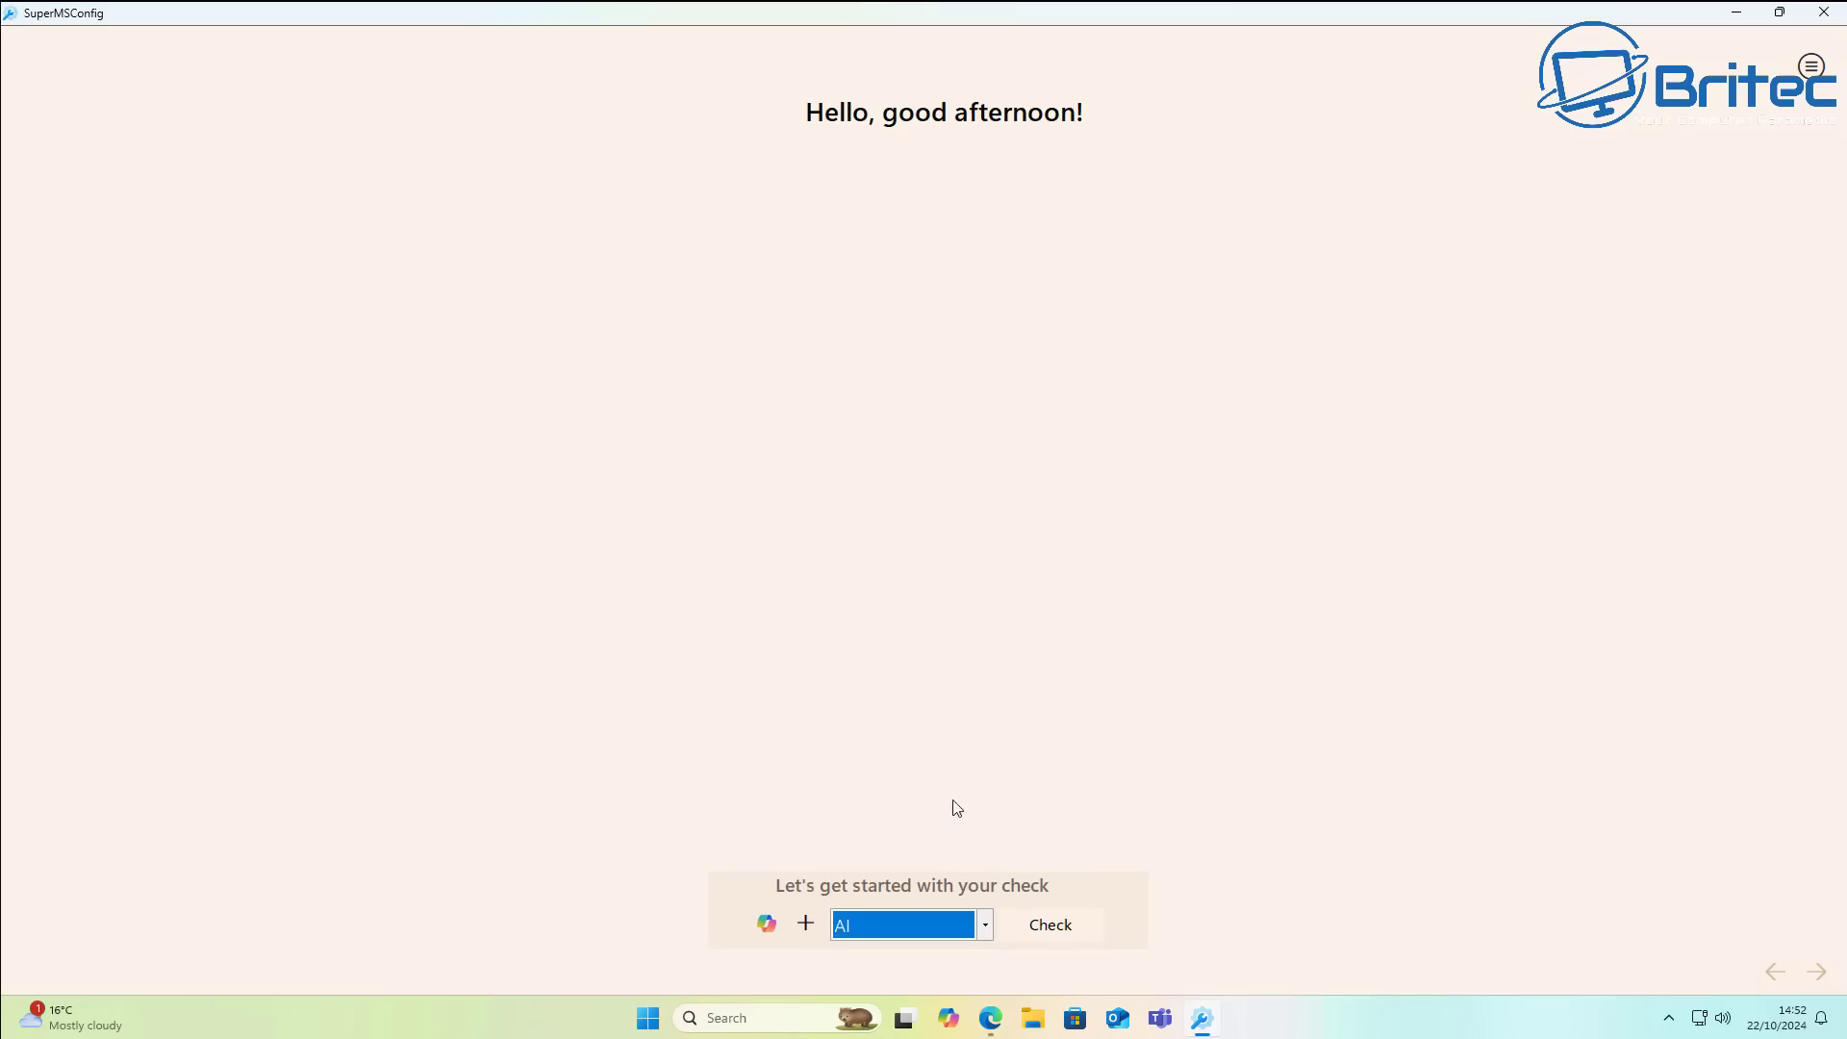
{"action": "left_click", "coordinate": [1051, 924]}
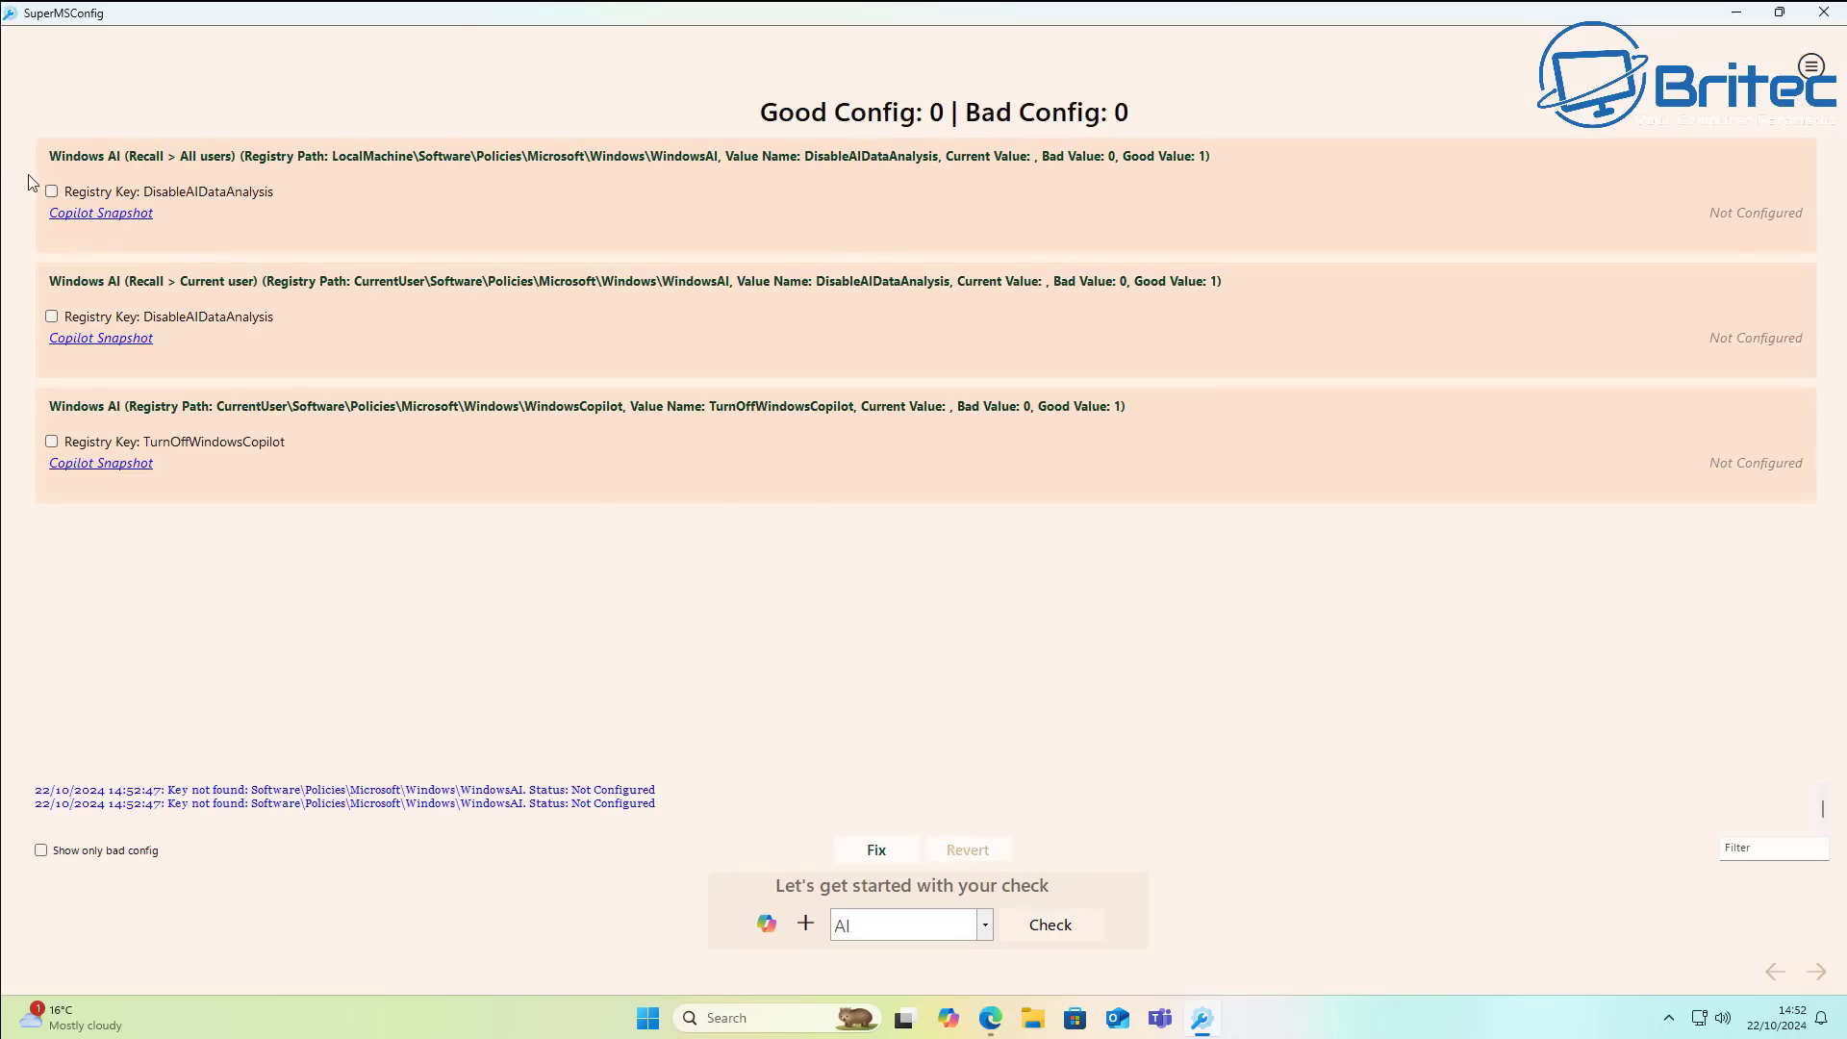
- Enable the Recall DisableAIDataAnalysis tweaks for all users and the current user plus TurnOffWindowsCopilot, and apply all listed AI settings
{"action": "left_click", "coordinate": [52, 191]}
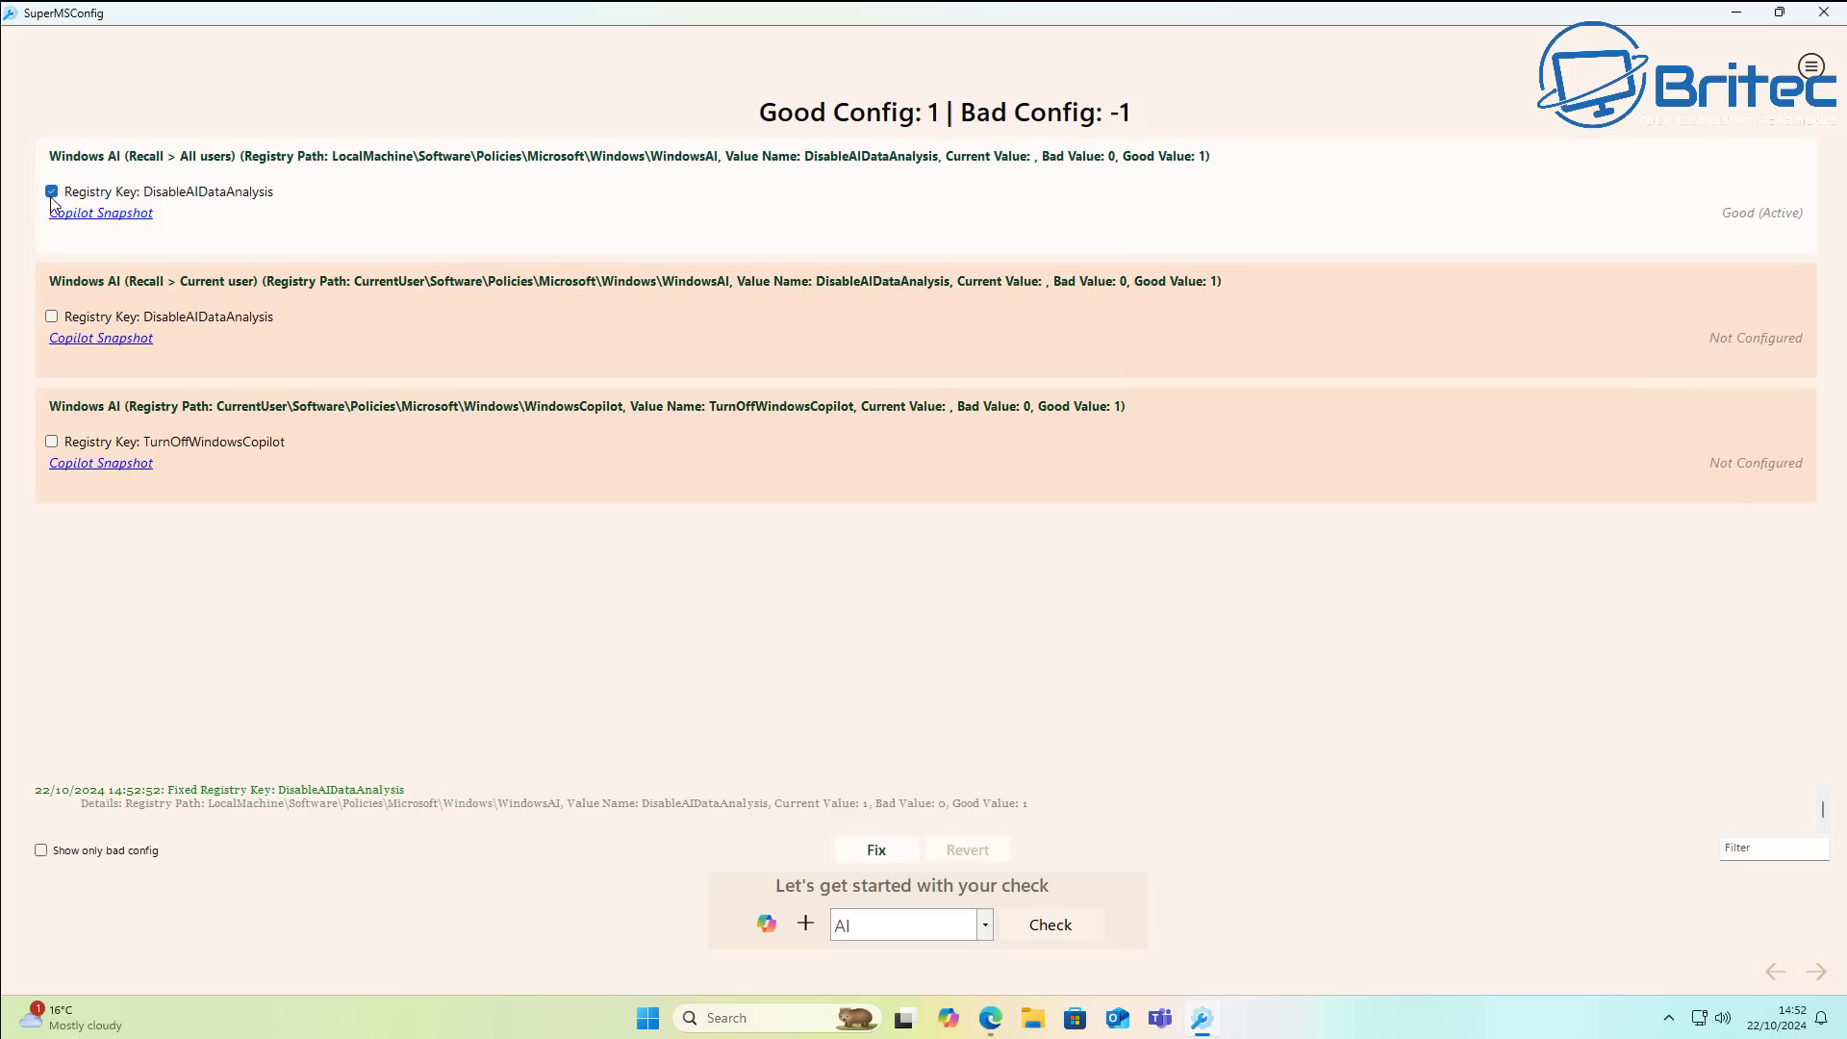
{"action": "left_click", "coordinate": [52, 316]}
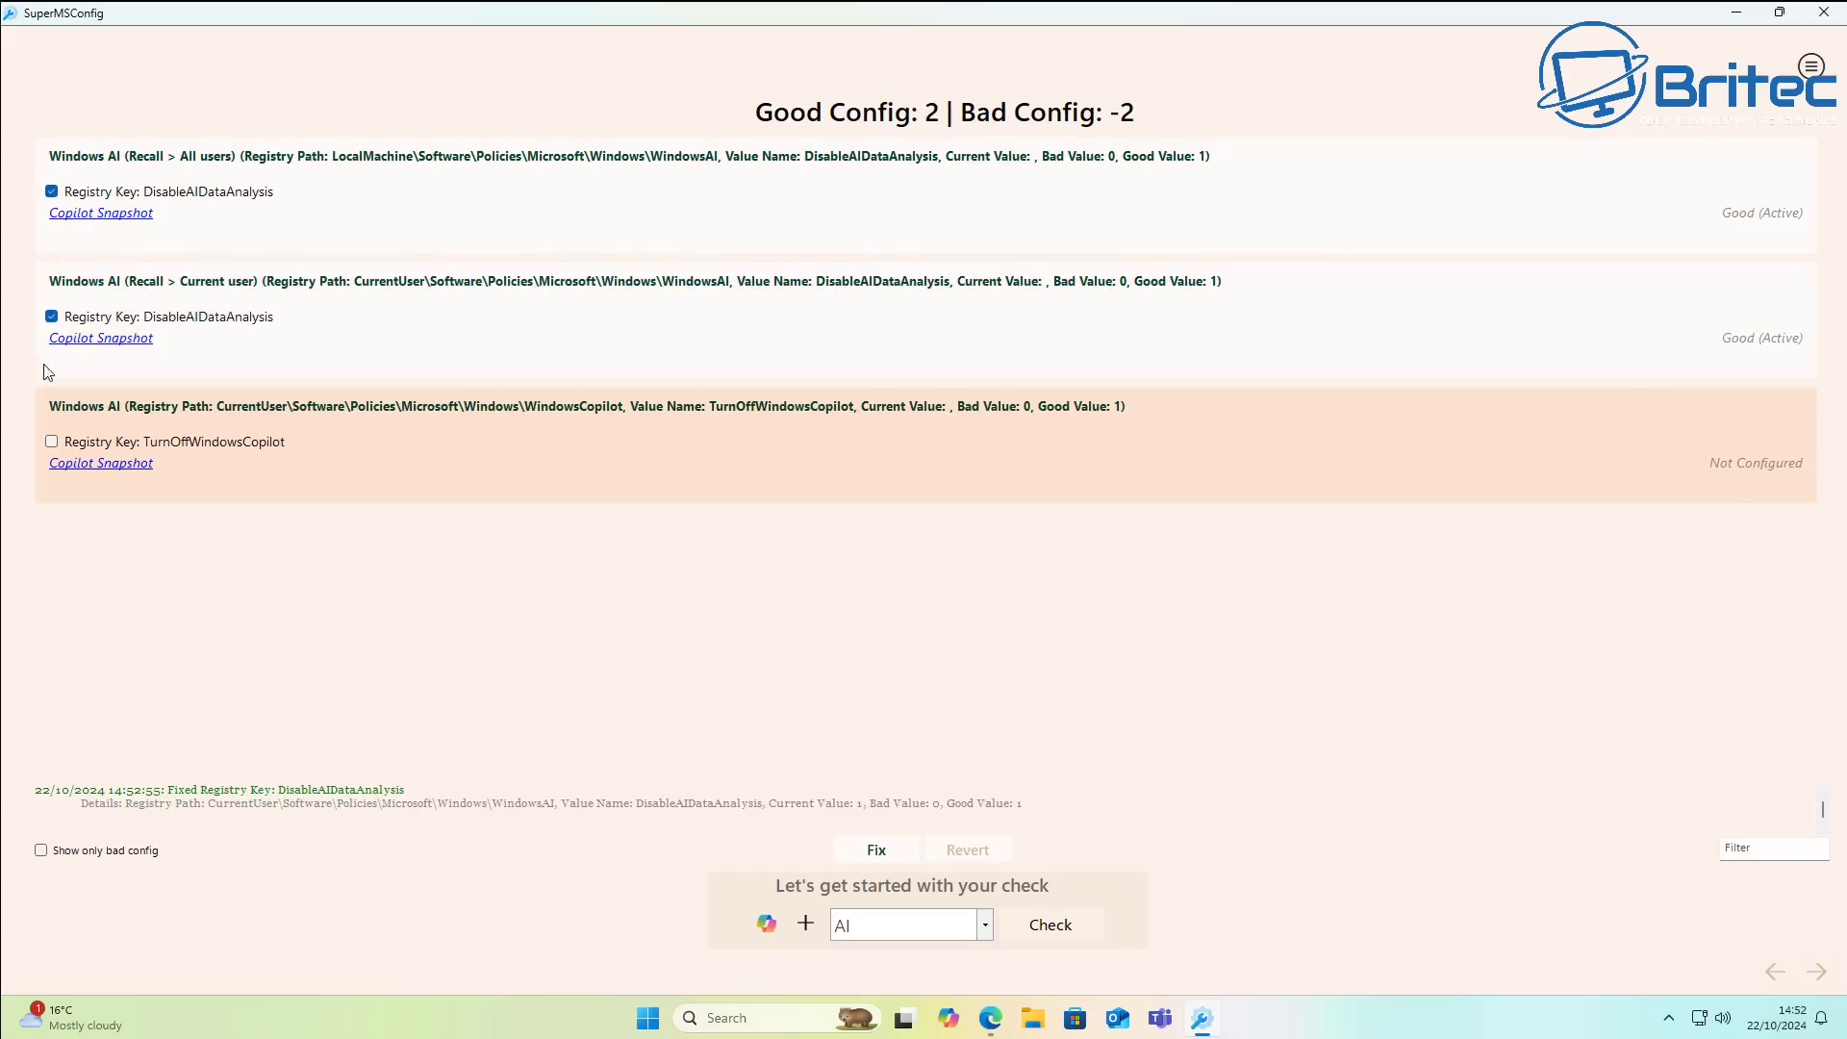
{"action": "left_click", "coordinate": [51, 442]}
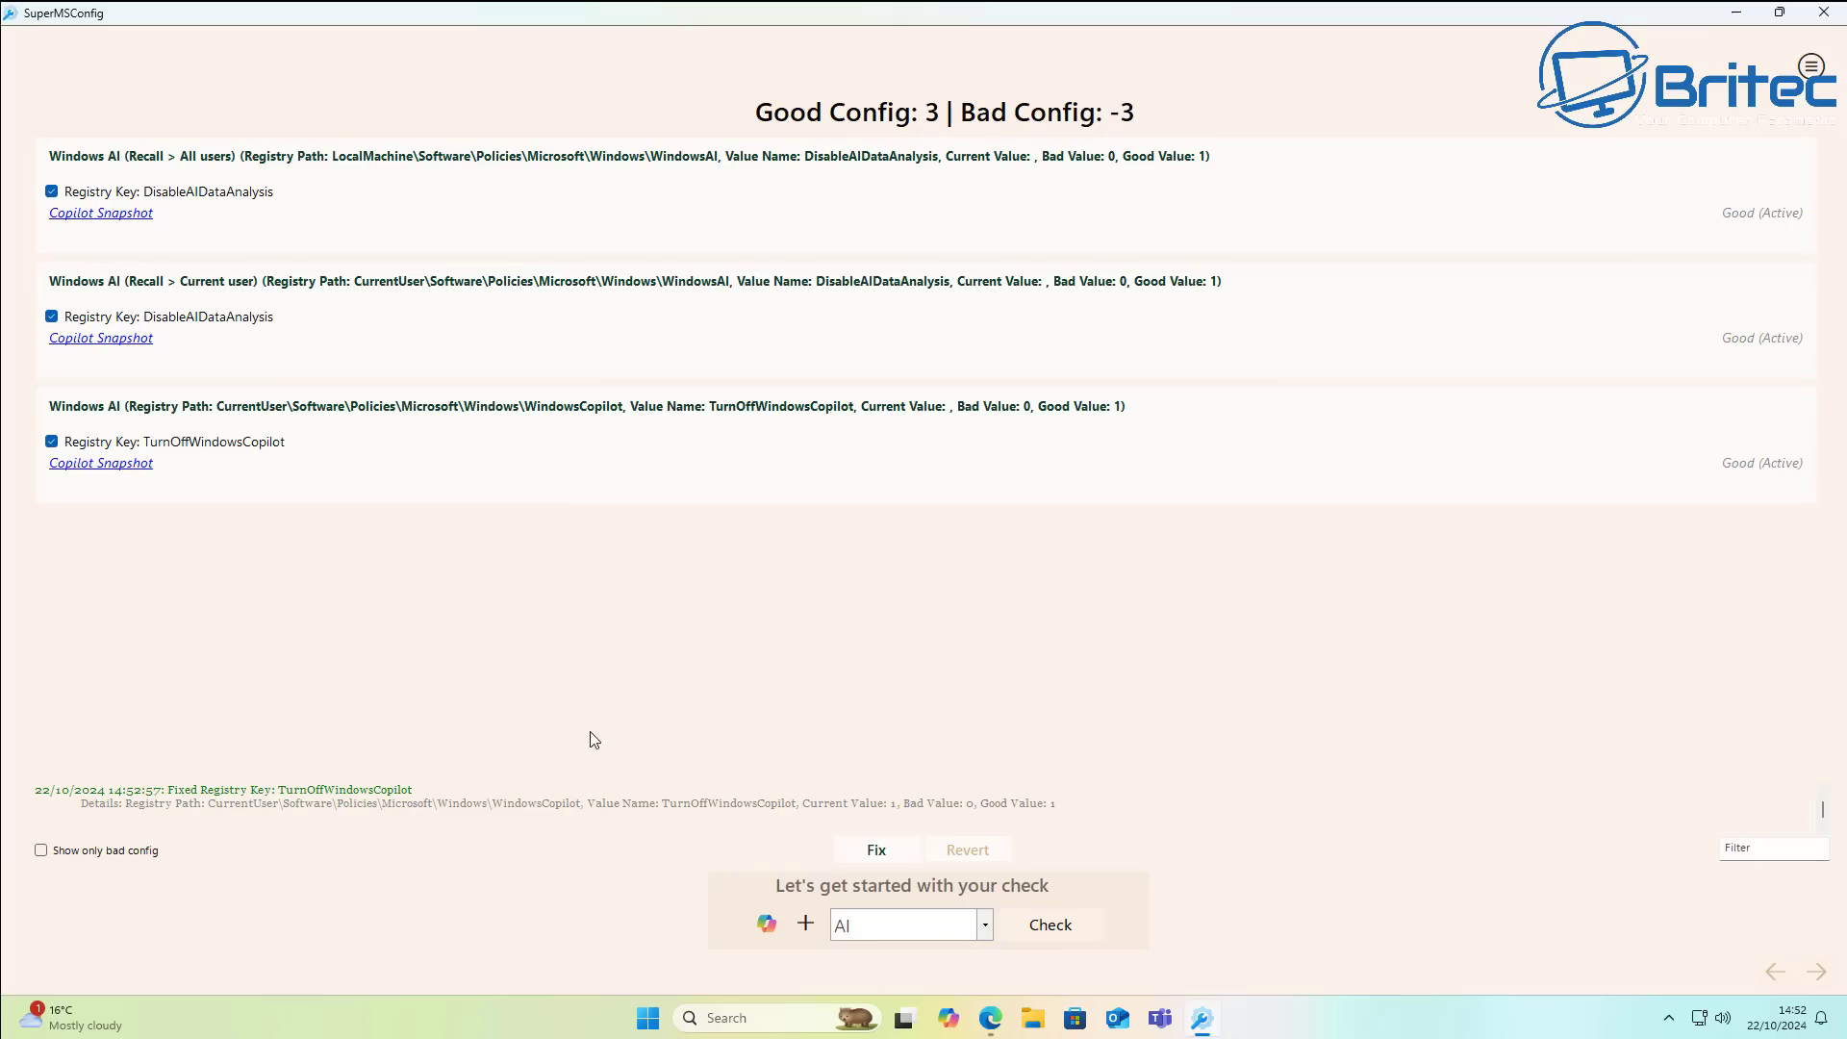
{"action": "left_click", "coordinate": [875, 855]}
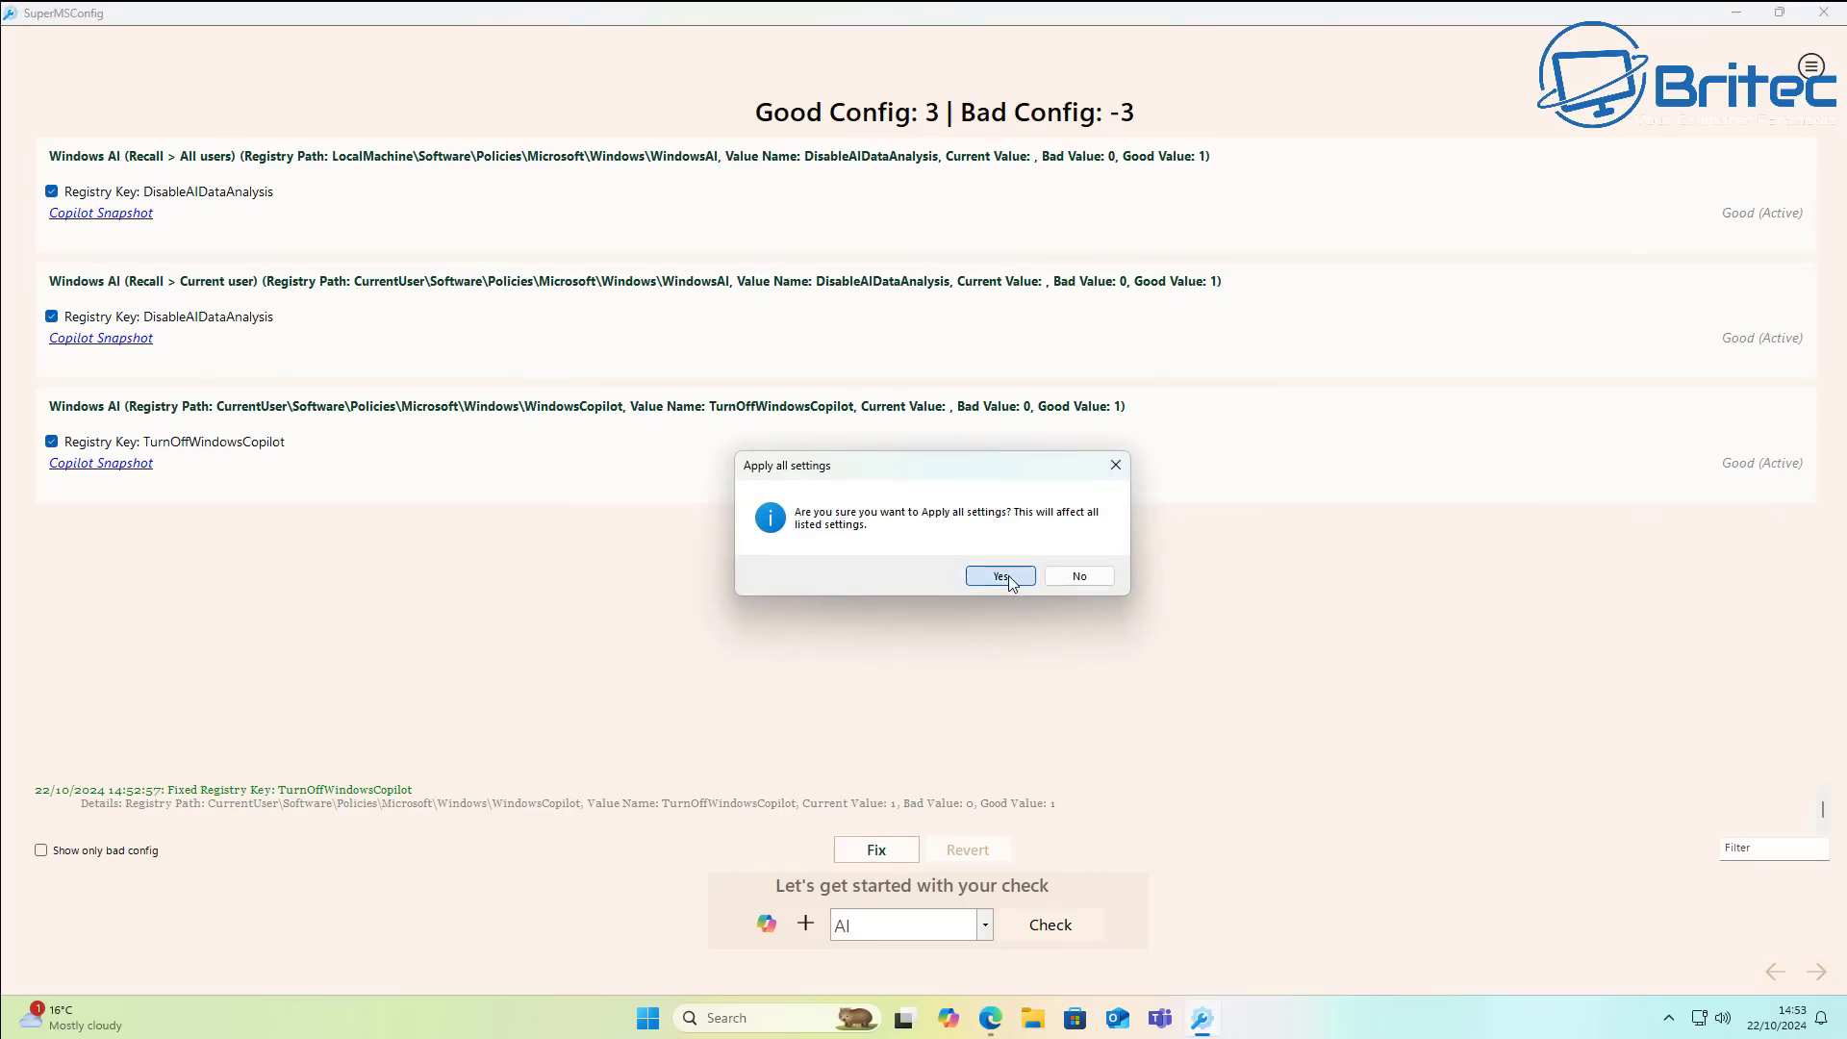
{"action": "left_click", "coordinate": [1005, 577]}
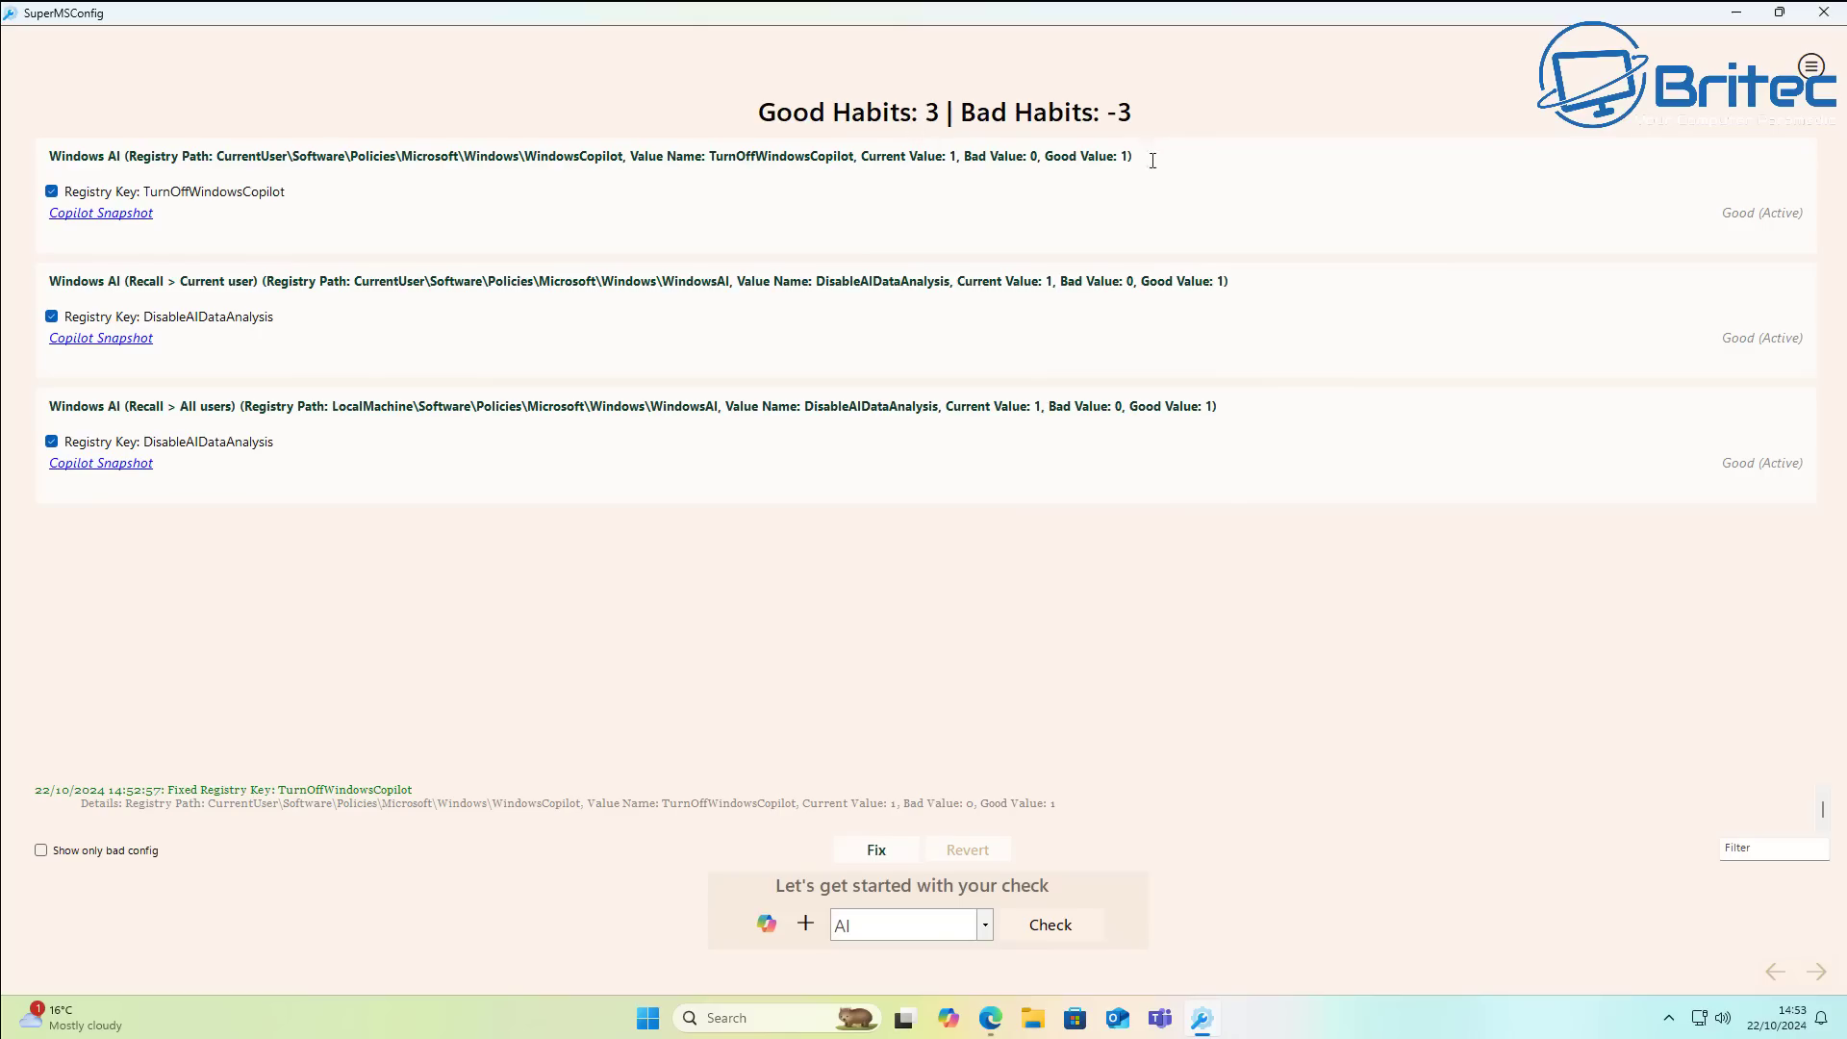
- Switch from the AI category to Privacy and run its check
{"action": "left_click", "coordinate": [987, 928]}
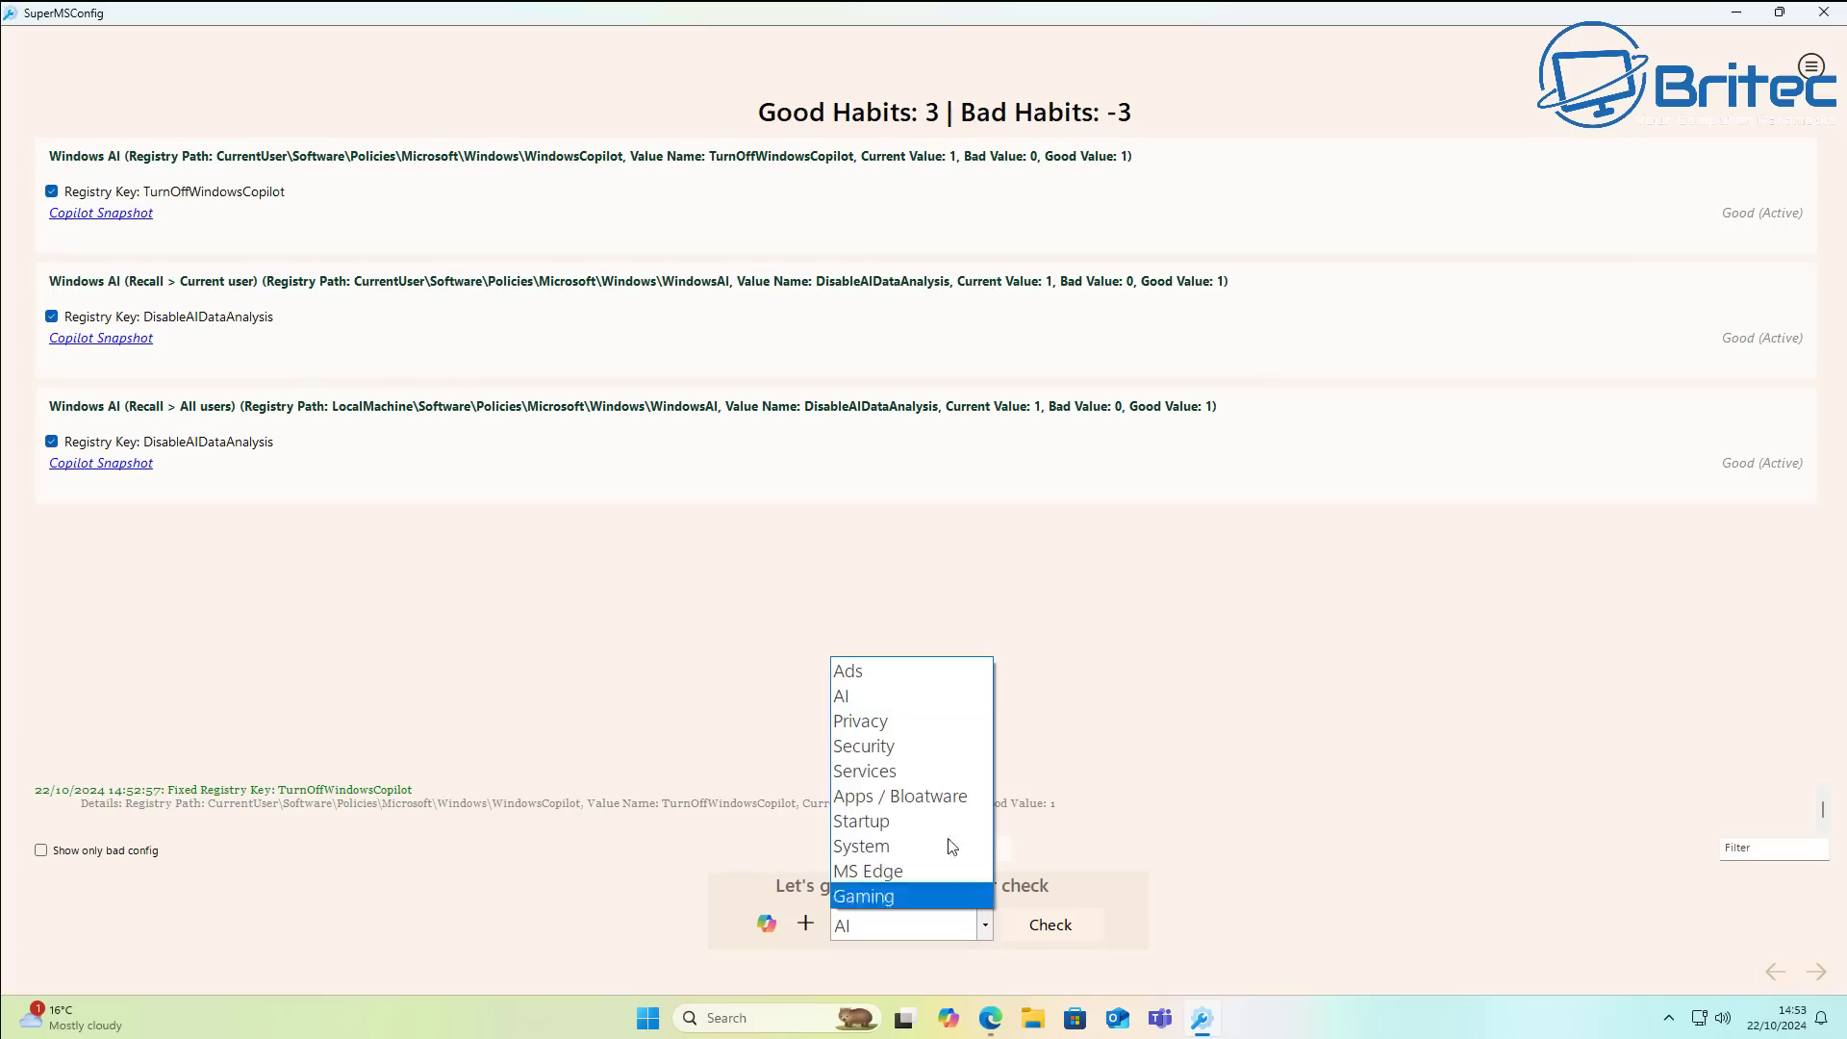
{"action": "left_click", "coordinate": [938, 734]}
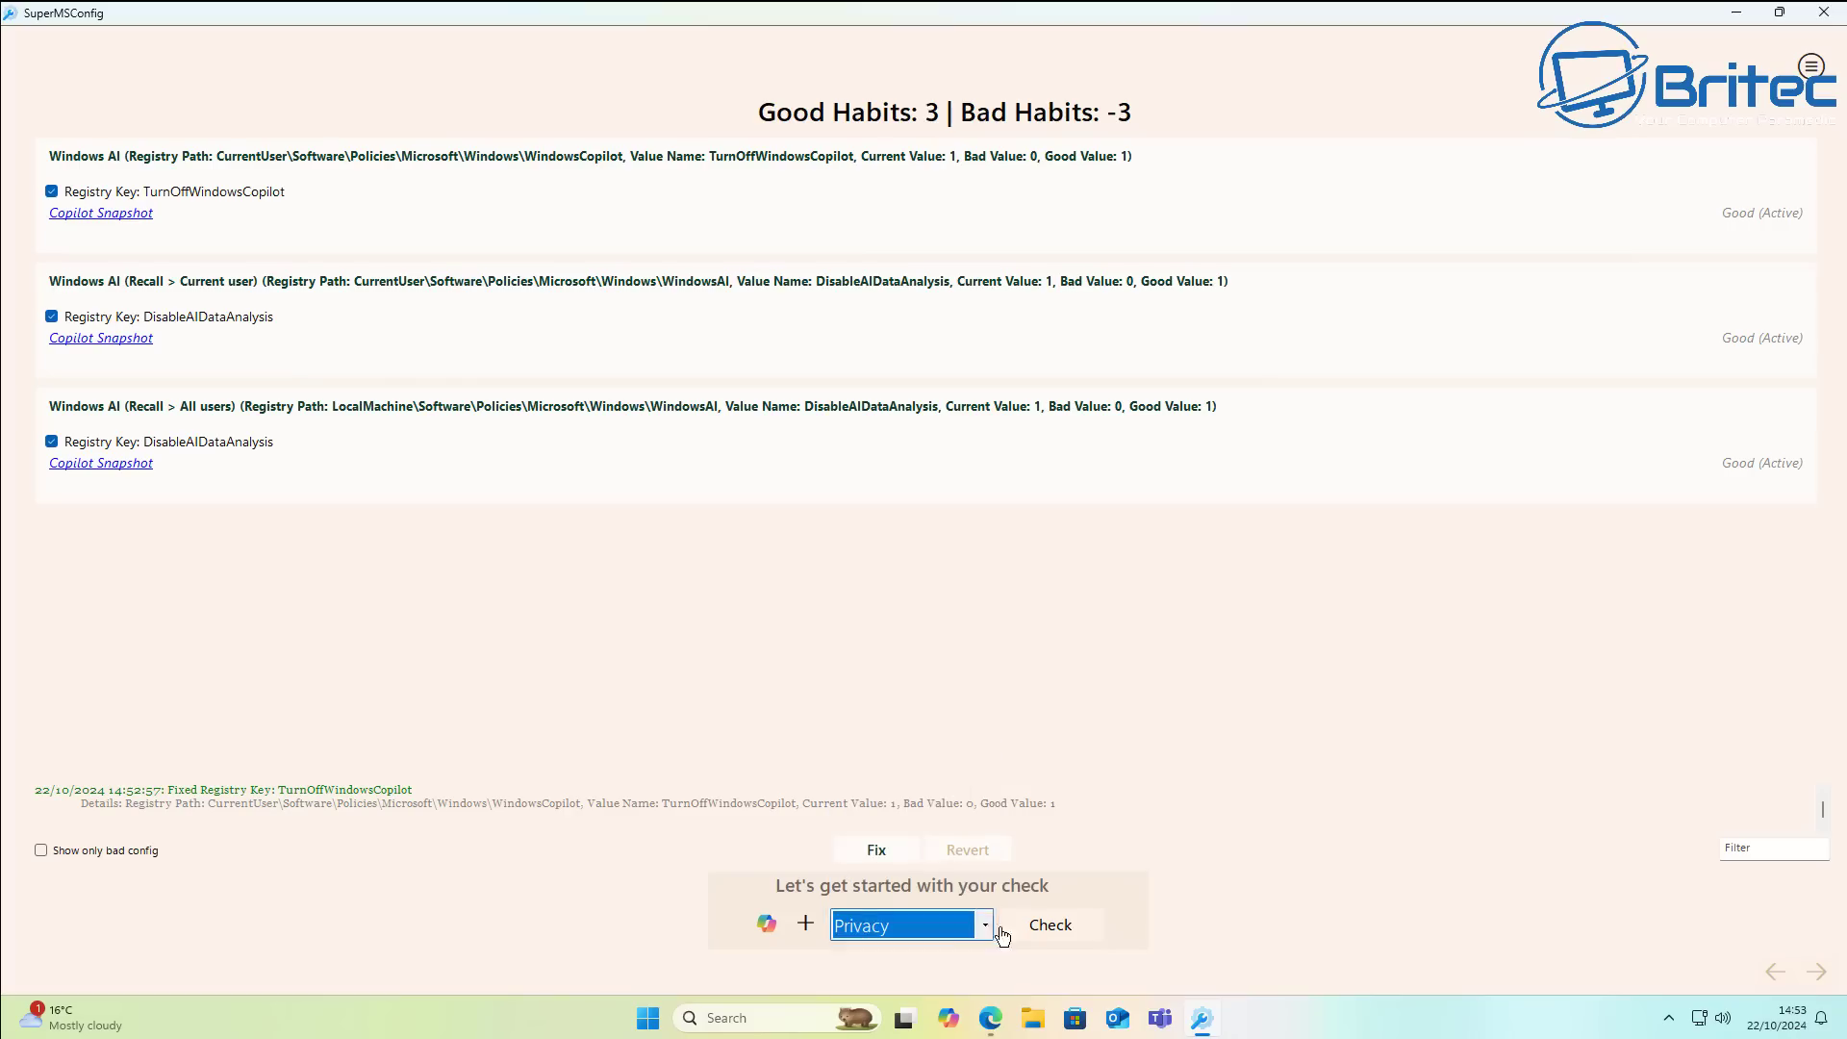
{"action": "left_click", "coordinate": [1047, 924]}
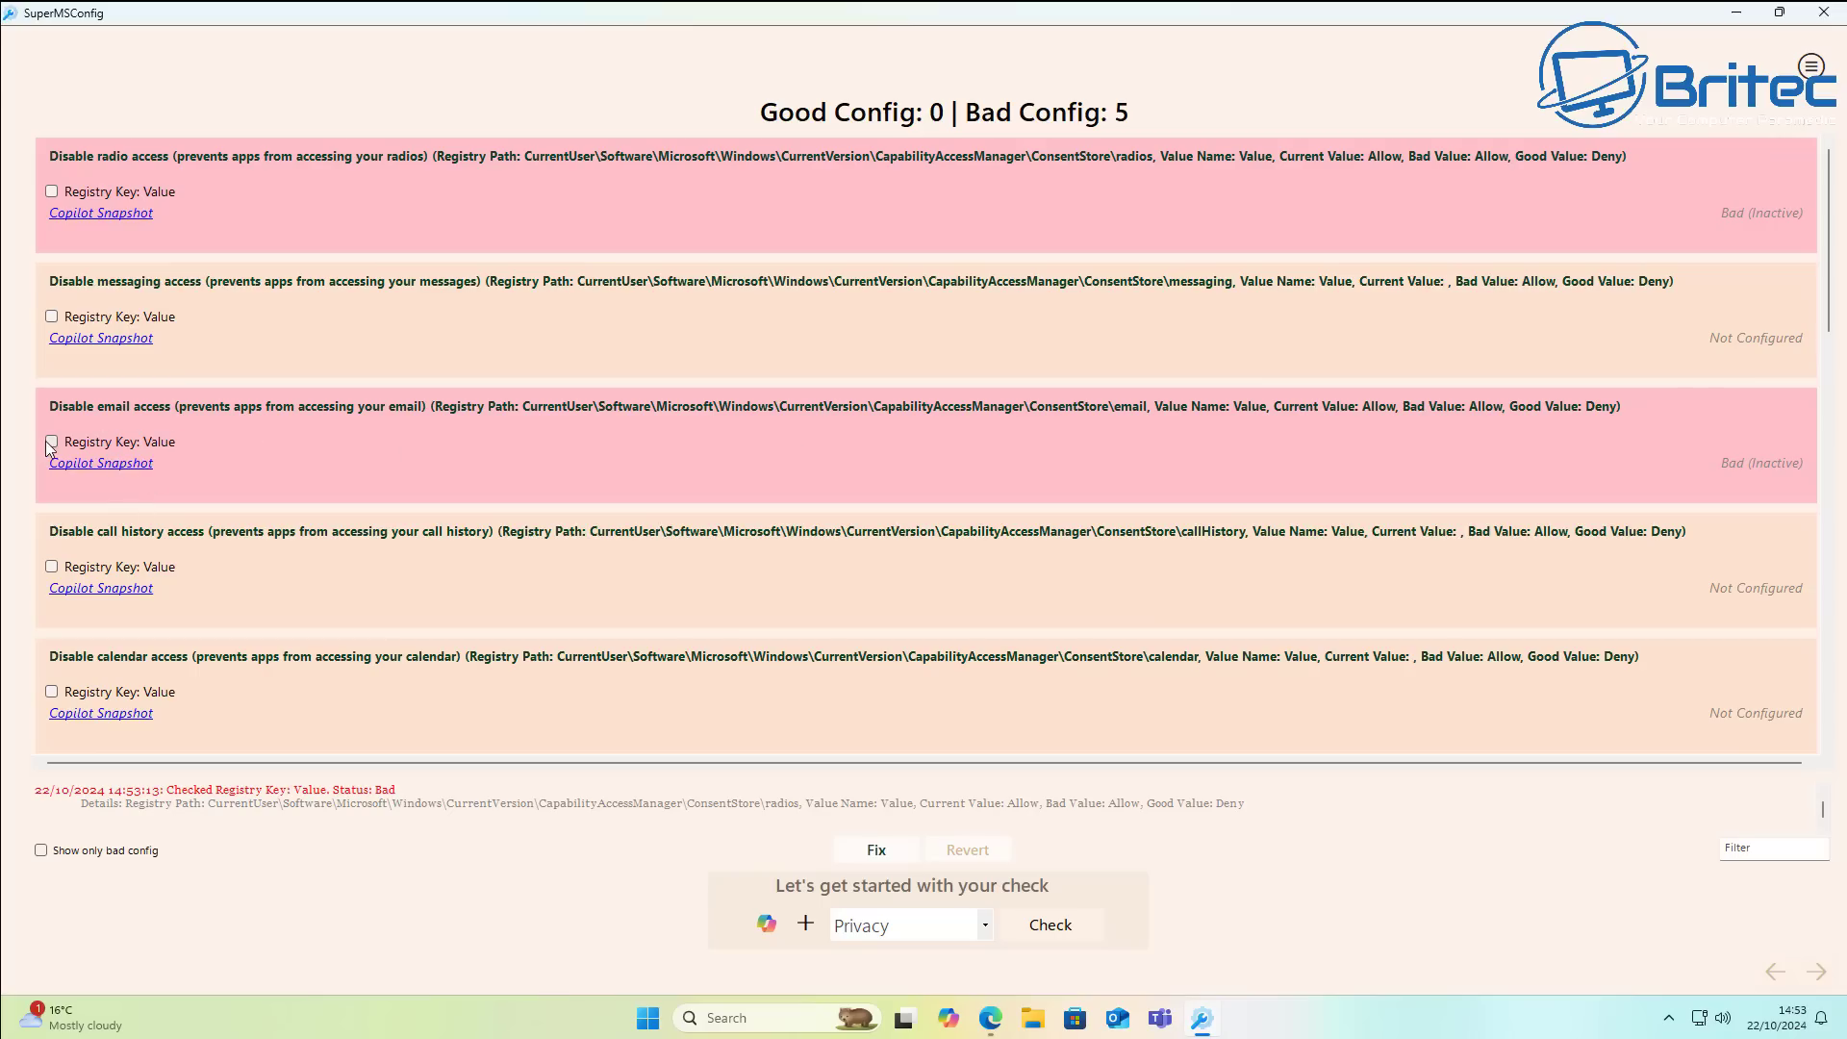
- Enable the tweaks disabling radio, messaging, email, call history and calendar access, and apply all listed Privacy settings
{"action": "left_click", "coordinate": [51, 192]}
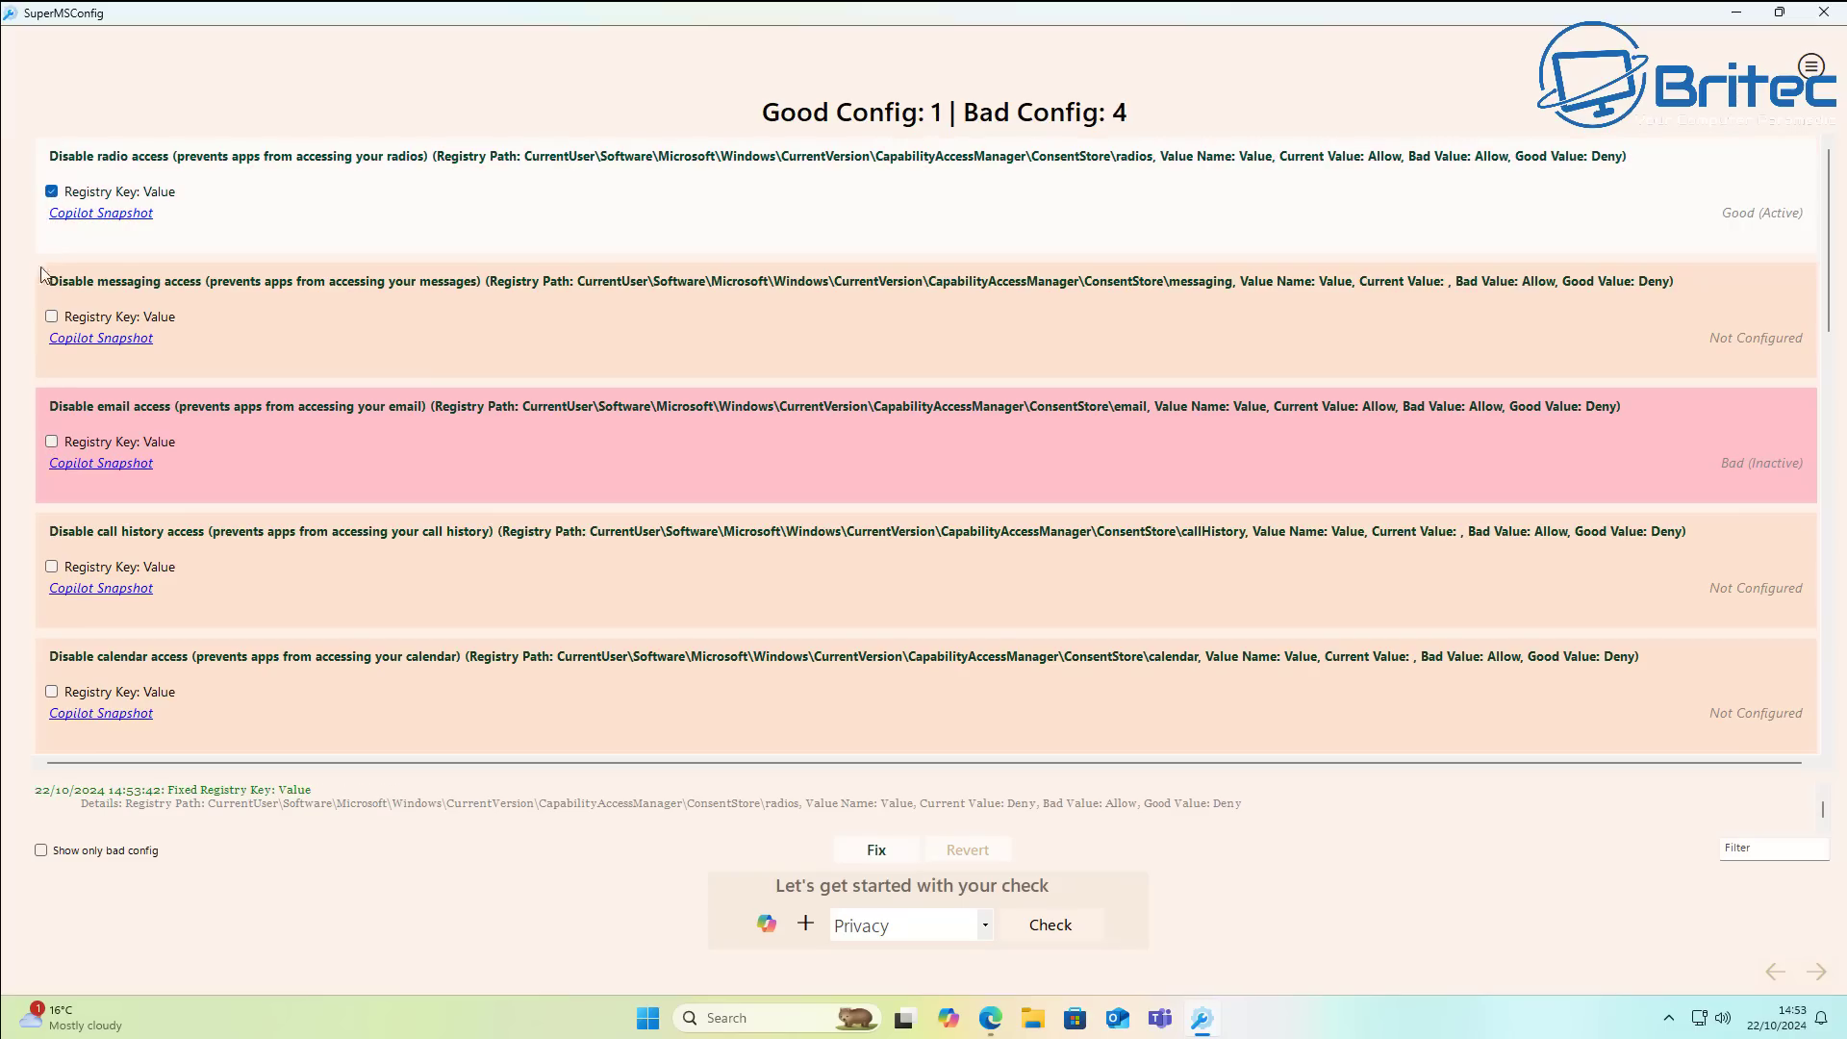
{"action": "left_click", "coordinate": [51, 317]}
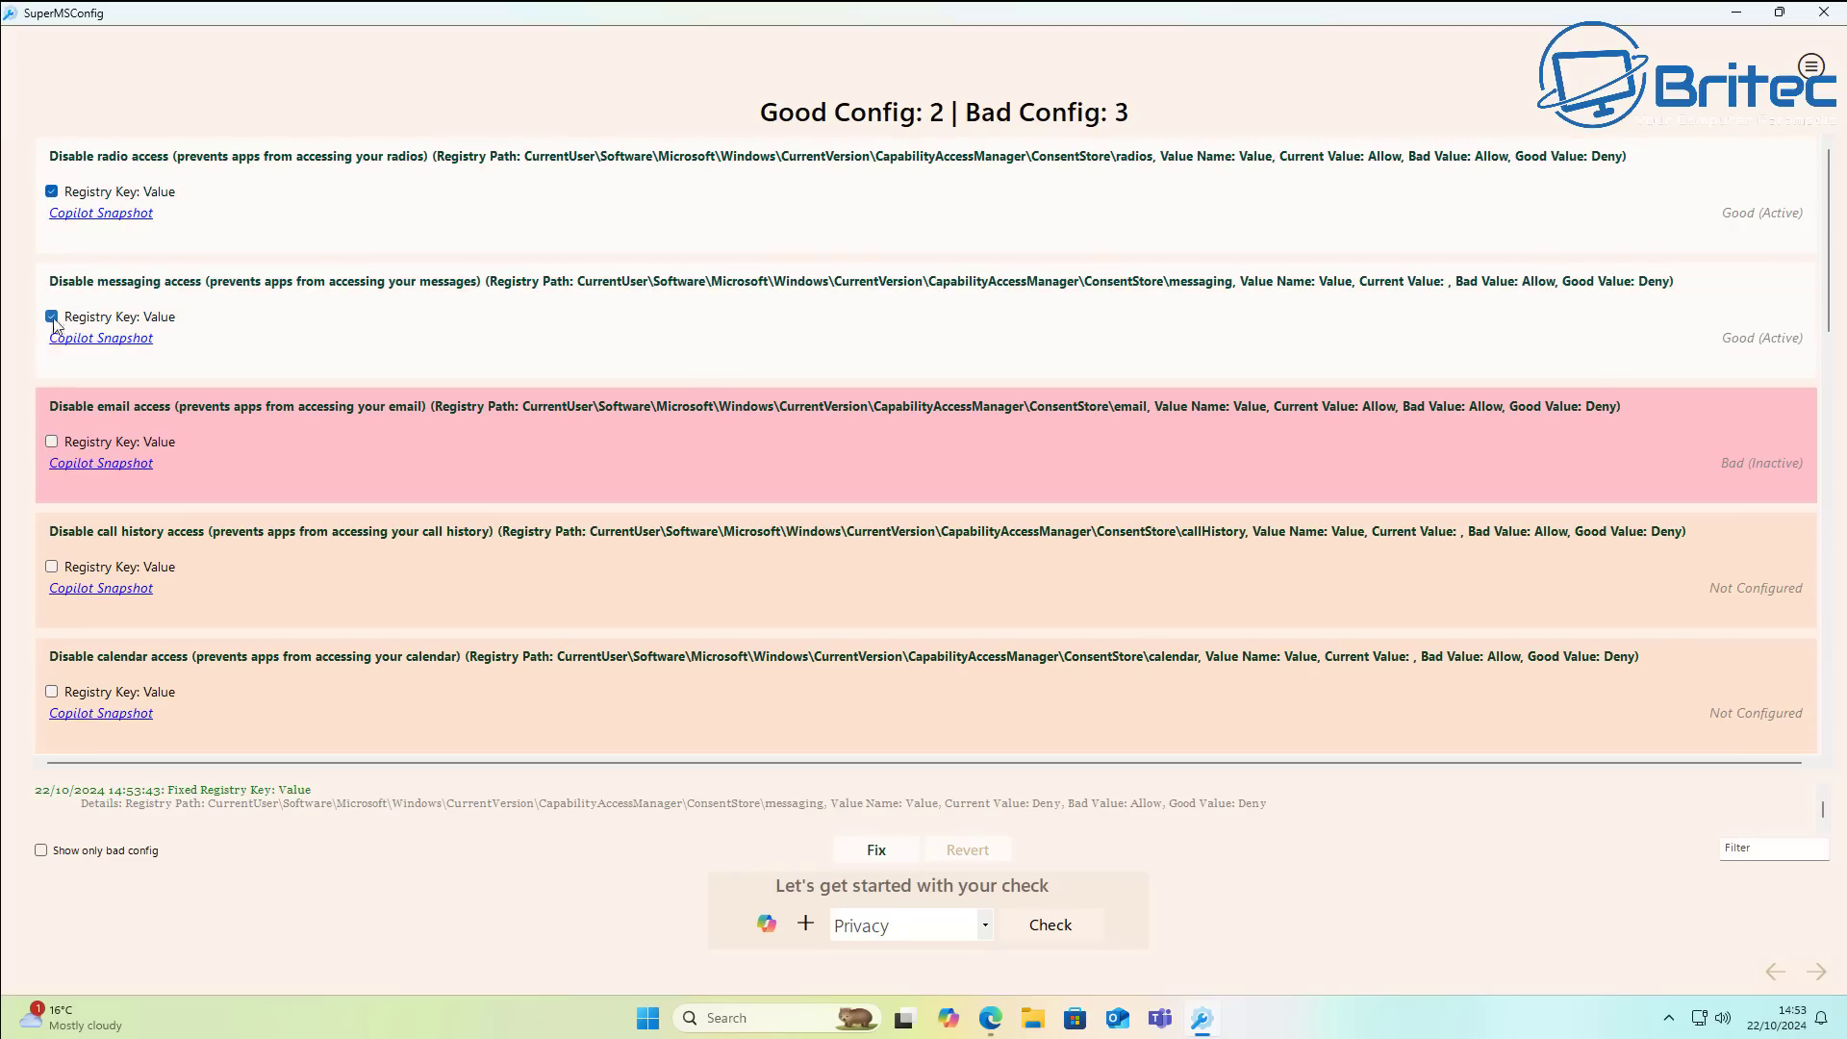
{"action": "left_click", "coordinate": [51, 442]}
{"action": "left_click", "coordinate": [51, 567]}
{"action": "left_click", "coordinate": [51, 692]}
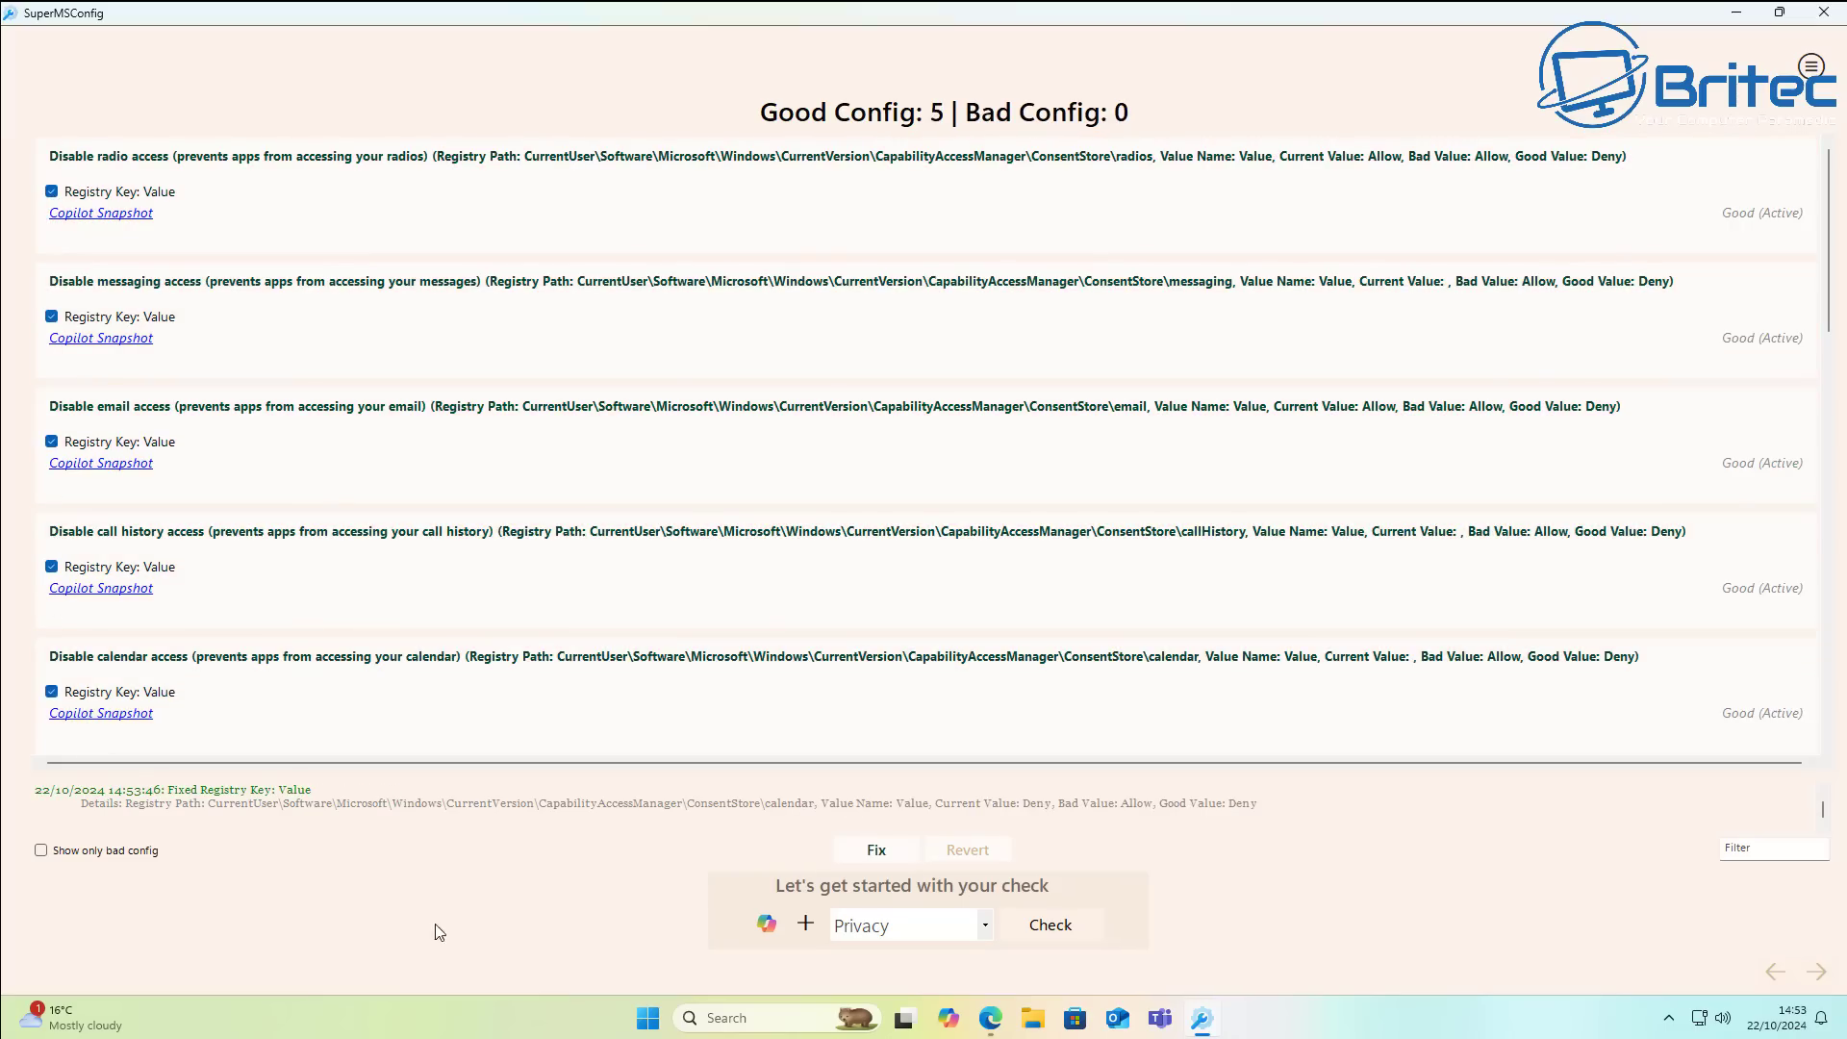
{"action": "left_click", "coordinate": [887, 851]}
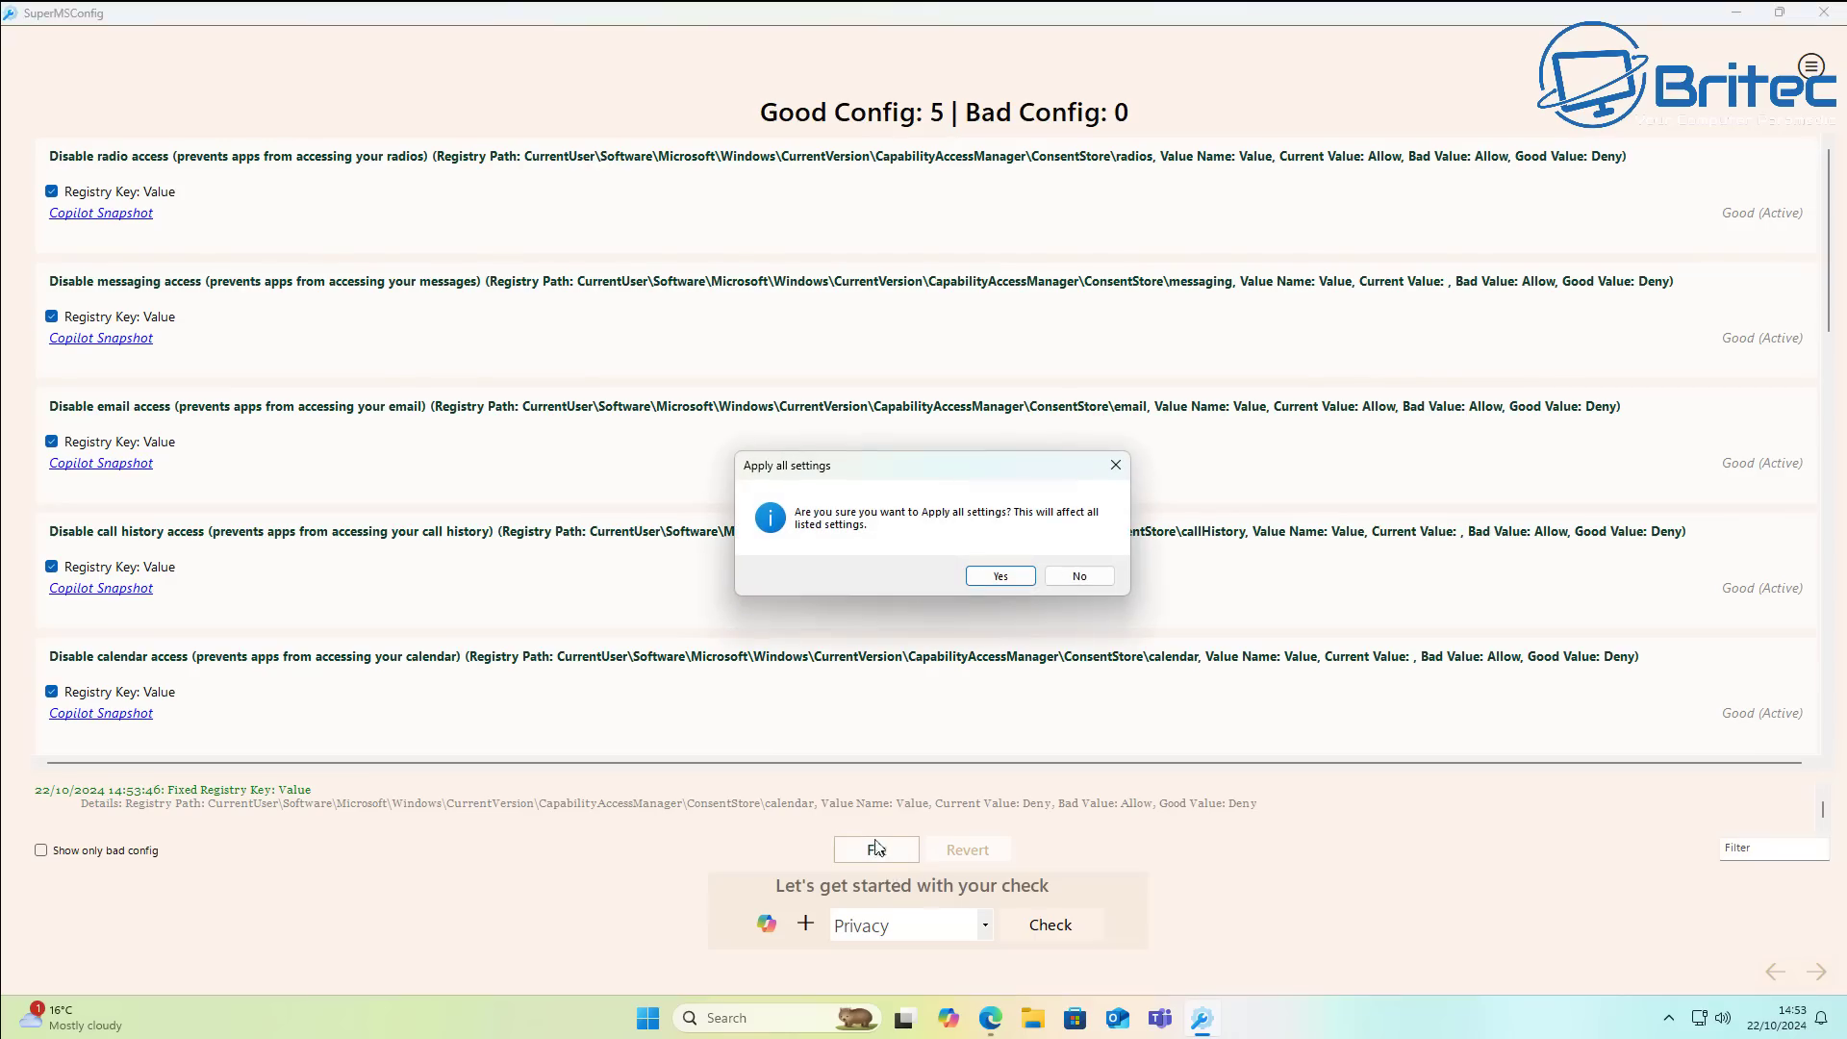
{"action": "left_click", "coordinate": [1018, 577]}
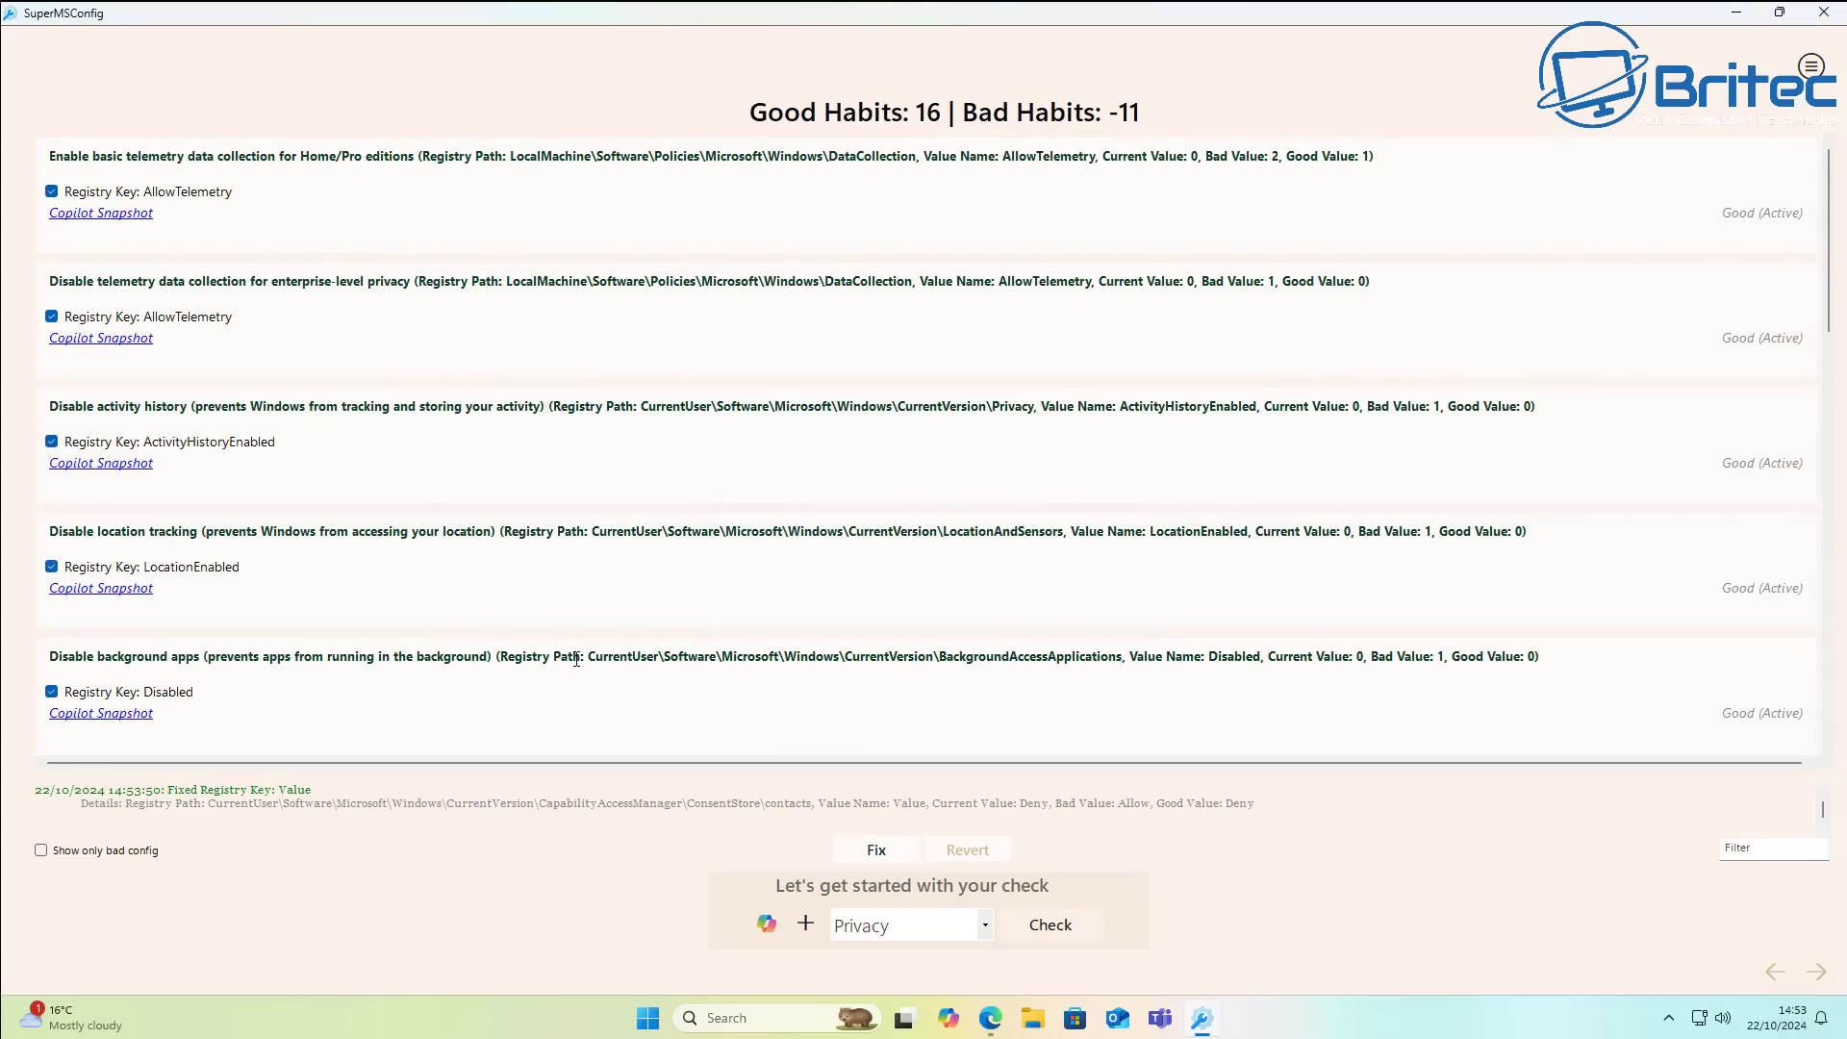
- Switch from the Privacy category to Security and run its check
{"action": "scroll", "coordinate": [683, 587], "scroll_direction": "down", "scroll_amount": 5}
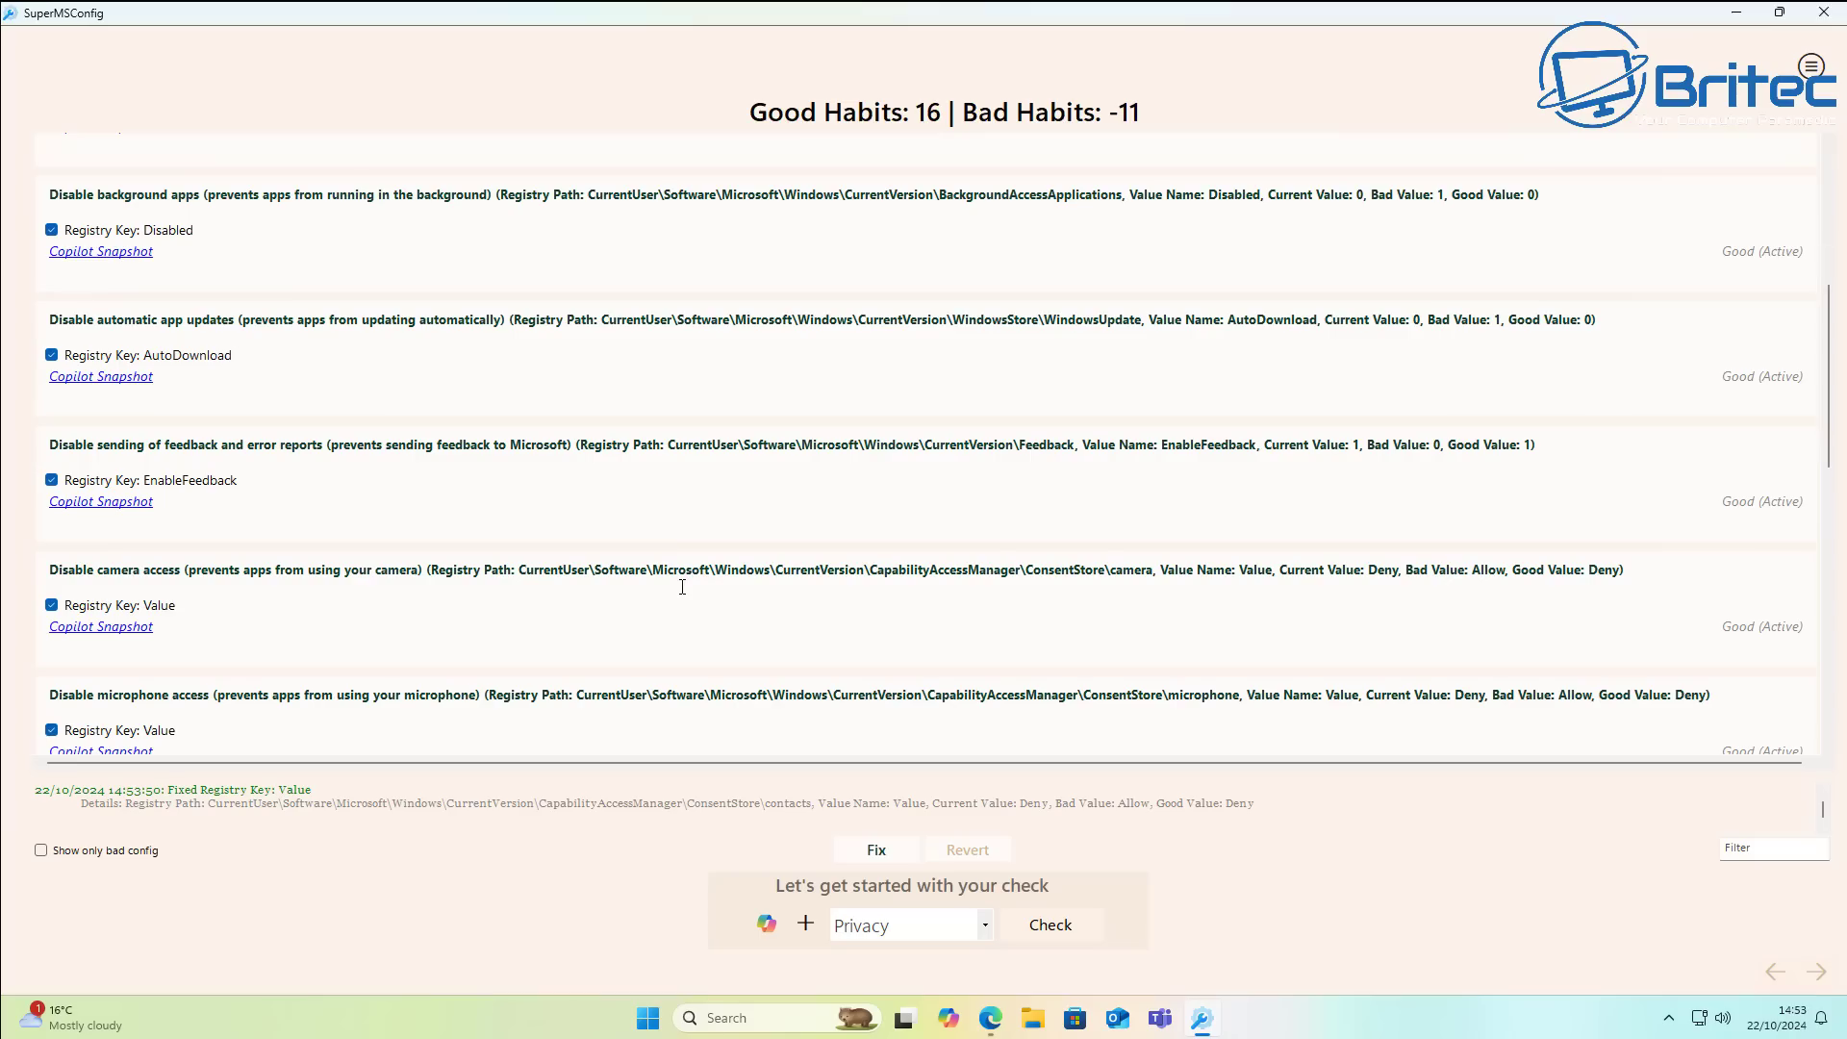
{"action": "scroll", "coordinate": [681, 589], "scroll_direction": "down", "scroll_amount": 1}
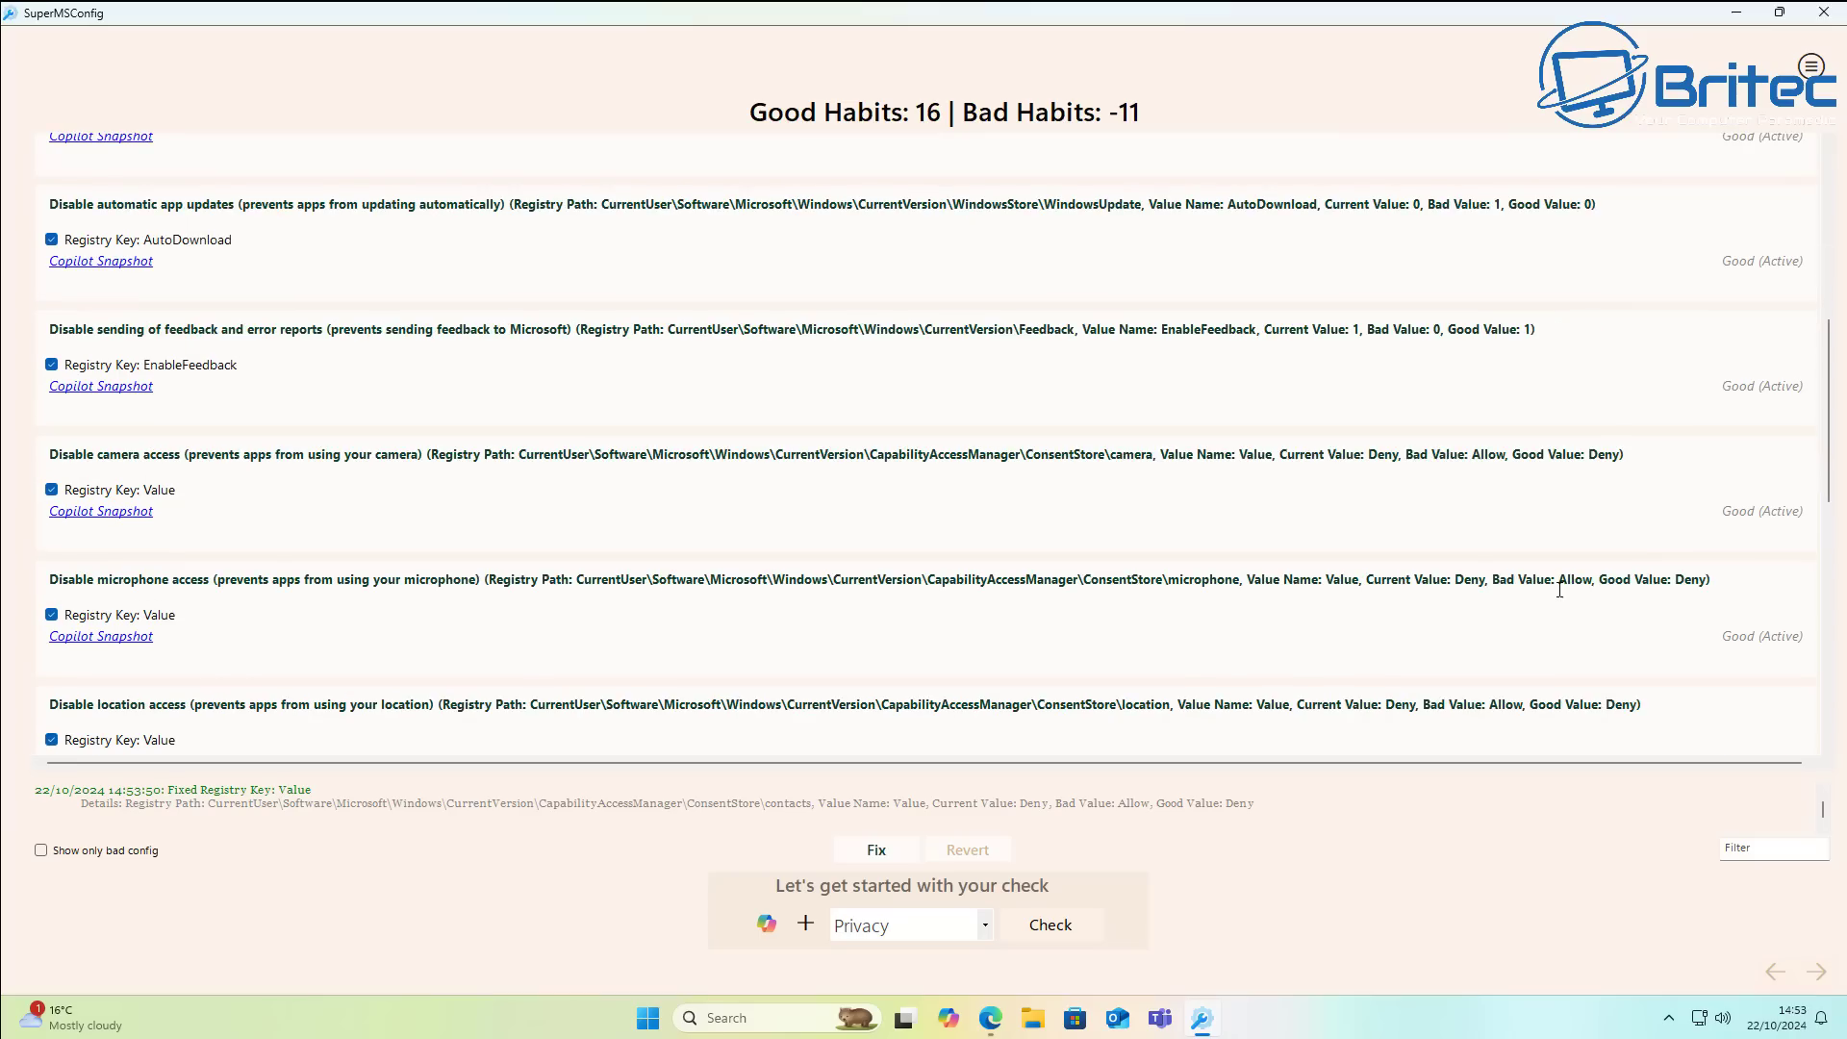
{"action": "scroll", "coordinate": [1833, 385], "scroll_direction": "down", "scroll_amount": 5}
{"action": "scroll", "coordinate": [924, 443], "scroll_direction": "down", "scroll_amount": 2}
{"action": "scroll", "coordinate": [1846, 200], "scroll_direction": "up", "scroll_amount": 10}
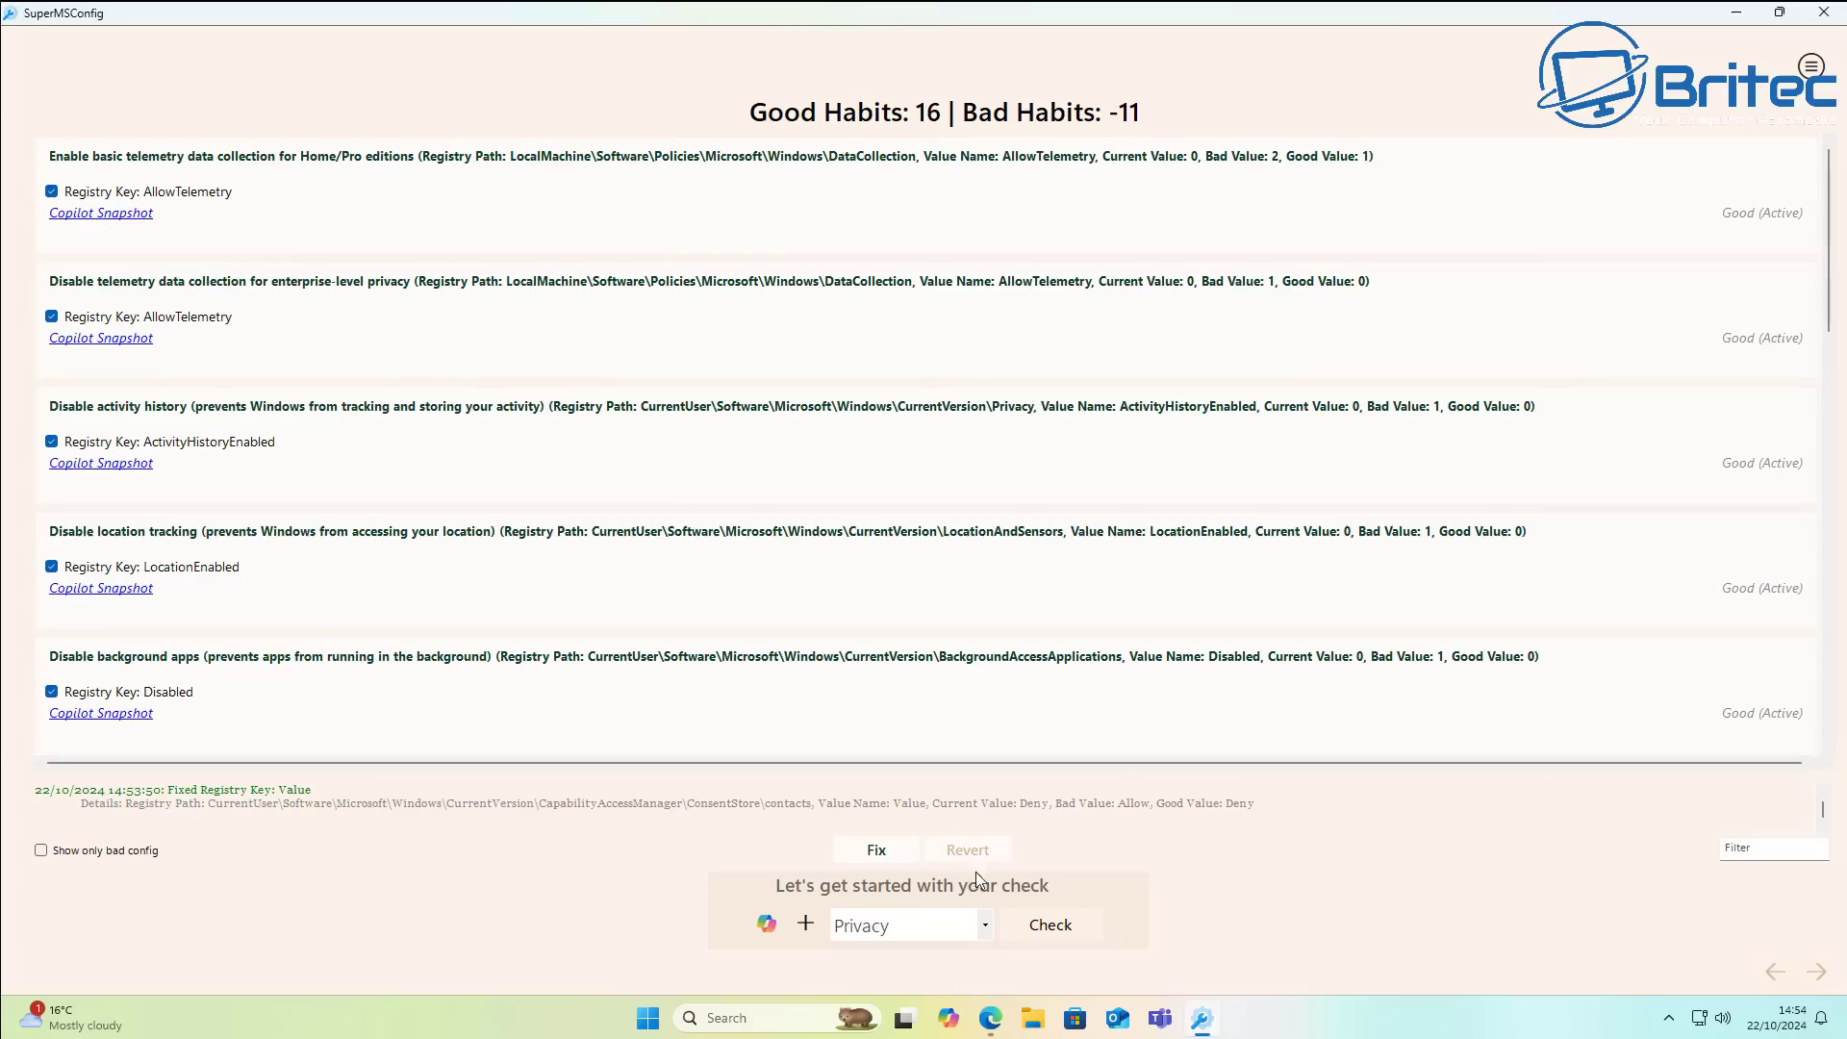
{"action": "left_click", "coordinate": [983, 925]}
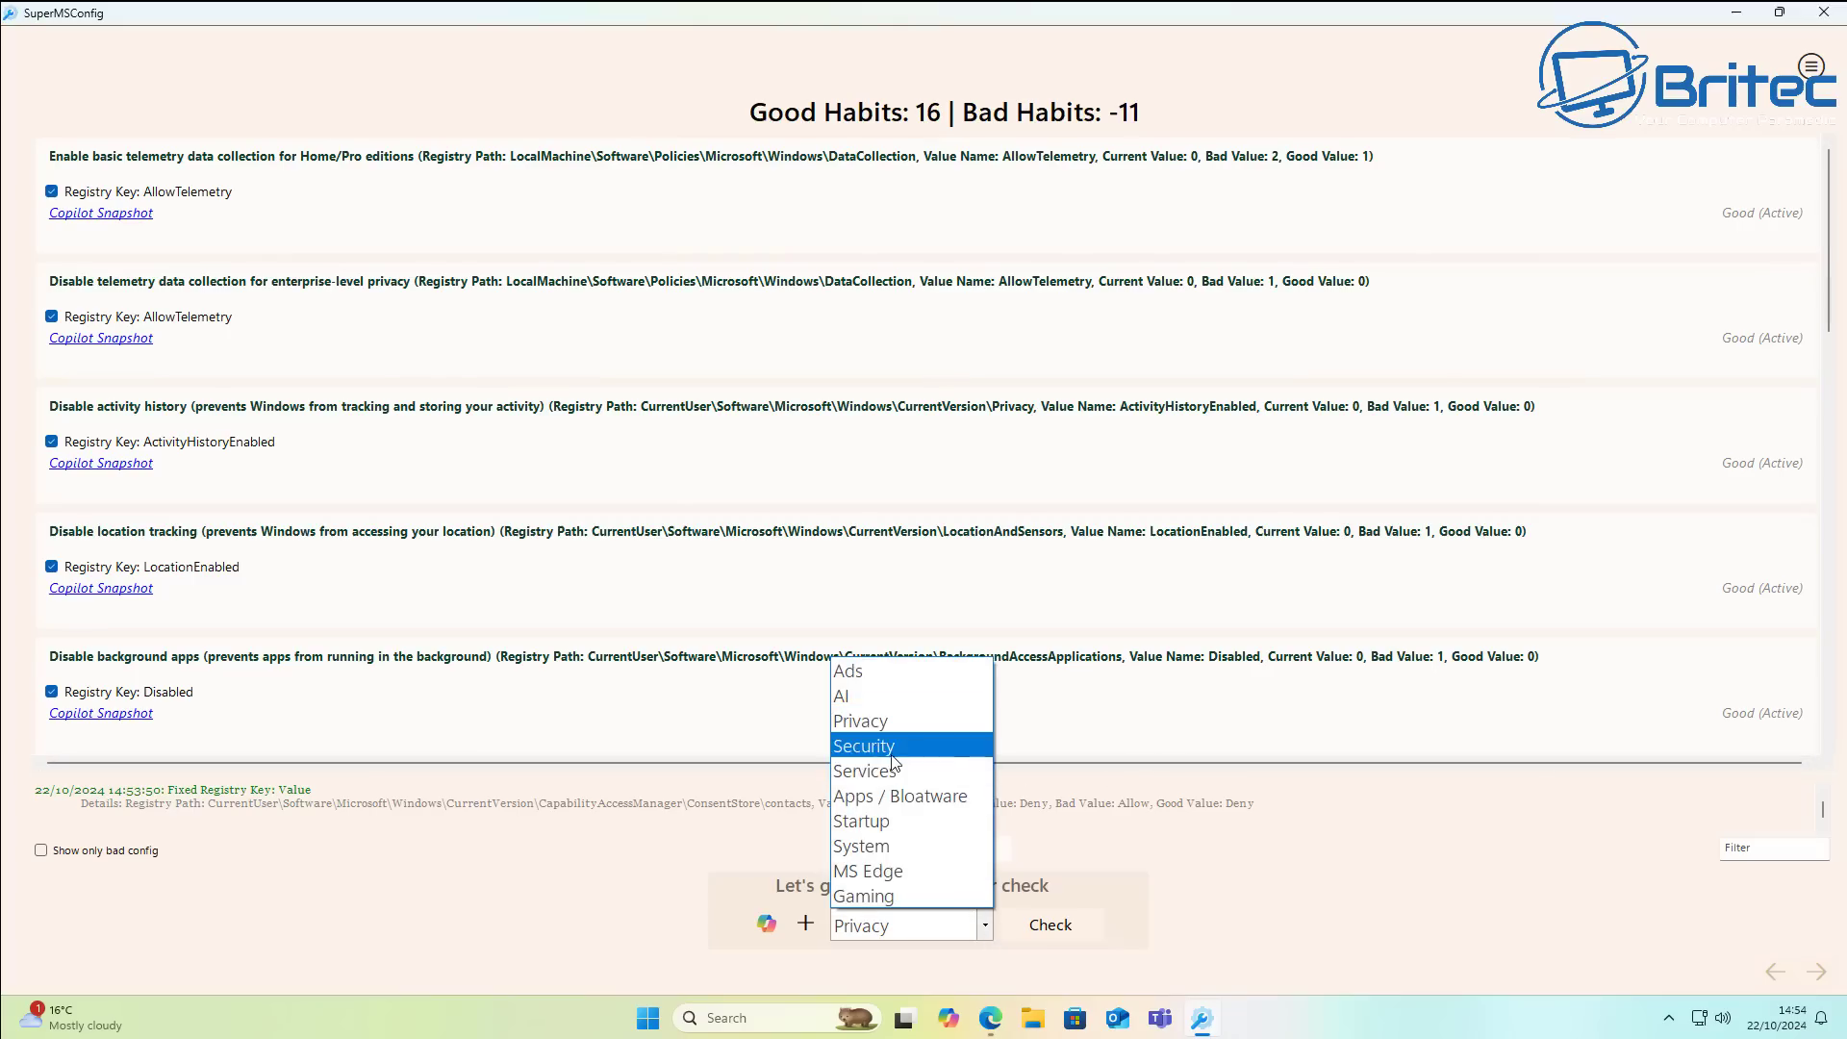
{"action": "left_click", "coordinate": [893, 747]}
{"action": "left_click", "coordinate": [1018, 932]}
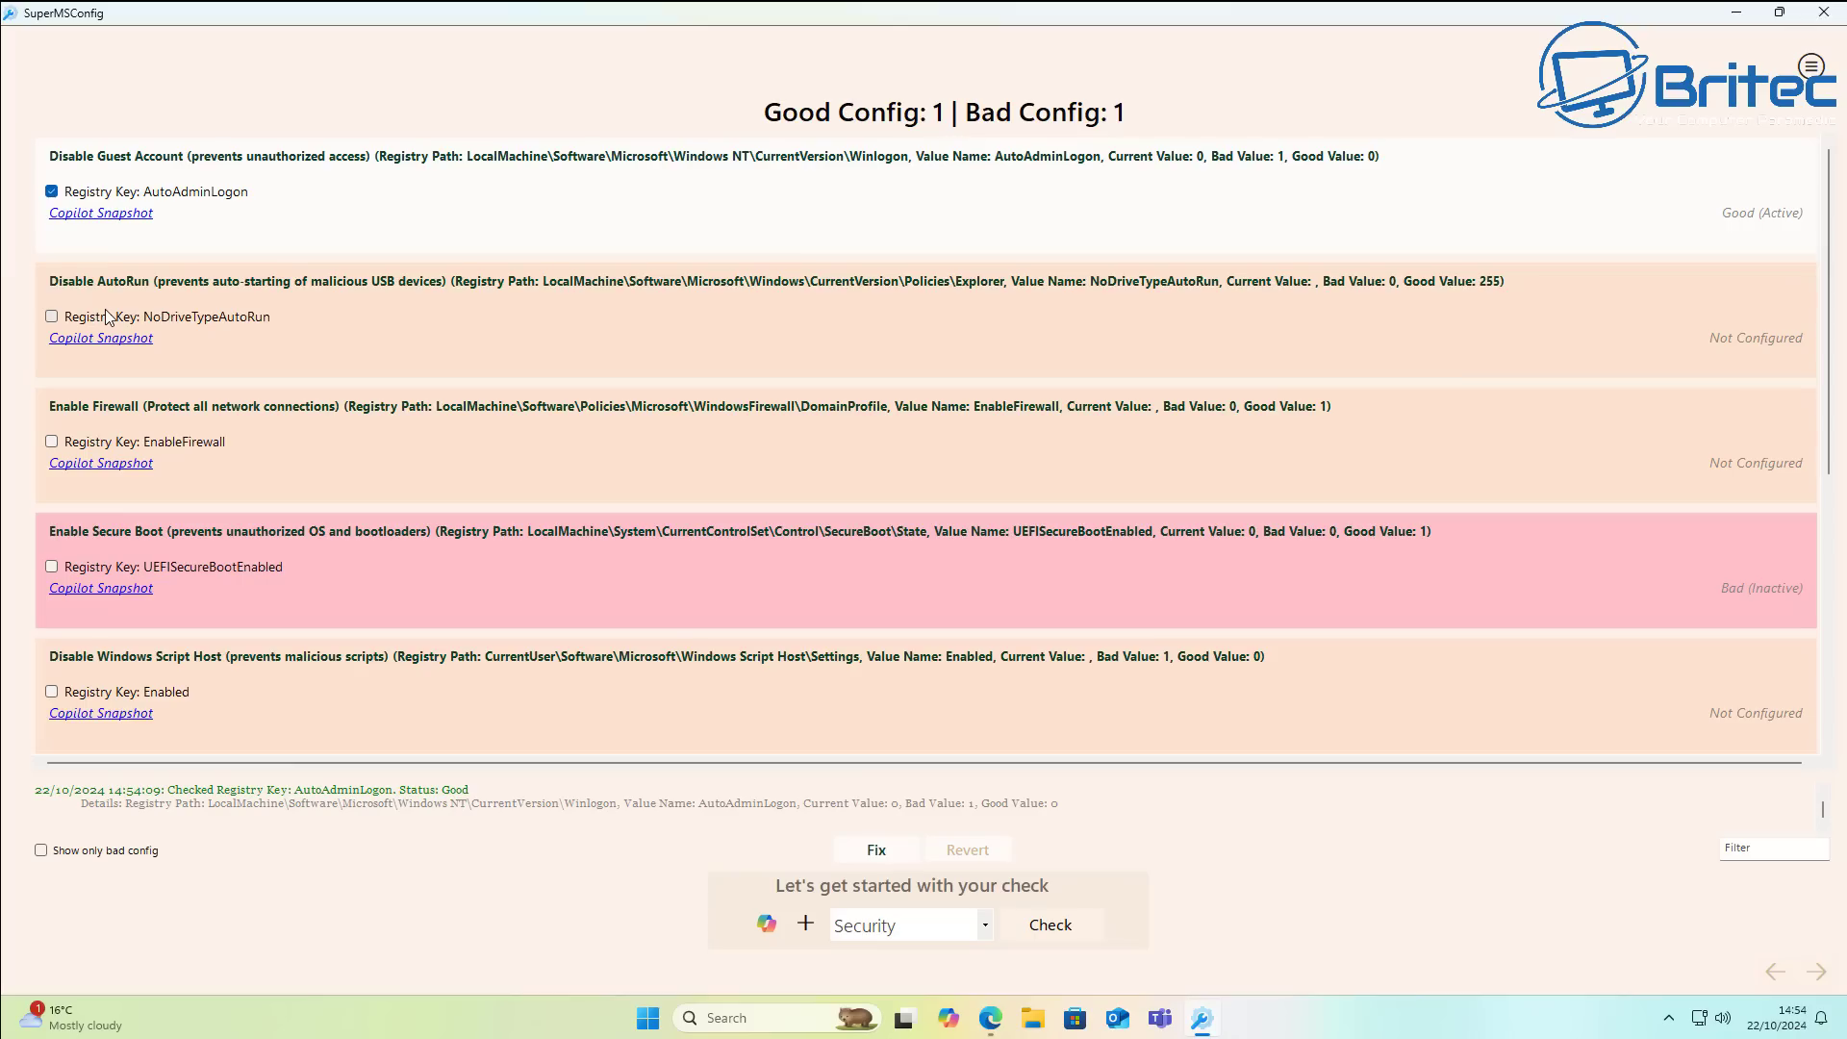
- Enable the tweaks for disabling AutoRun, enabling the firewall and disabling Windows Script Host, and apply all listed Security settings
{"action": "left_click", "coordinate": [52, 318]}
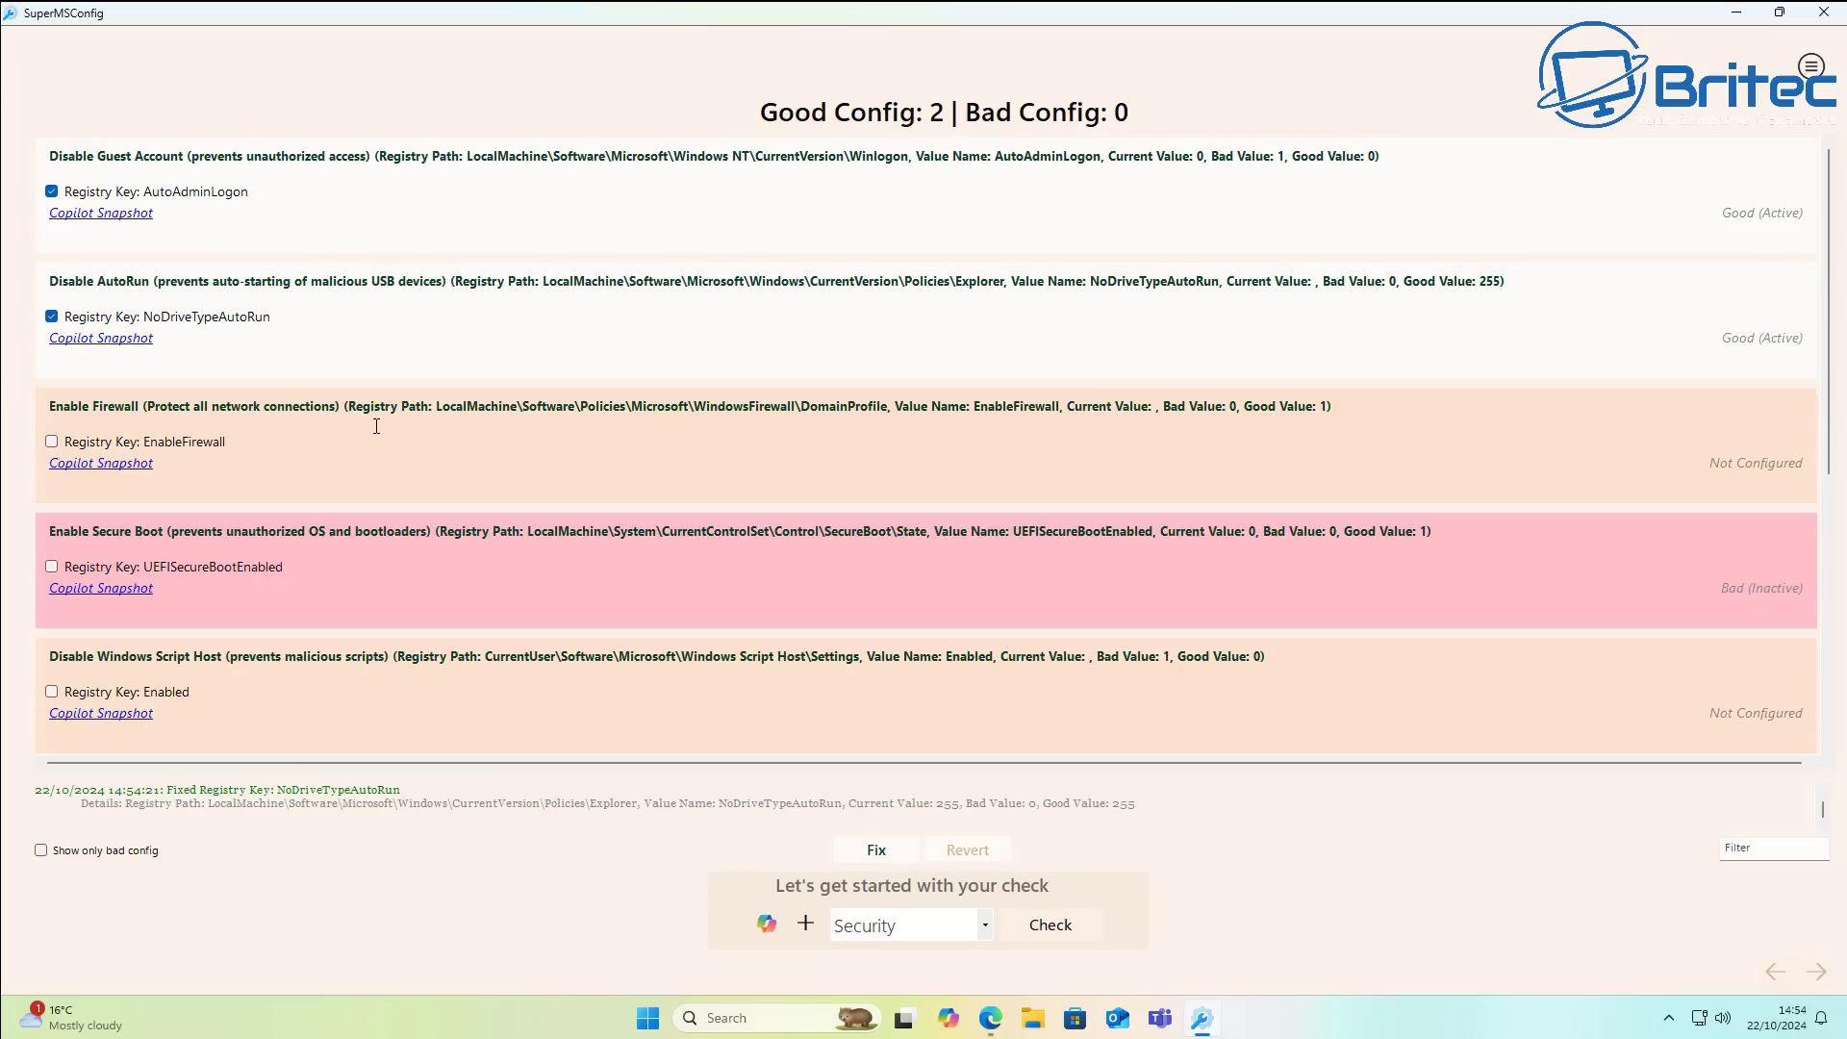
{"action": "left_click", "coordinate": [52, 442]}
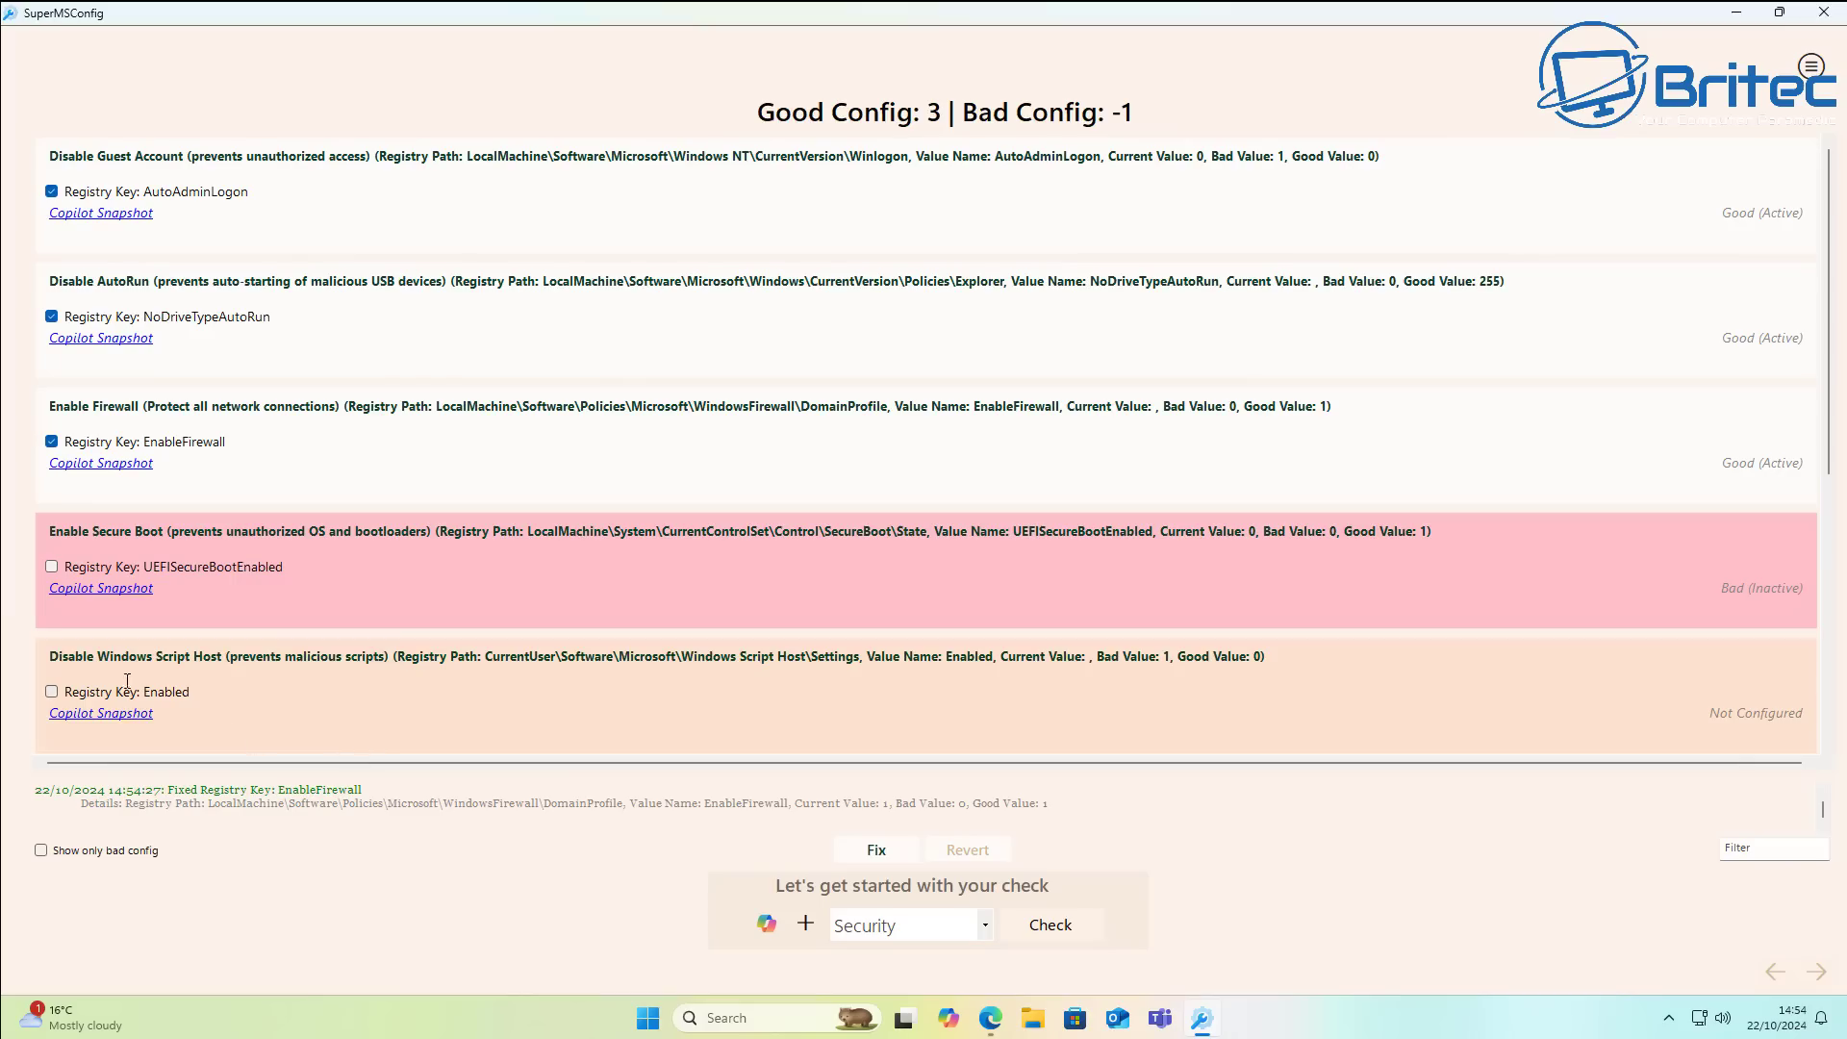
{"action": "left_click", "coordinate": [51, 692]}
{"action": "left_click", "coordinate": [875, 852]}
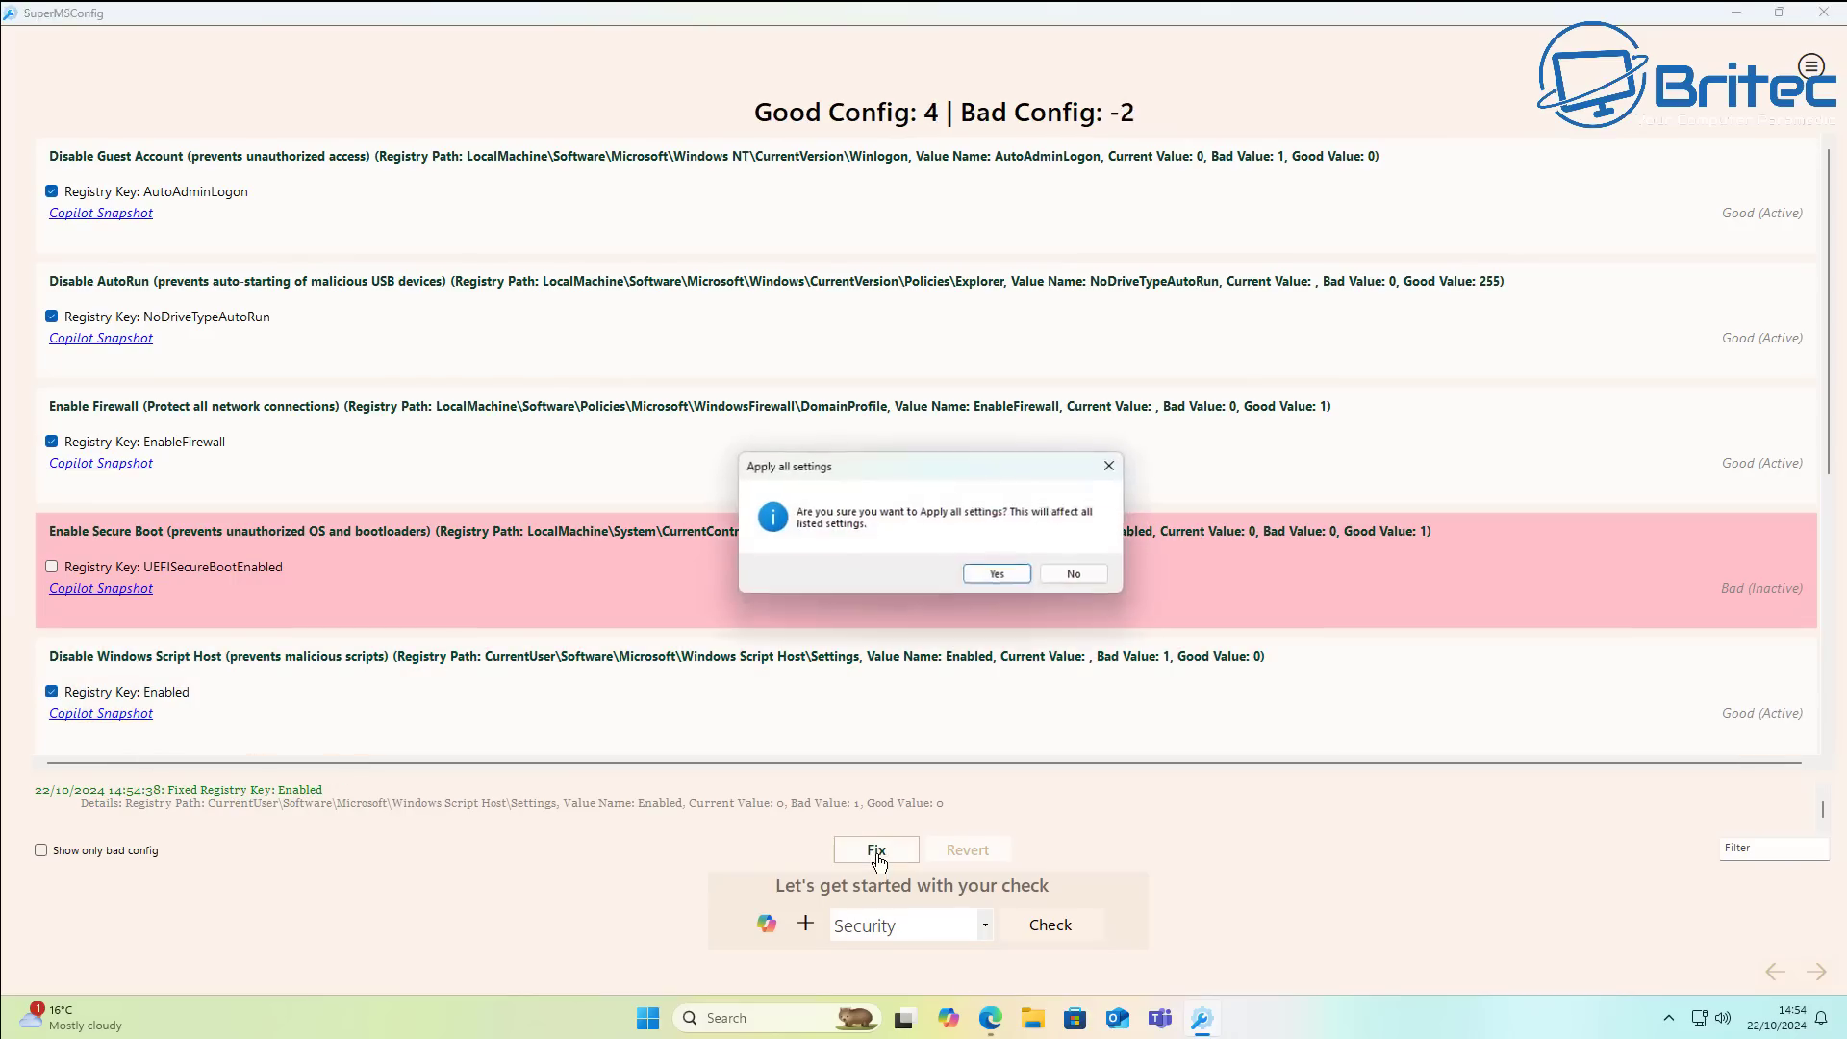
{"action": "left_click", "coordinate": [1006, 576]}
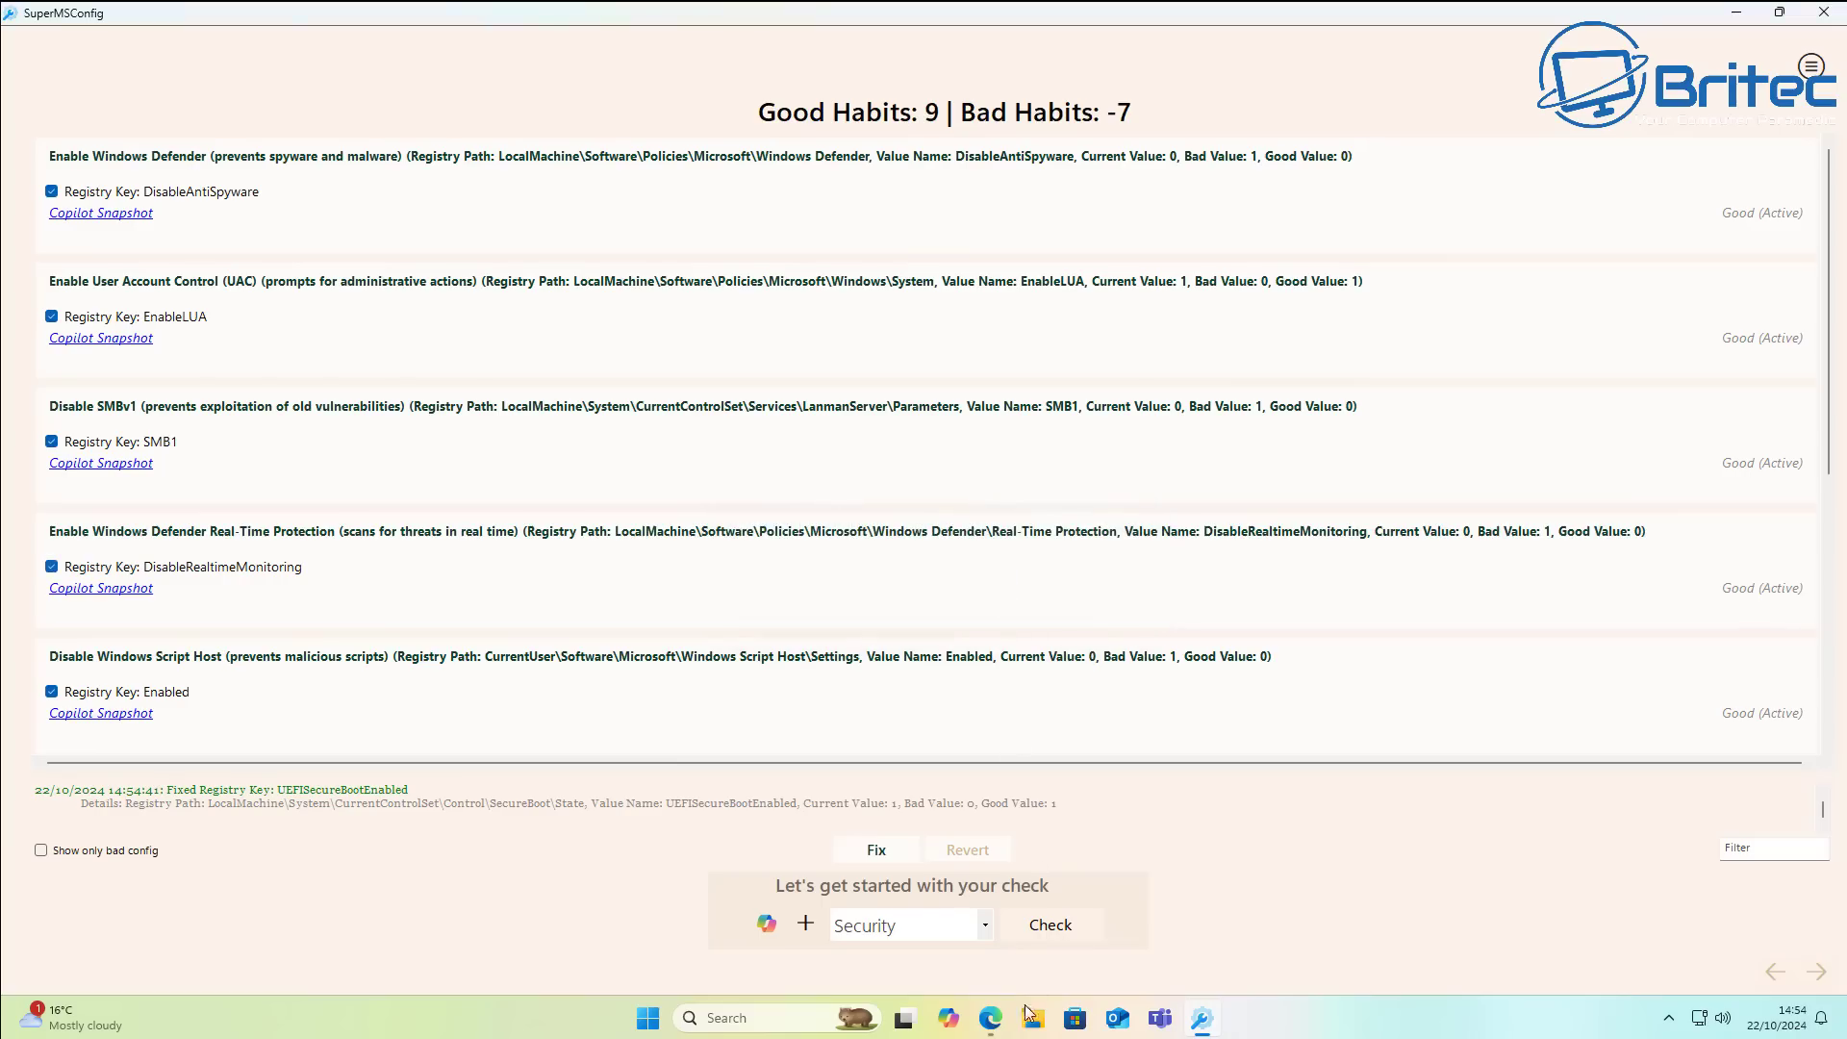
- Run the check for the Services category and look through the services that can be turned off
{"action": "left_click", "coordinate": [975, 927]}
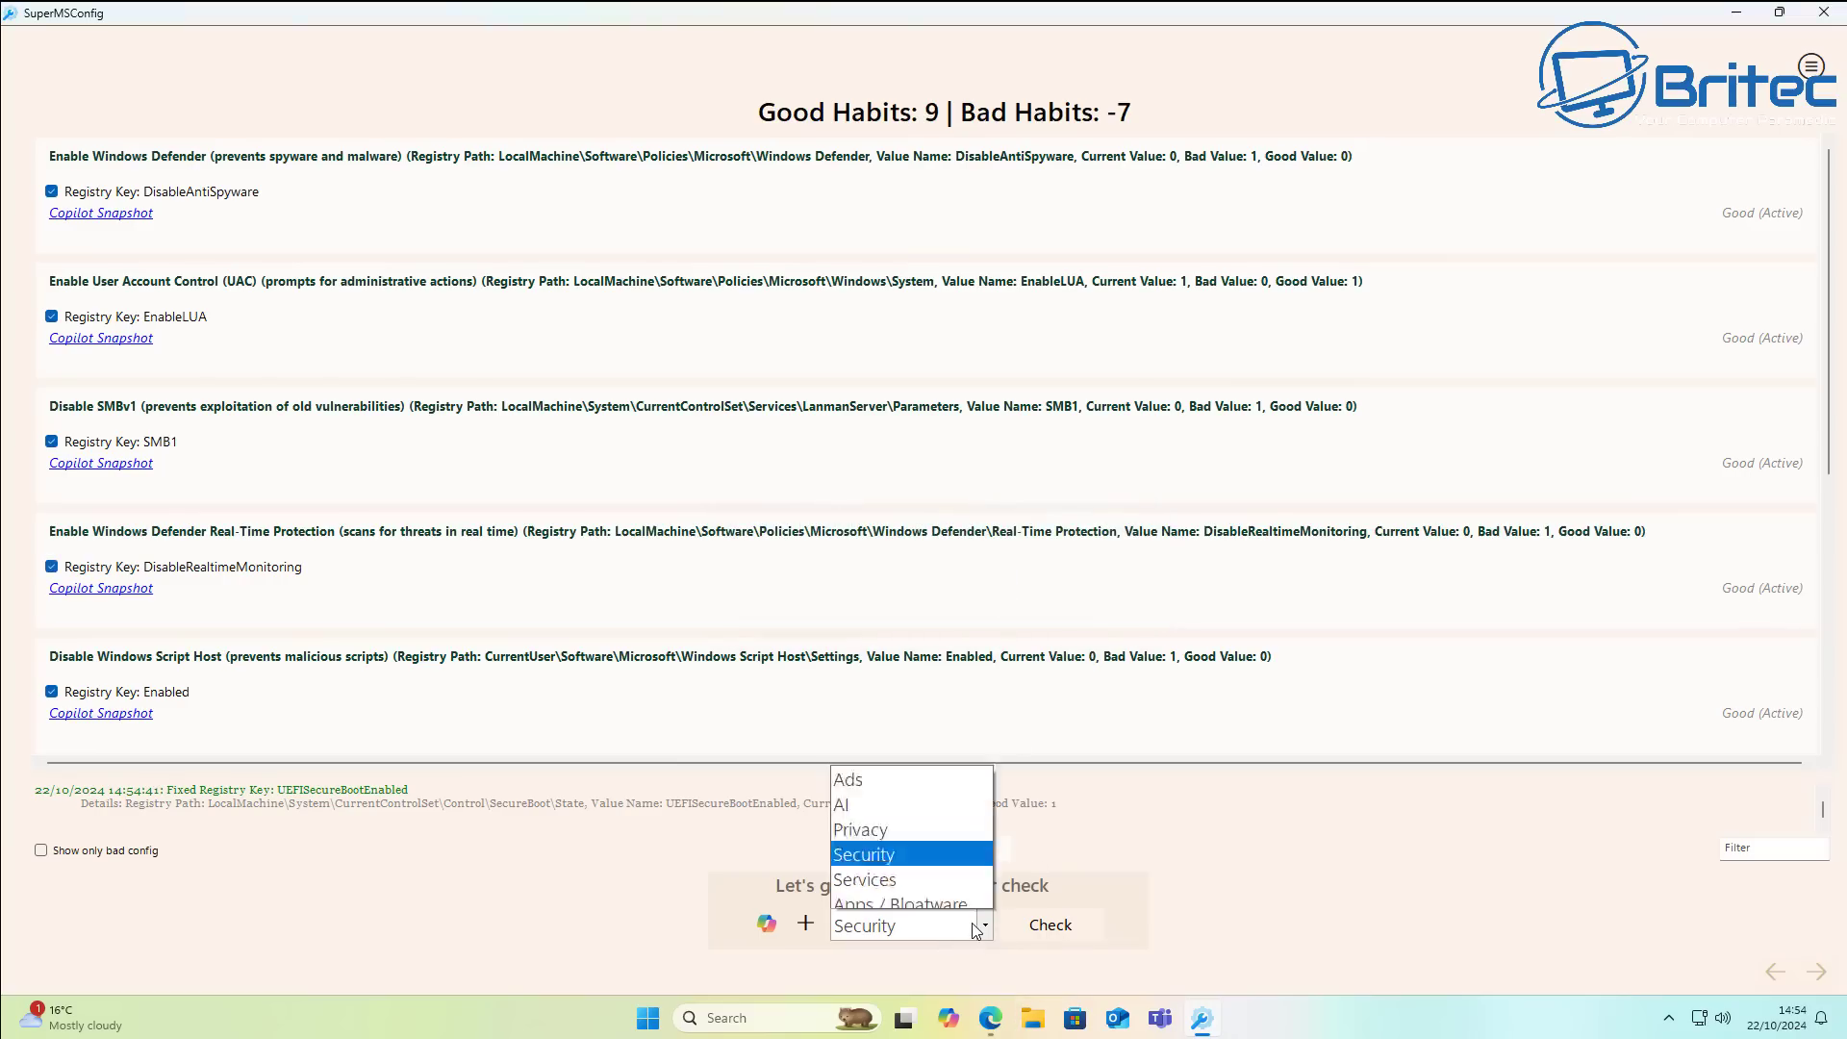
{"action": "left_click", "coordinate": [906, 773]}
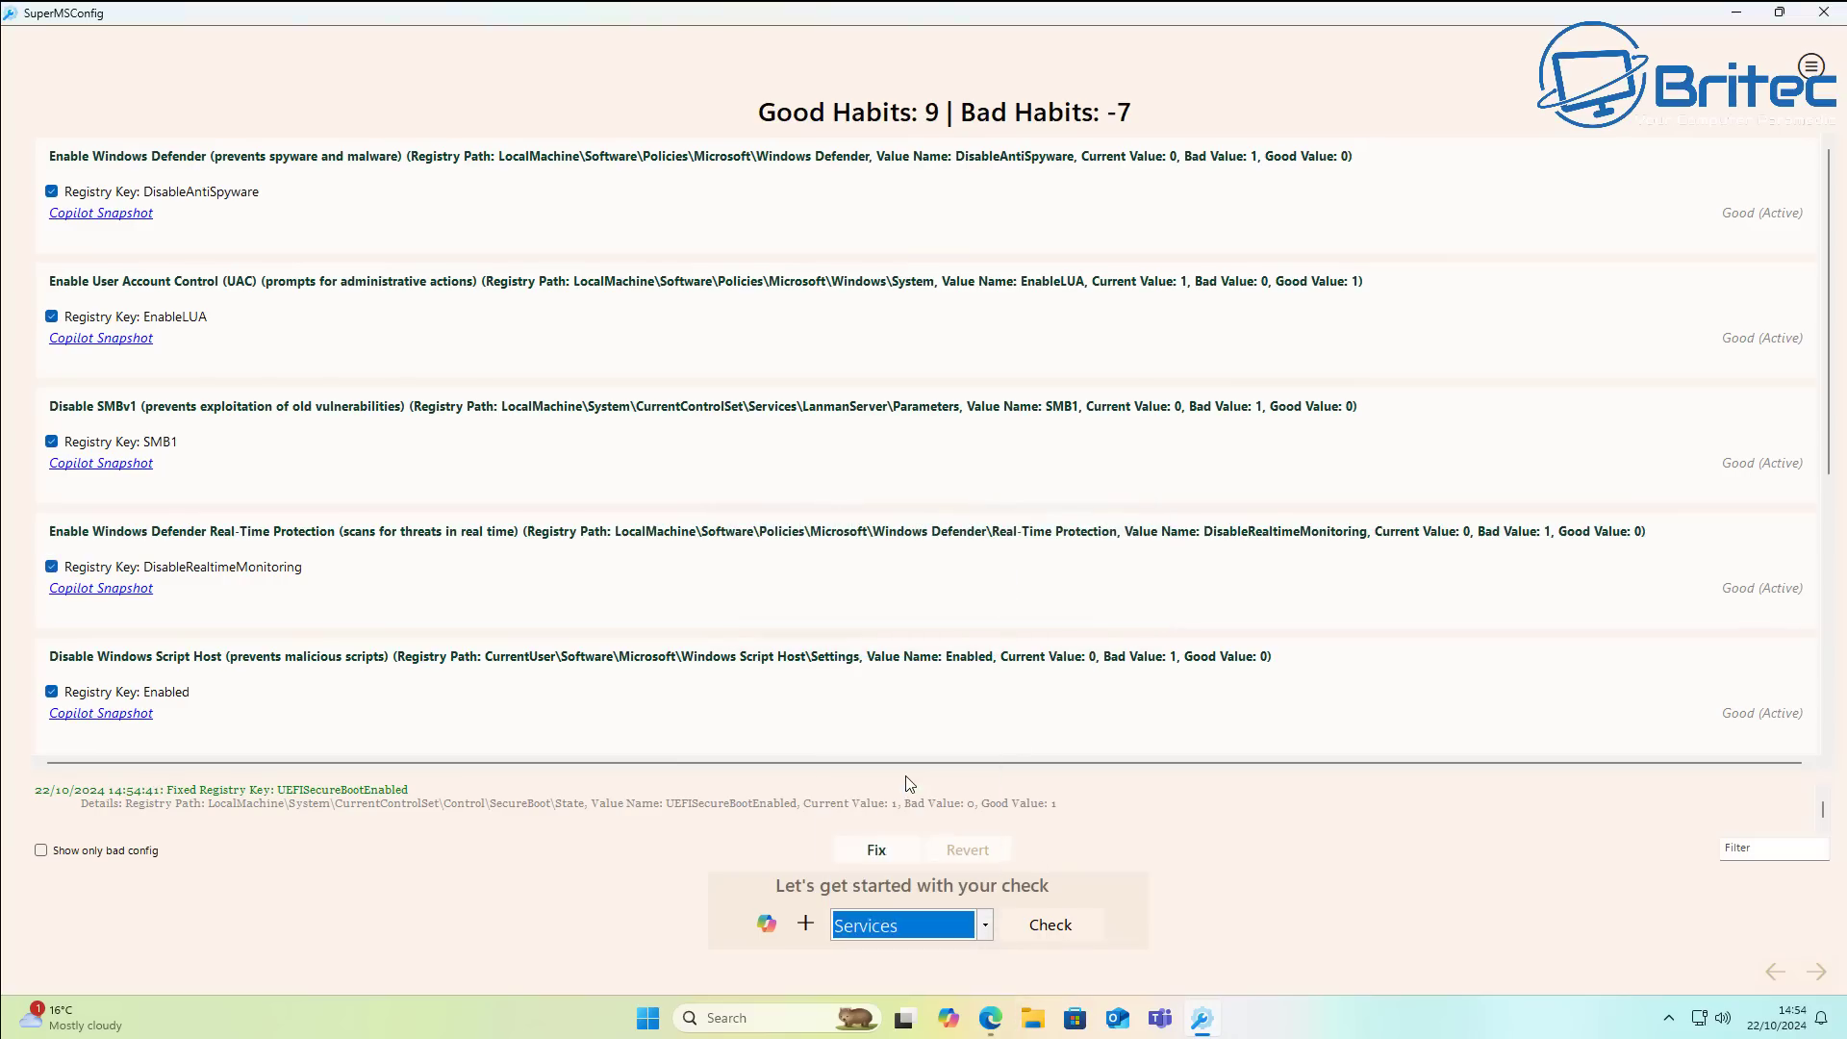
{"action": "left_click", "coordinate": [1046, 938]}
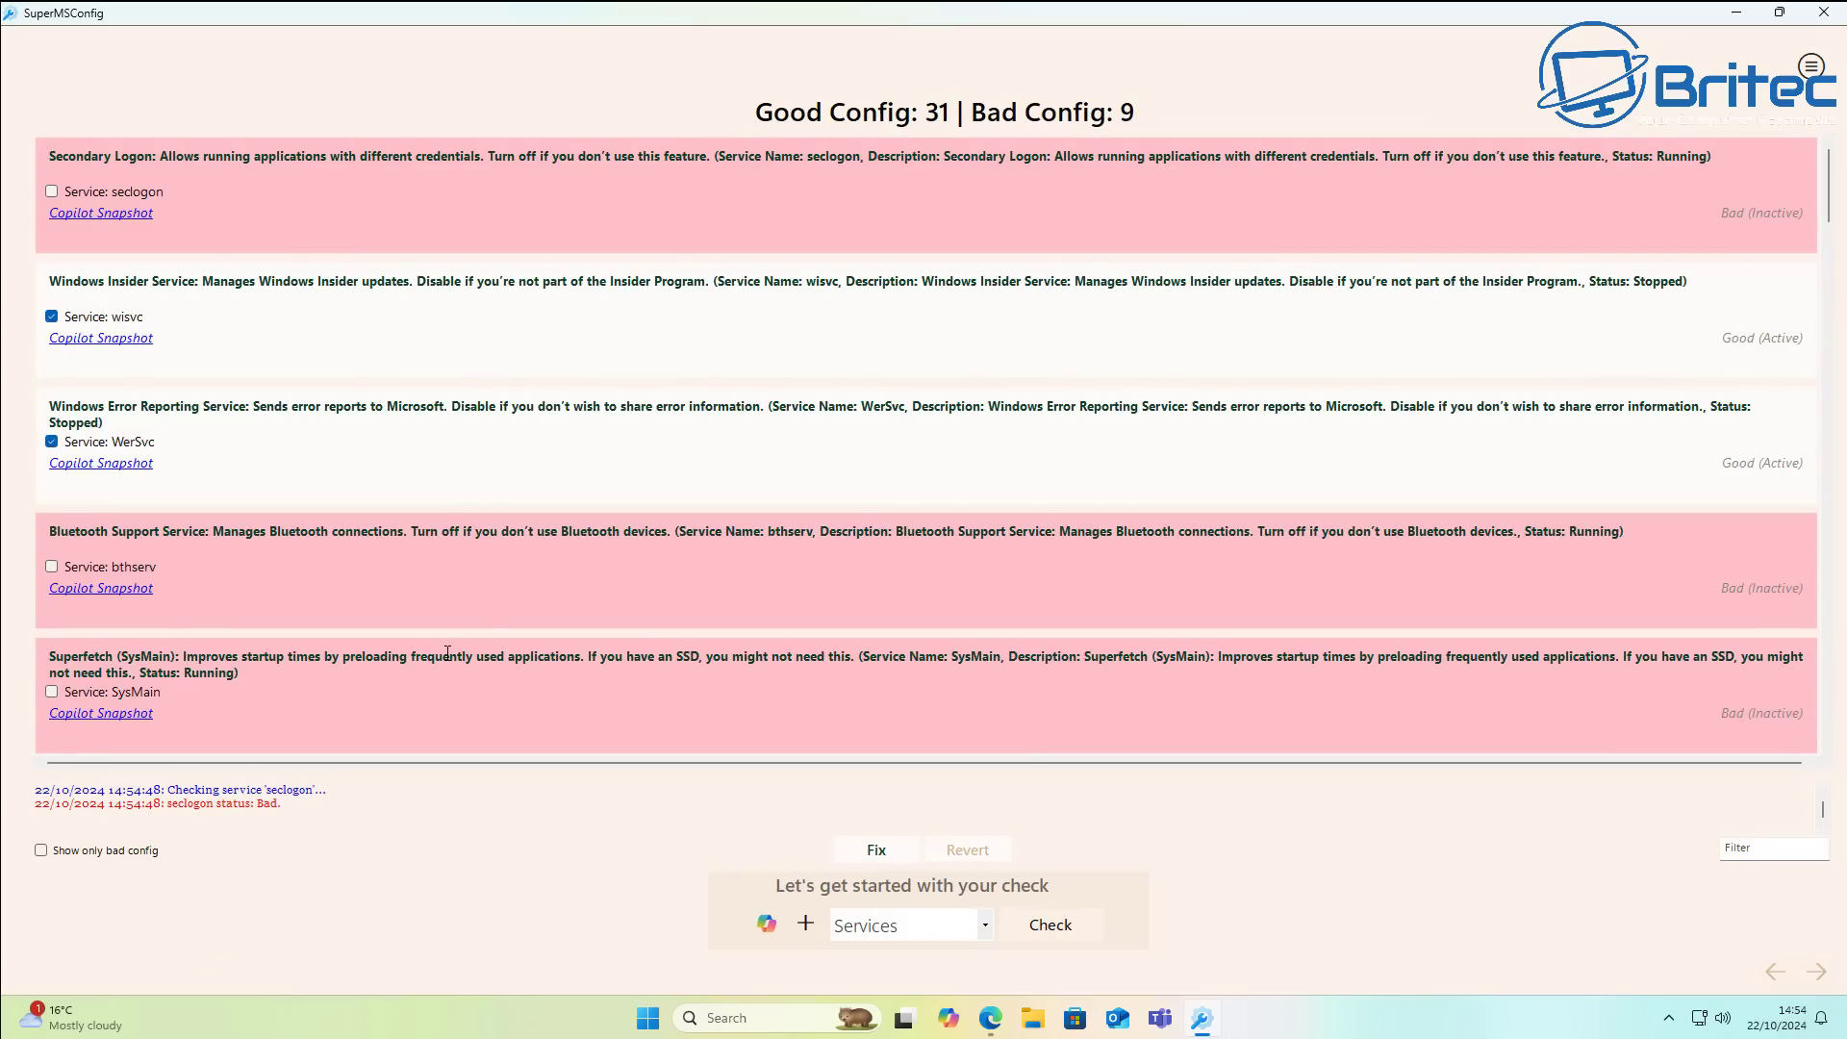
{"action": "scroll", "coordinate": [412, 635], "scroll_direction": "down", "scroll_amount": 4}
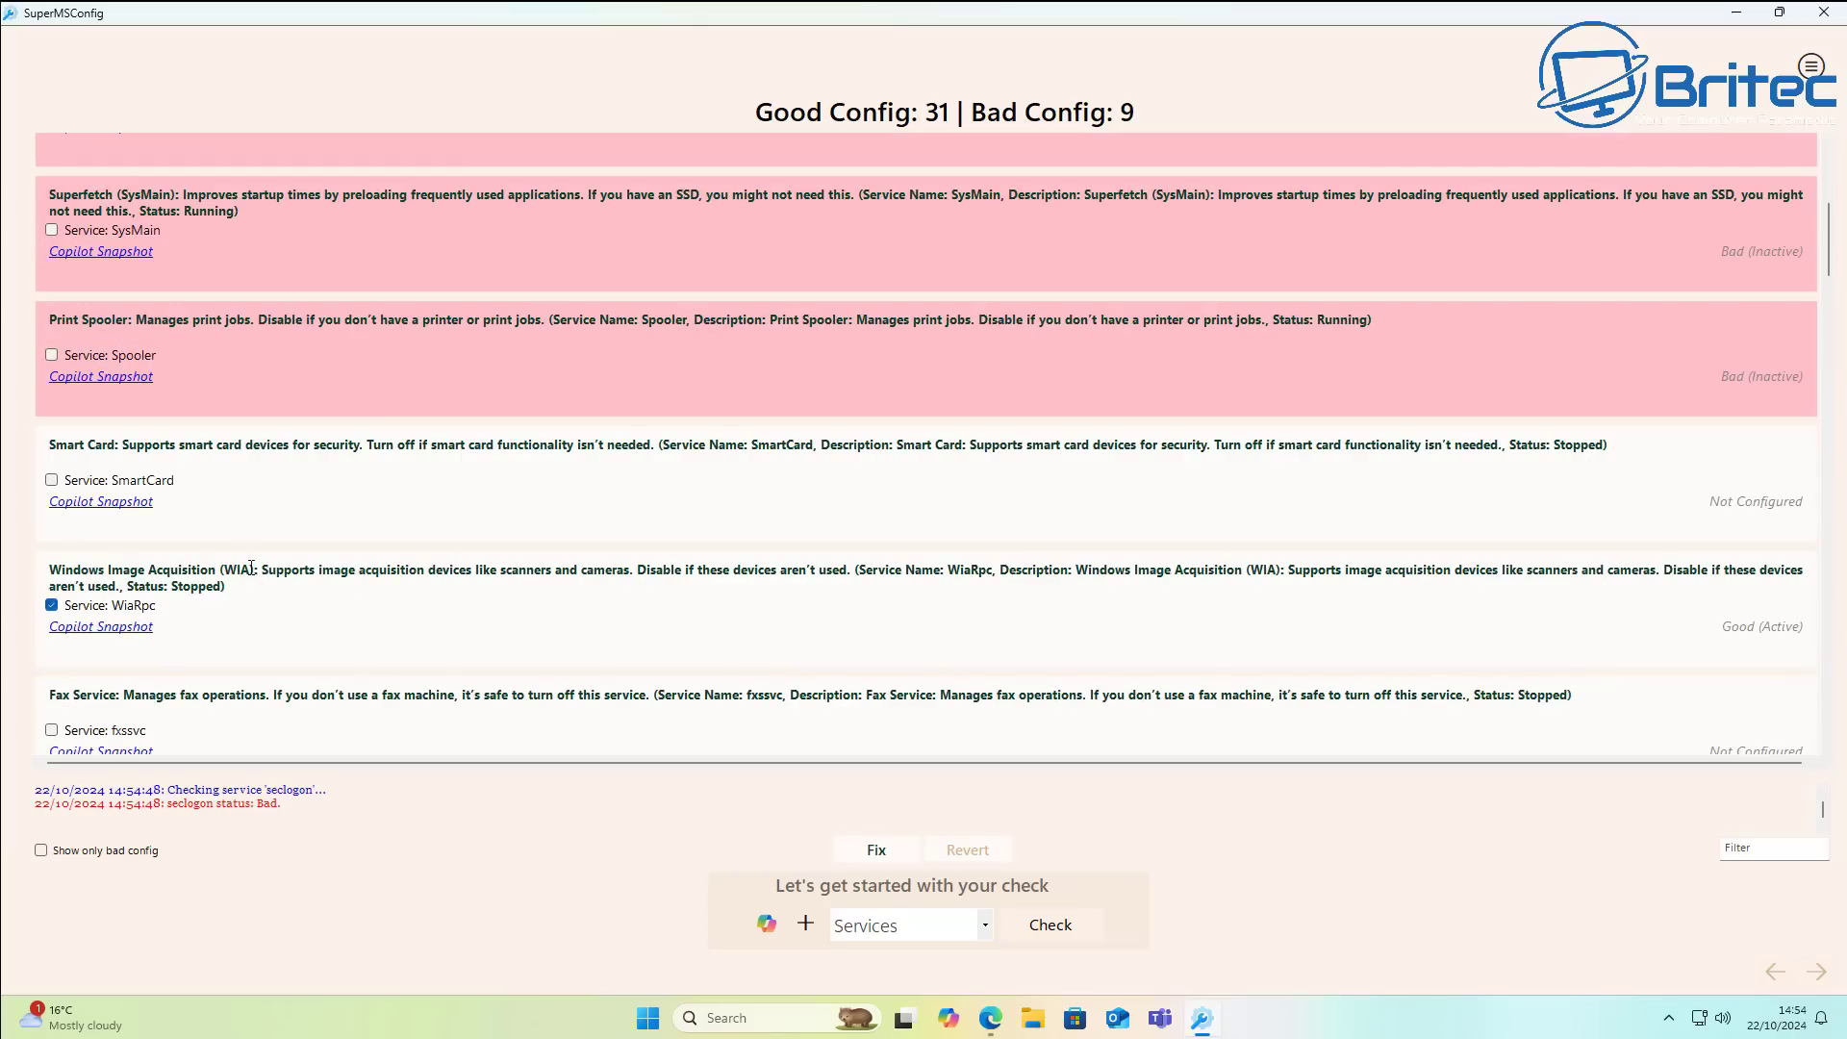
{"action": "scroll", "coordinate": [250, 568], "scroll_direction": "down", "scroll_amount": 3}
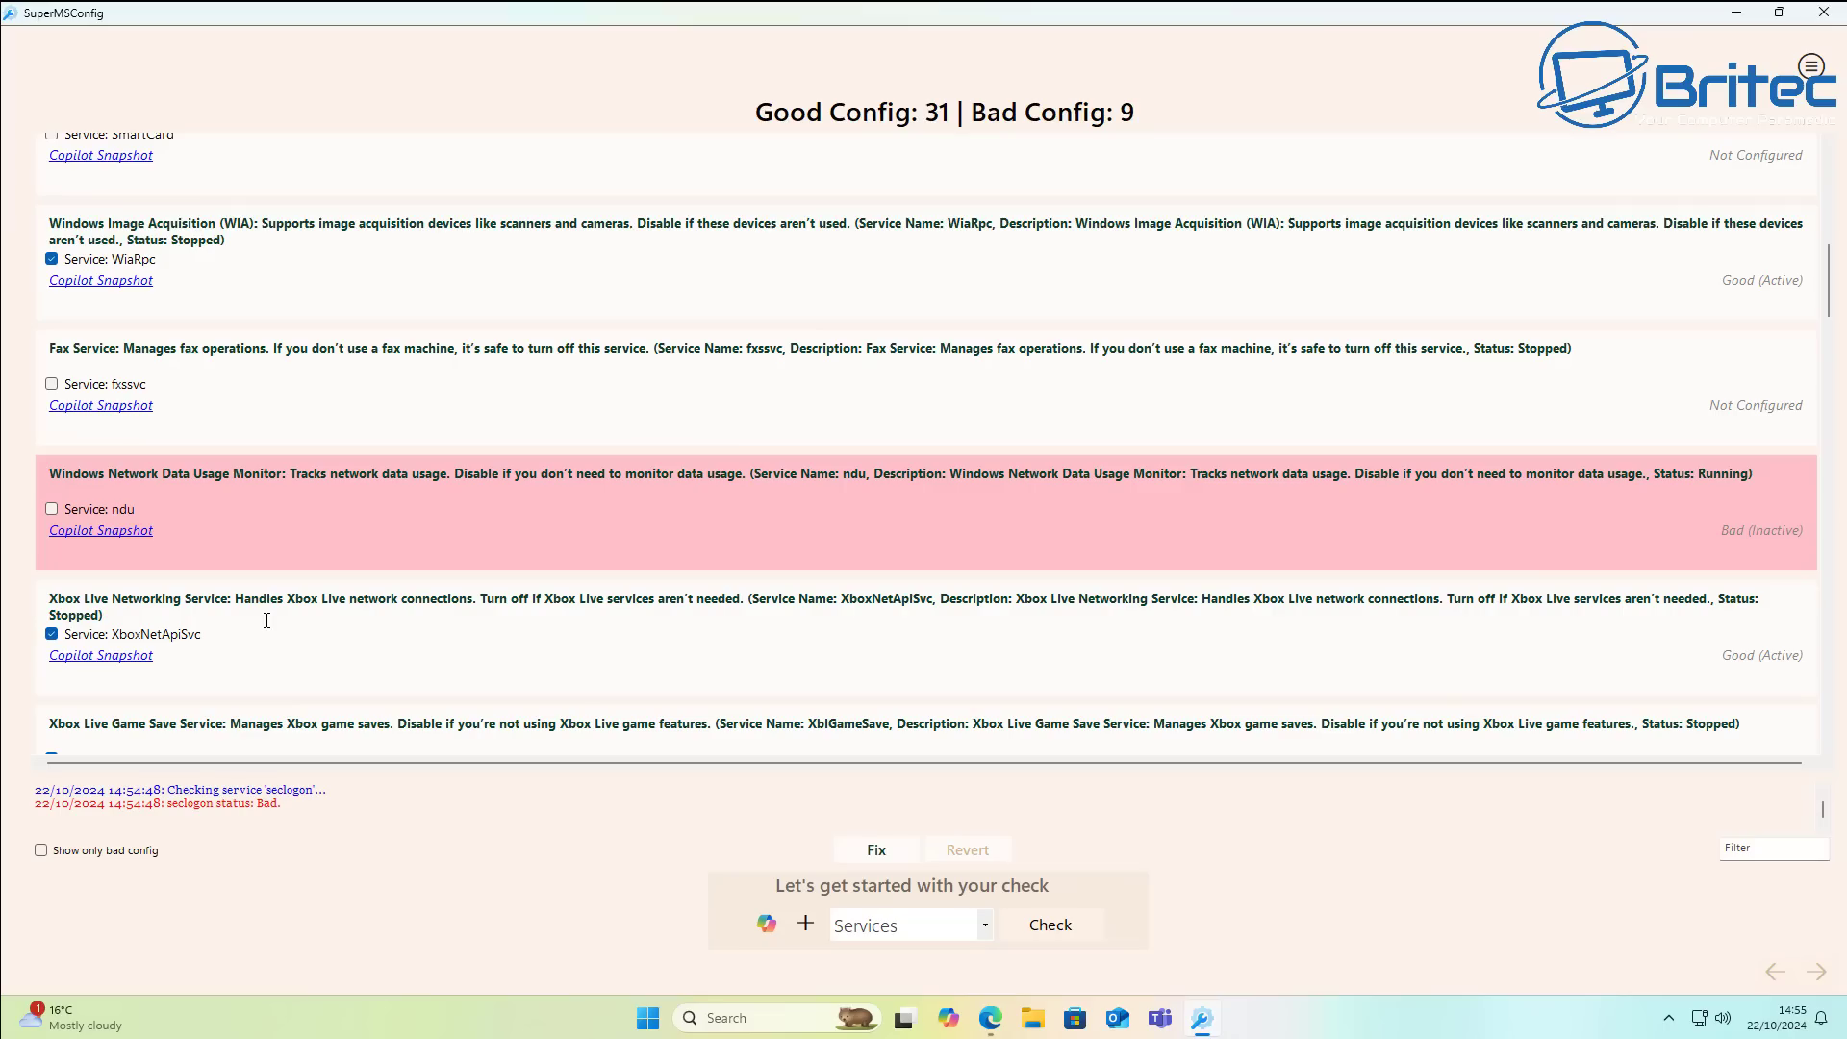
{"action": "scroll", "coordinate": [284, 311], "scroll_direction": "up", "scroll_amount": 4}
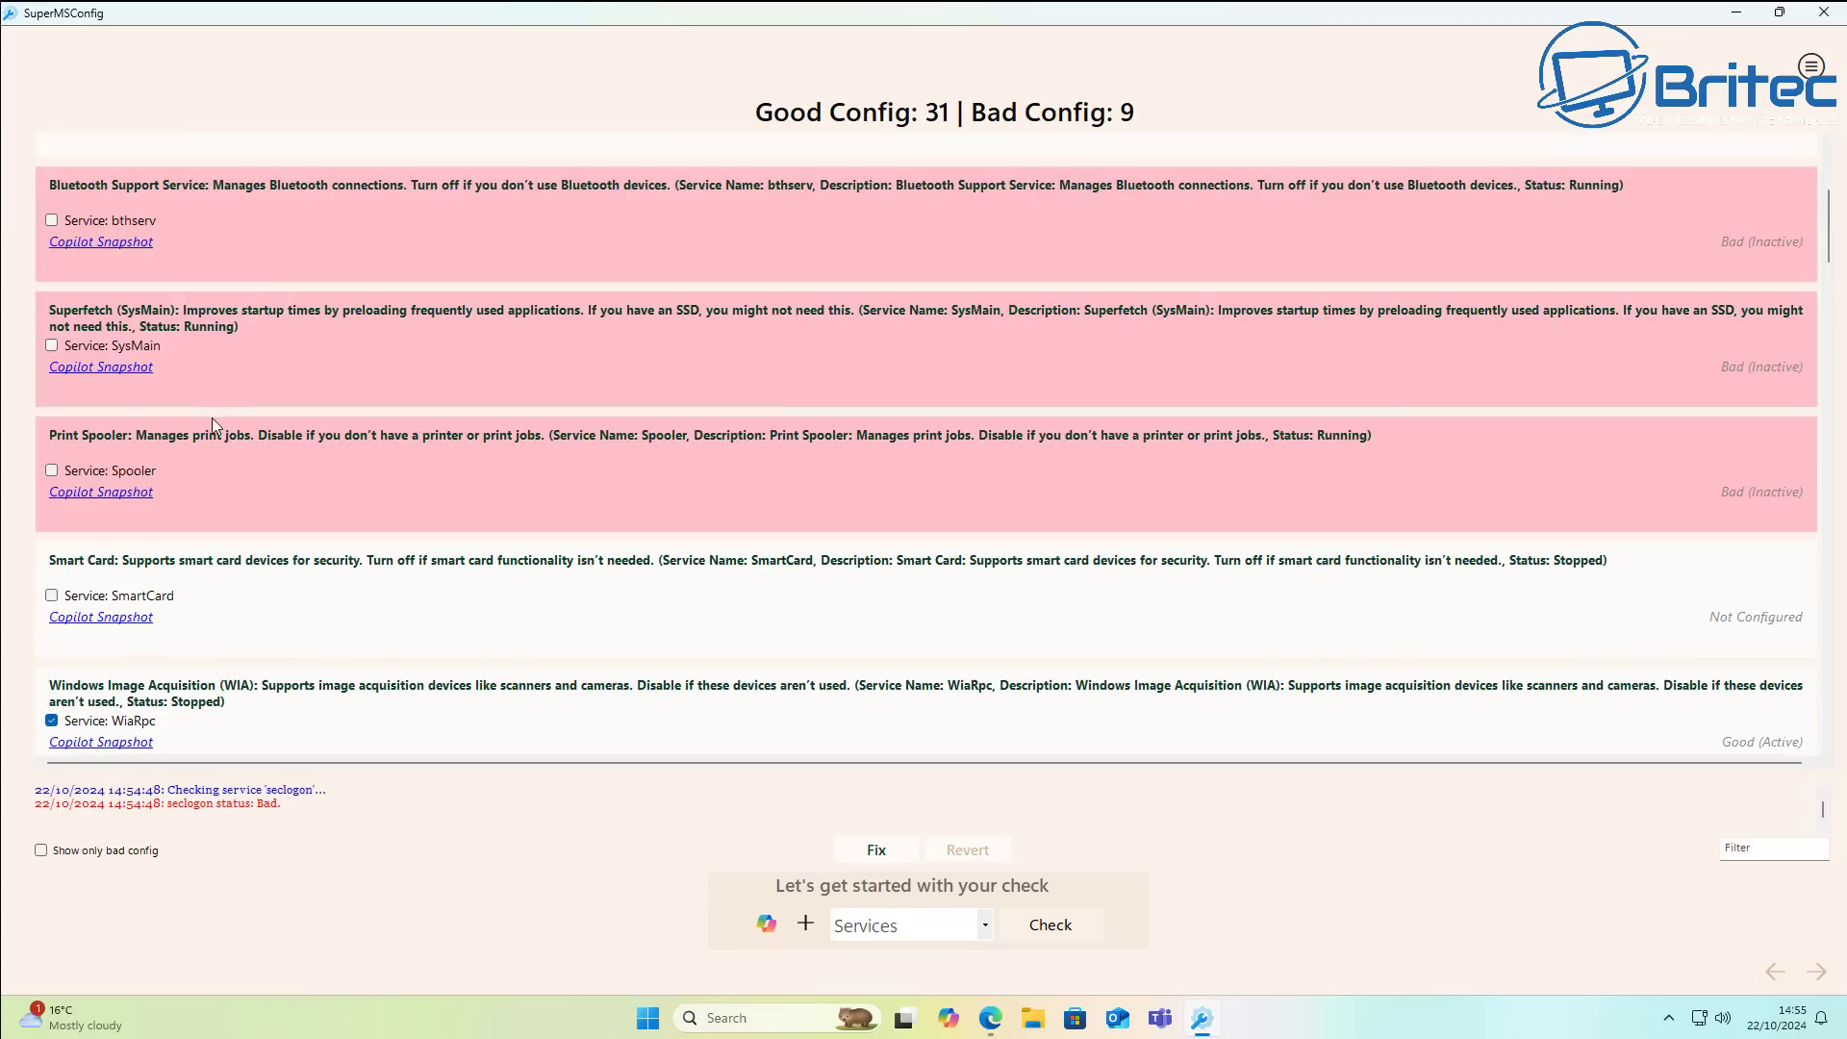
{"action": "scroll", "coordinate": [189, 498], "scroll_direction": "down", "scroll_amount": 3}
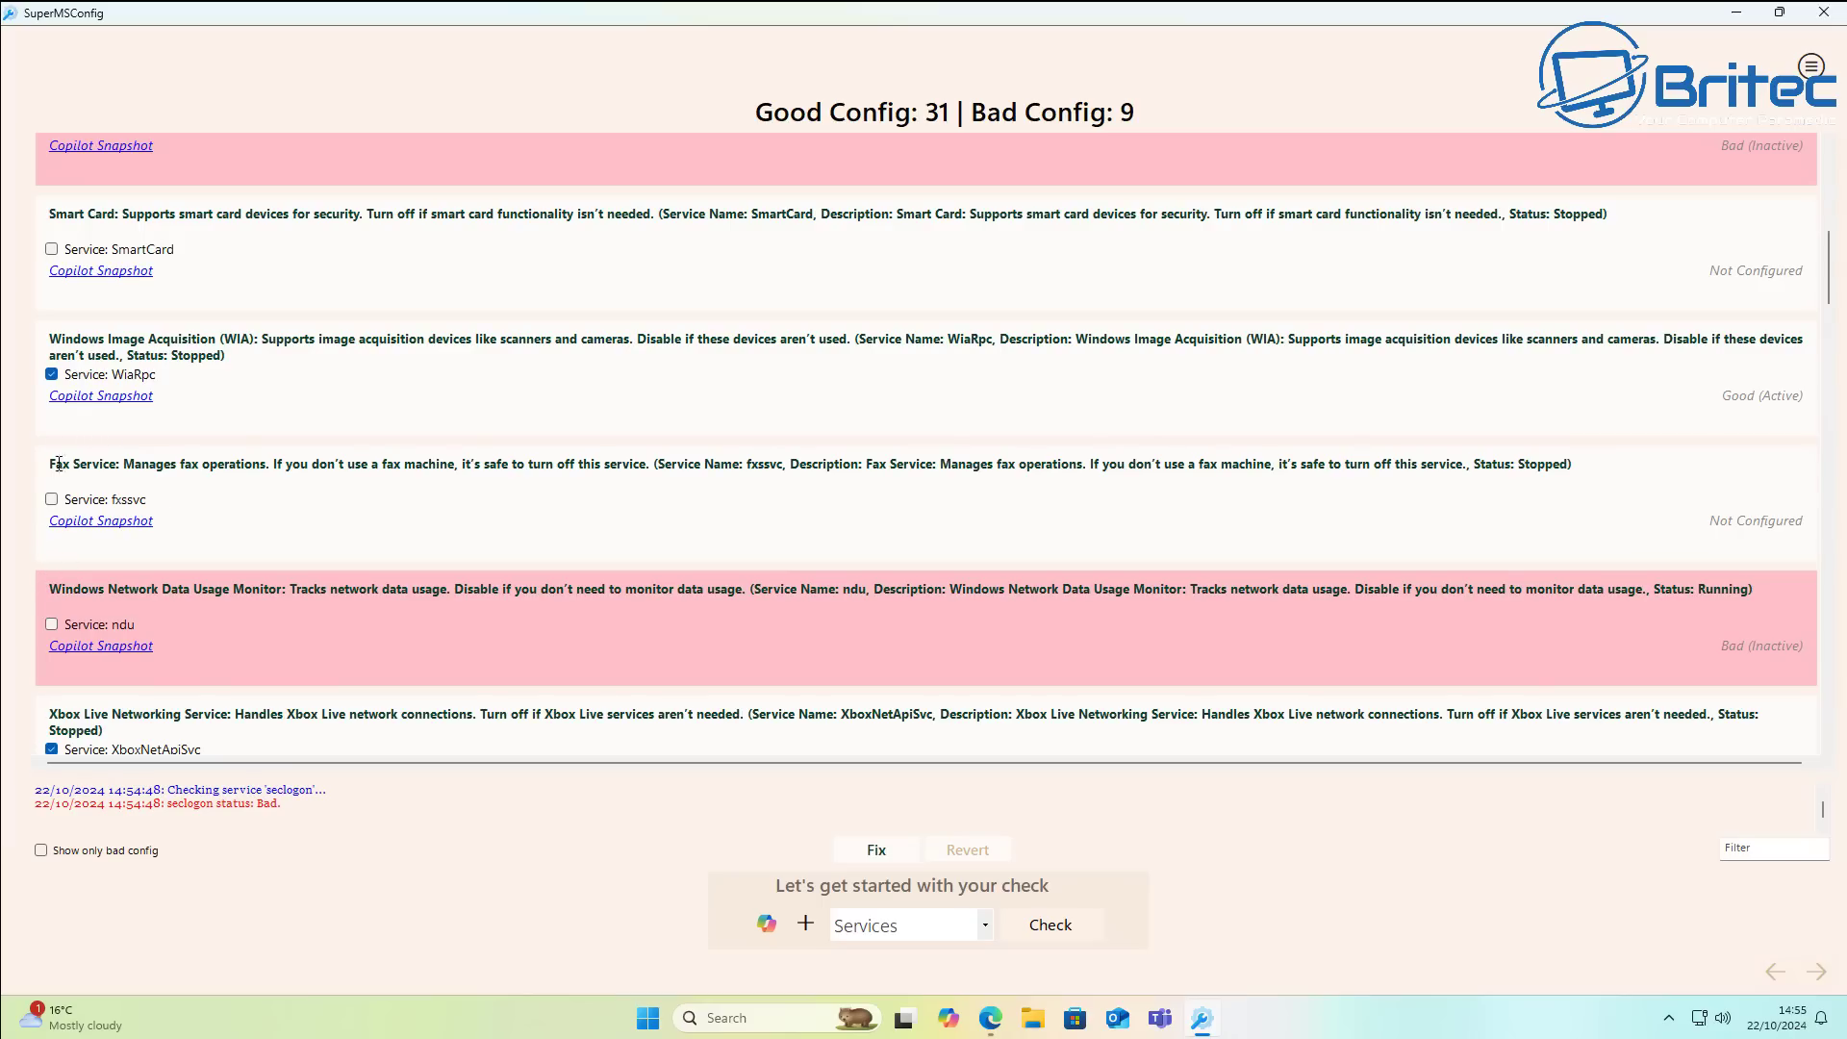
- Run the check for the Apps / Bloatware category and look through the listed removable apps
{"action": "left_click", "coordinate": [986, 928]}
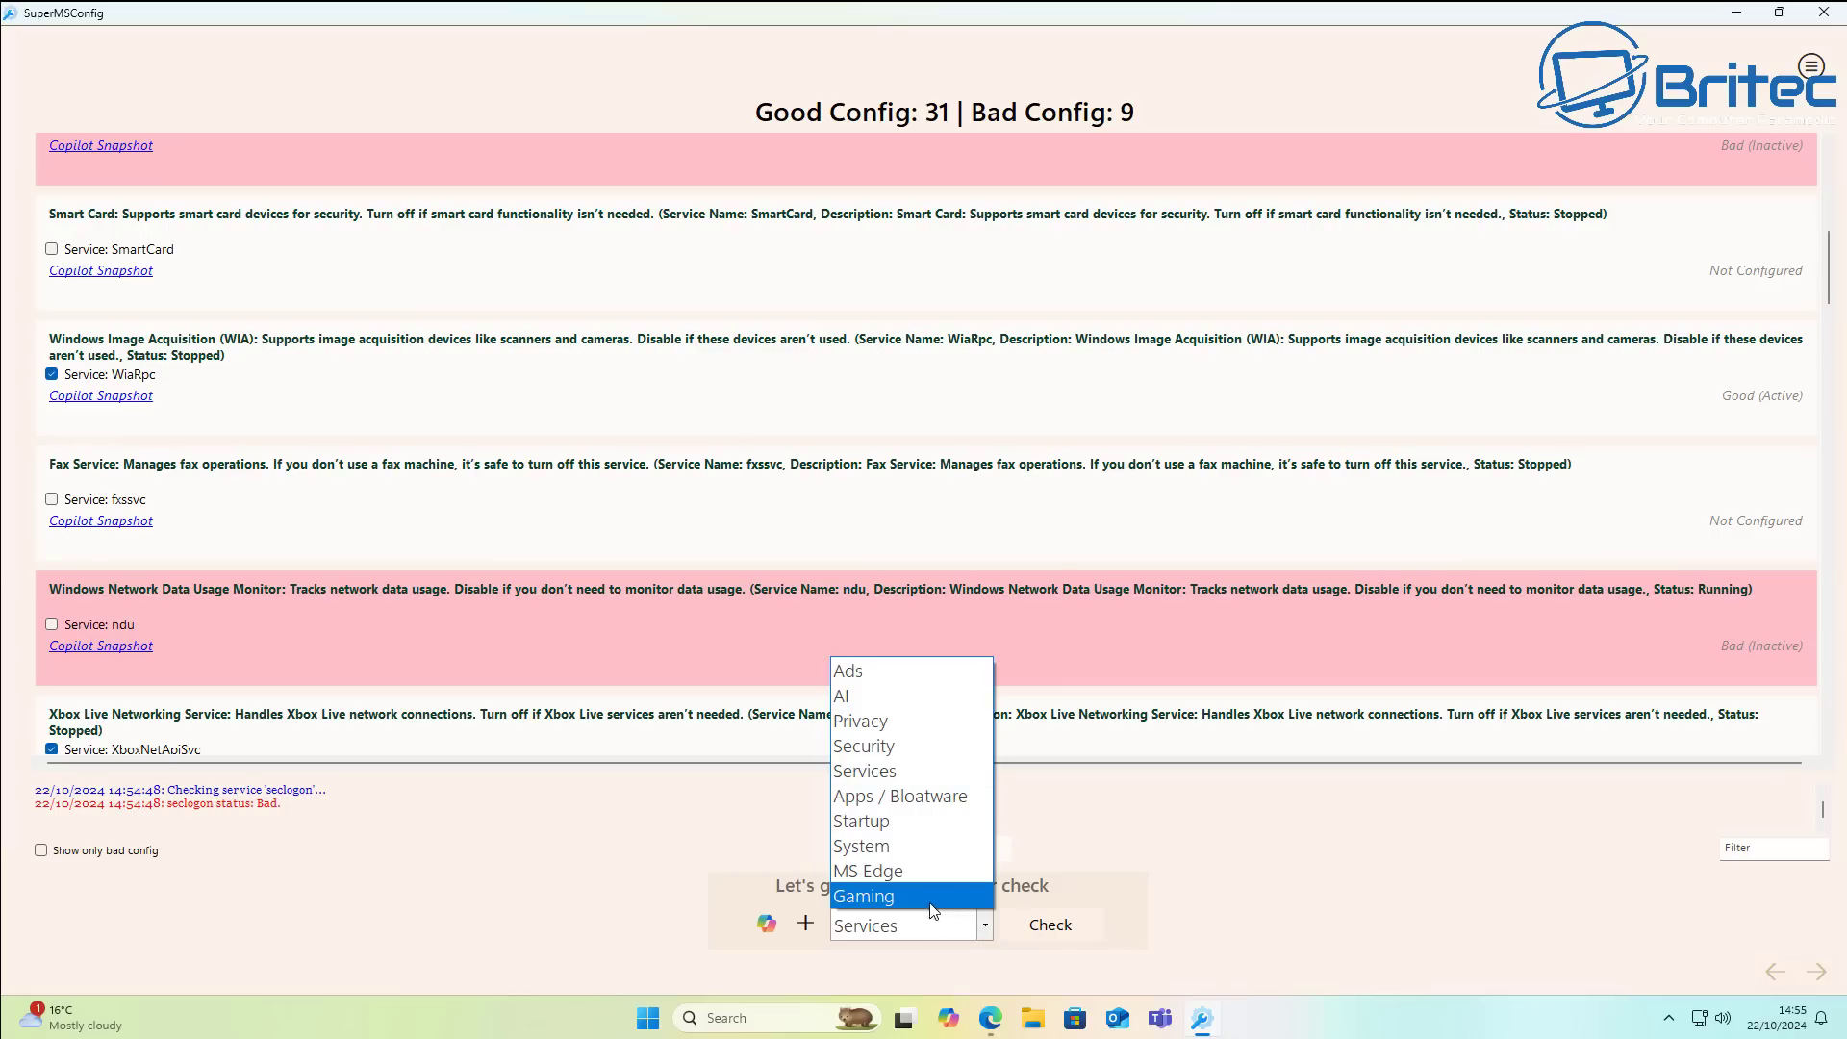
{"action": "left_click", "coordinate": [894, 795]}
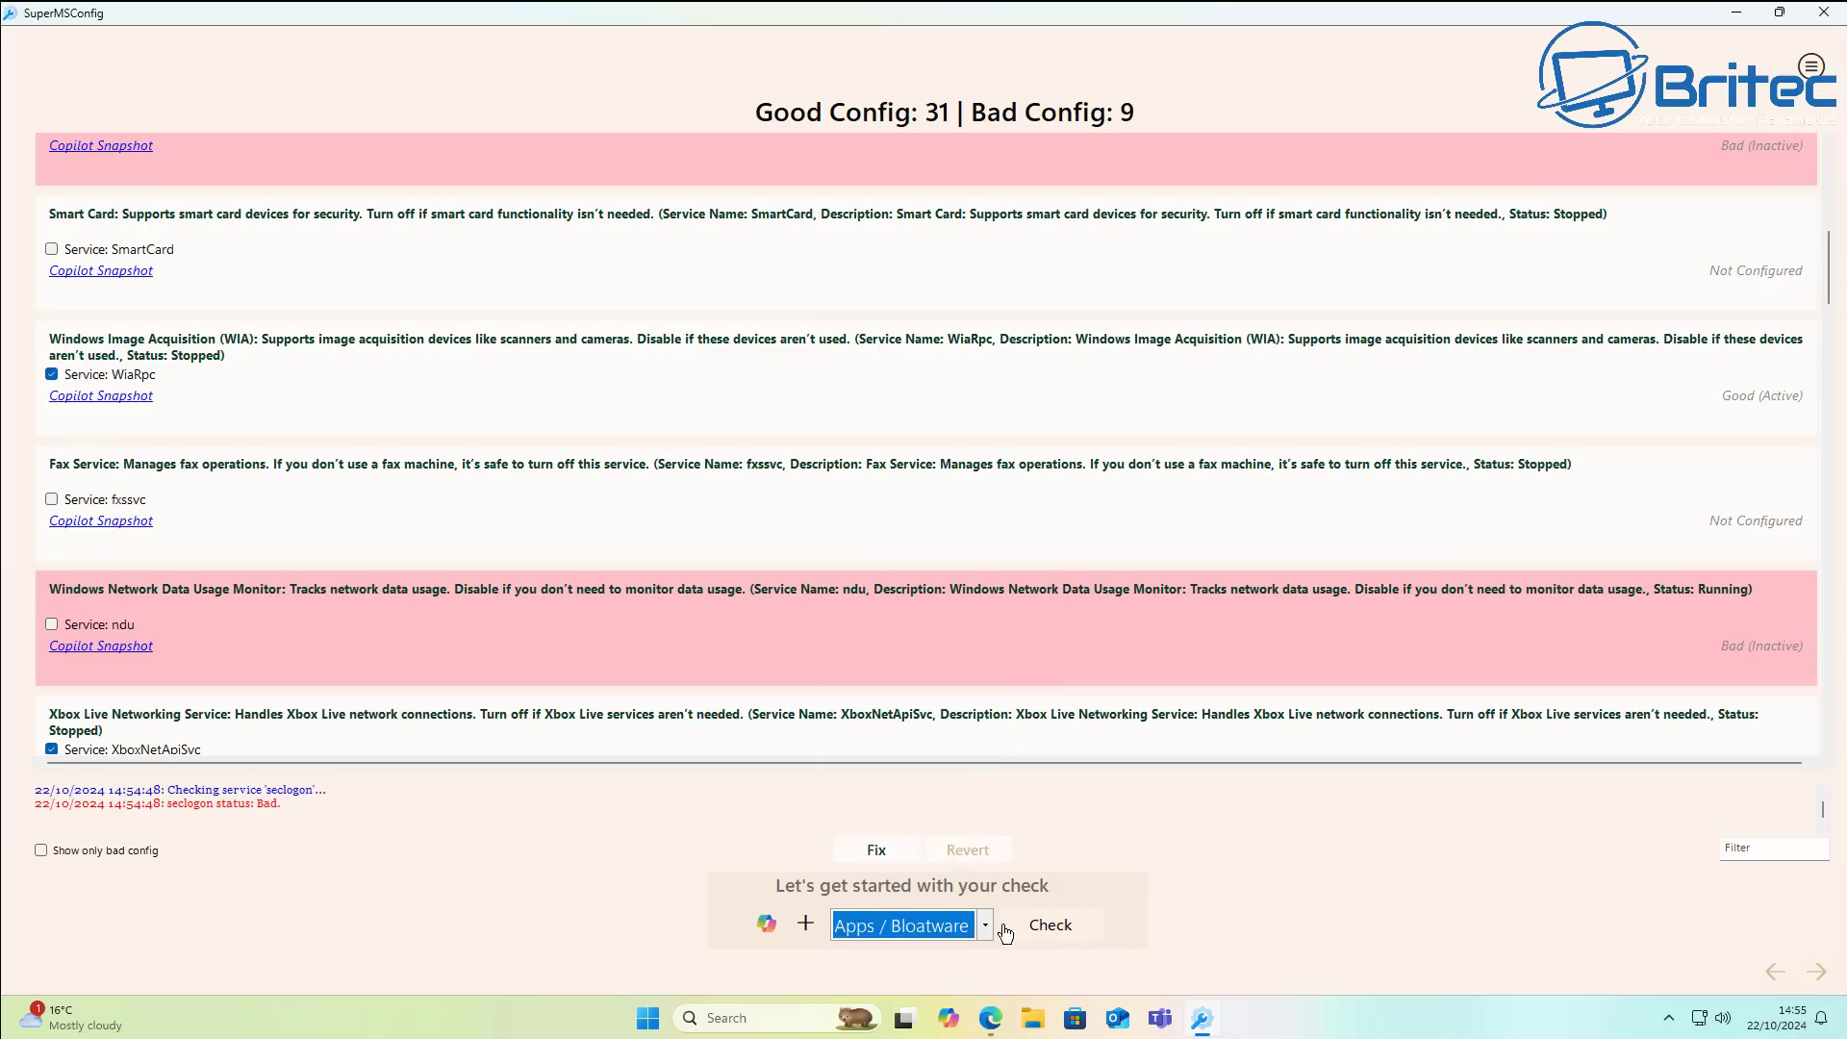
{"action": "left_click", "coordinate": [1051, 926]}
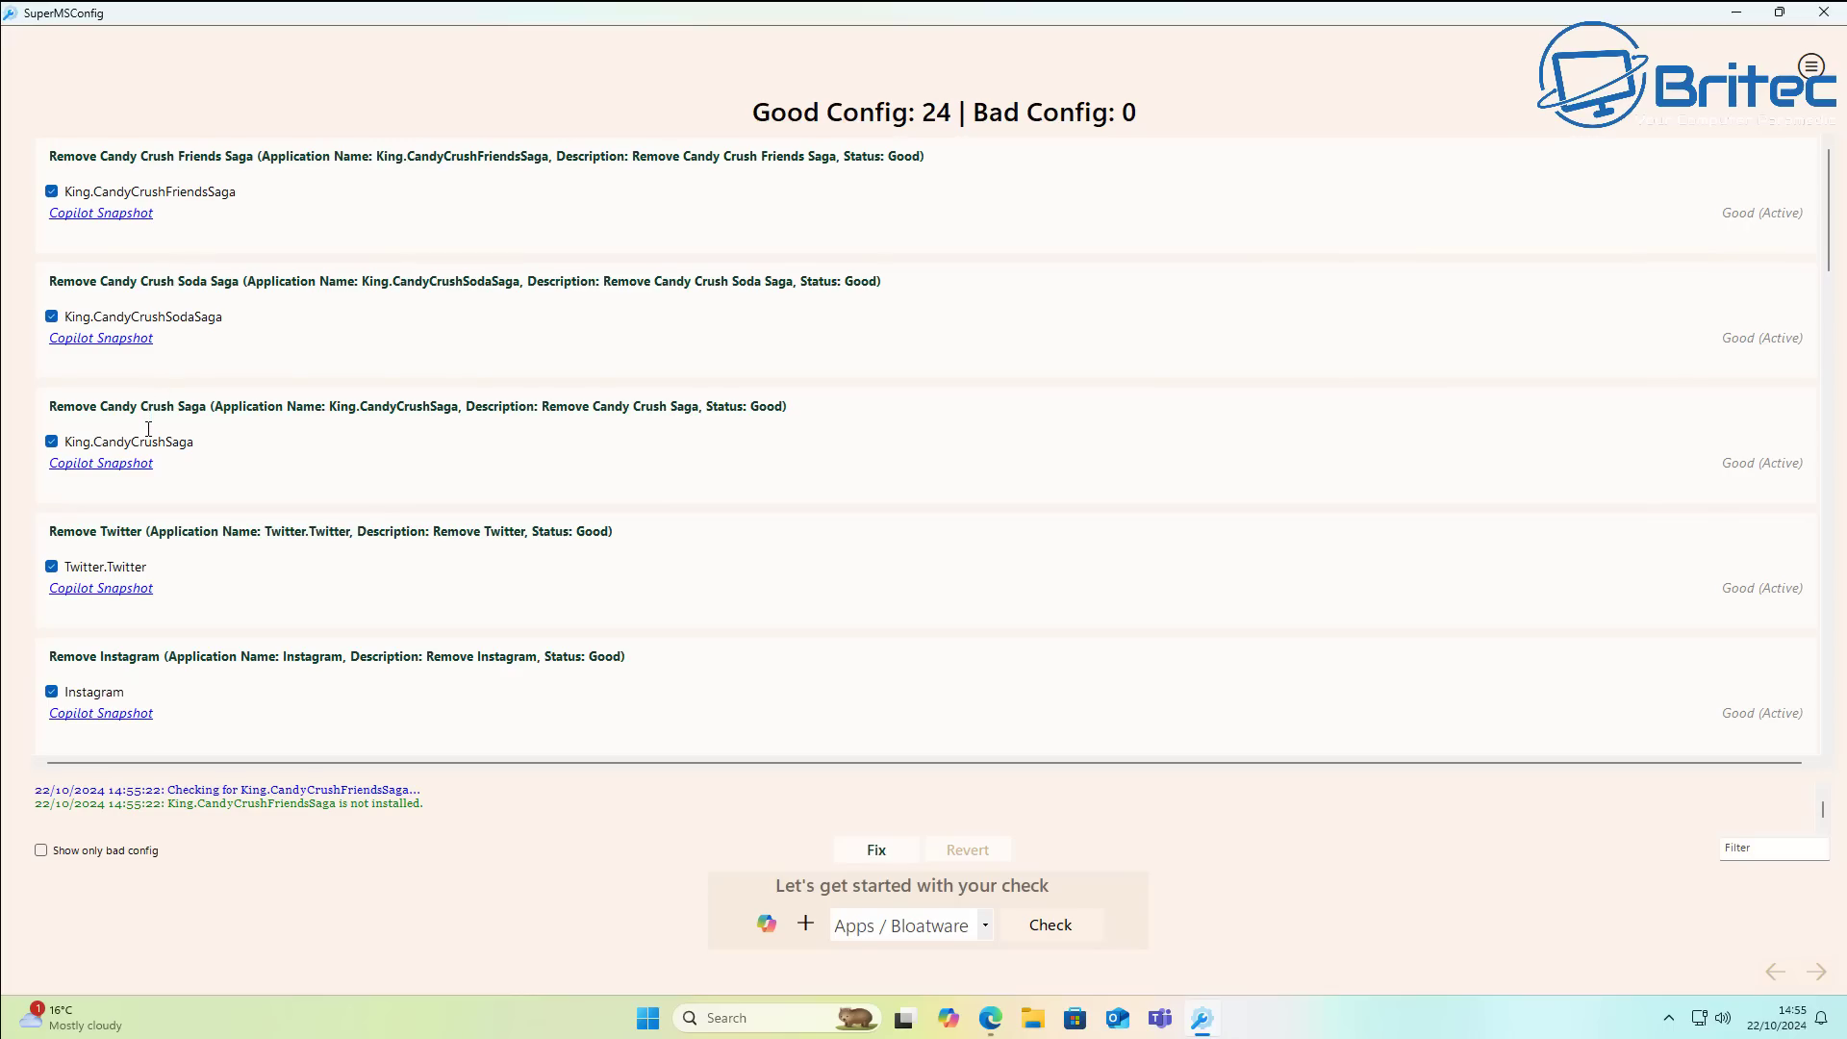
{"action": "scroll", "coordinate": [147, 452], "scroll_direction": "down", "scroll_amount": 5}
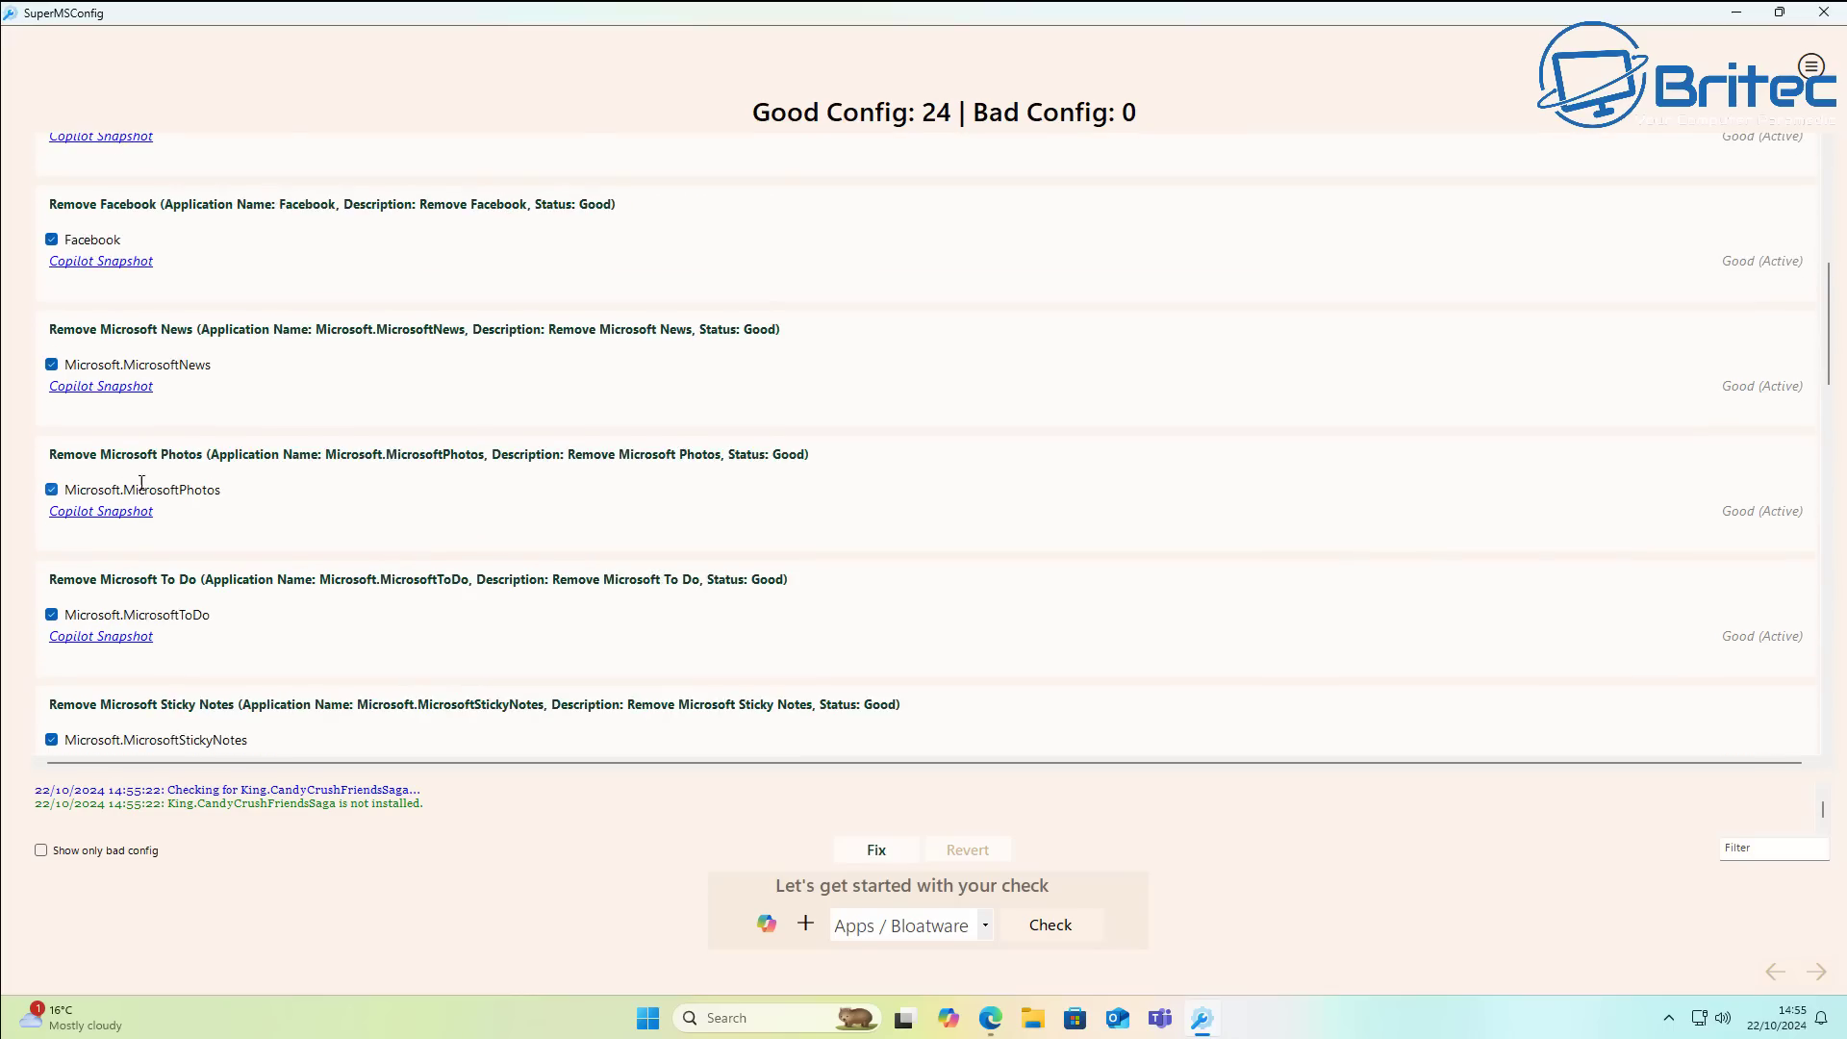
{"action": "scroll", "coordinate": [142, 483], "scroll_direction": "down", "scroll_amount": 10}
{"action": "scroll", "coordinate": [488, 644], "scroll_direction": "down", "scroll_amount": 10}
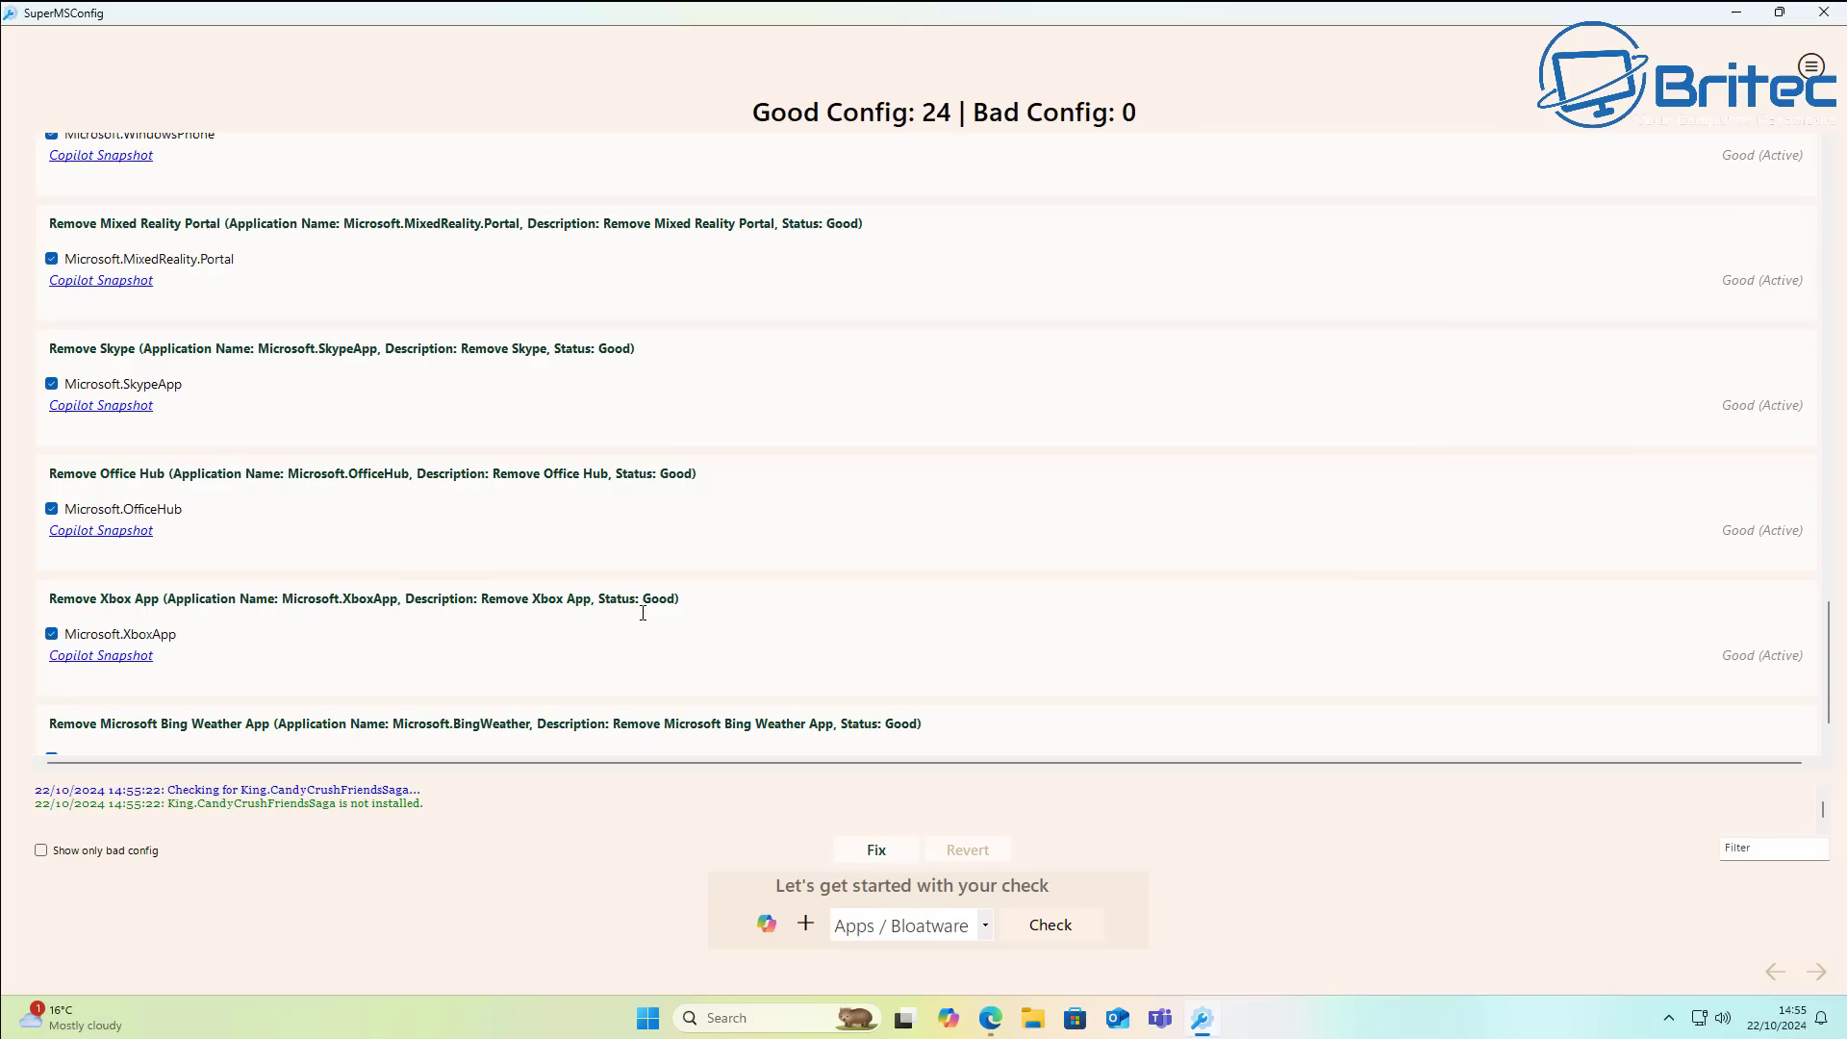
- Switch to the Startup category and run its check
{"action": "left_click", "coordinate": [977, 930]}
{"action": "left_click", "coordinate": [866, 821]}
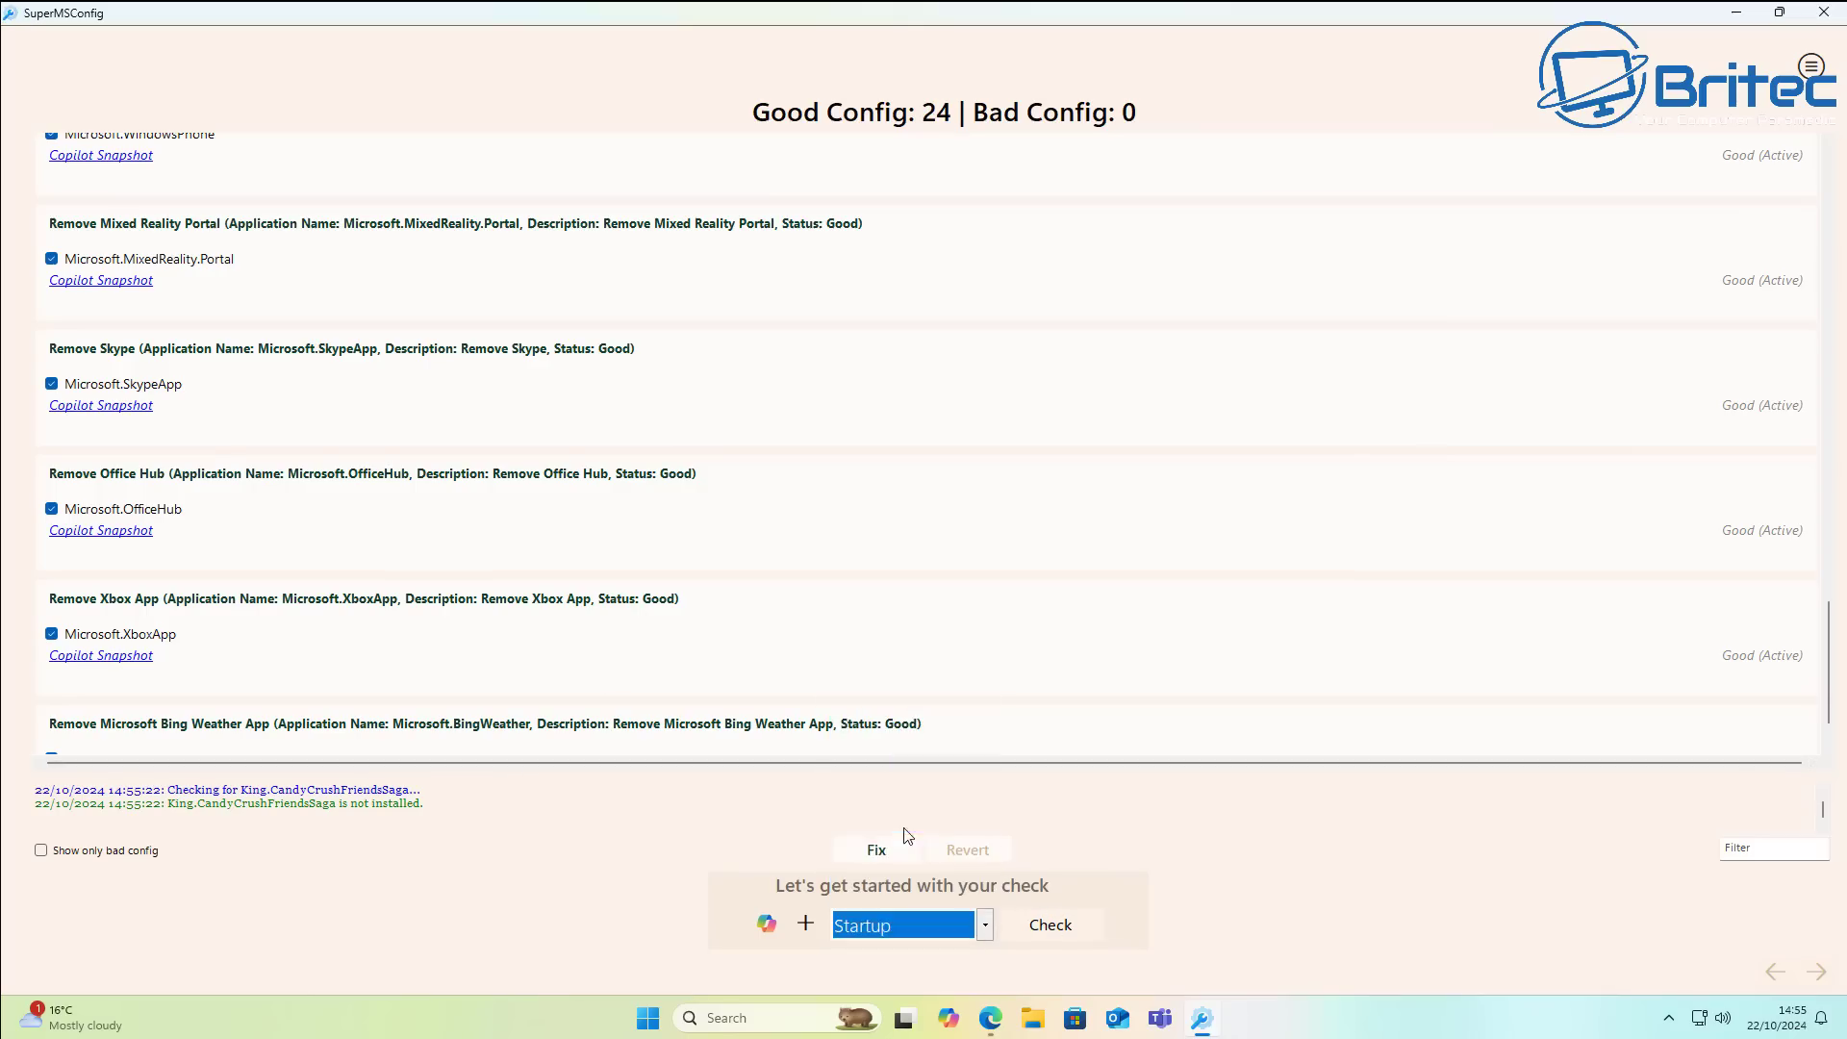
{"action": "left_click", "coordinate": [1068, 922]}
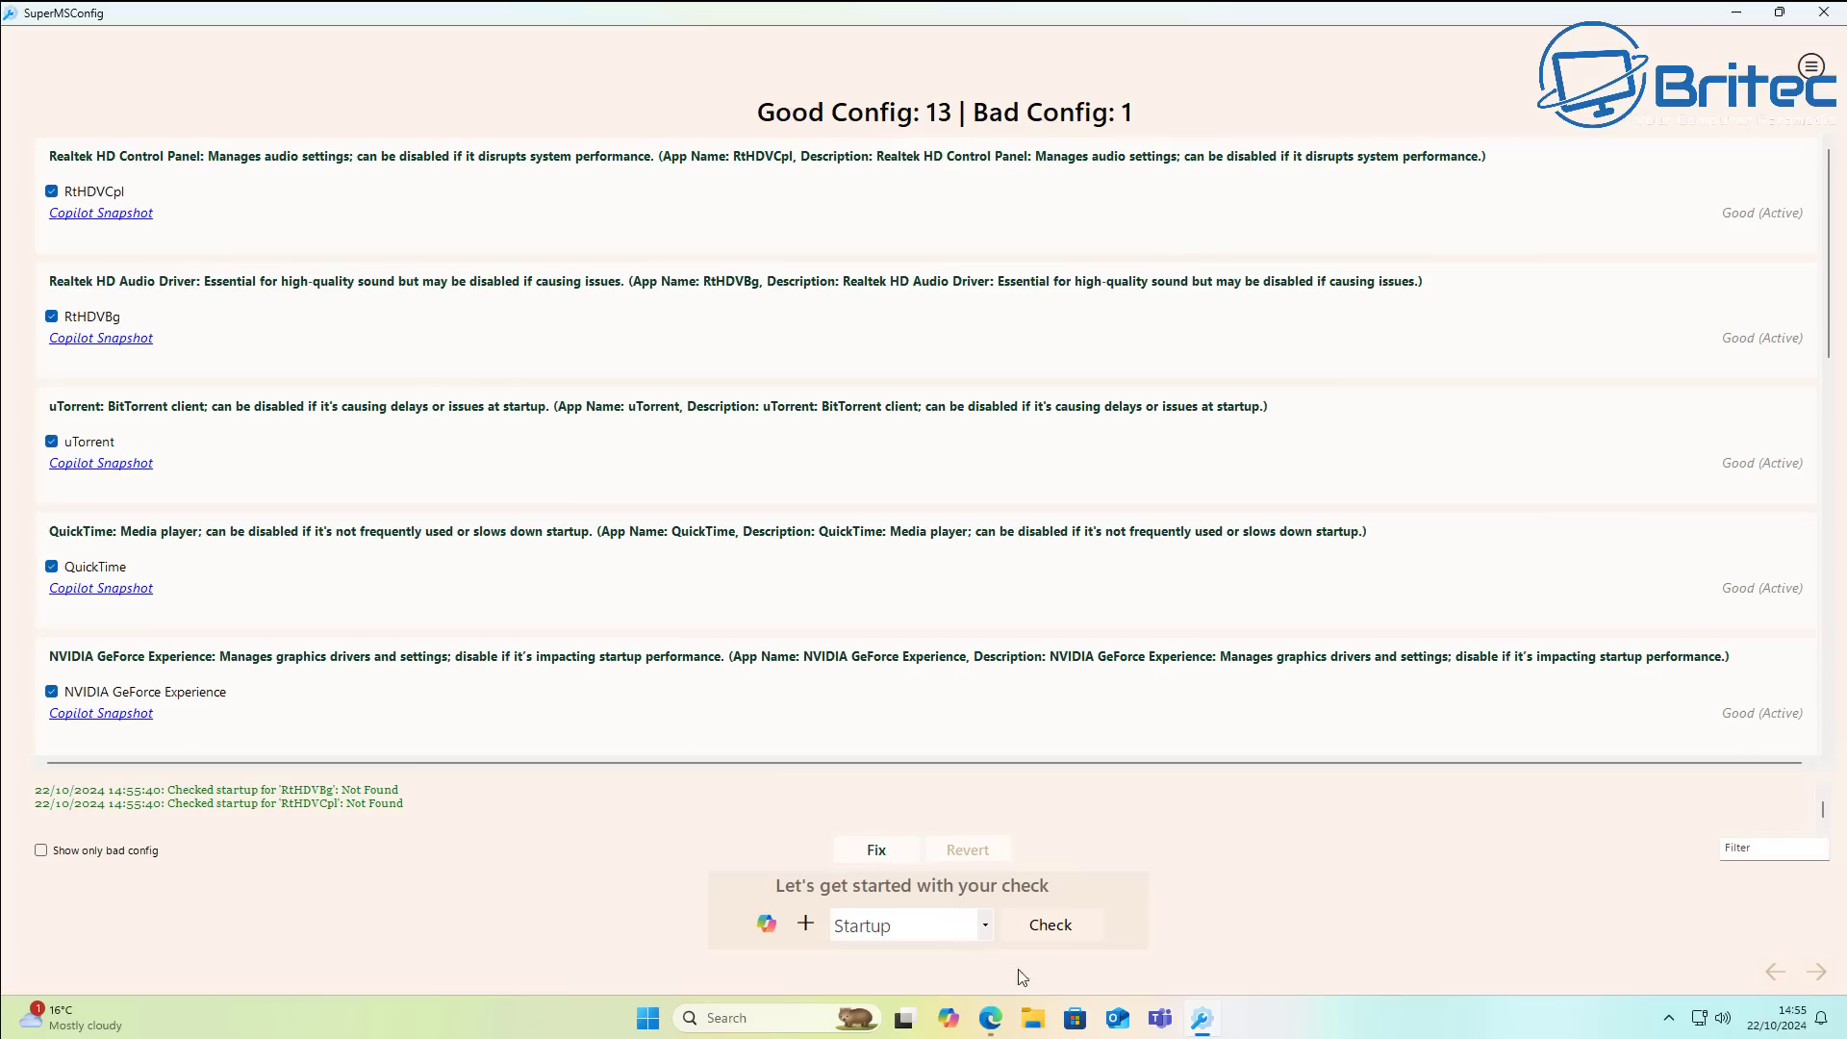
- Switch from the Startup category to System and run its check
{"action": "left_click", "coordinate": [983, 925]}
{"action": "left_click", "coordinate": [876, 846]}
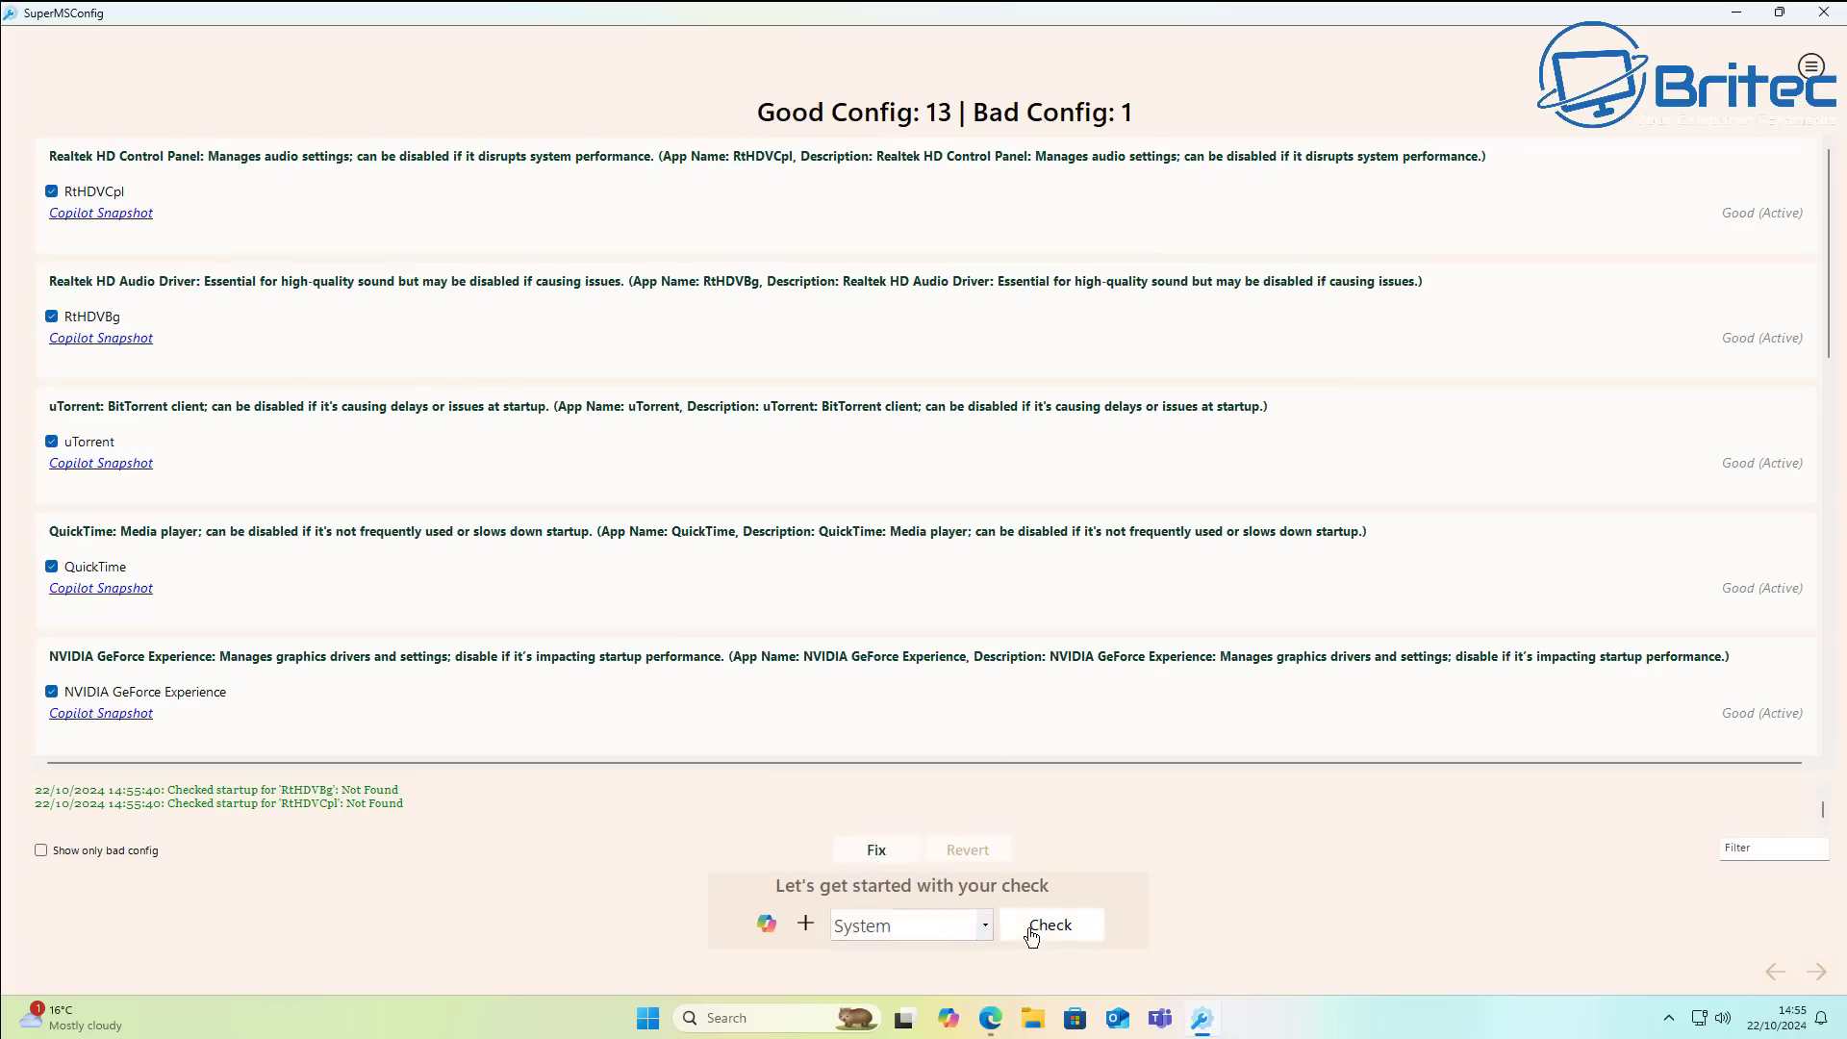
{"action": "left_click", "coordinate": [1031, 930]}
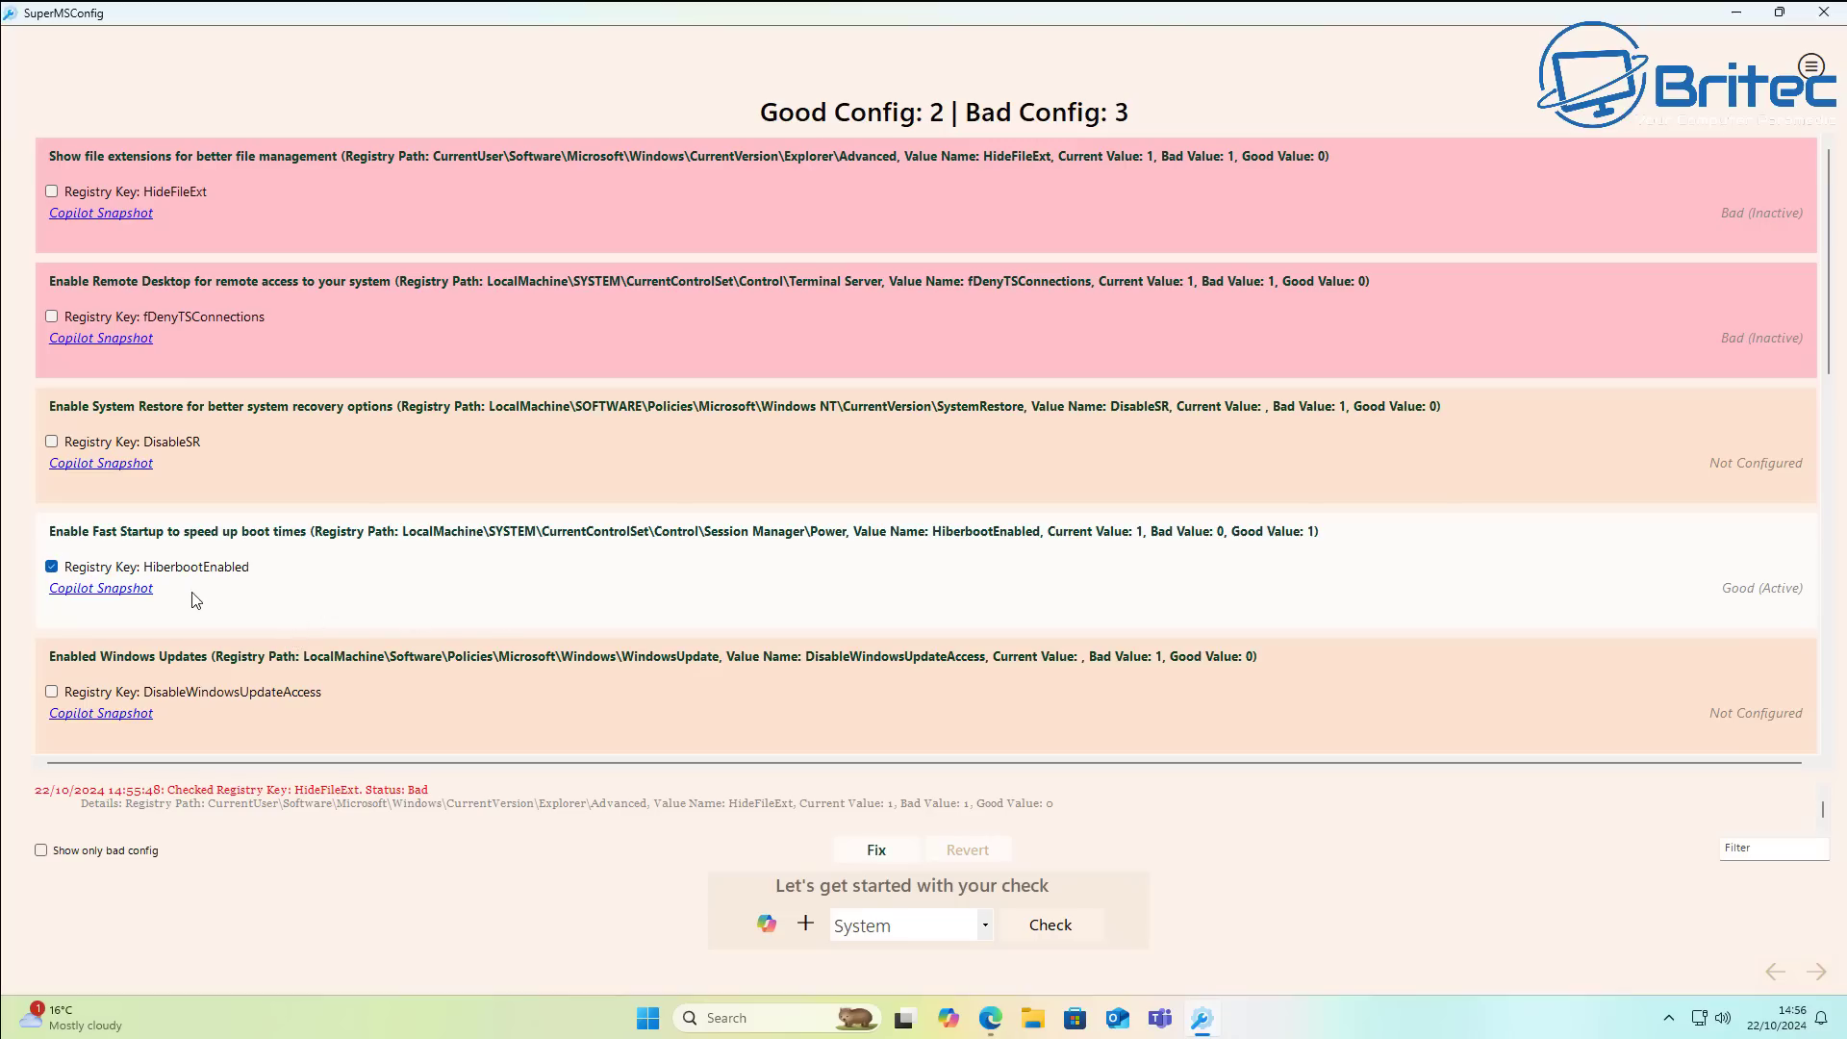
- Enable the System tweaks for showing file extensions, Remote Desktop, SuperFetch, Task Manager access and disabling background apps
{"action": "left_click", "coordinate": [51, 192]}
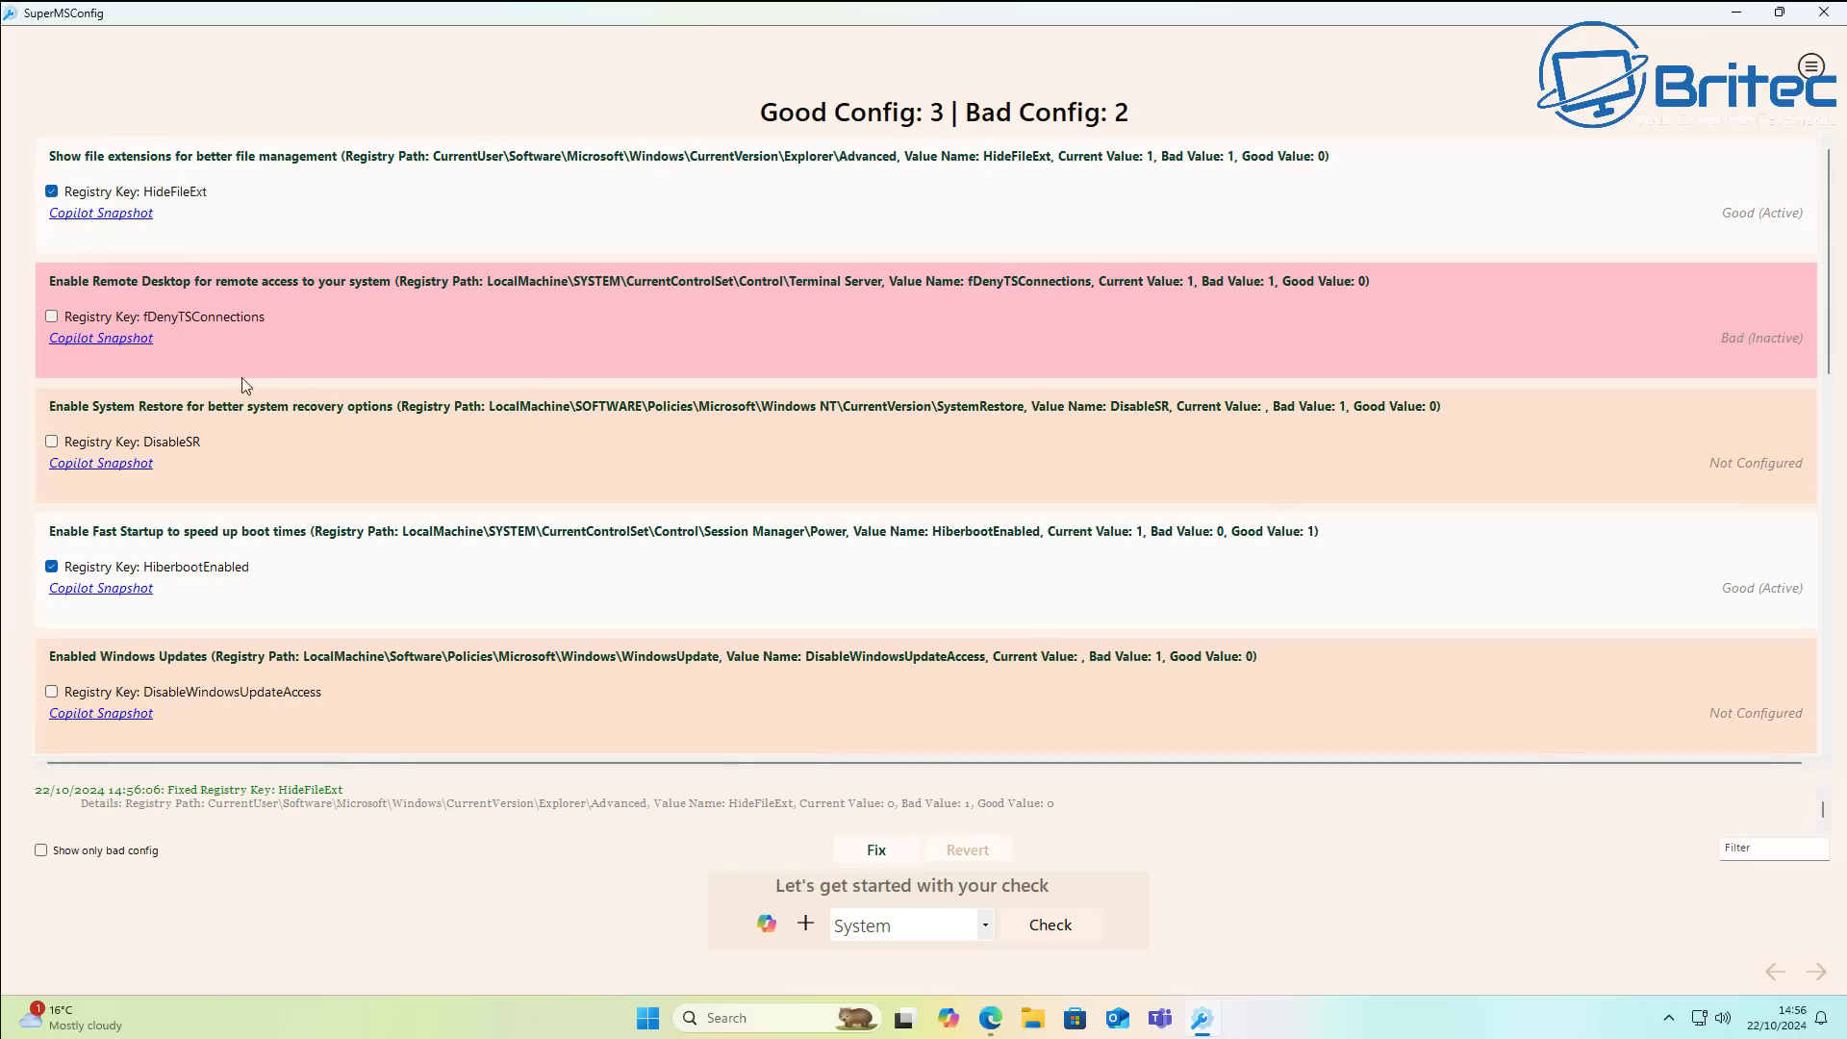
{"action": "left_click", "coordinate": [51, 316]}
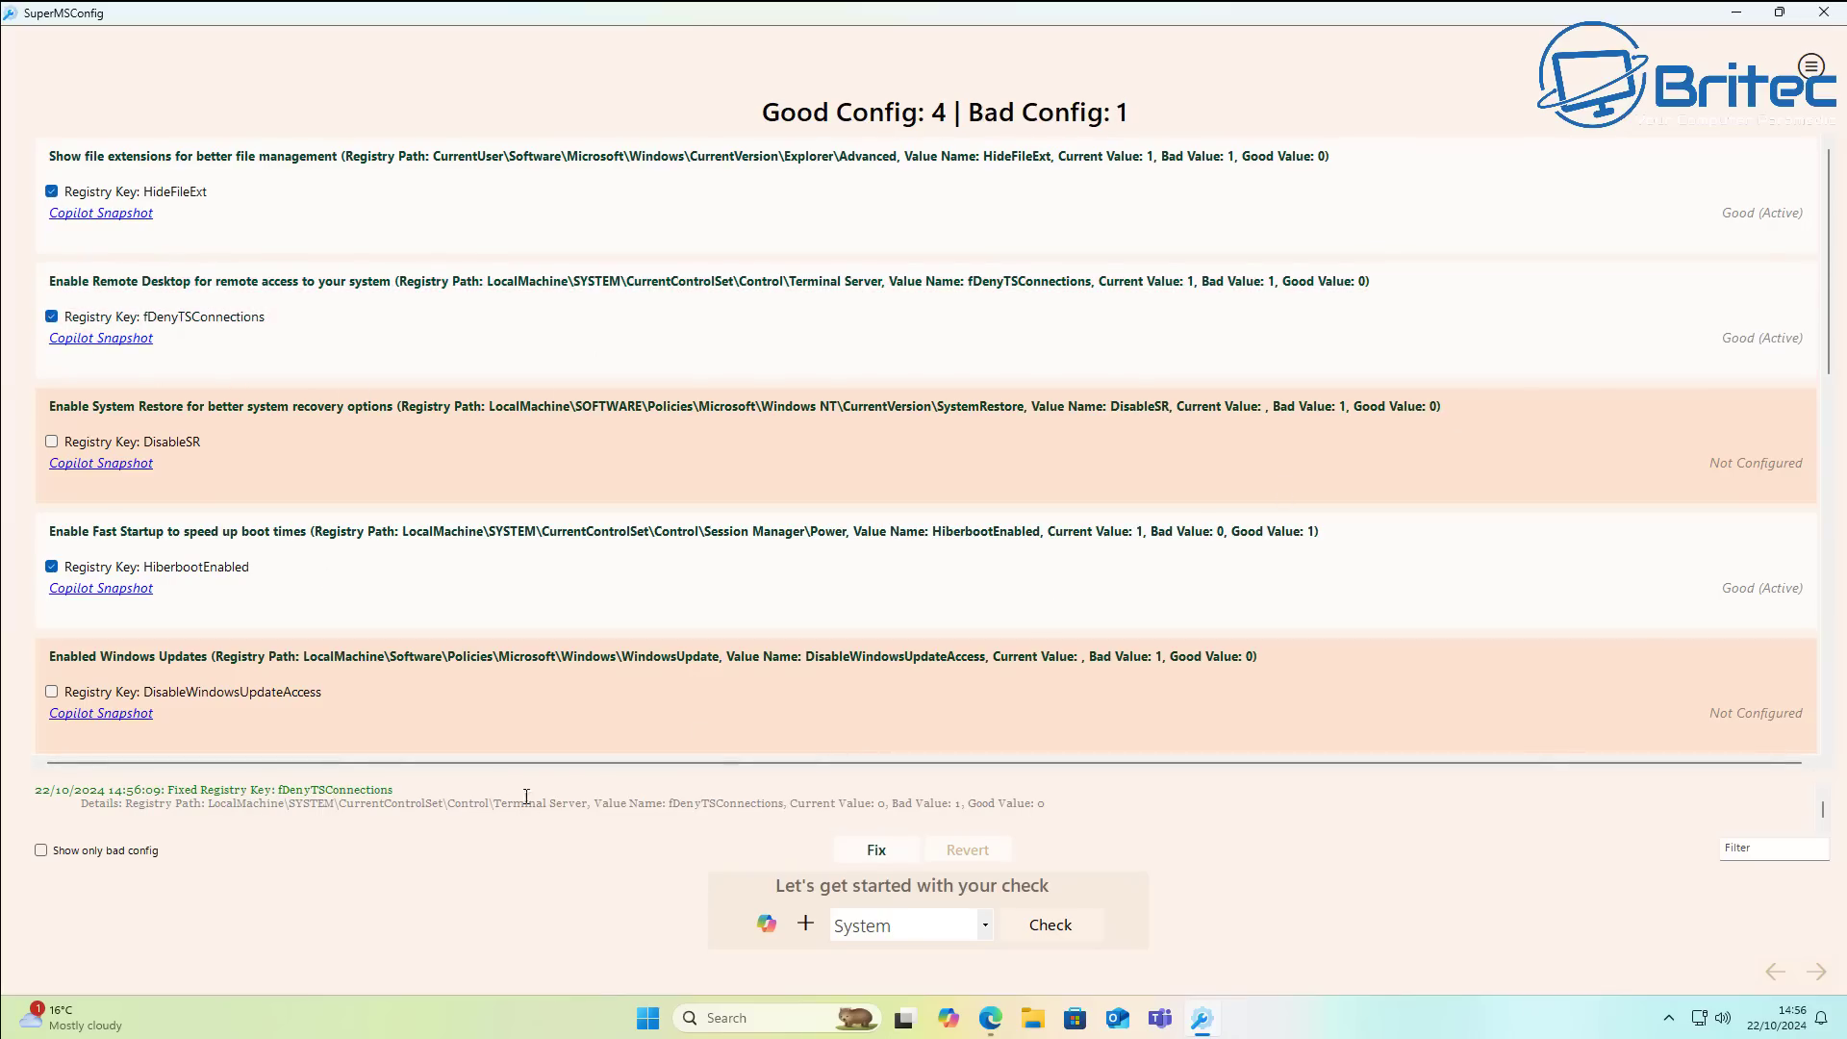
{"action": "scroll", "coordinate": [494, 725], "scroll_direction": "down", "scroll_amount": 5}
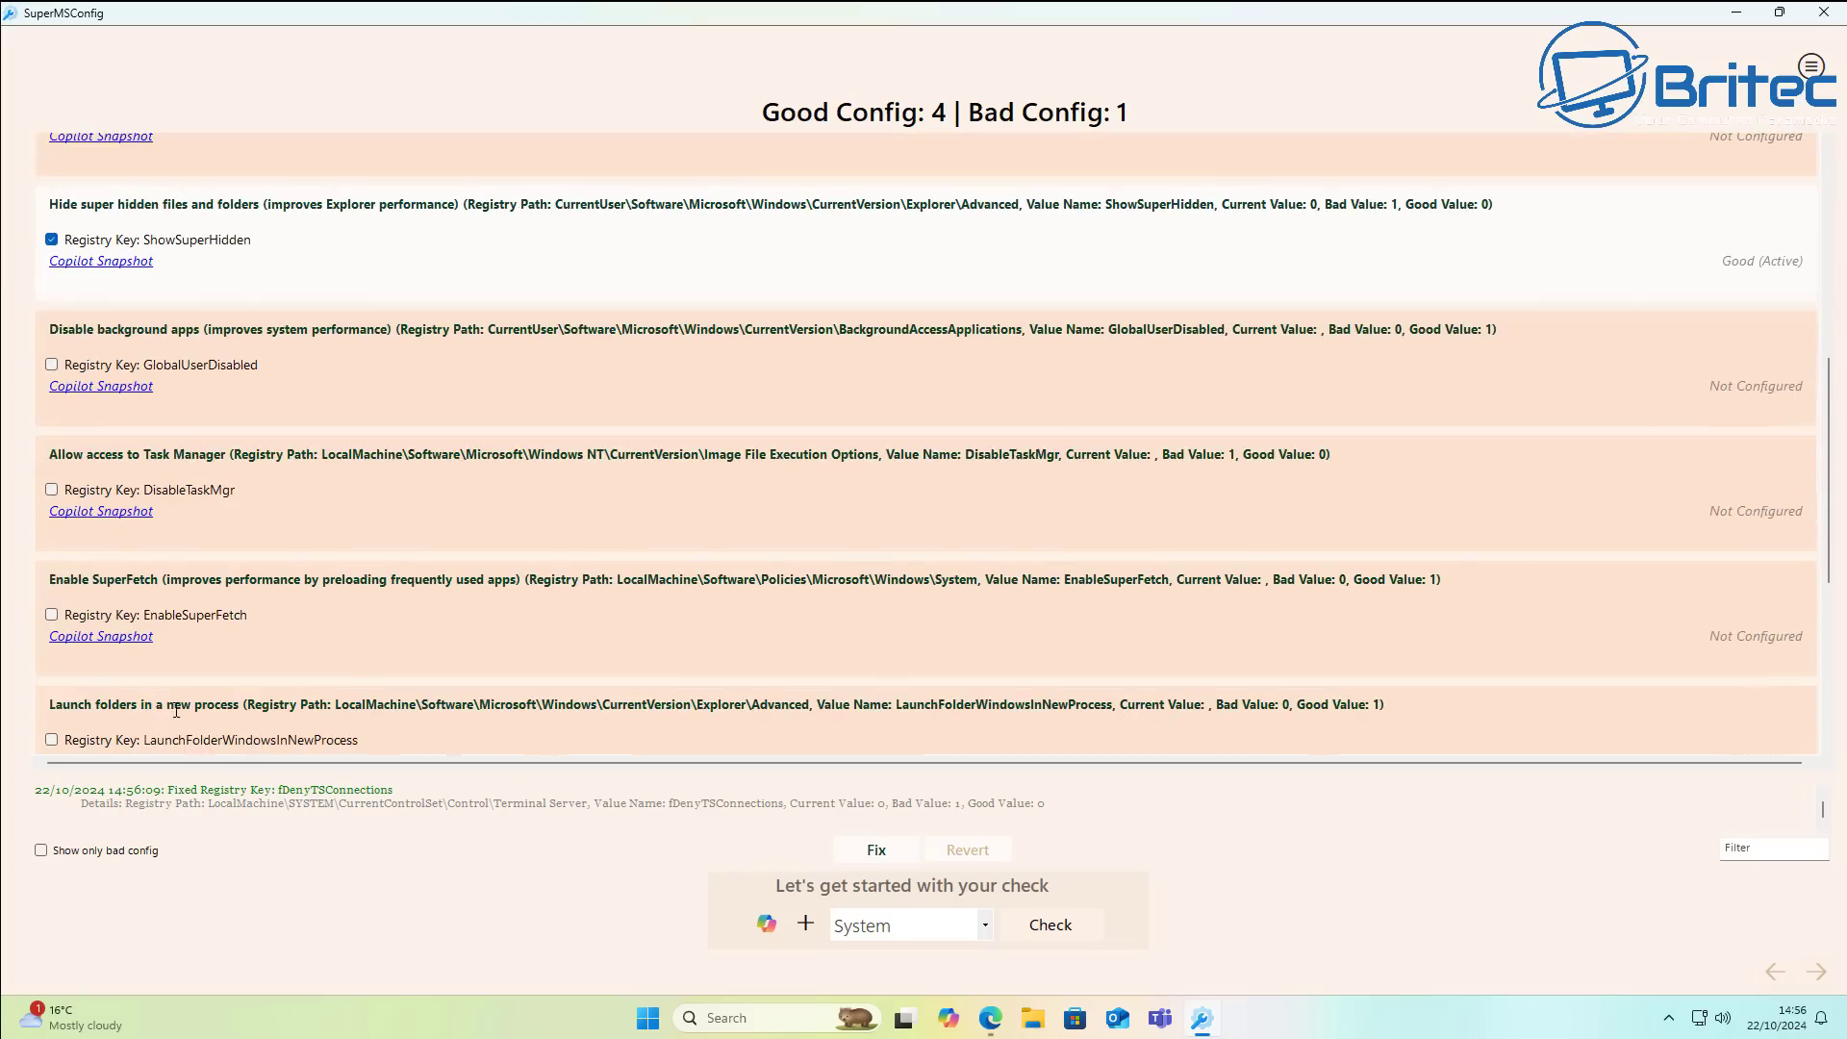
{"action": "left_click", "coordinate": [51, 615]}
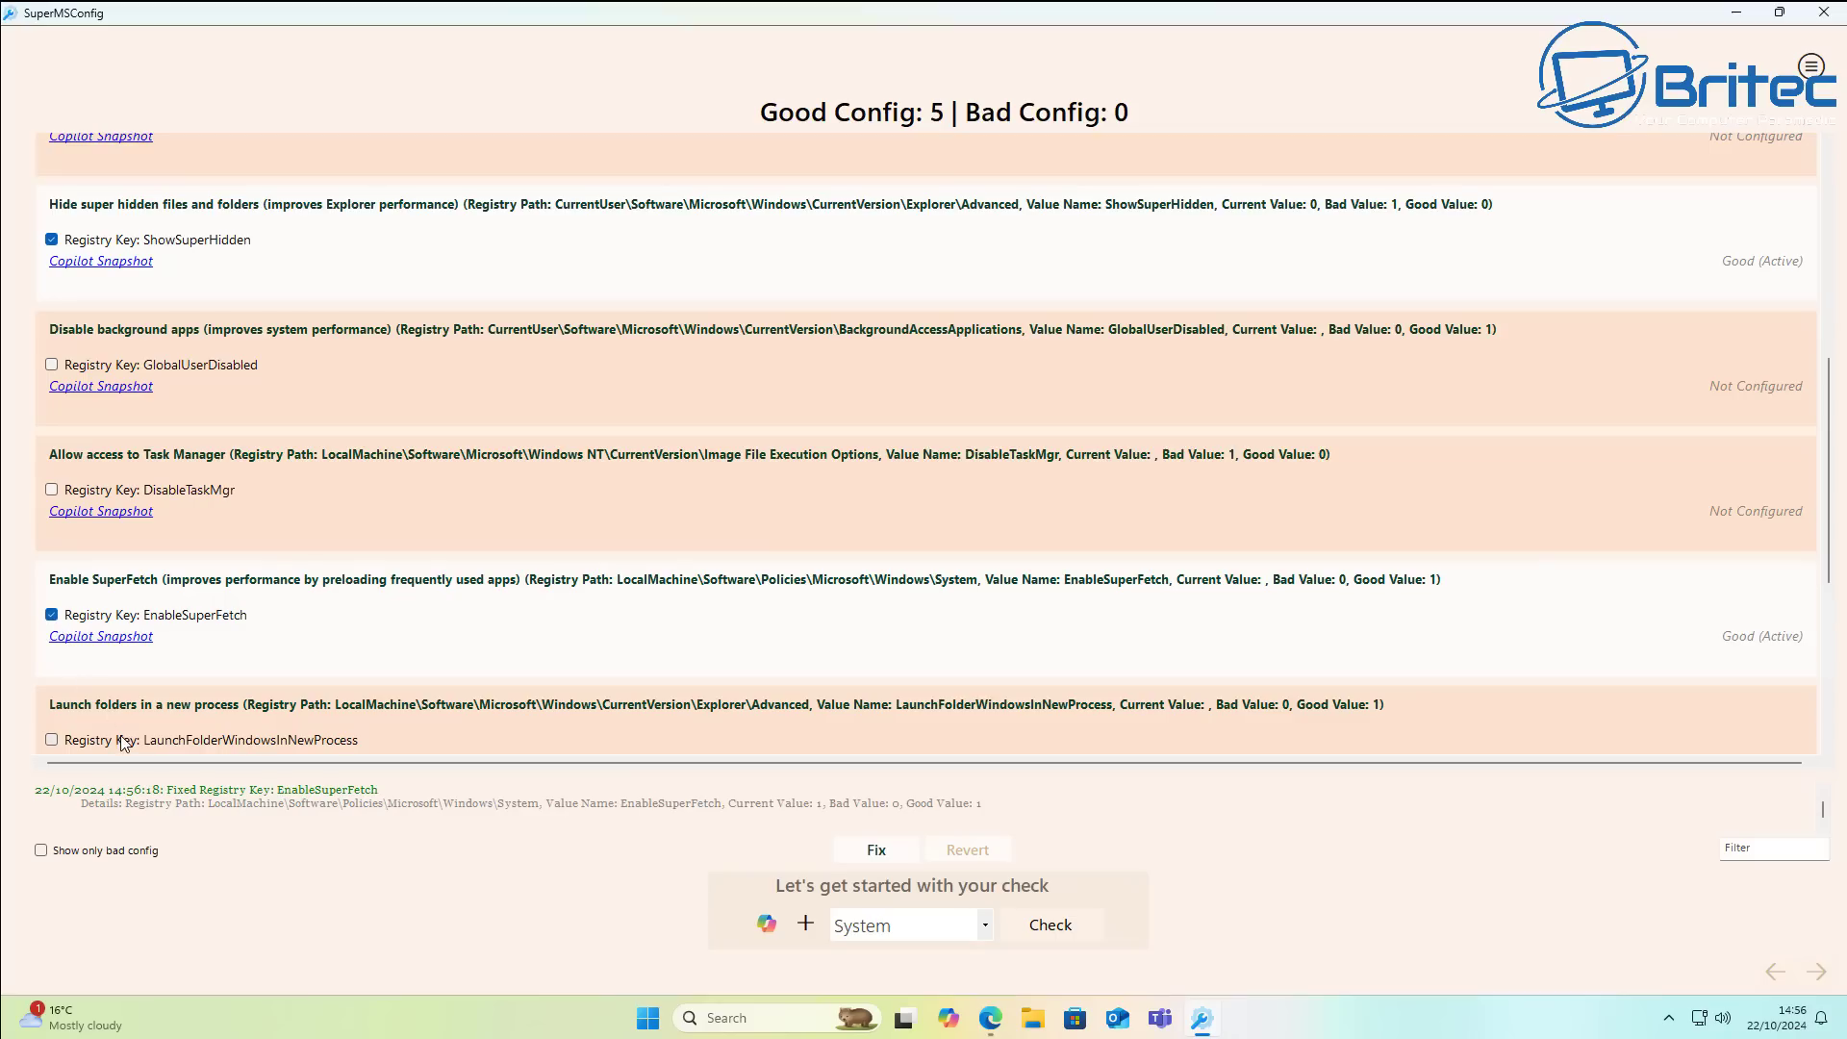
{"action": "left_click", "coordinate": [52, 490]}
{"action": "left_click", "coordinate": [53, 362]}
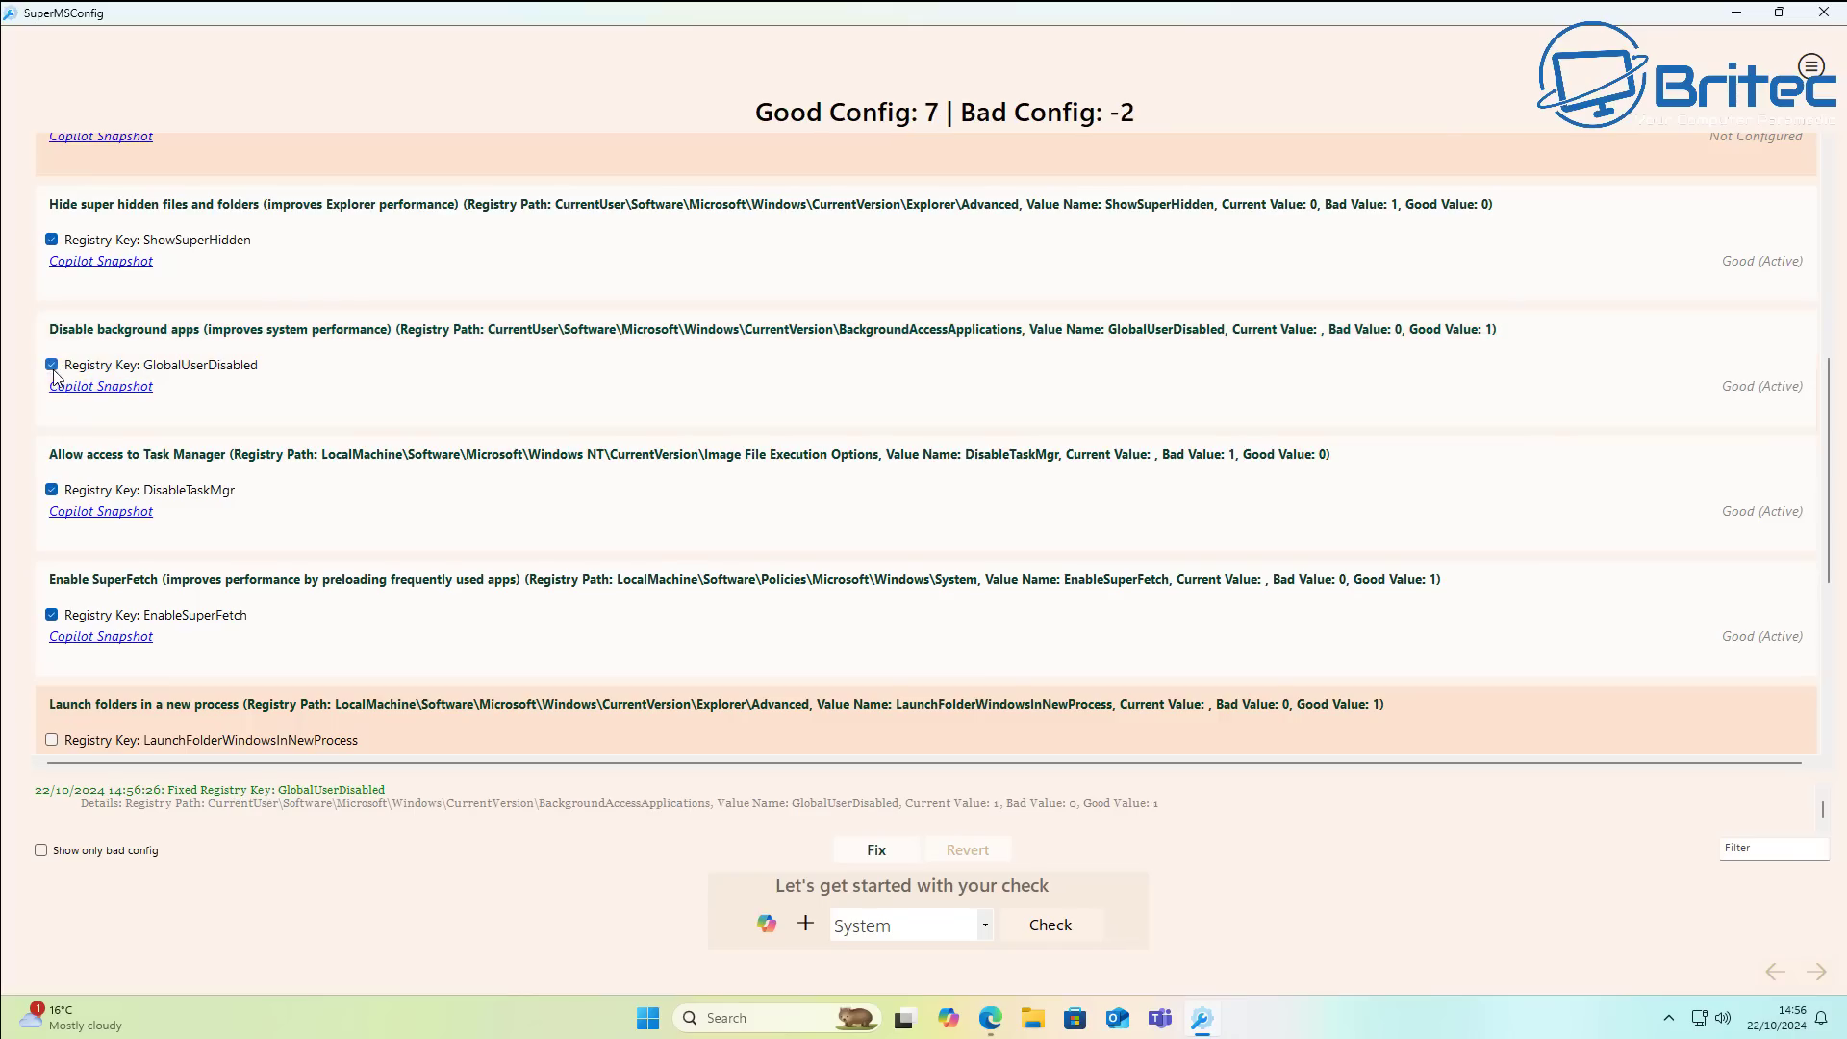
- Enable the System tweaks for faster shutdown, left taskbar alignment, performance monitoring and launching folders in a new process
{"action": "scroll", "coordinate": [96, 658], "scroll_direction": "down", "scroll_amount": 3}
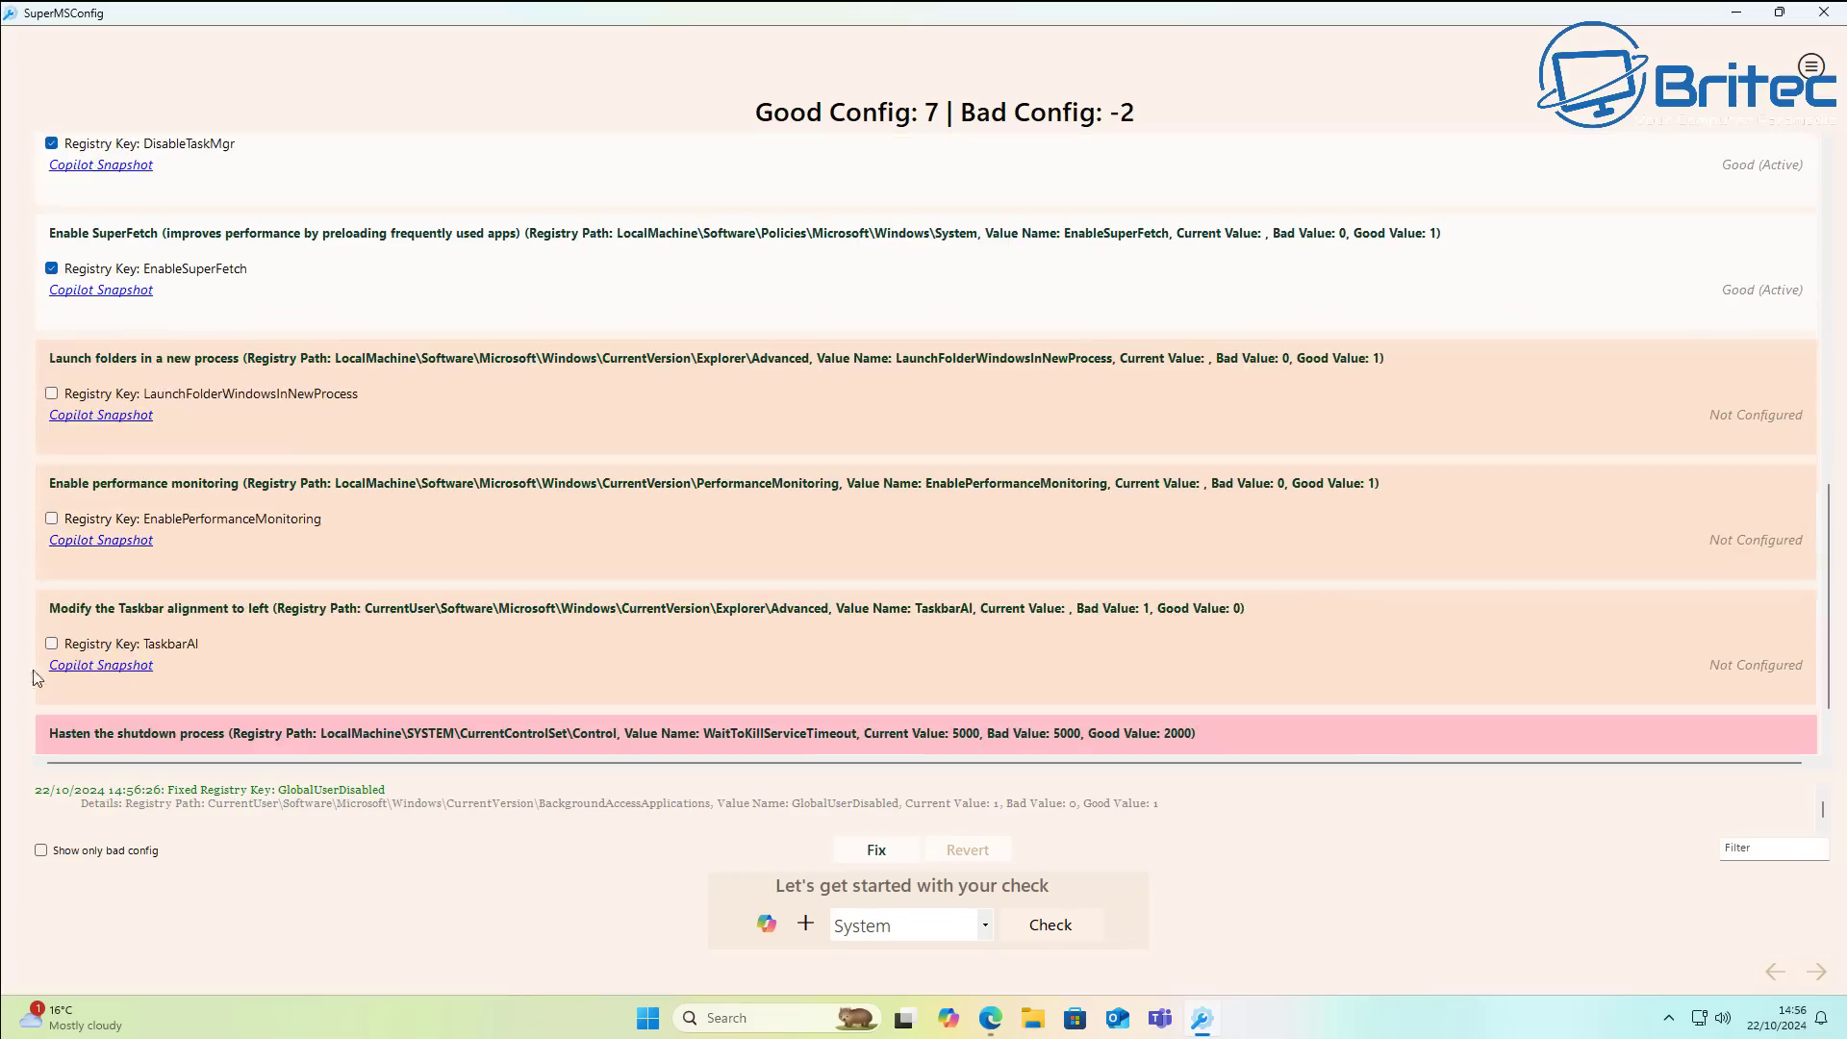
{"action": "scroll", "coordinate": [81, 670], "scroll_direction": "down", "scroll_amount": 1}
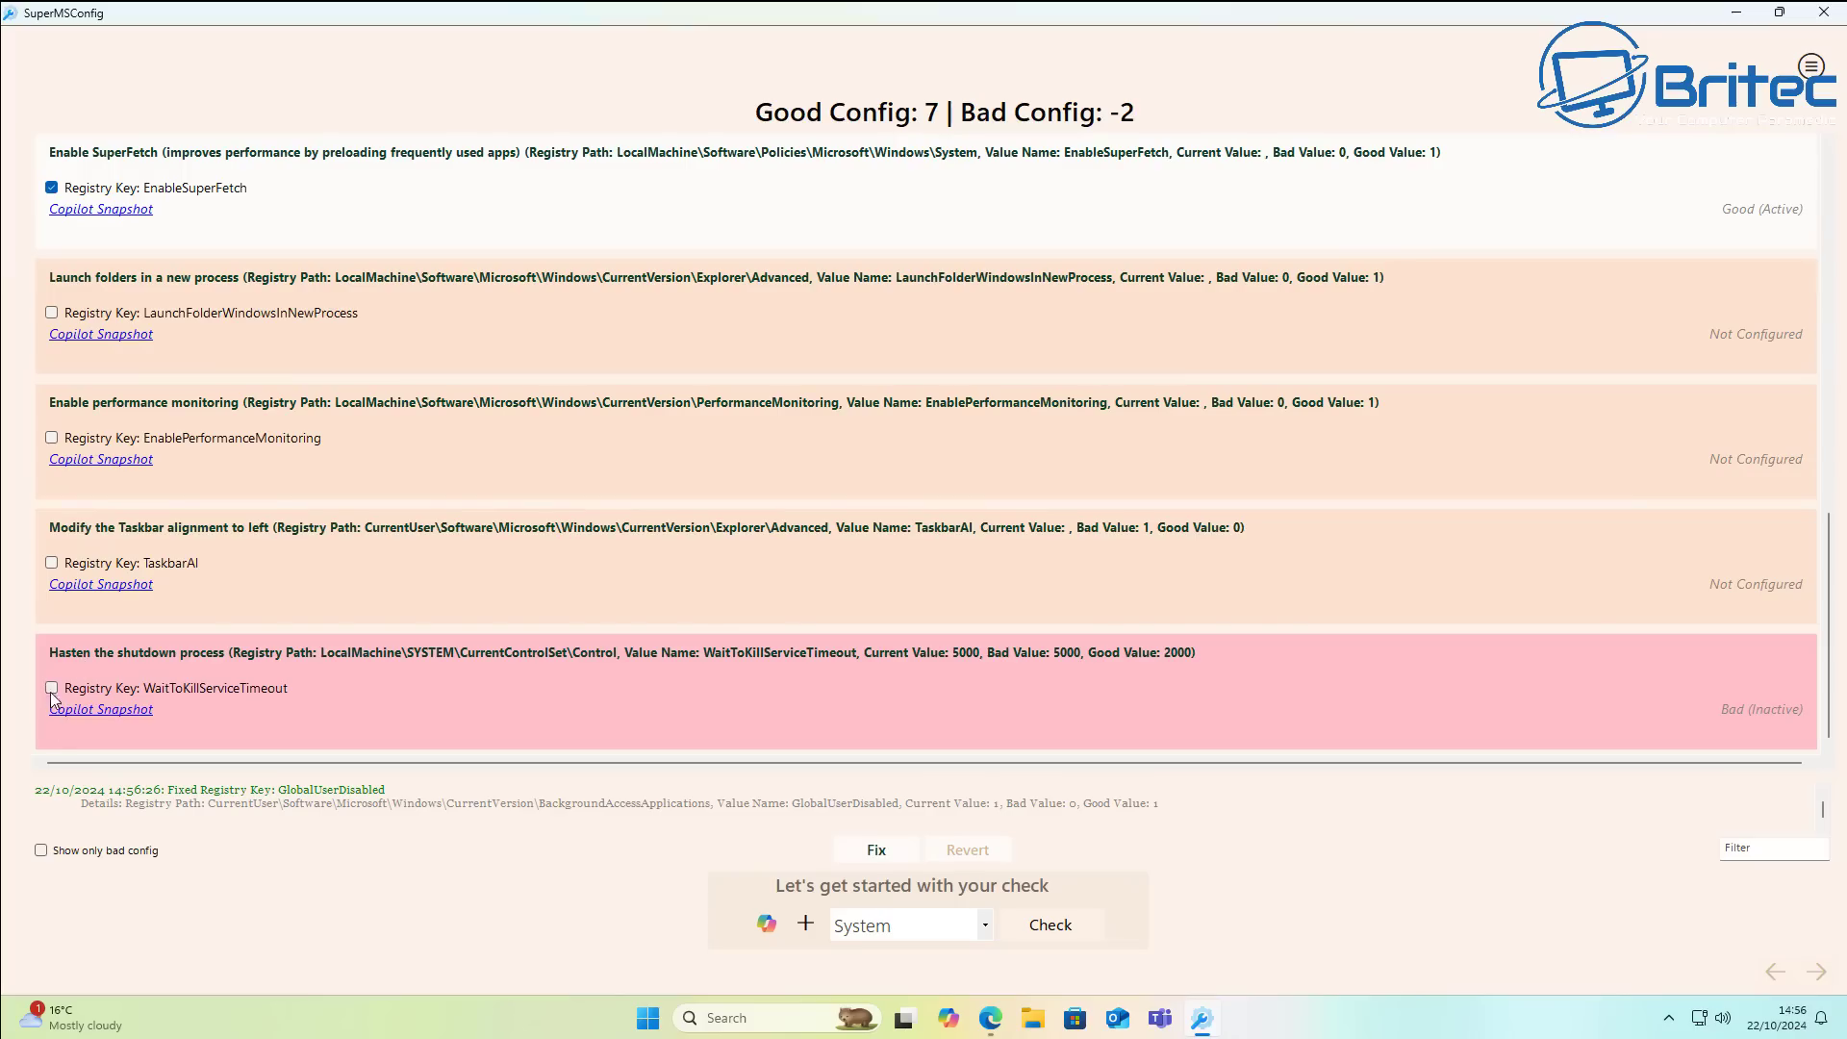
{"action": "left_click", "coordinate": [51, 689]}
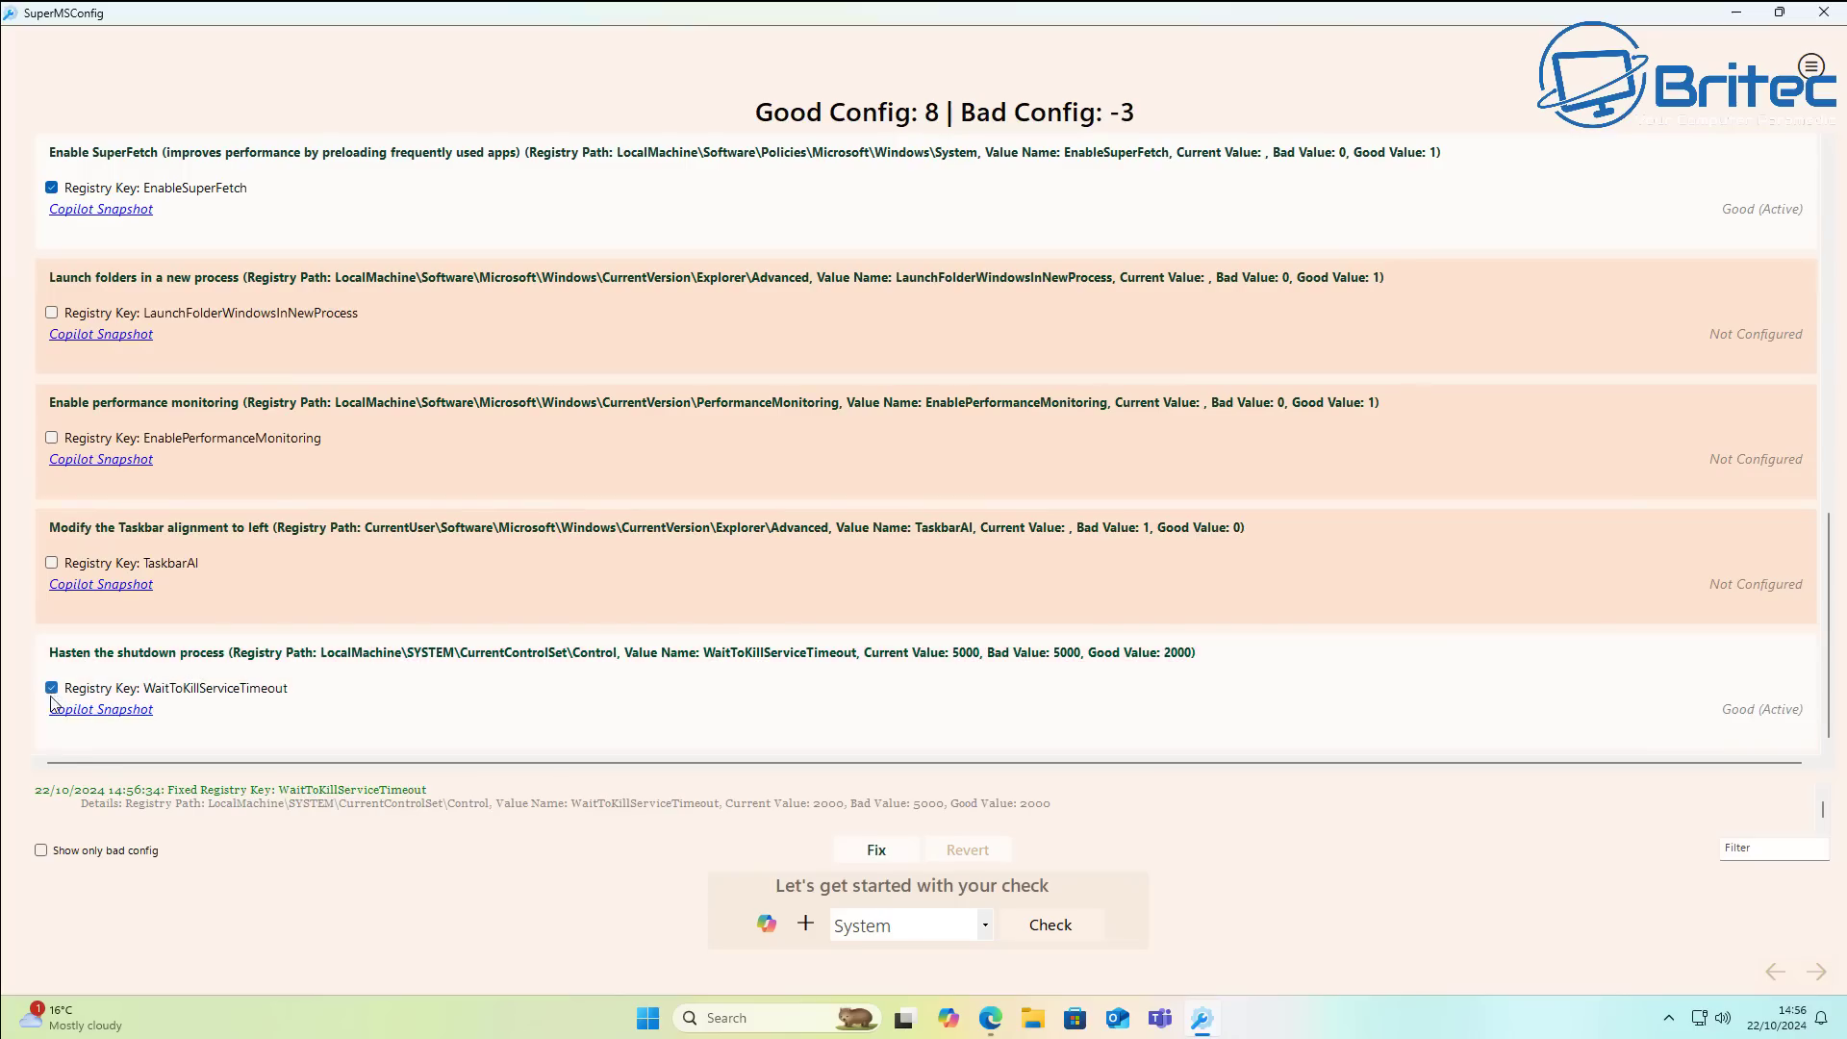
{"action": "left_click", "coordinate": [51, 563]}
{"action": "left_click", "coordinate": [51, 438]}
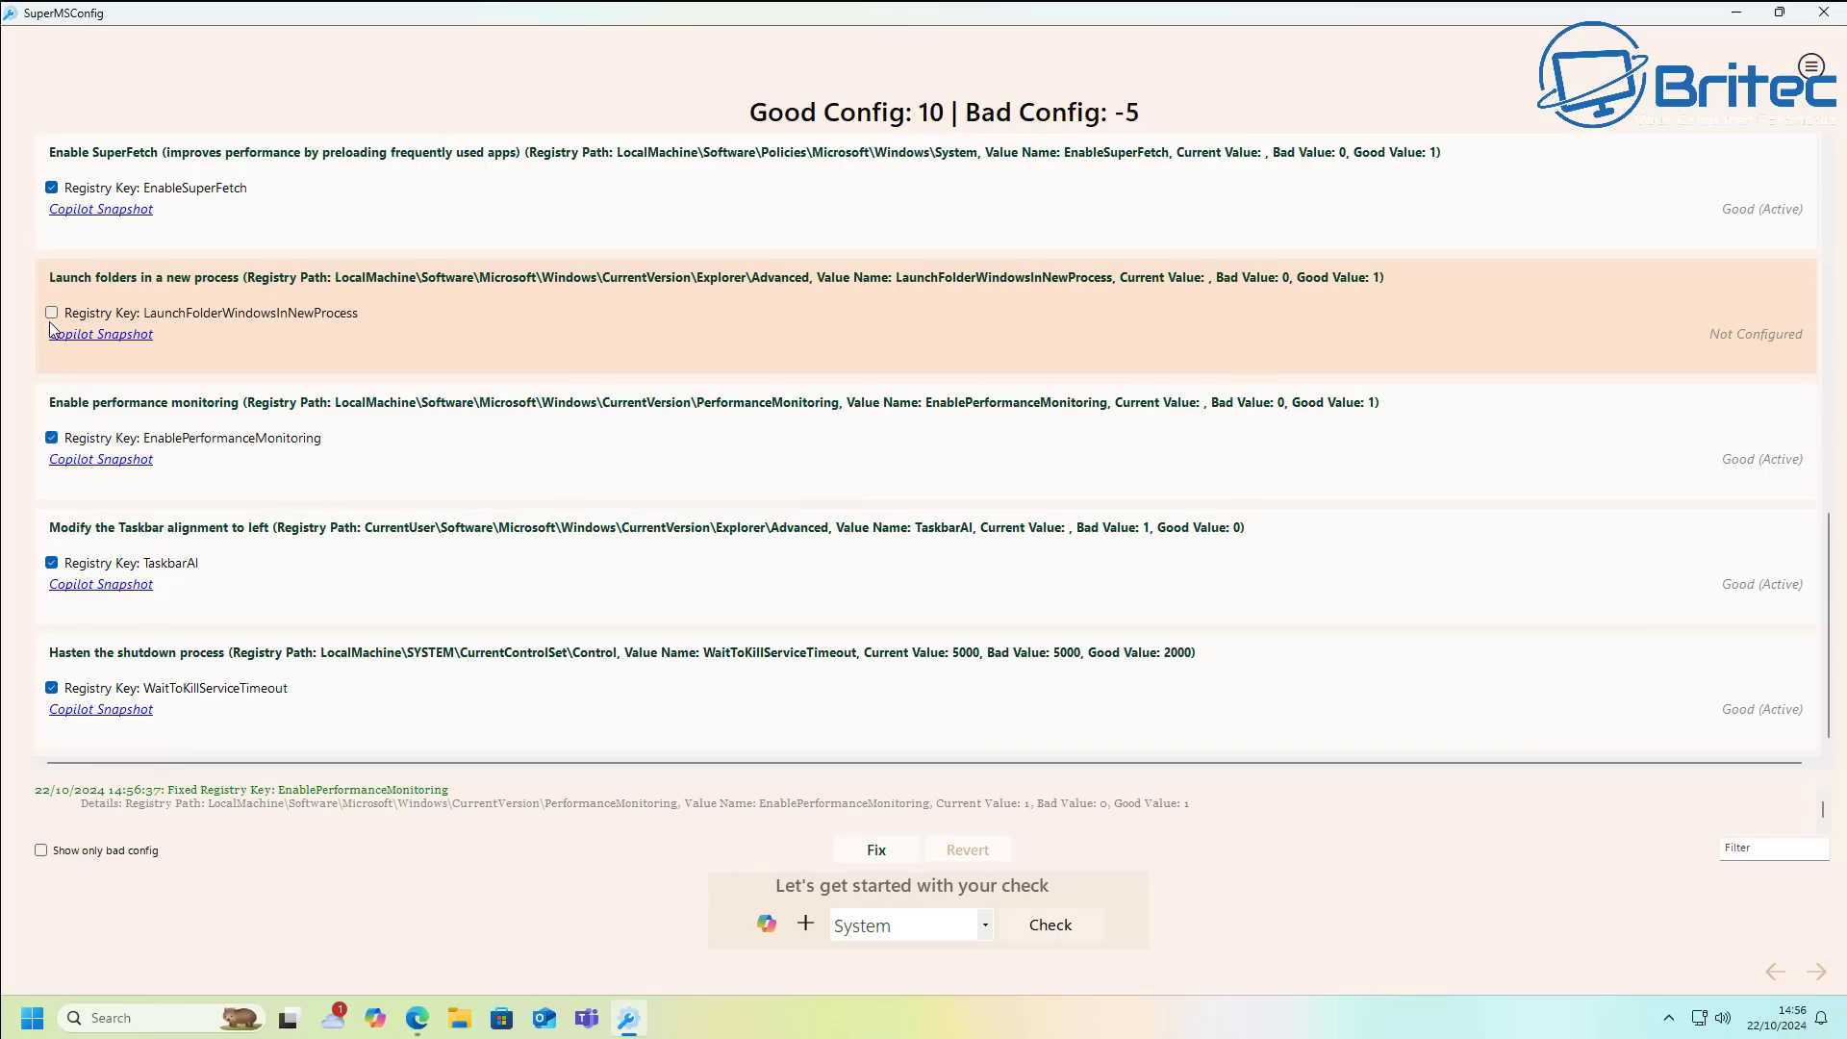
{"action": "left_click", "coordinate": [51, 313]}
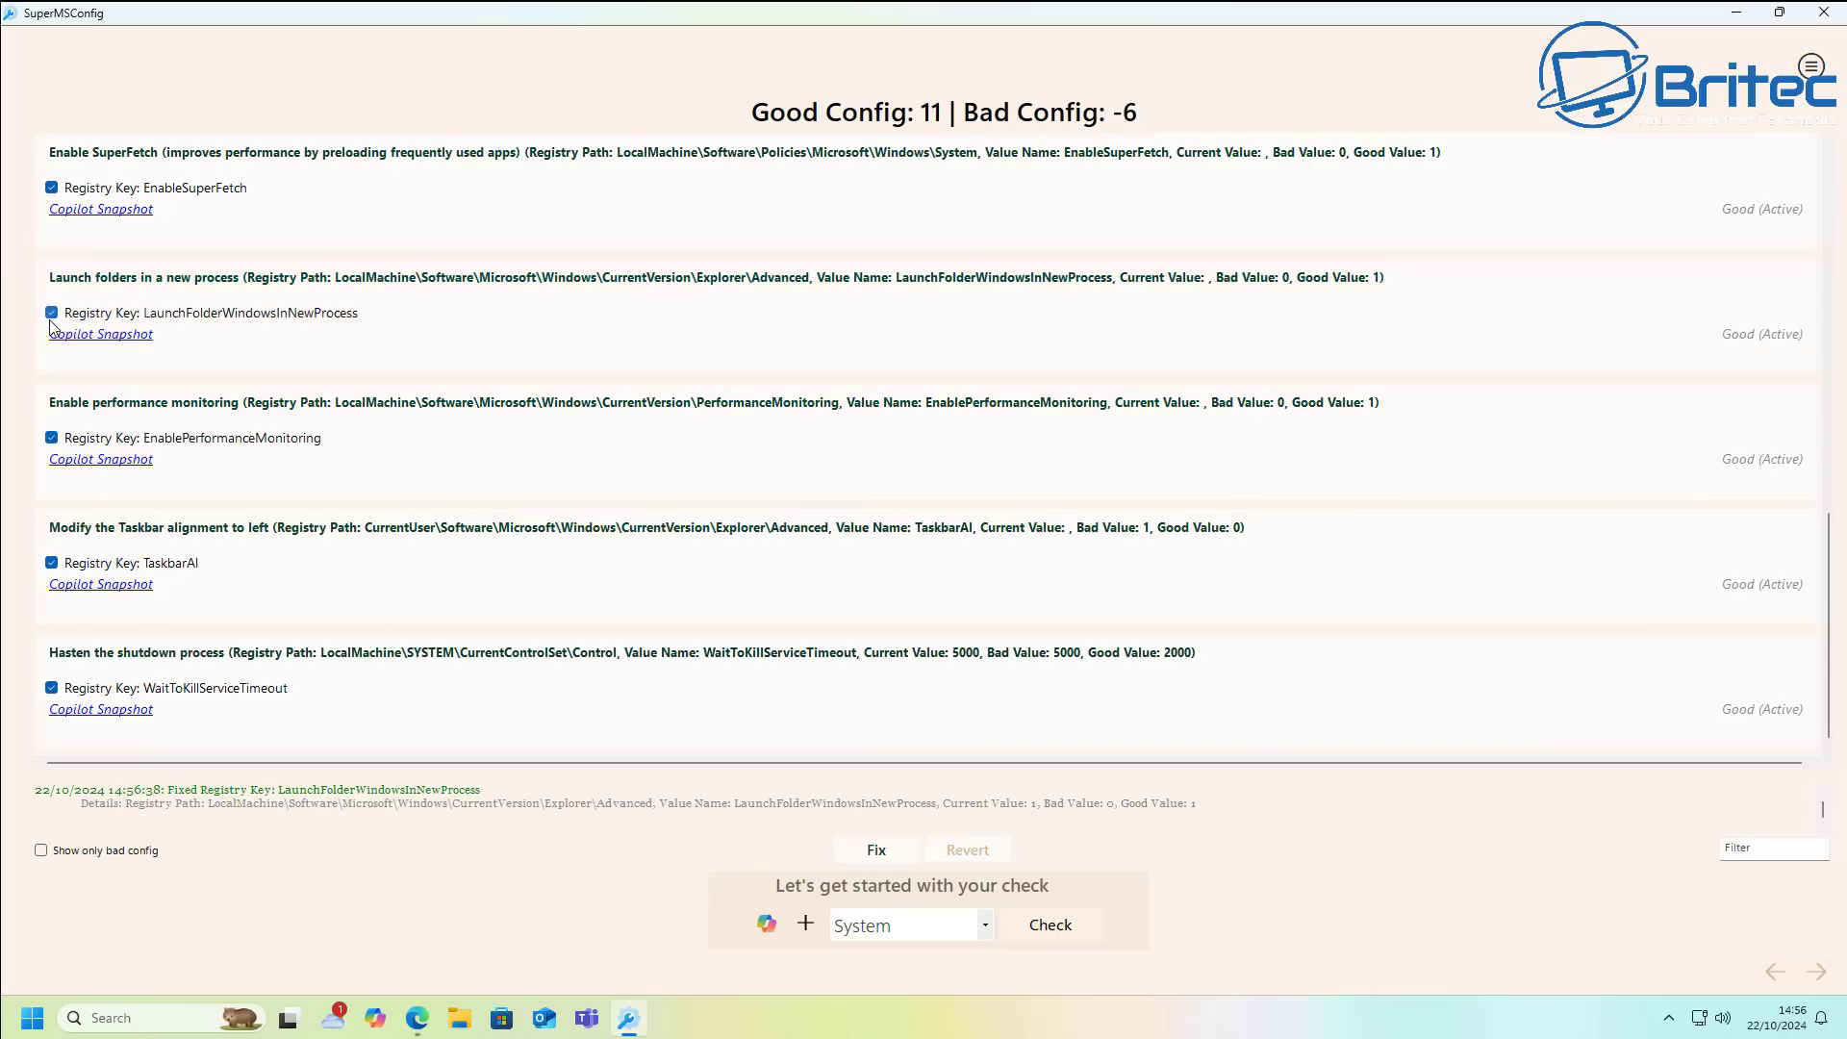
- Apply the fix to all listed System settings, and switch to the MS Edge category and run its check
{"action": "left_click", "coordinate": [873, 854]}
{"action": "left_click", "coordinate": [982, 580]}
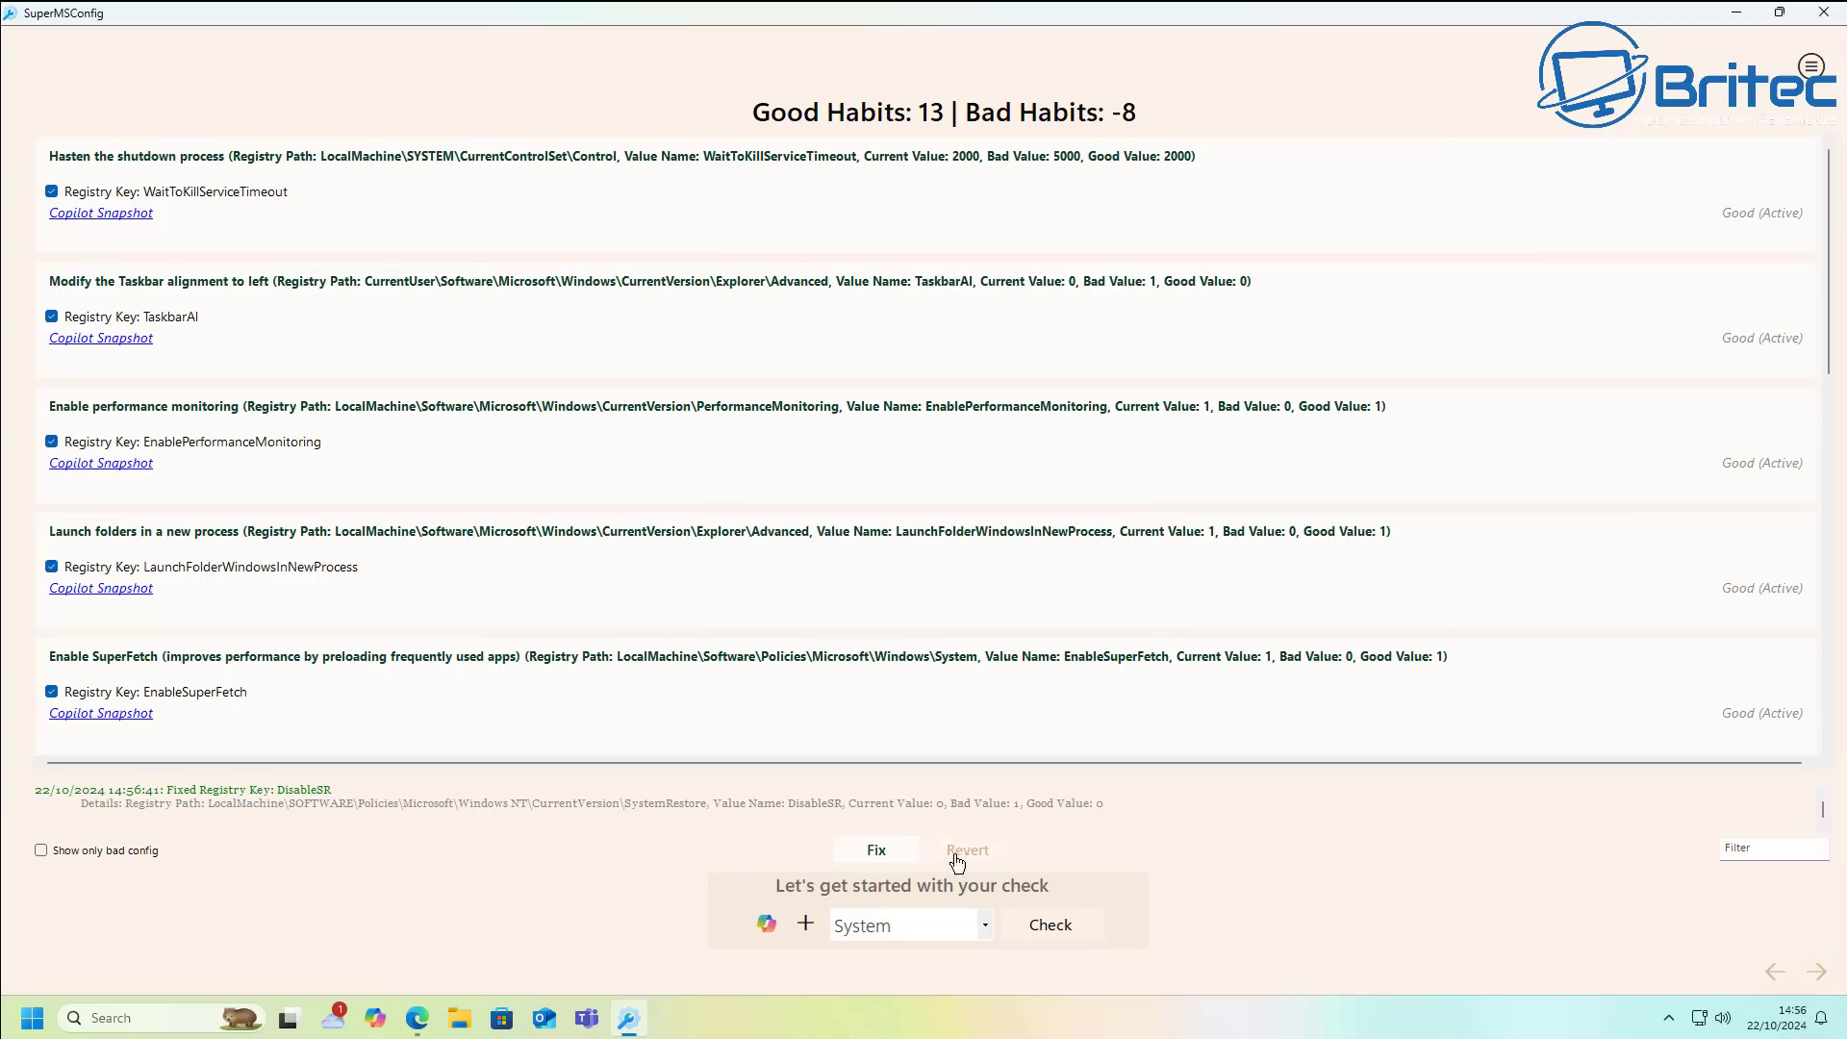
{"action": "left_click", "coordinate": [987, 928]}
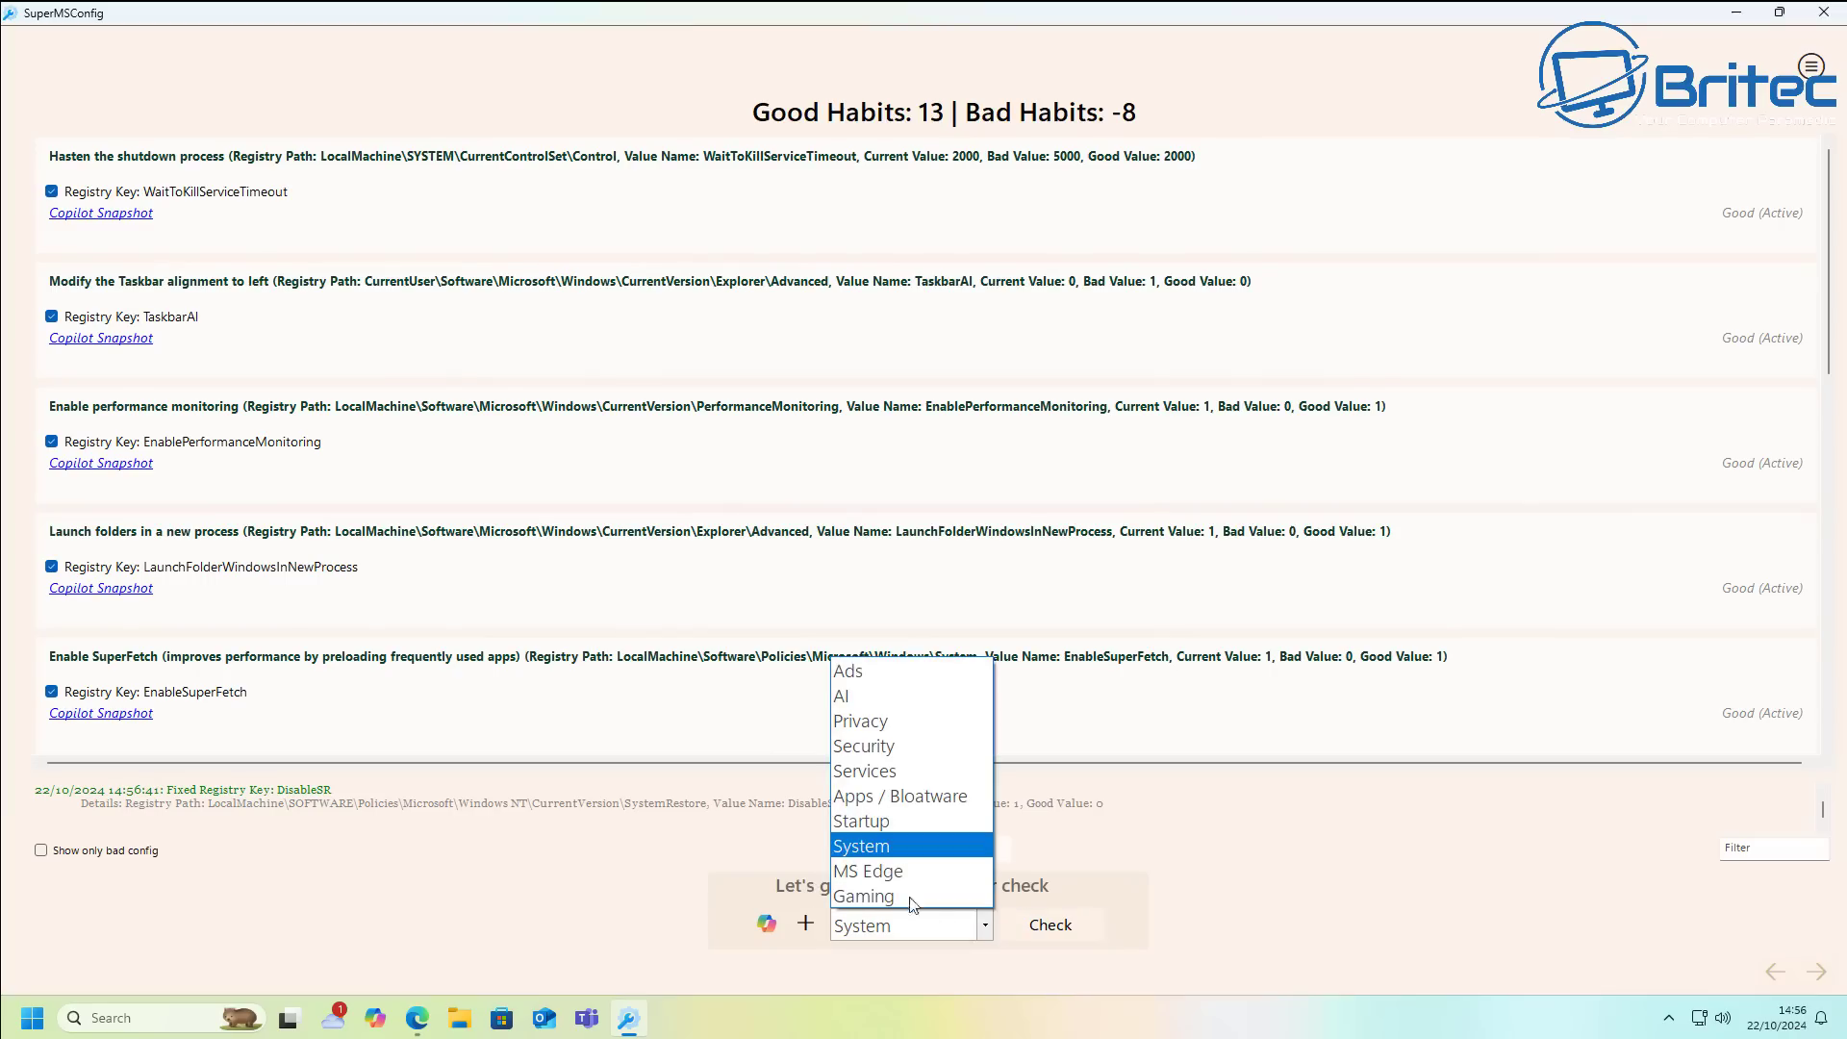
{"action": "left_click", "coordinate": [893, 870]}
{"action": "left_click", "coordinate": [1034, 926]}
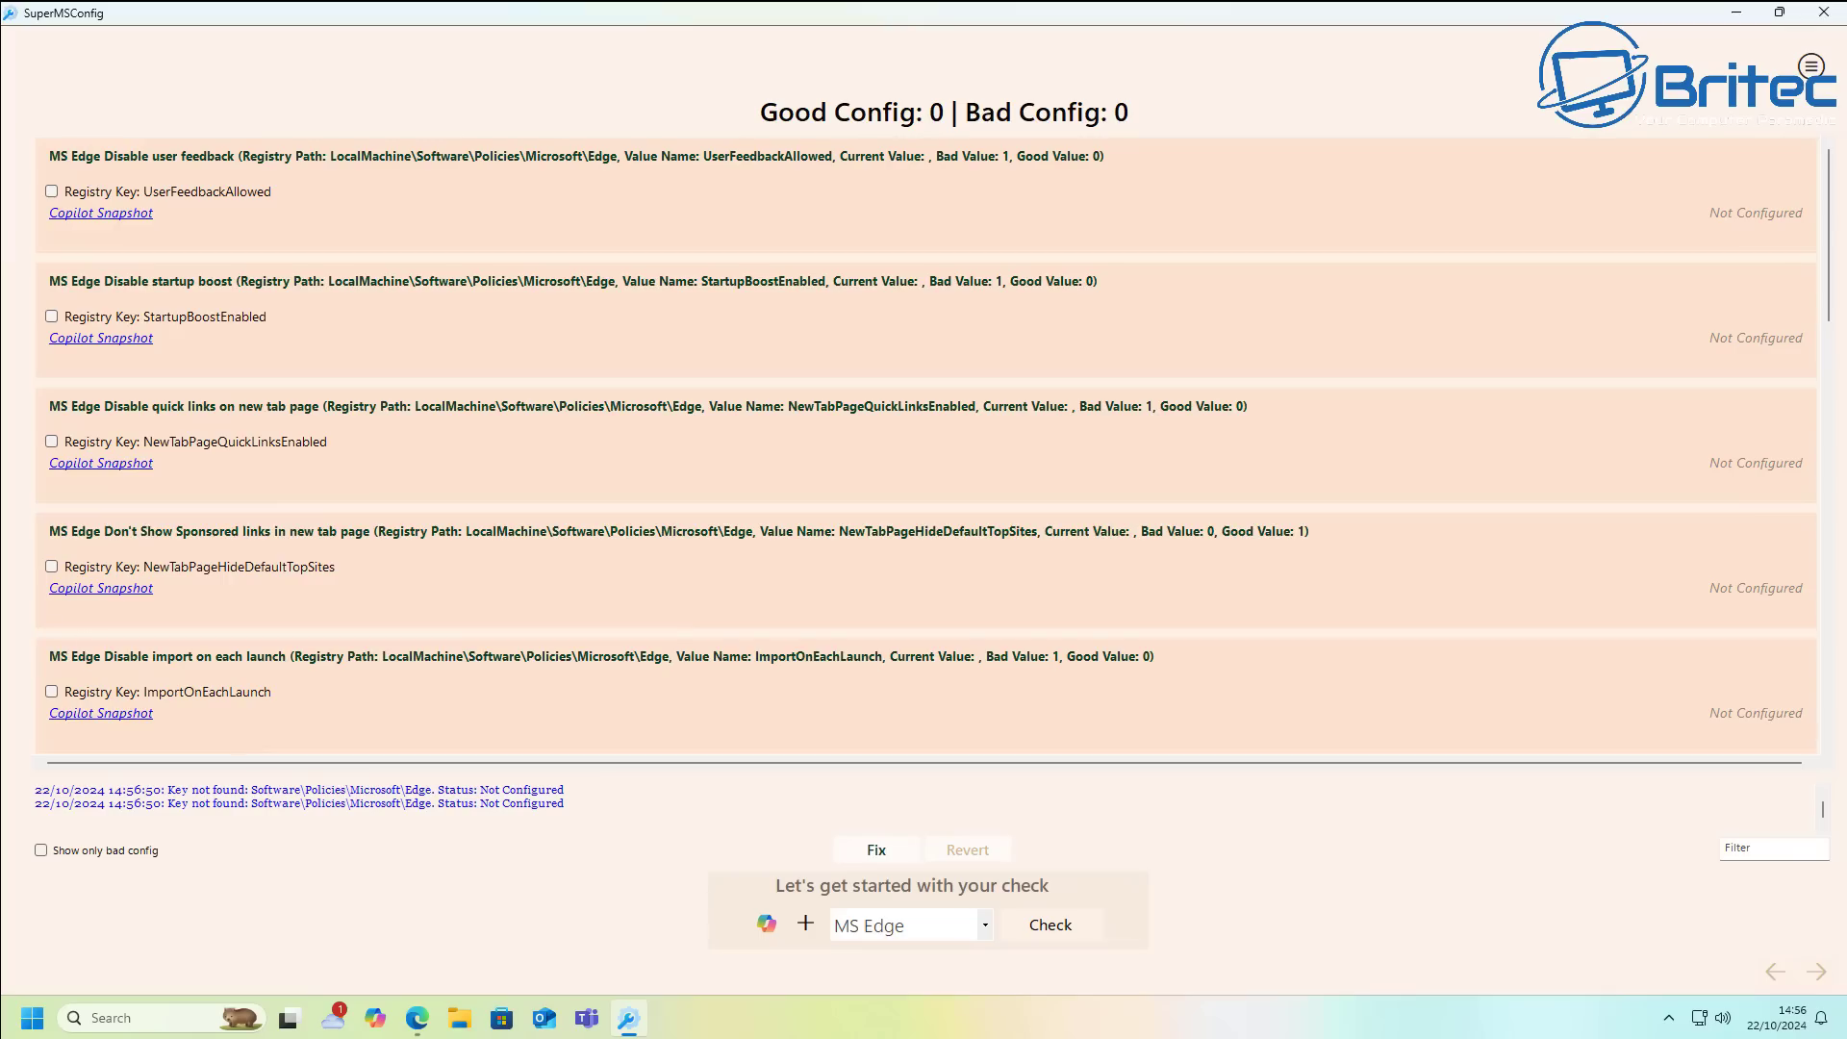
- Enable the MS Edge tweaks for user feedback, startup boost, quick links, sponsored links and import on launch, and apply all listed Edge settings
{"action": "left_click", "coordinate": [51, 192]}
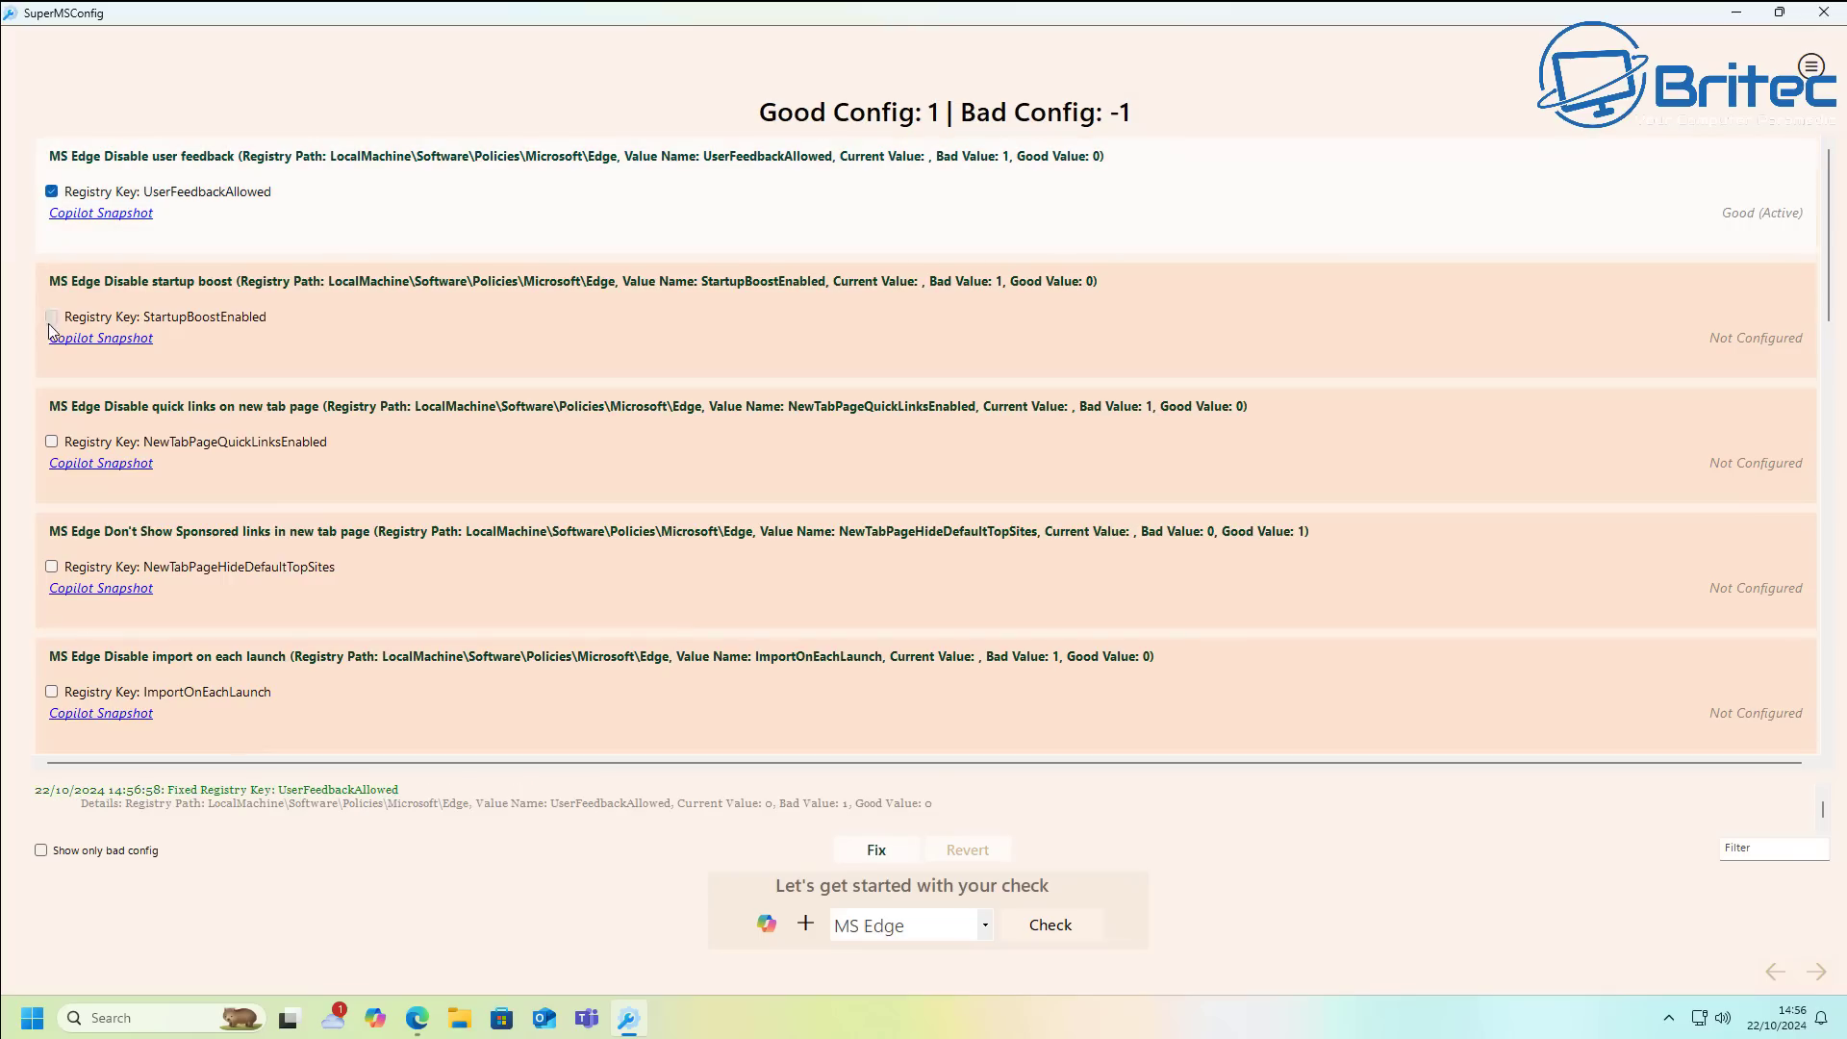
{"action": "left_click", "coordinate": [51, 318]}
{"action": "left_click", "coordinate": [51, 442]}
{"action": "left_click", "coordinate": [51, 567]}
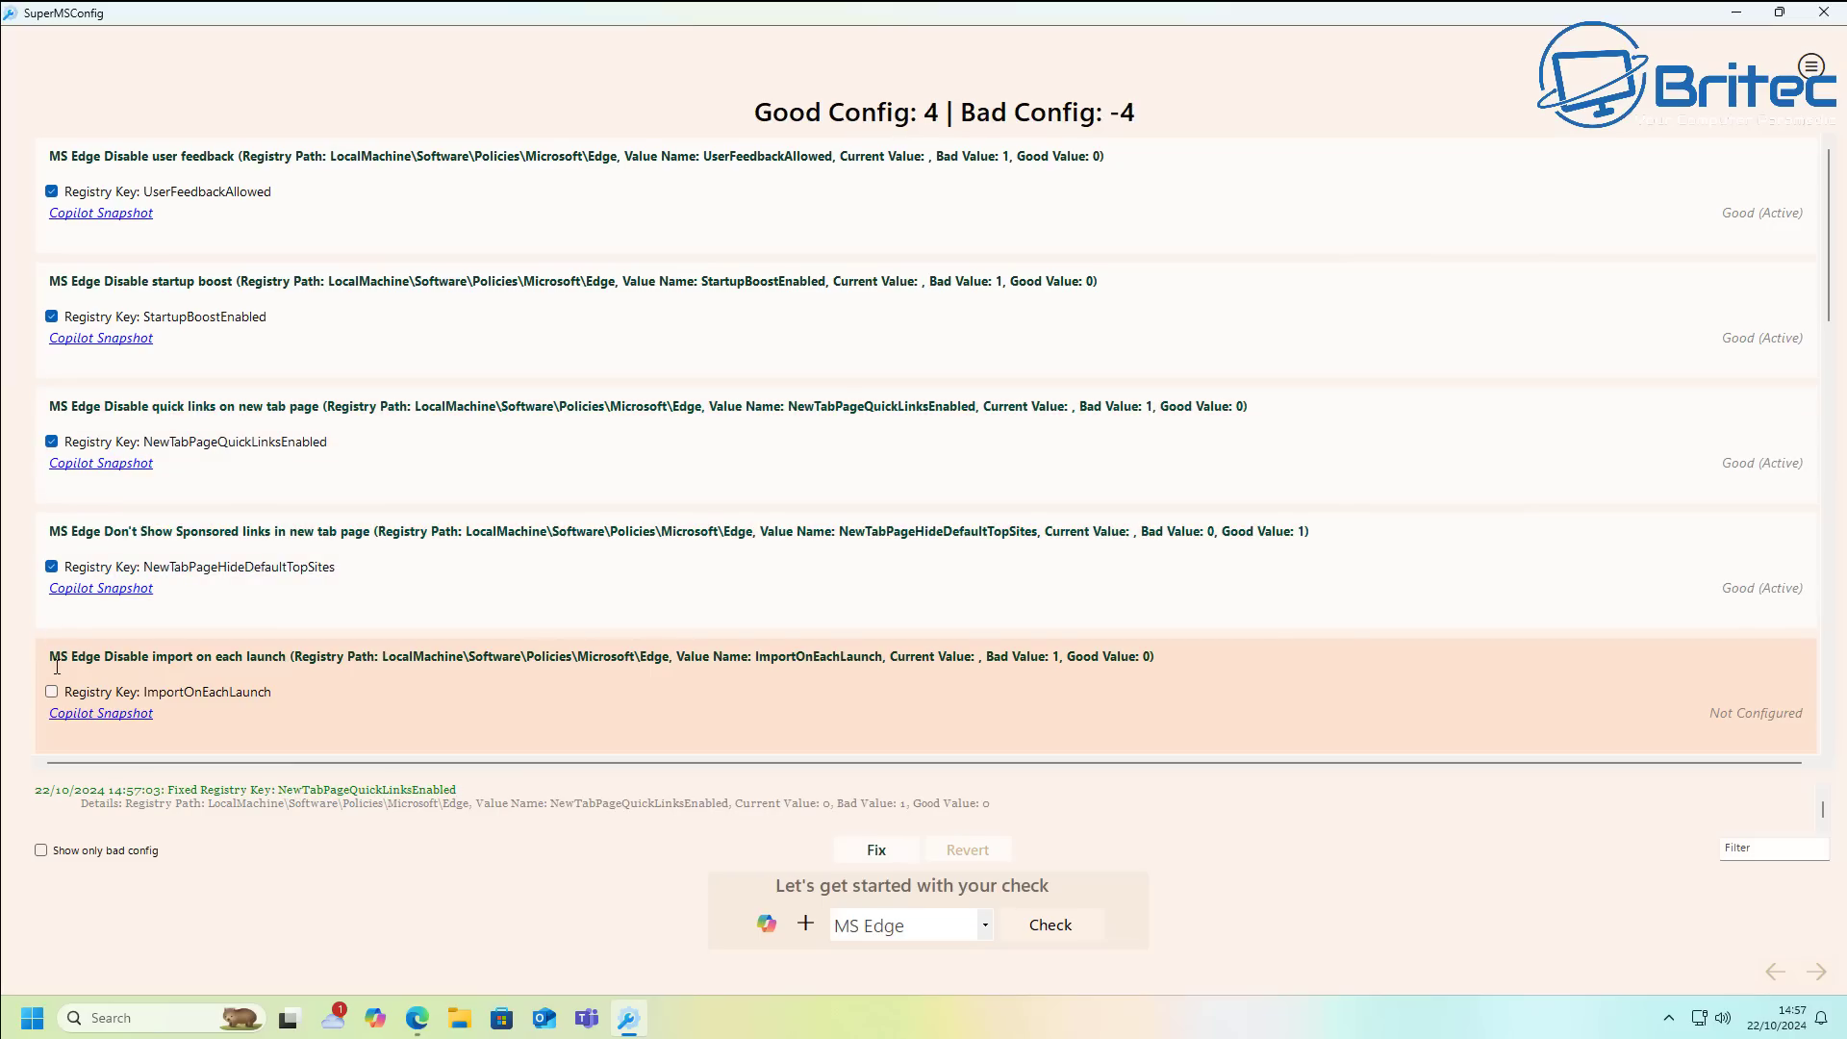
{"action": "left_click", "coordinate": [52, 692]}
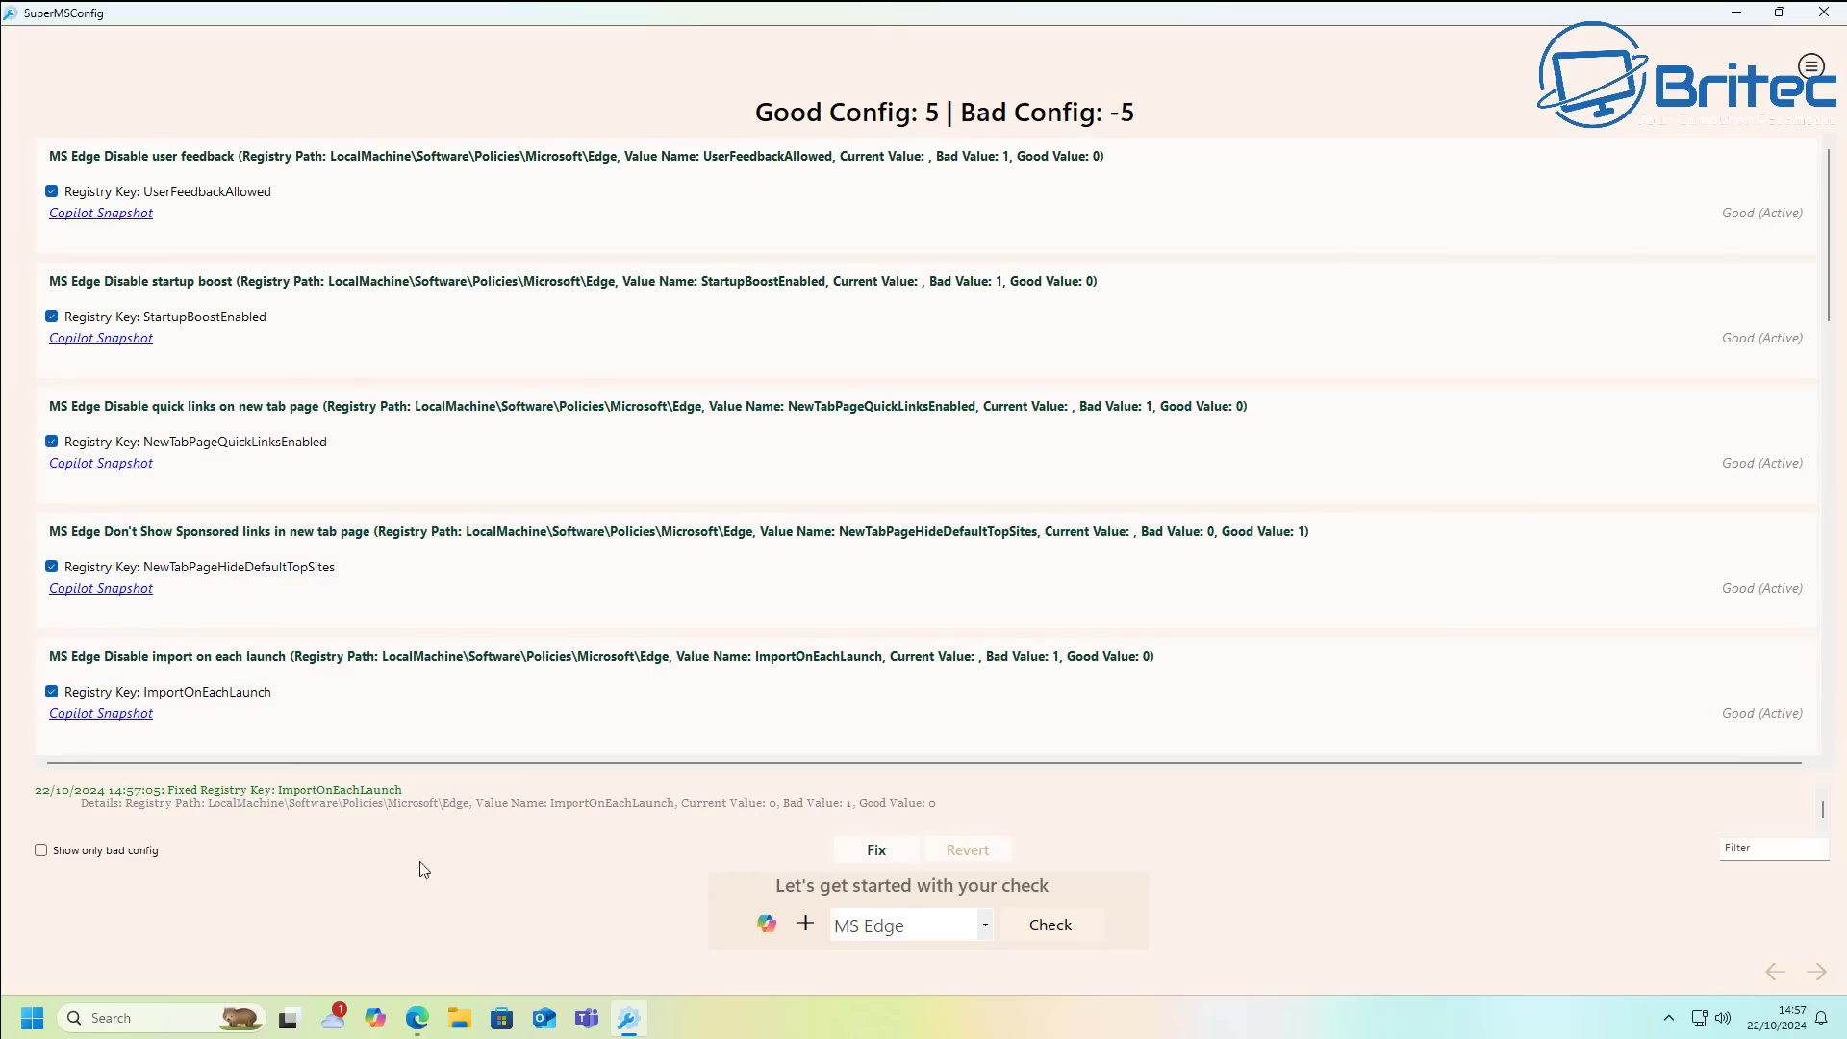
{"action": "left_click", "coordinate": [872, 852]}
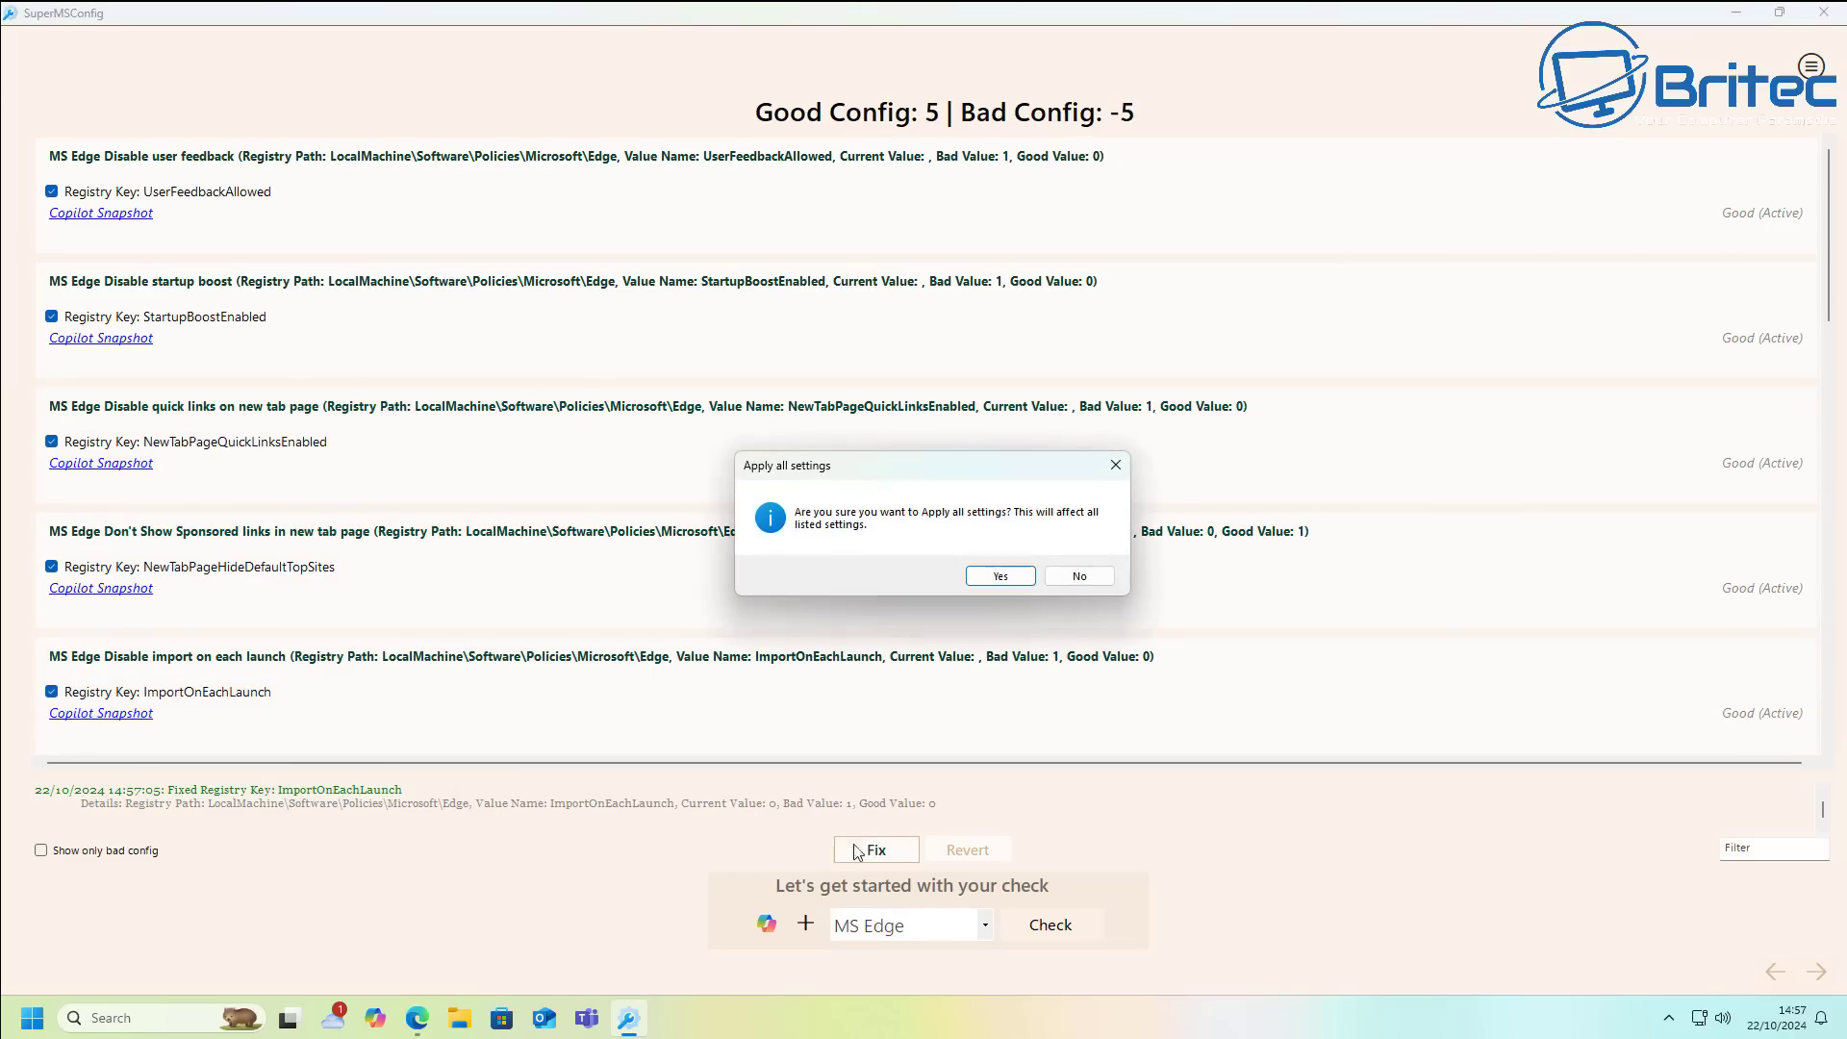
{"action": "left_click", "coordinate": [1001, 577]}
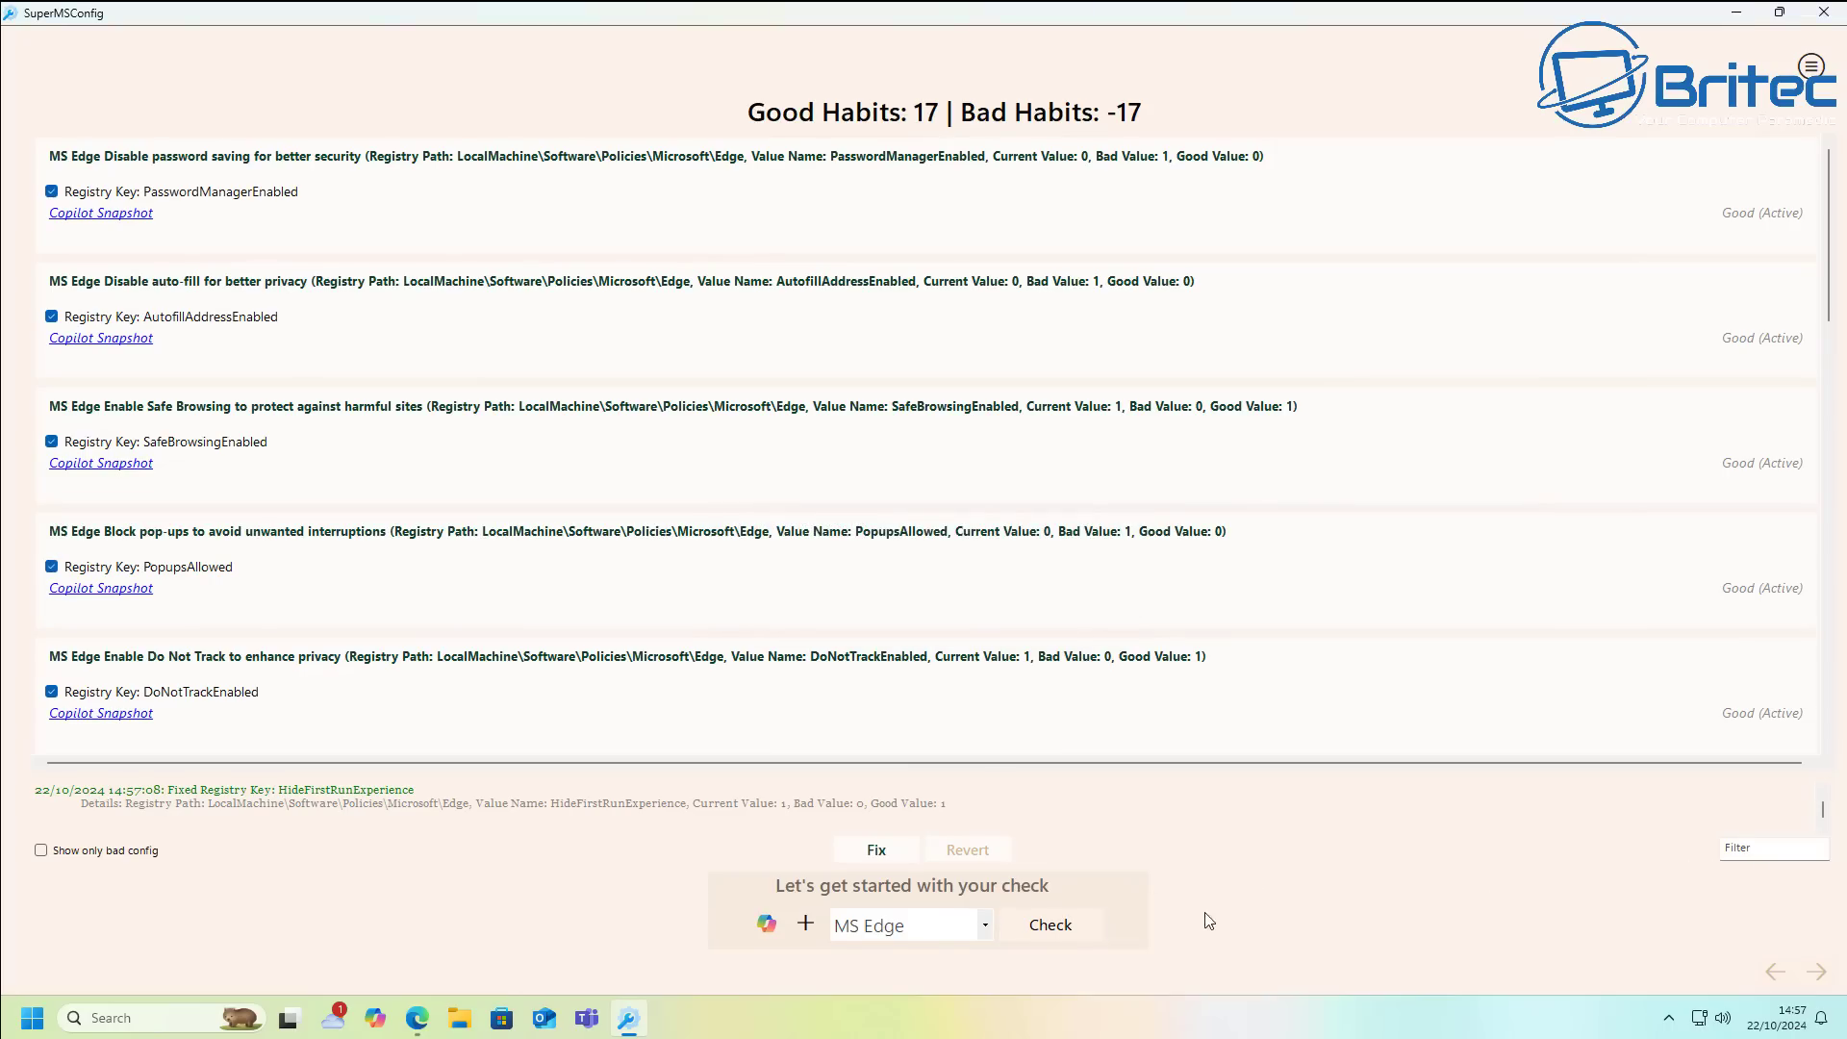
- Switch from the MS Edge category to Gaming and run its check
{"action": "left_click", "coordinate": [981, 926]}
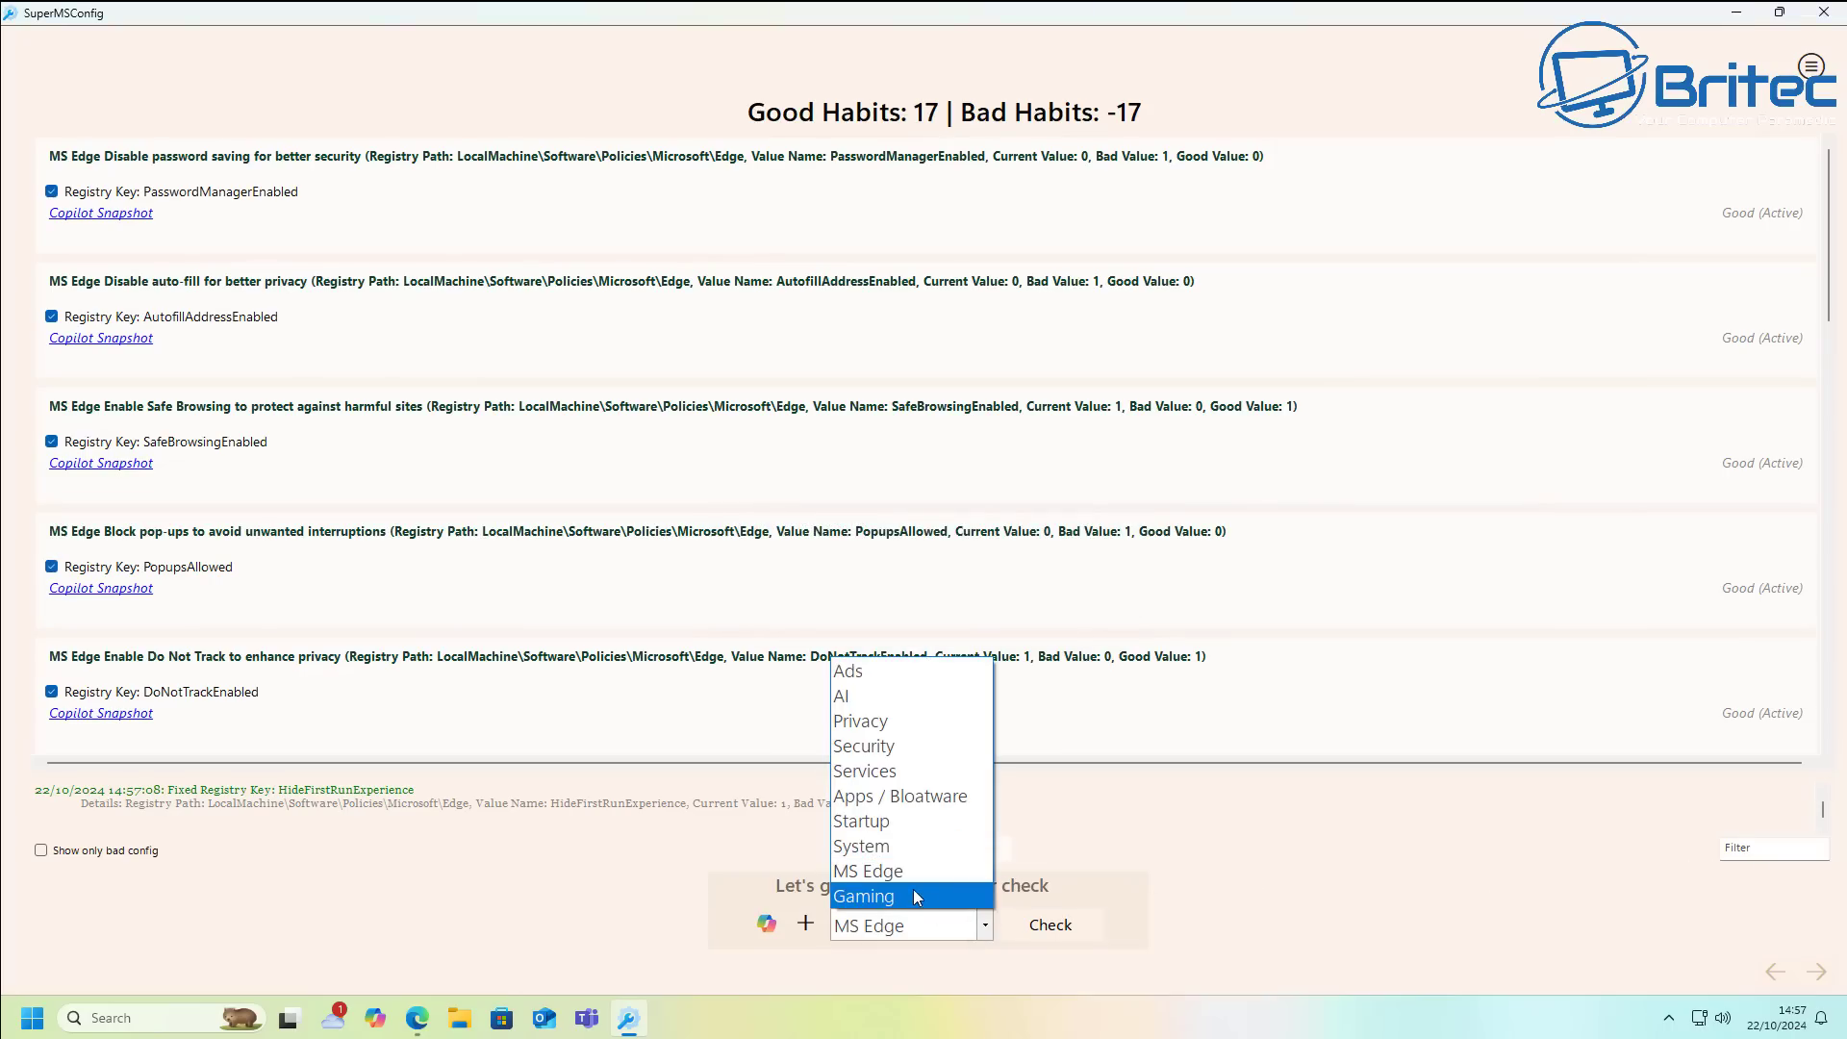
{"action": "left_click", "coordinate": [915, 895]}
{"action": "left_click", "coordinate": [1040, 929]}
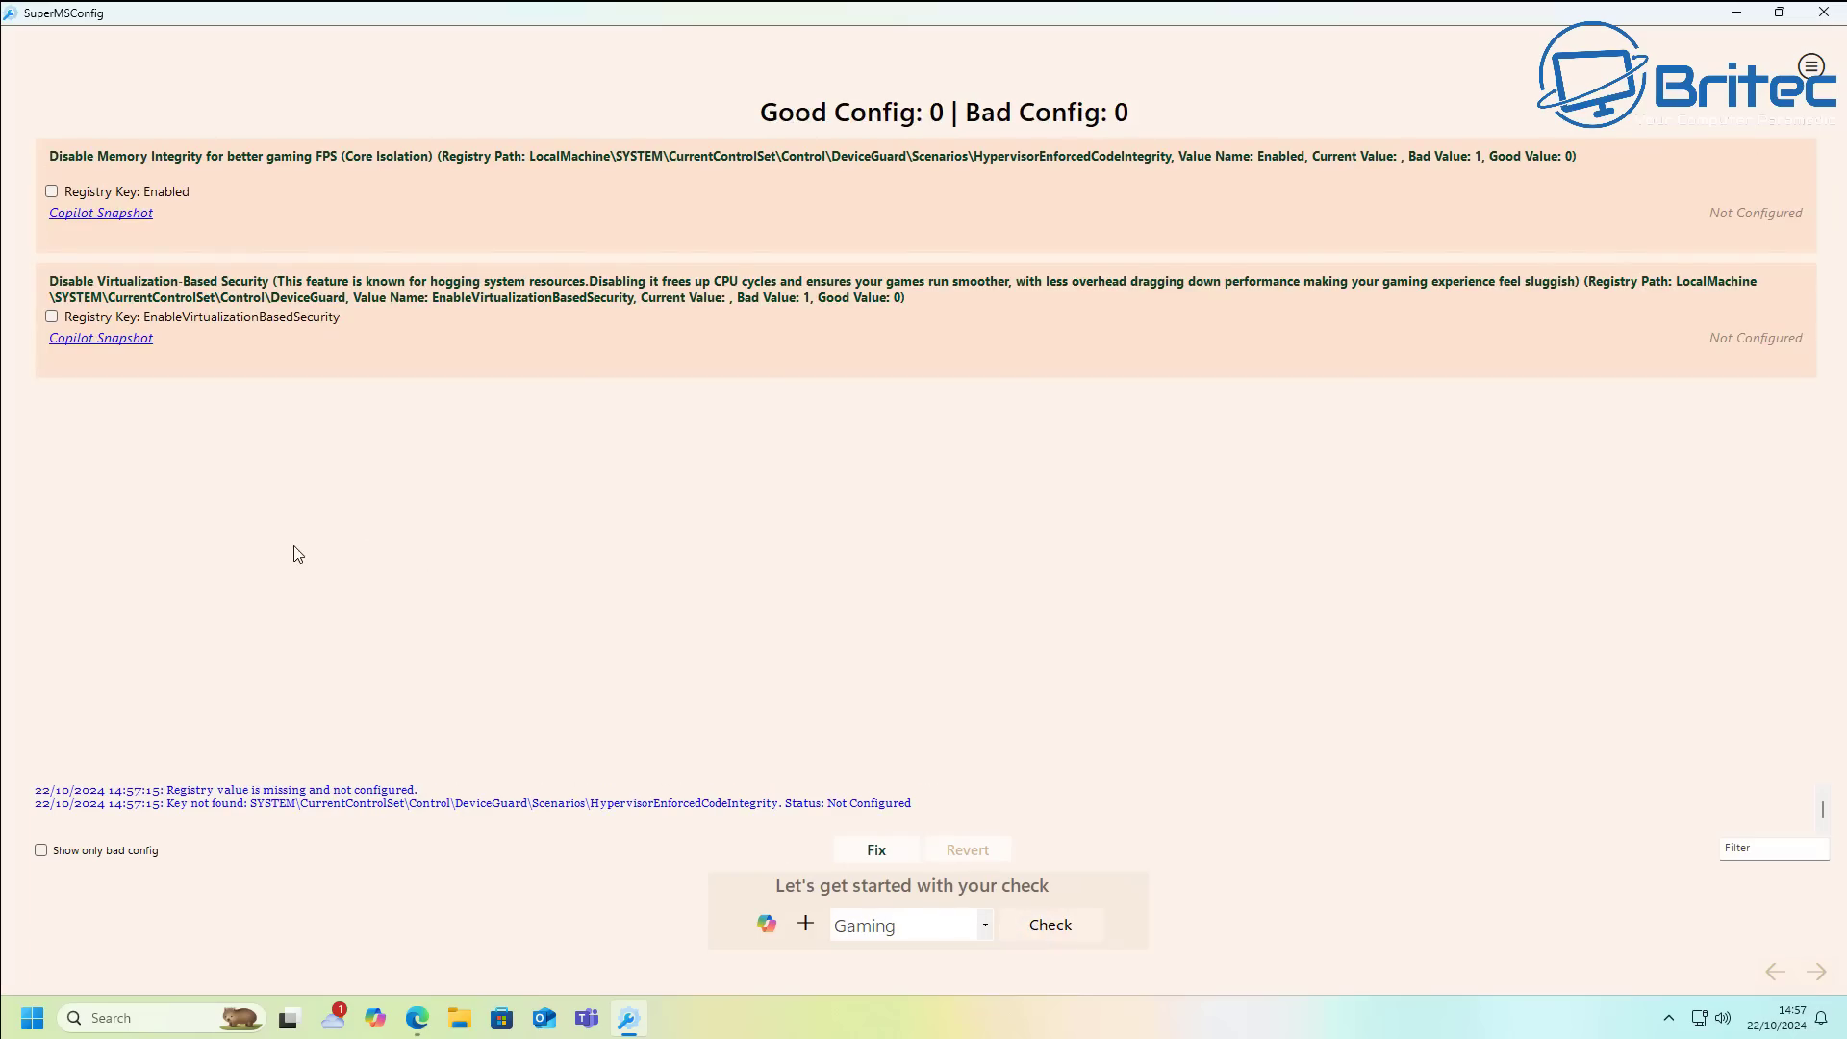
- Enable the Gaming tweaks that disable Memory Integrity and Virtualization-Based Security, and apply all listed Gaming settings
{"action": "left_click", "coordinate": [52, 193]}
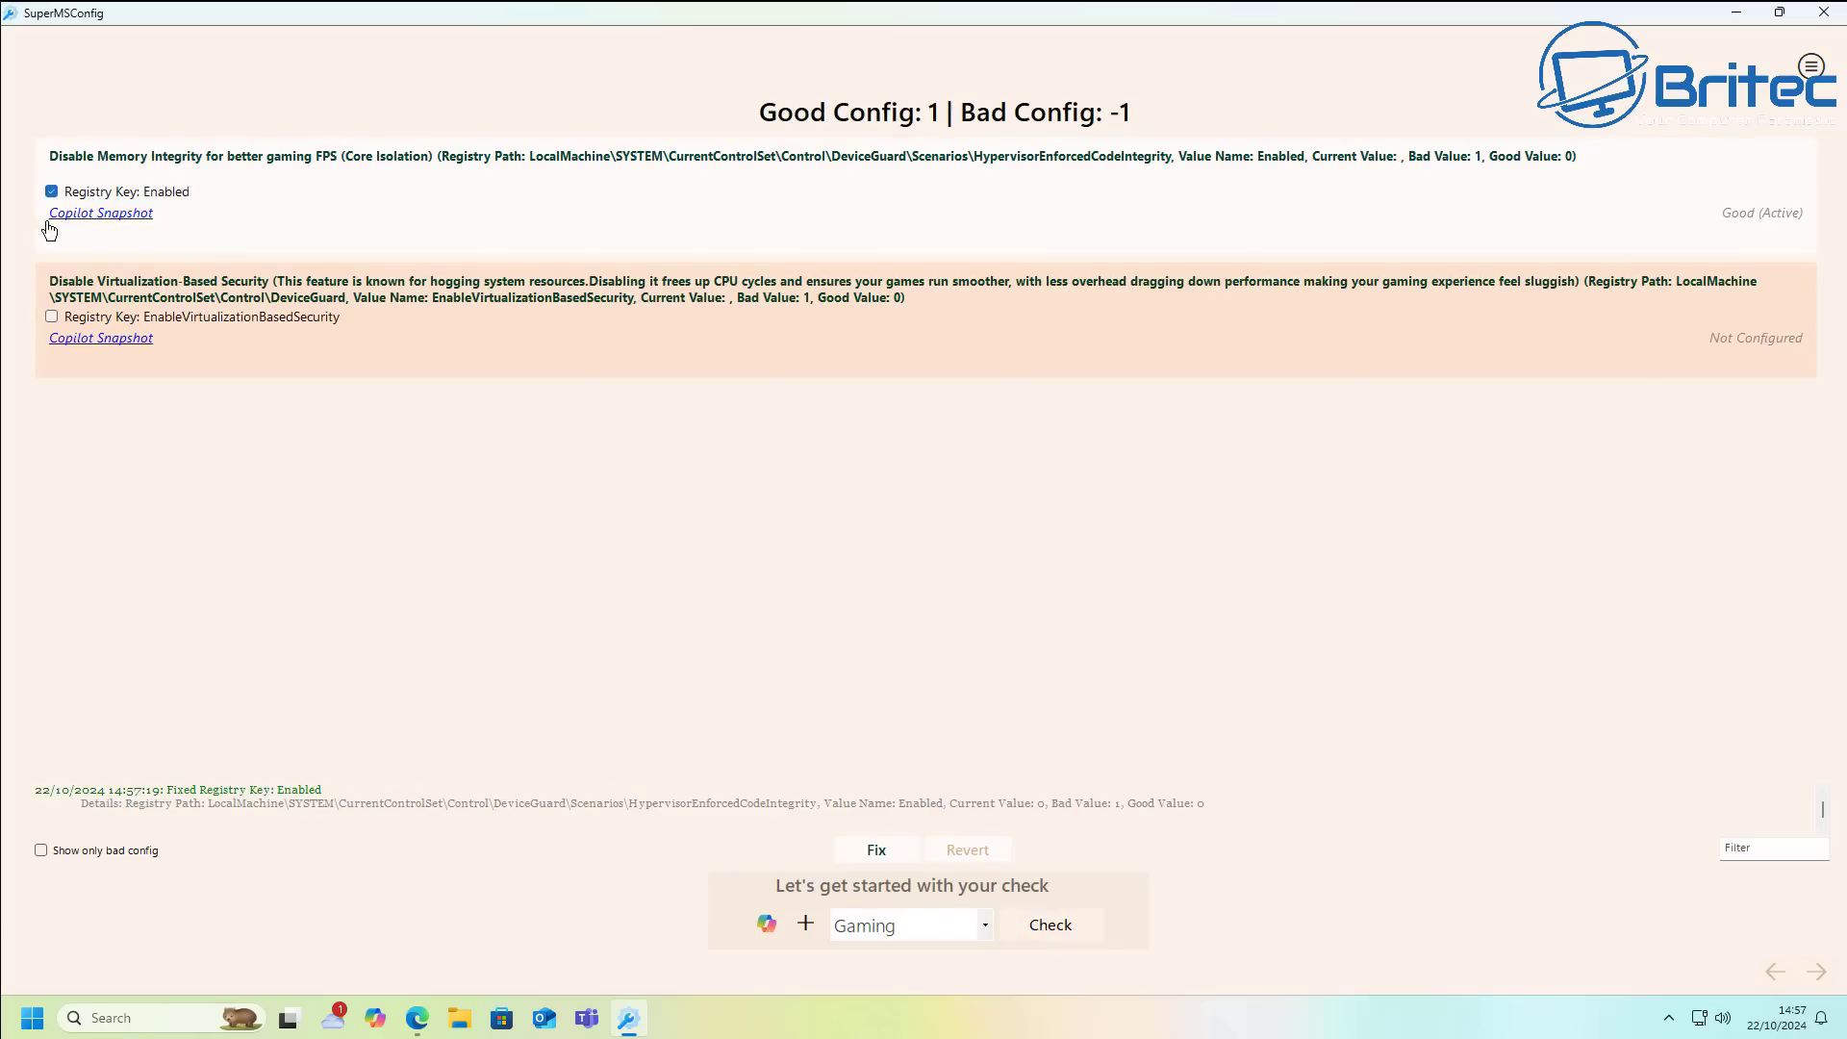
{"action": "left_click", "coordinate": [53, 317]}
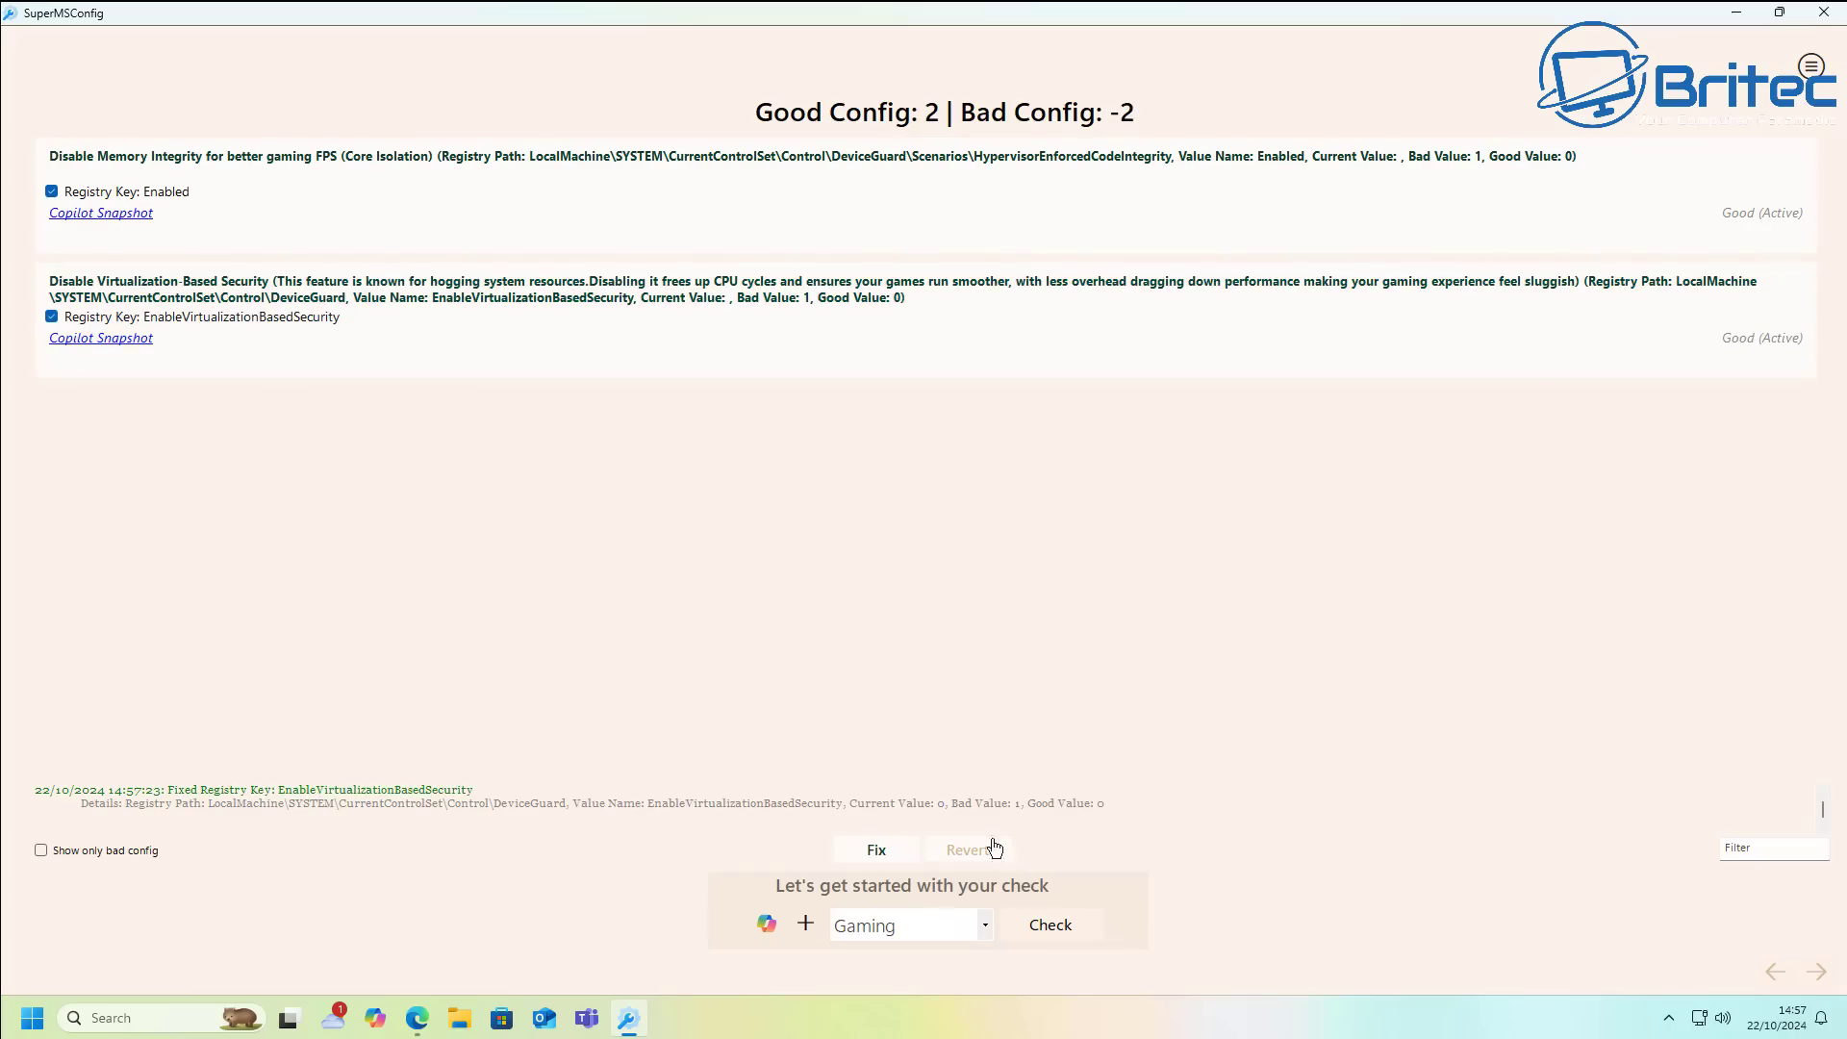
{"action": "left_click", "coordinate": [885, 850]}
{"action": "left_click", "coordinate": [1000, 577]}
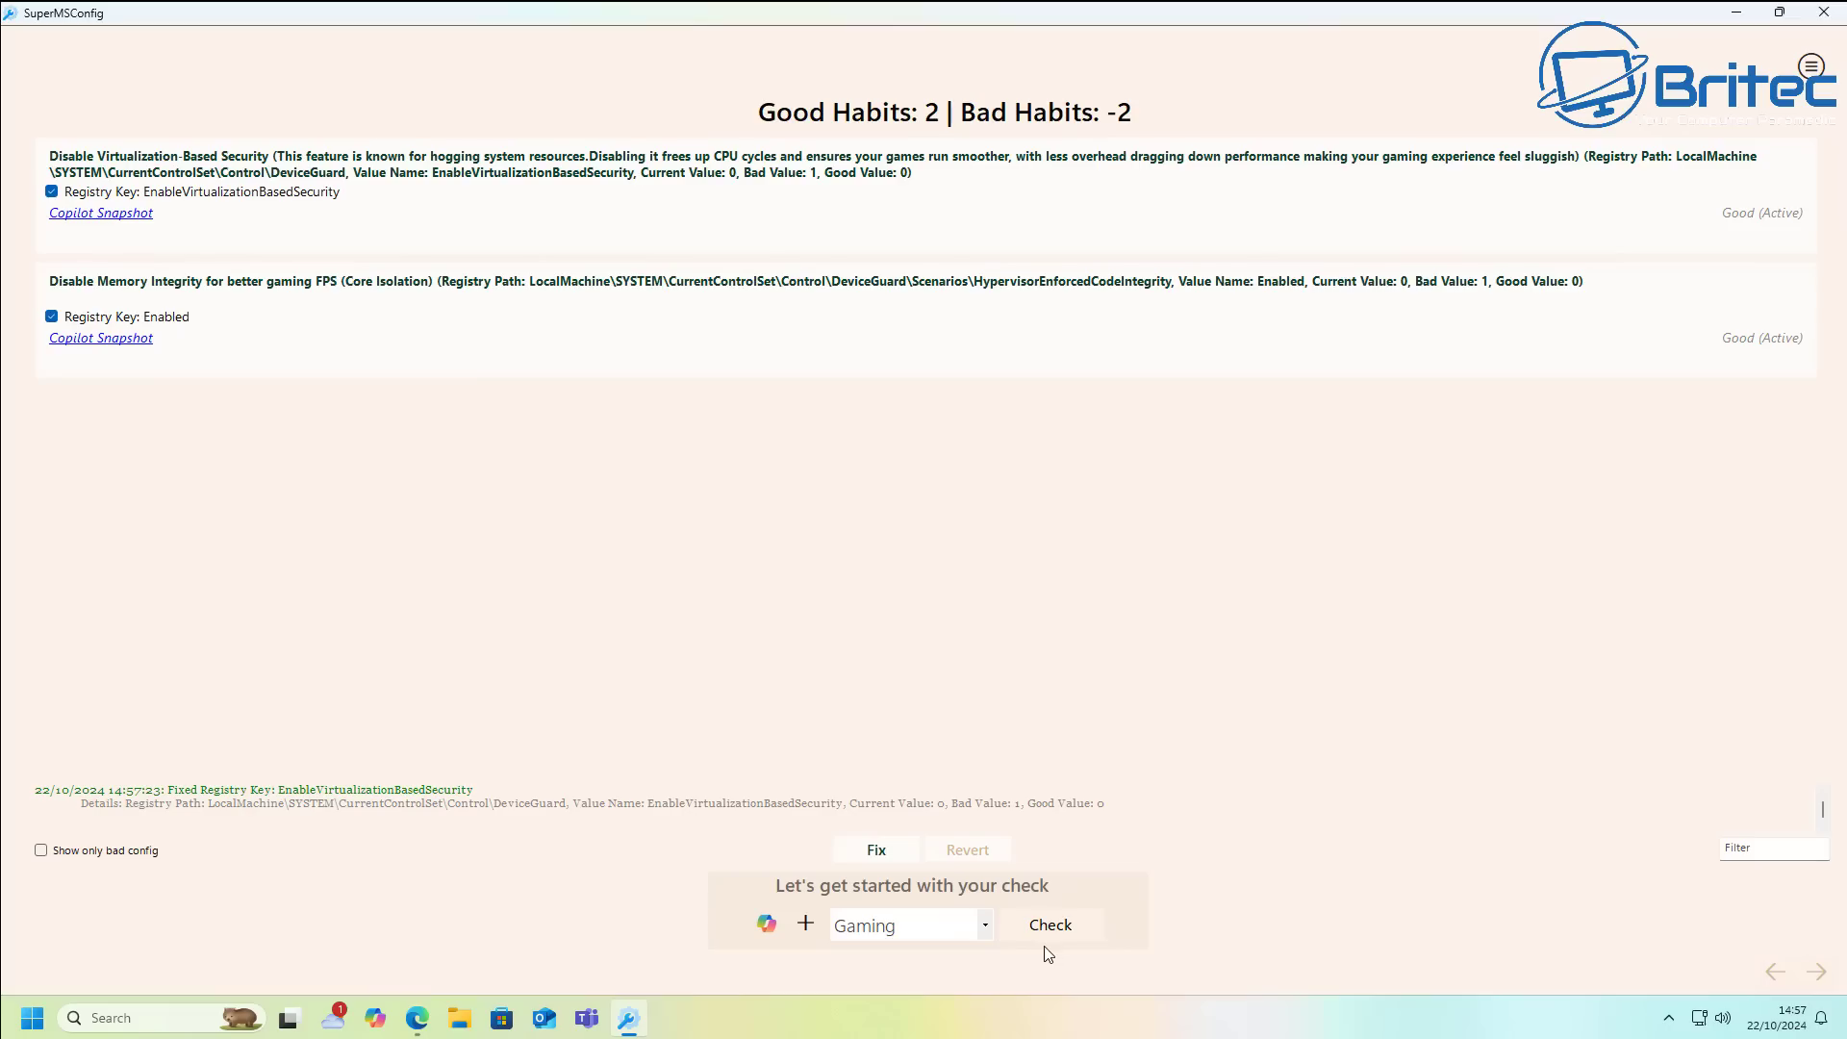
- Toggle the filter for showing only bad config on and off, and request reverting all Gaming settings but decline the confirmation
{"action": "scroll", "coordinate": [1824, 810], "scroll_direction": "up", "scroll_amount": 1}
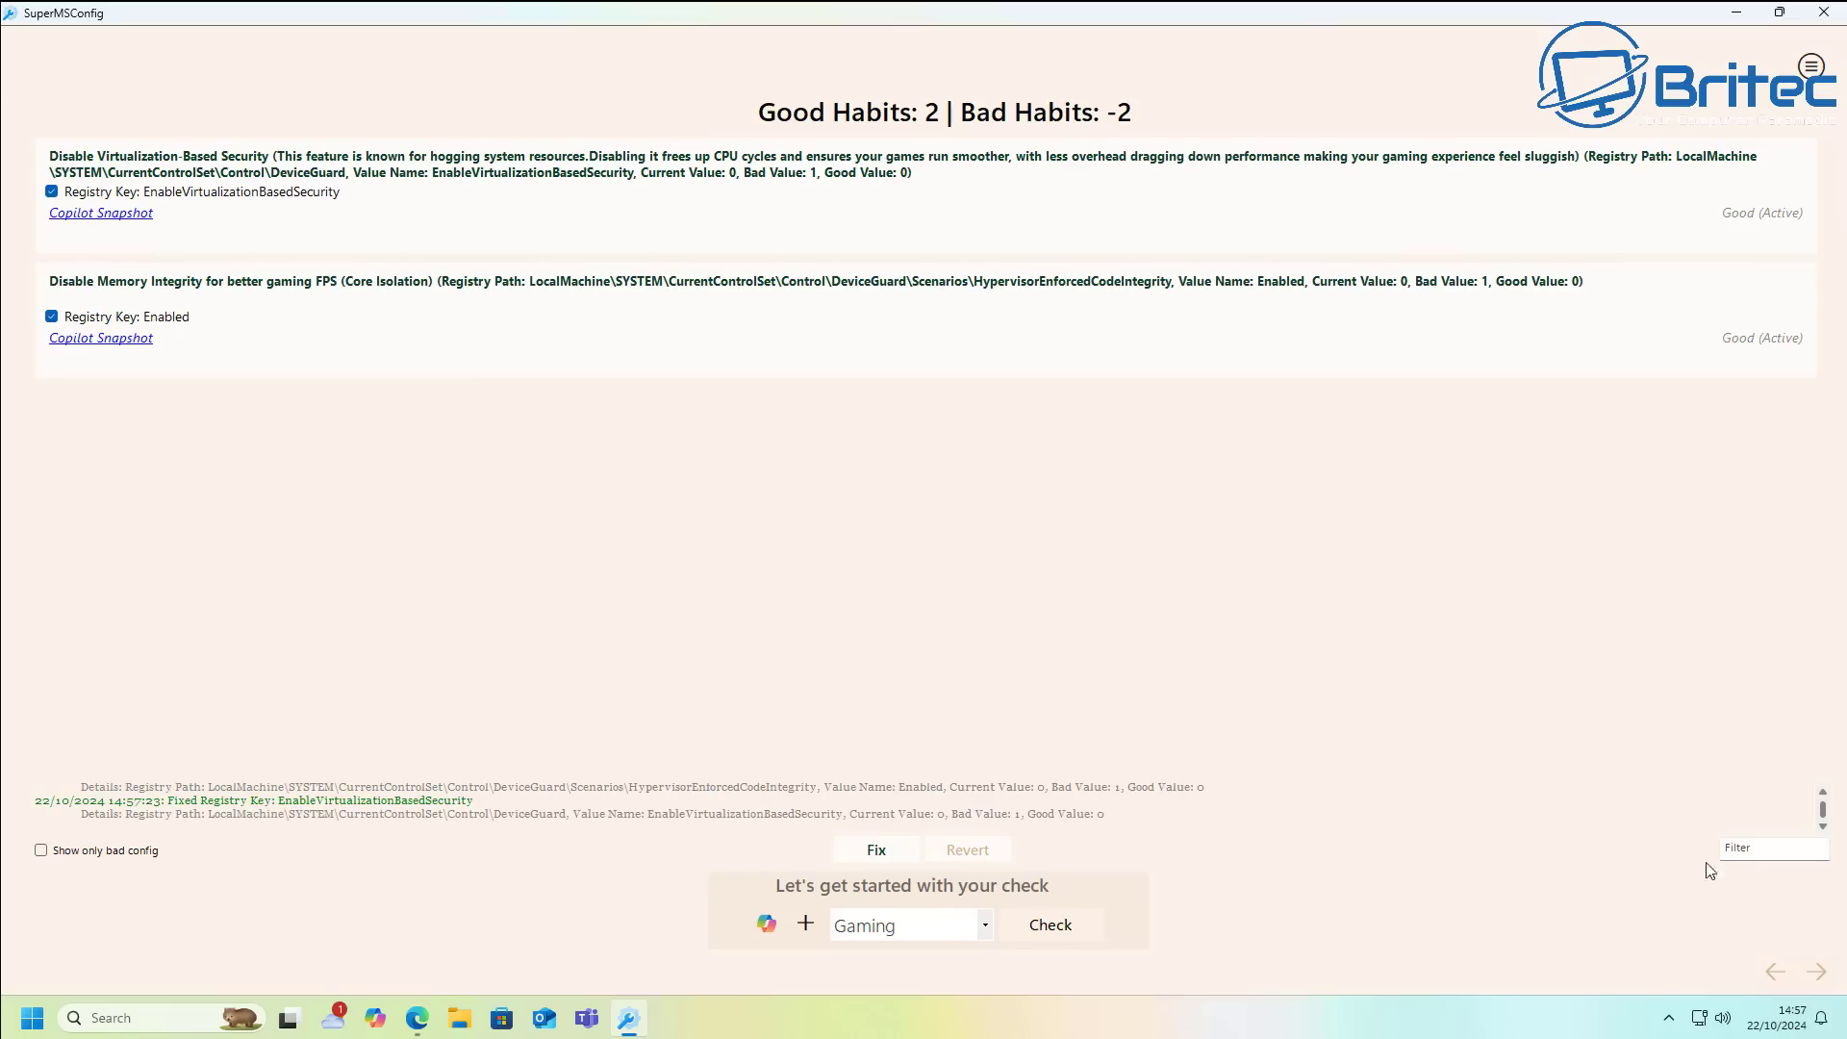
{"action": "left_click", "coordinate": [79, 855]}
{"action": "left_click", "coordinate": [79, 855]}
{"action": "left_click", "coordinate": [984, 853]}
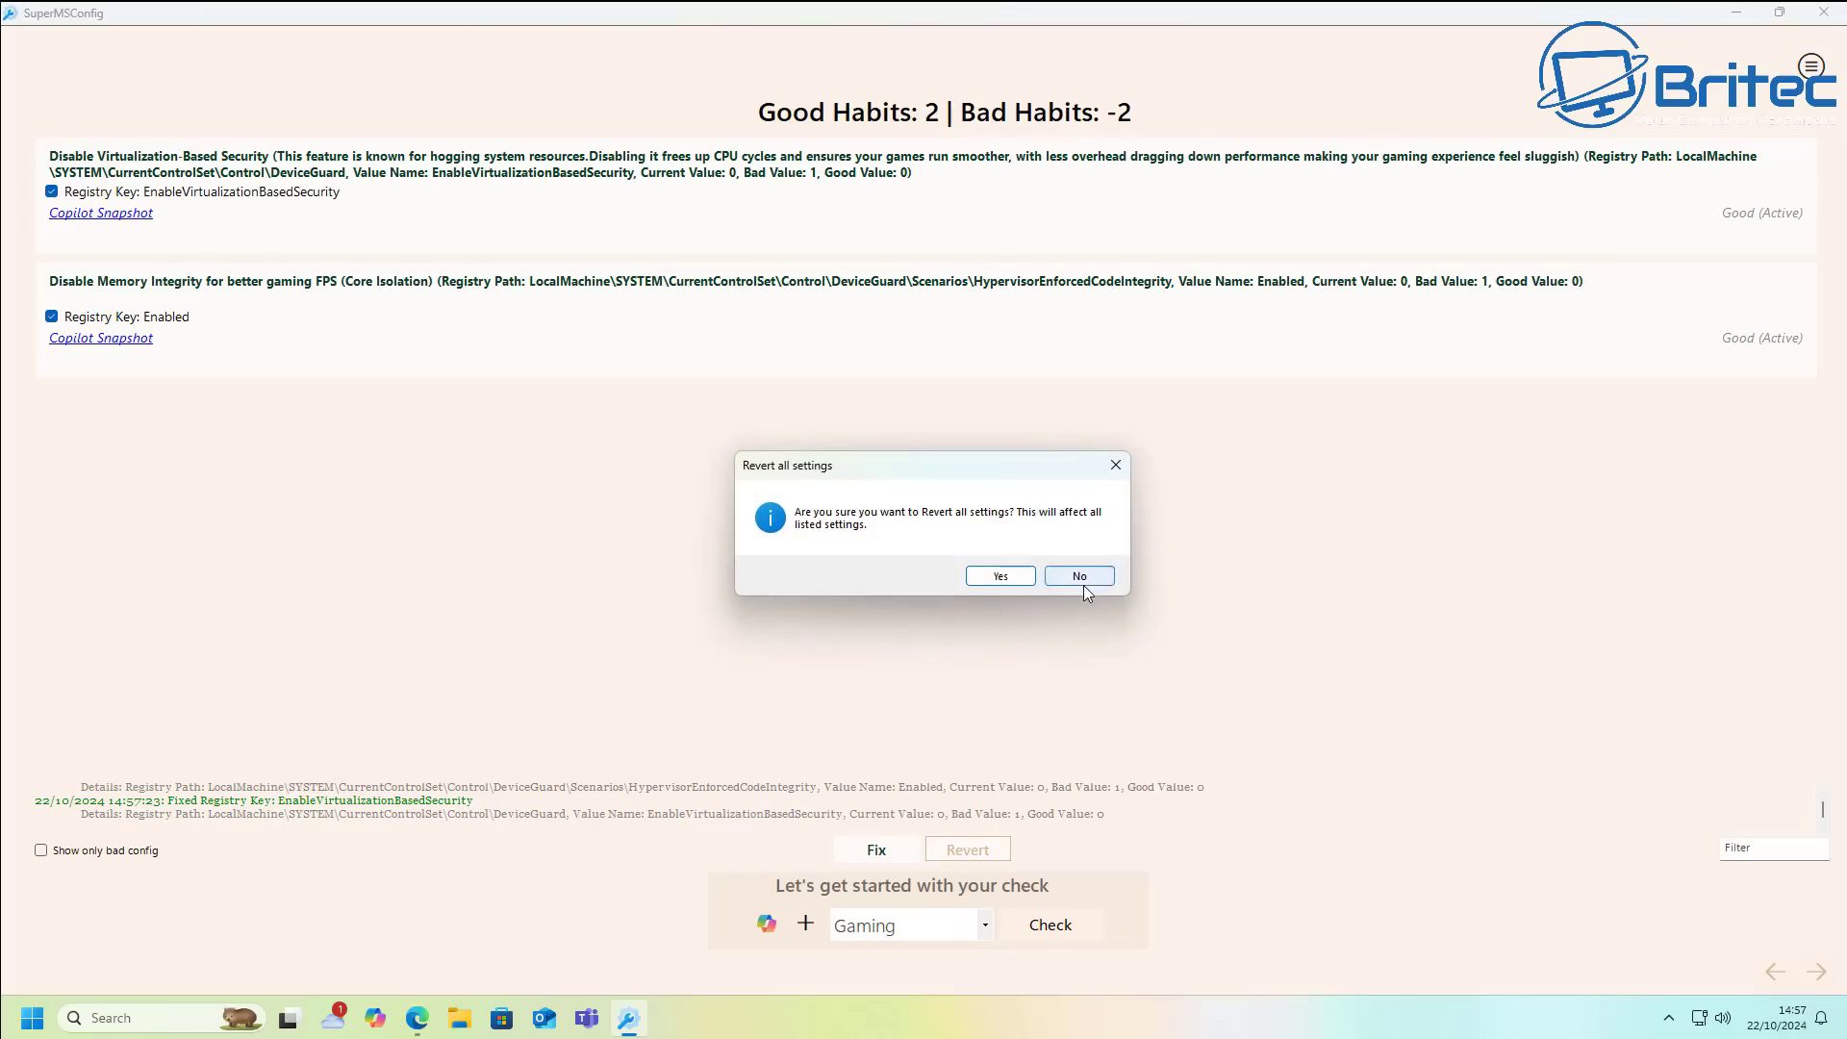
{"action": "left_click", "coordinate": [1082, 579]}
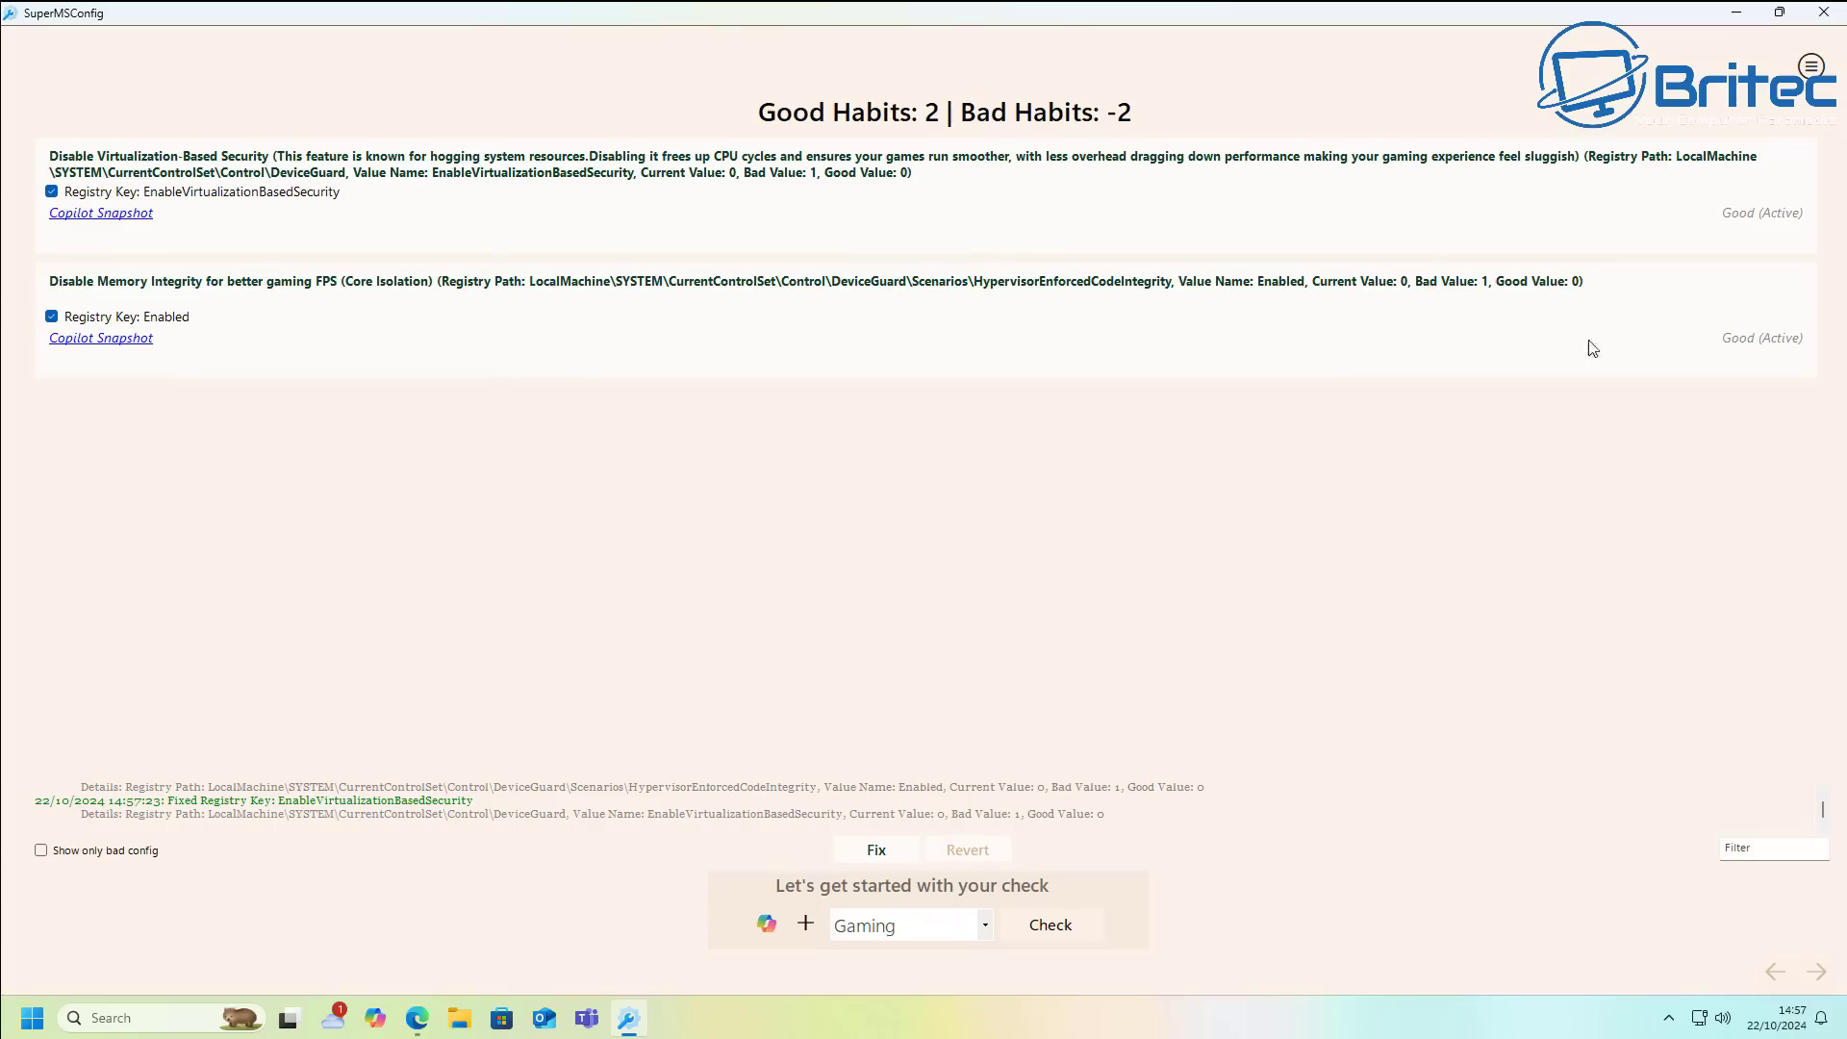
- Open the page of Windows tools and view the Adjust Privacy Settings and Customize Appearance shortcuts in Windows Settings
{"action": "left_click", "coordinate": [1812, 65]}
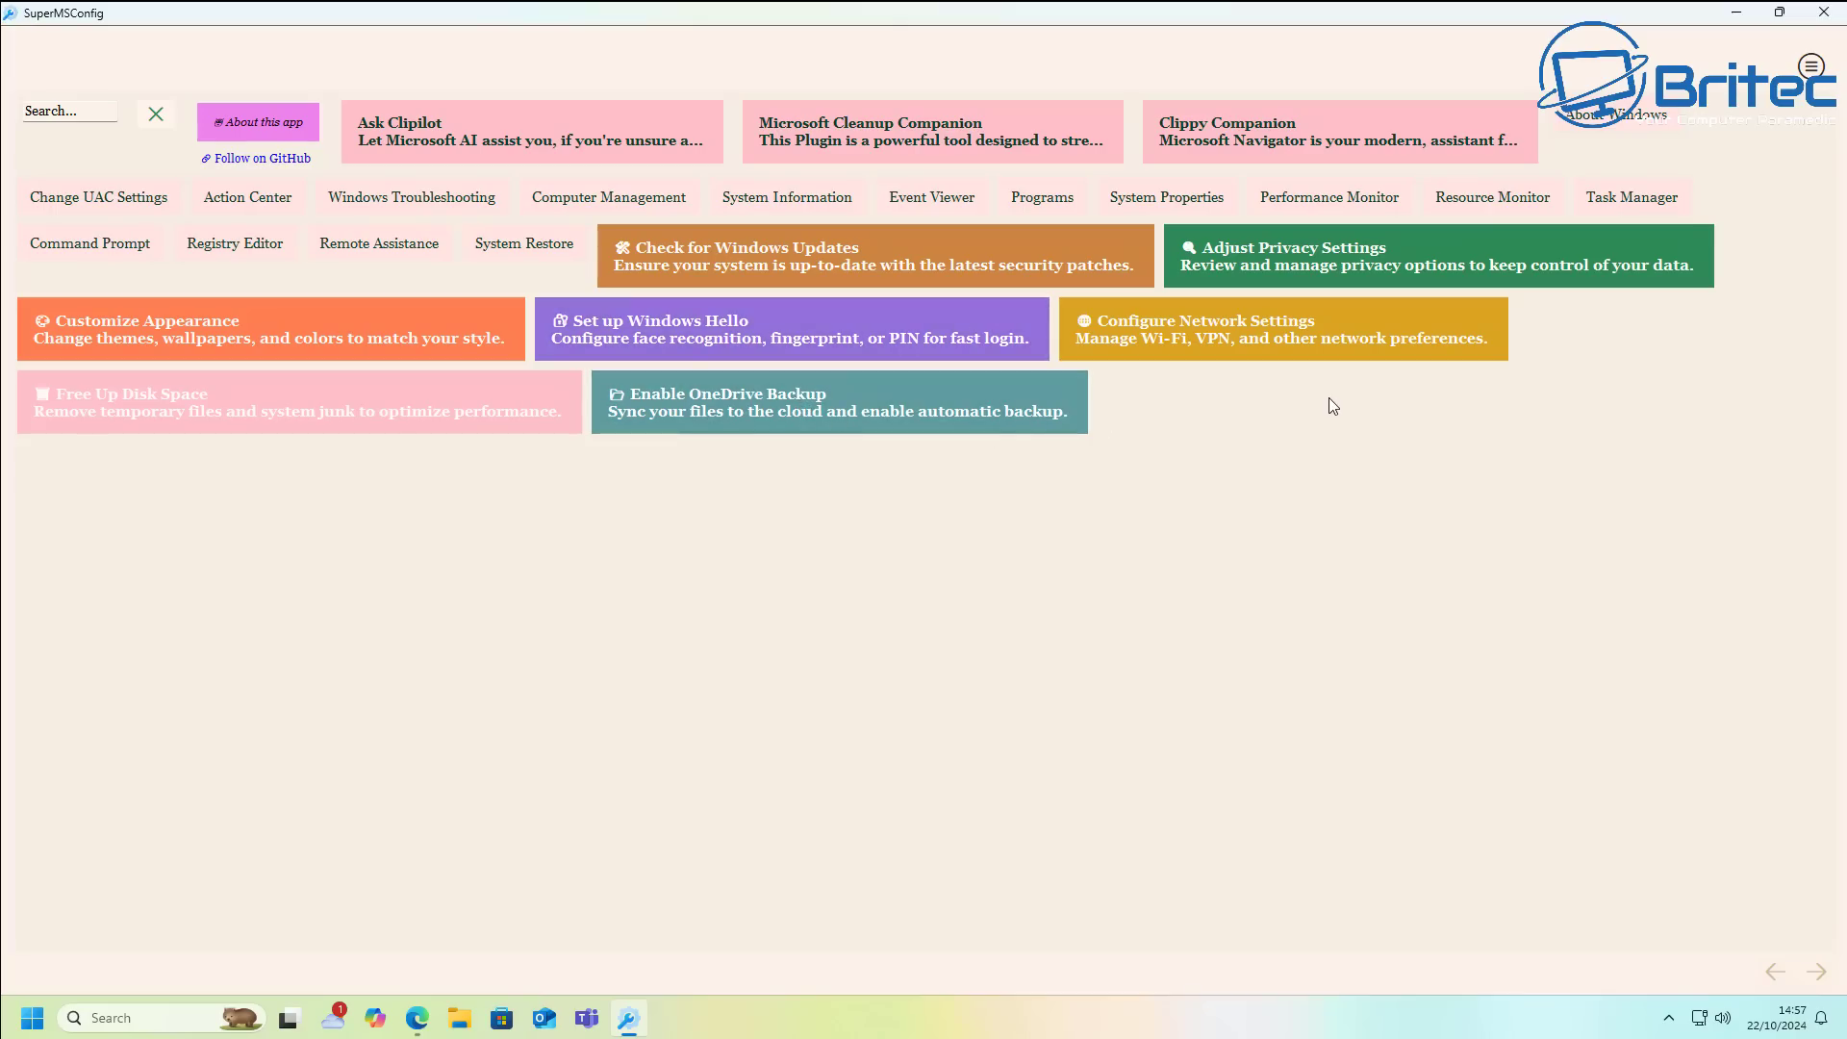
{"action": "left_click", "coordinate": [1280, 260]}
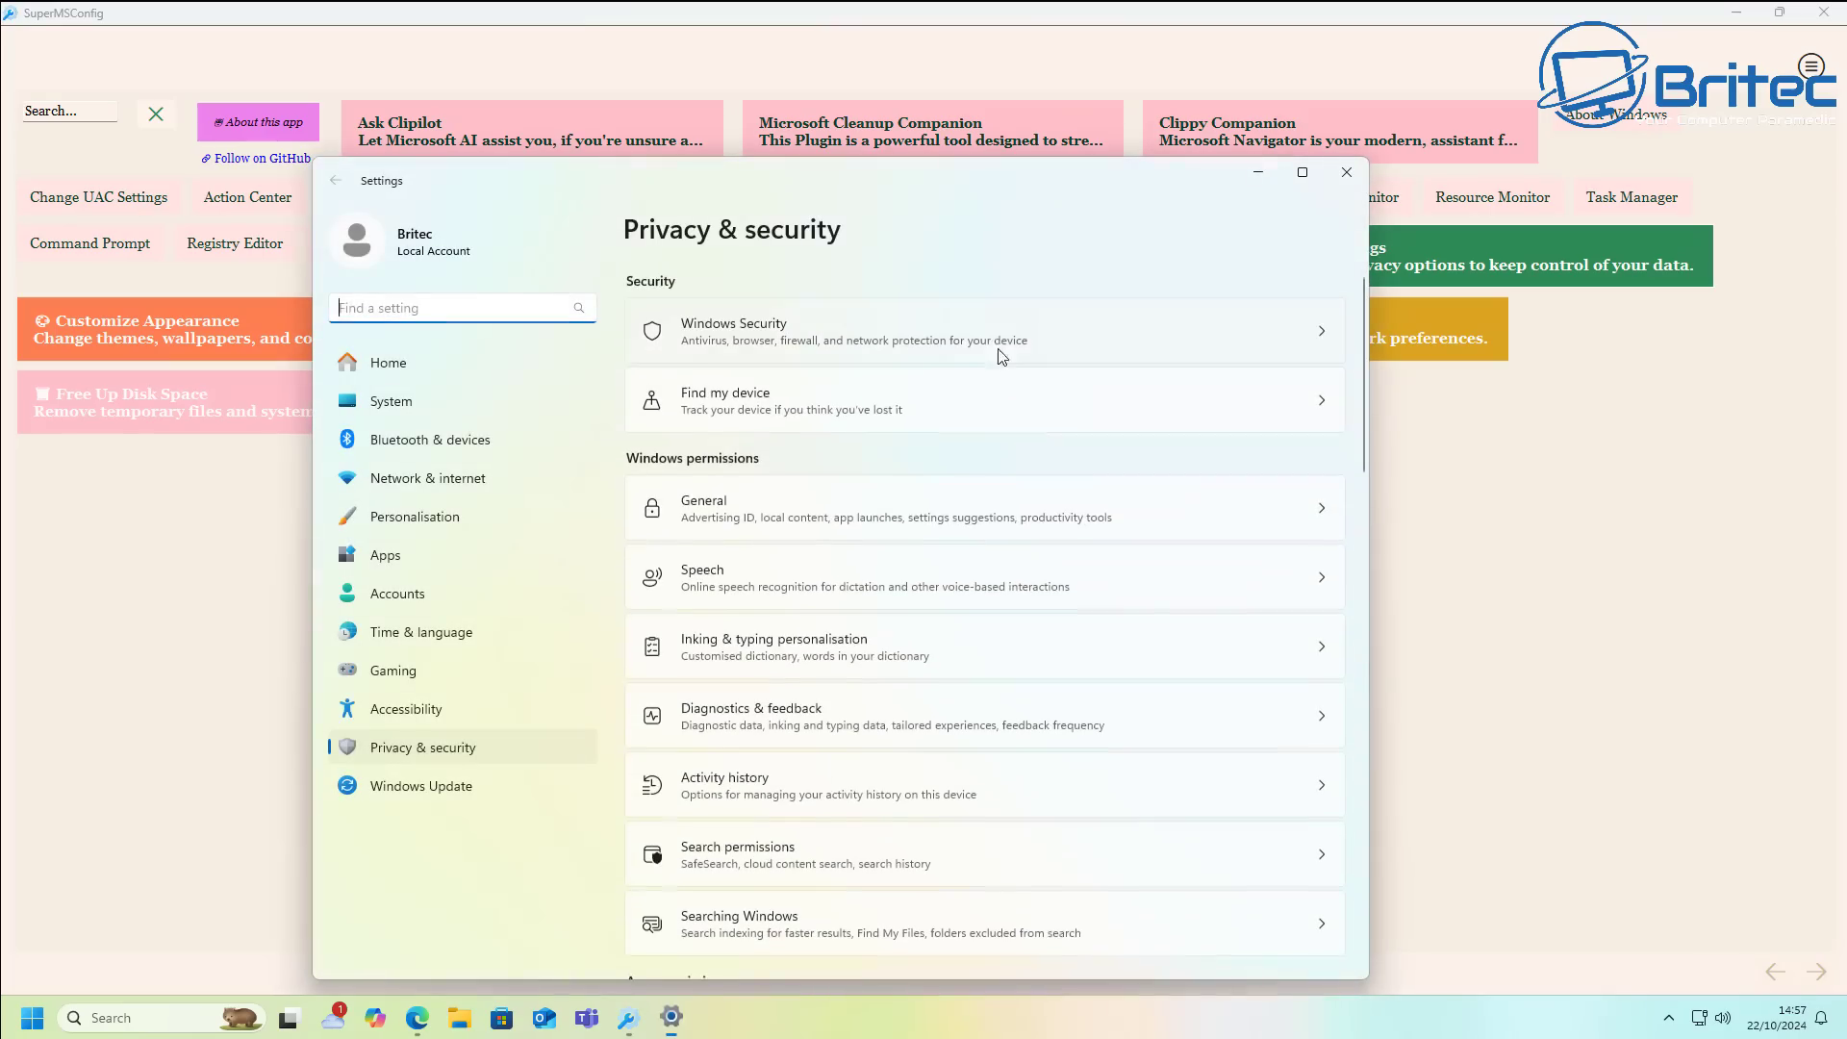
{"action": "left_click", "coordinate": [1348, 174]}
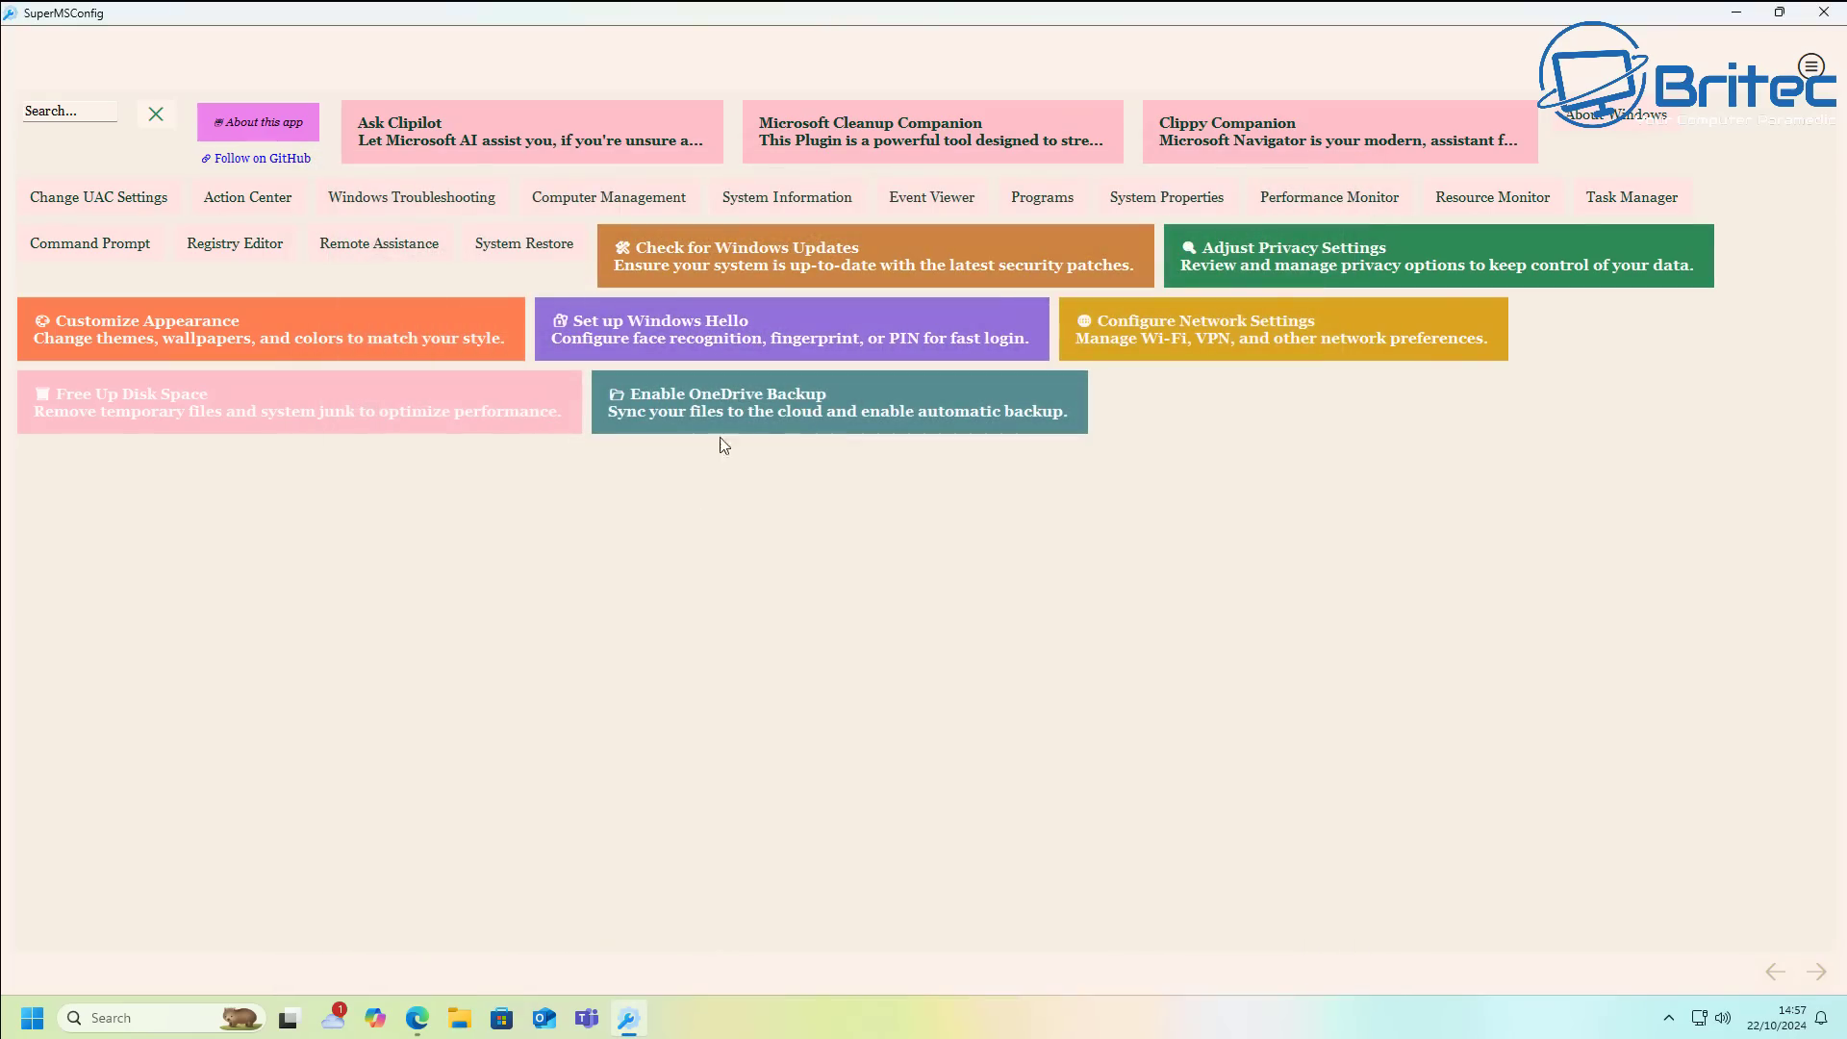
{"action": "left_click", "coordinate": [263, 332]}
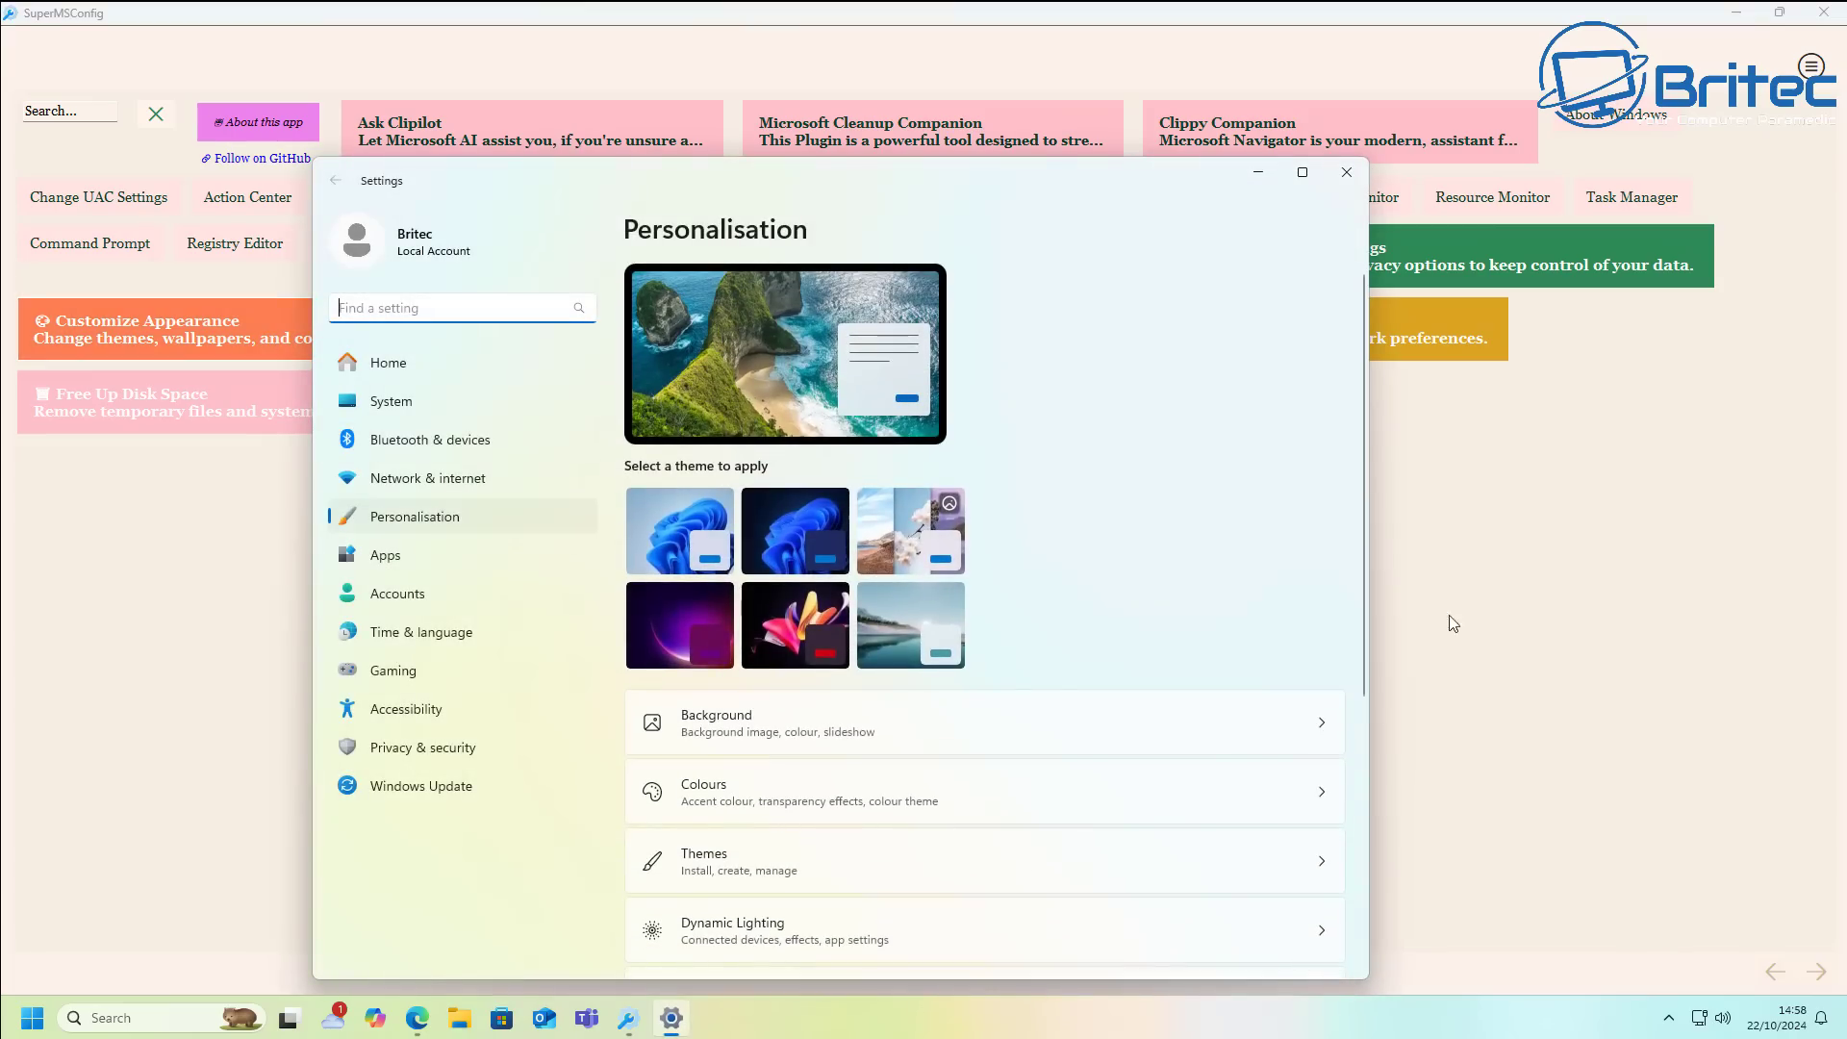
{"action": "left_click", "coordinate": [1453, 624]}
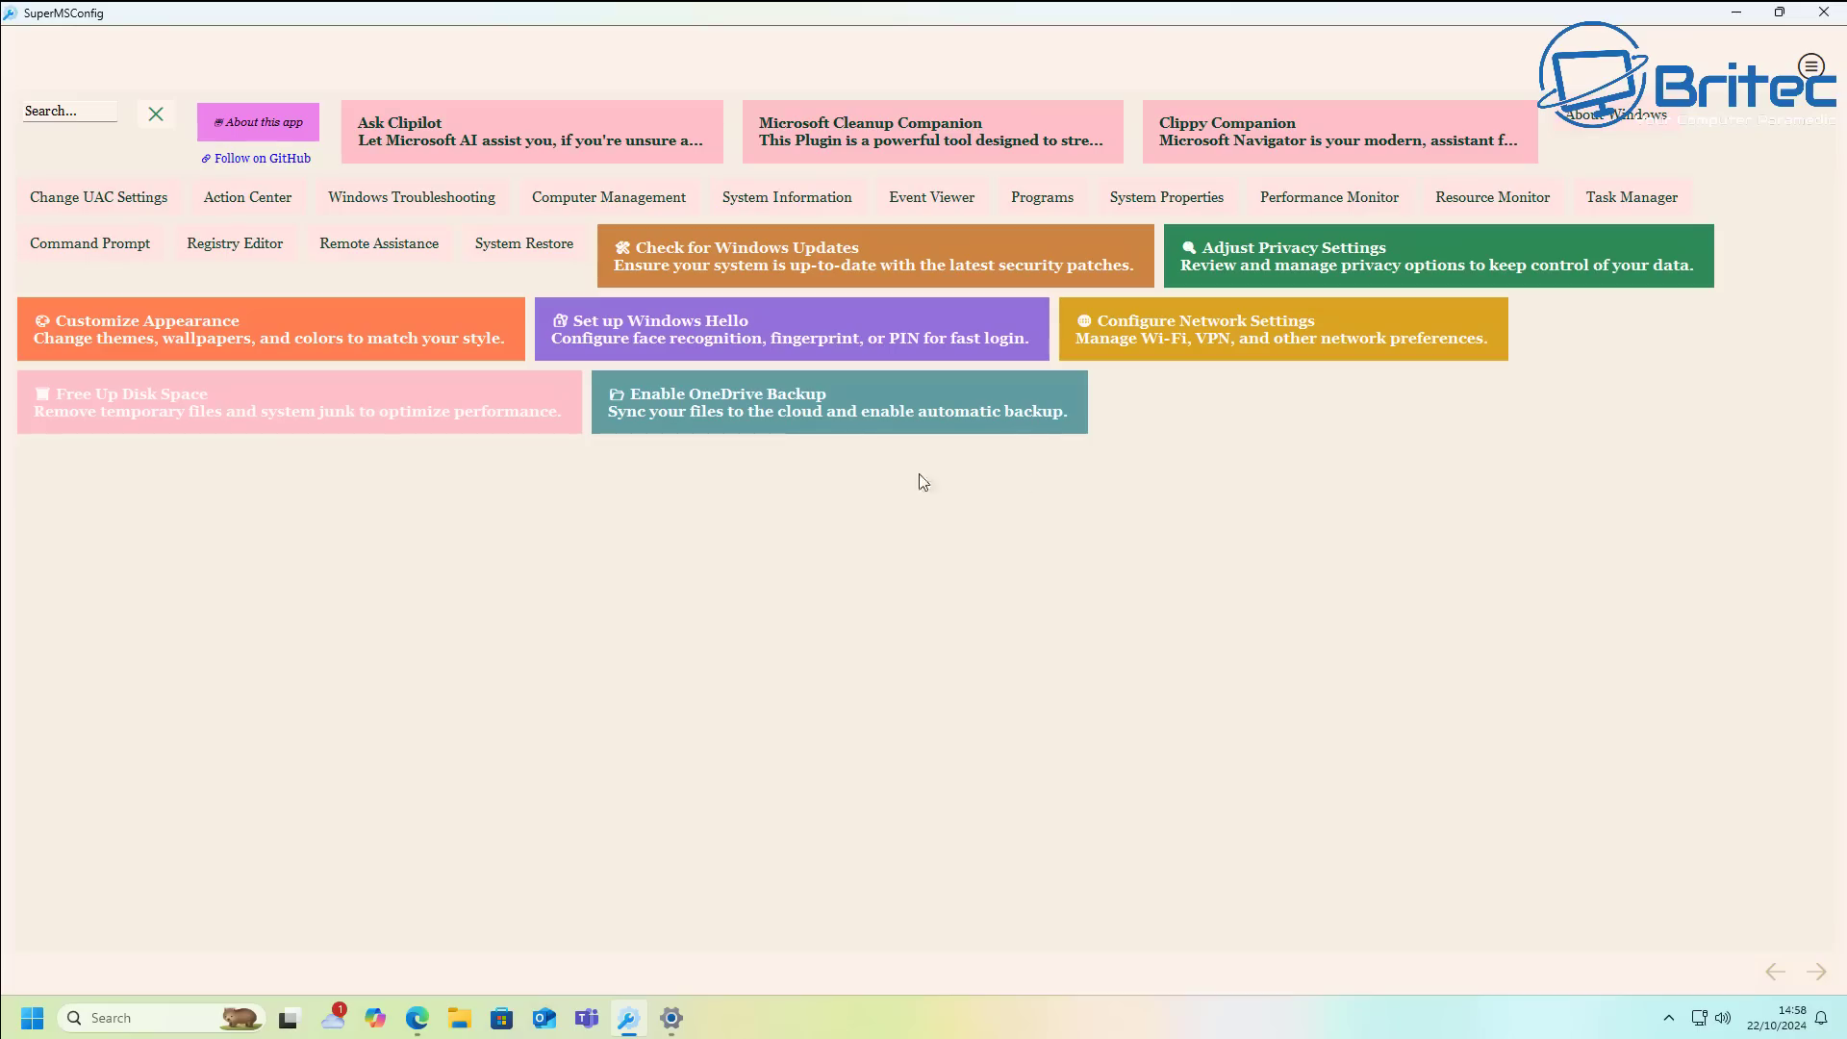
- Return to the configuration check page and view the list of available Copilot companion plugins
{"action": "left_click", "coordinate": [1823, 71]}
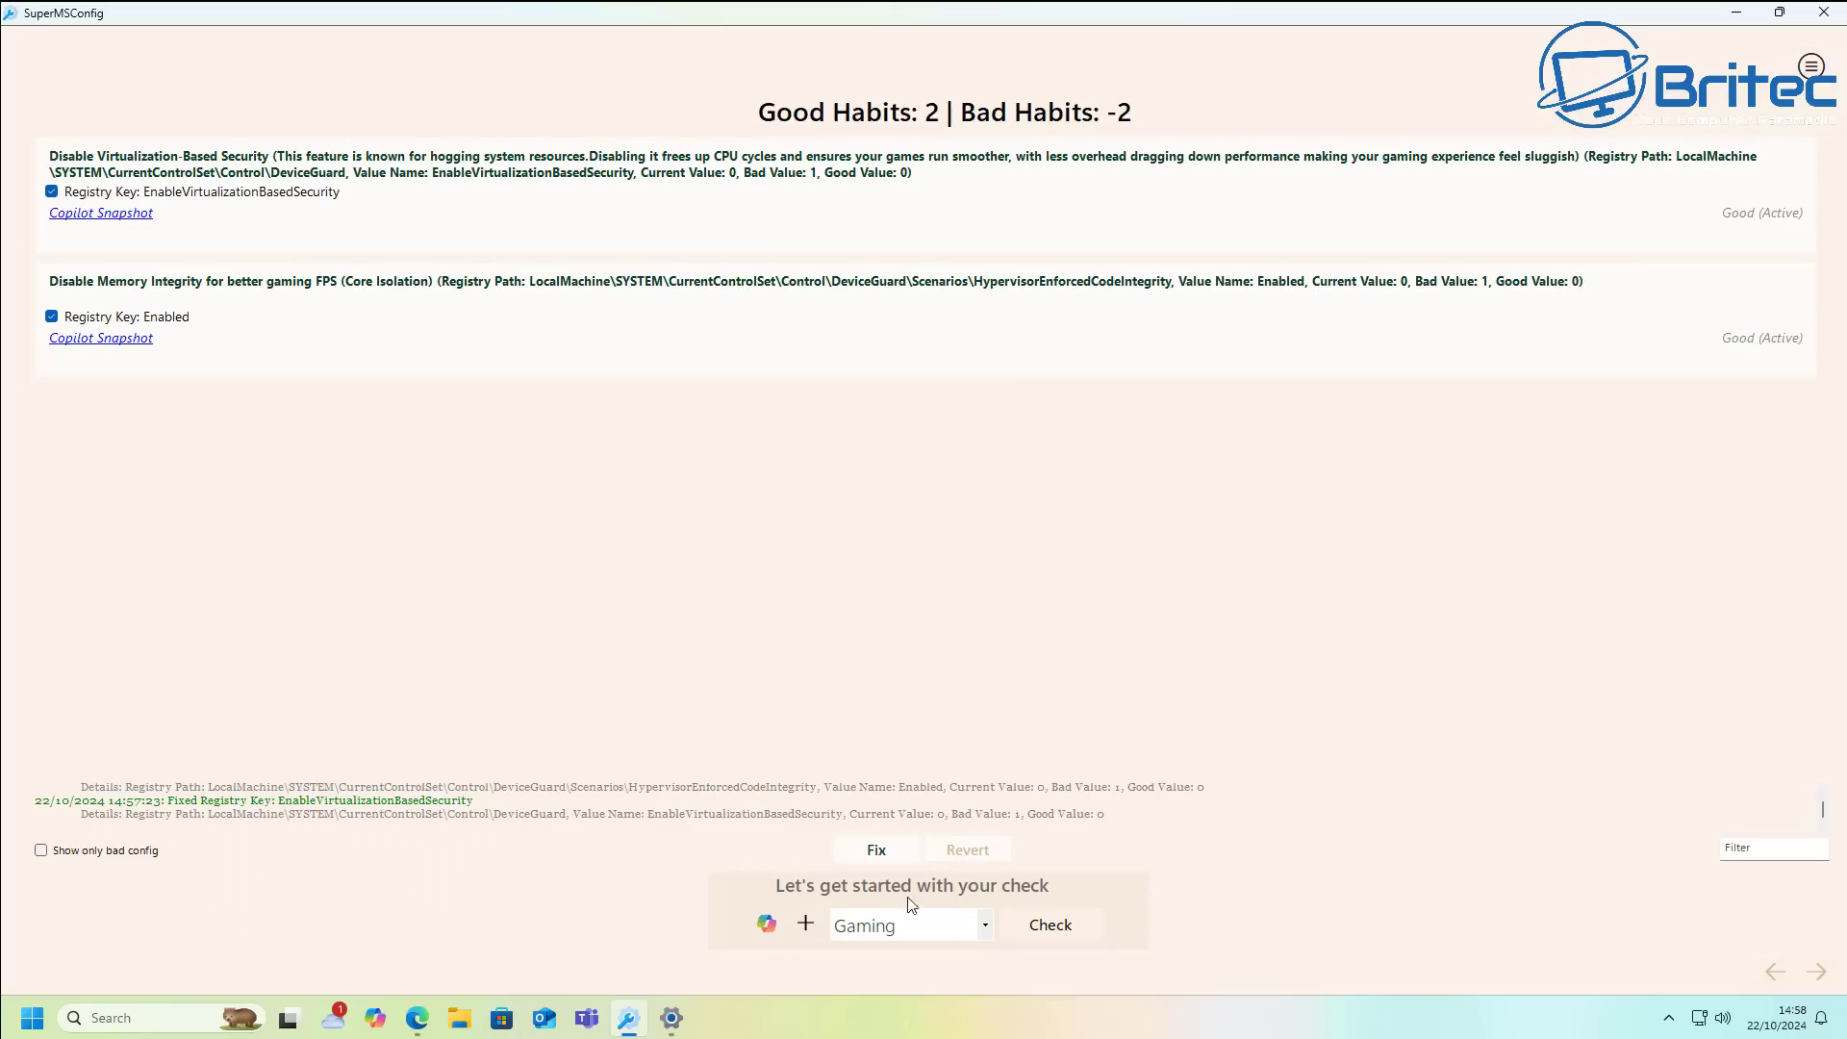
{"action": "left_click", "coordinate": [764, 926]}
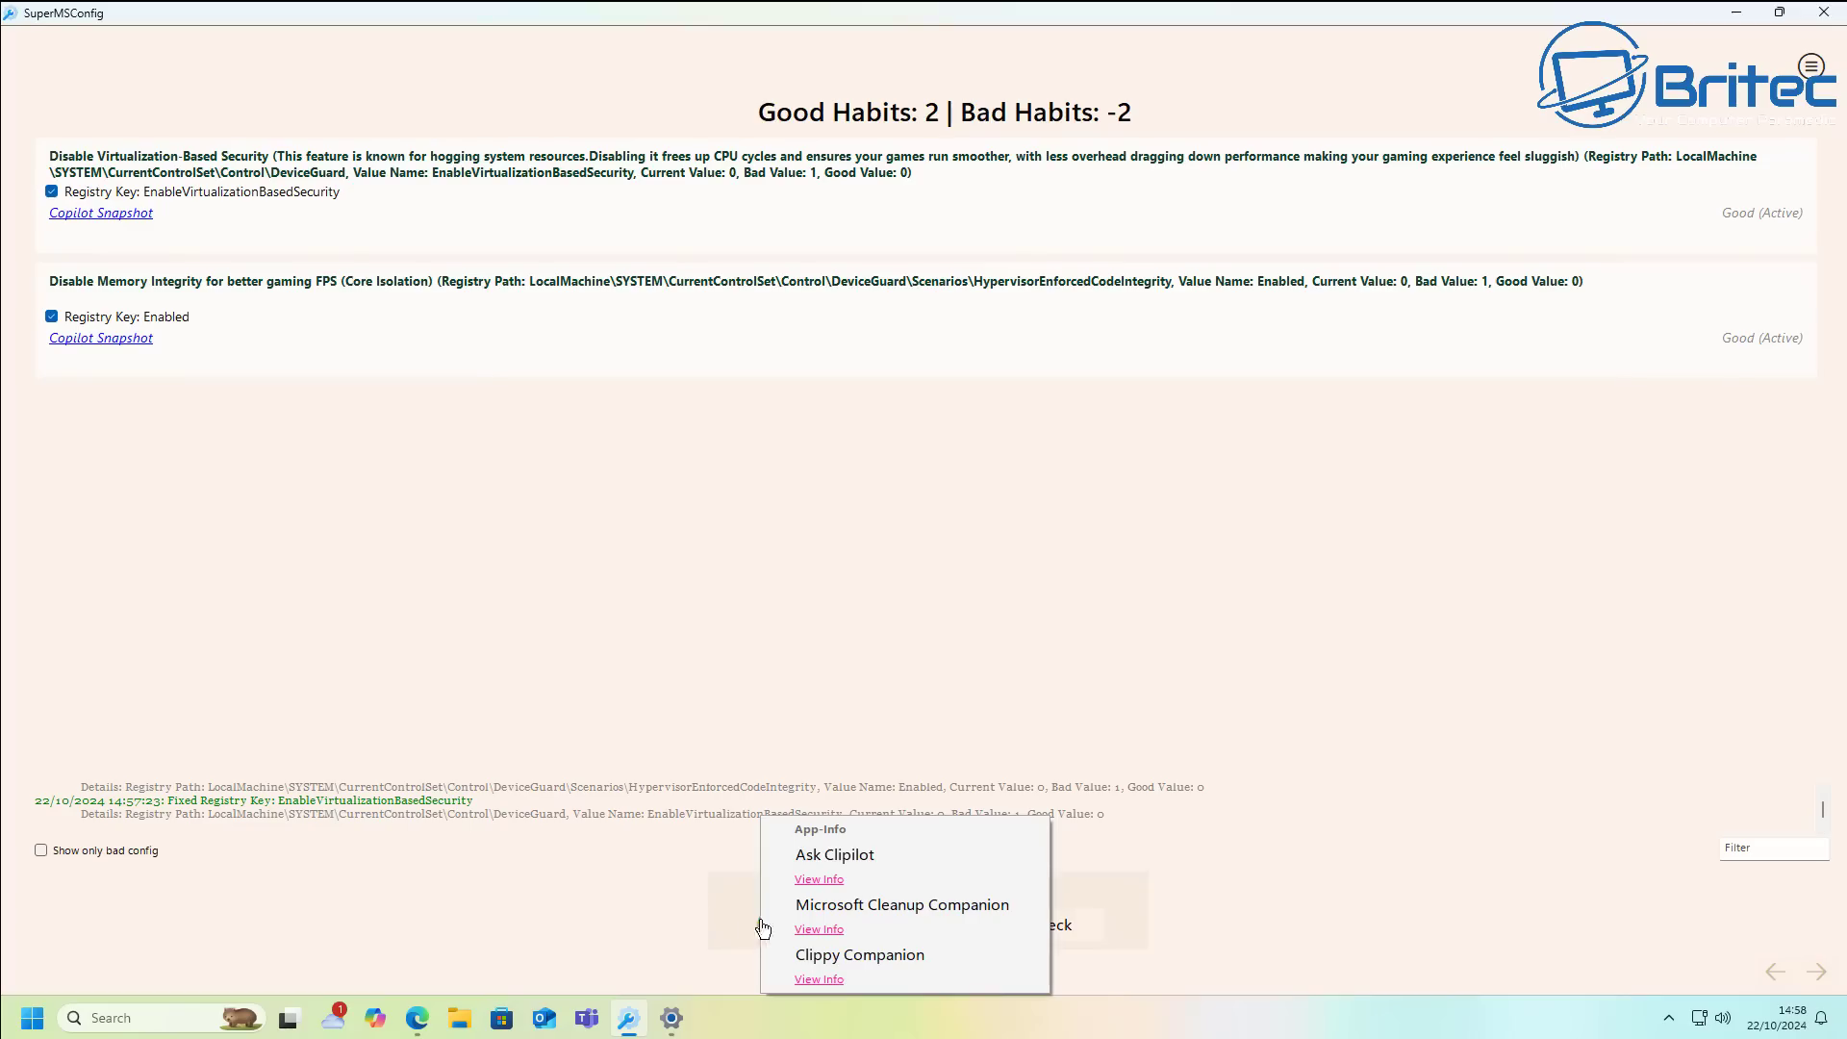
{"action": "left_click", "coordinate": [1243, 820]}
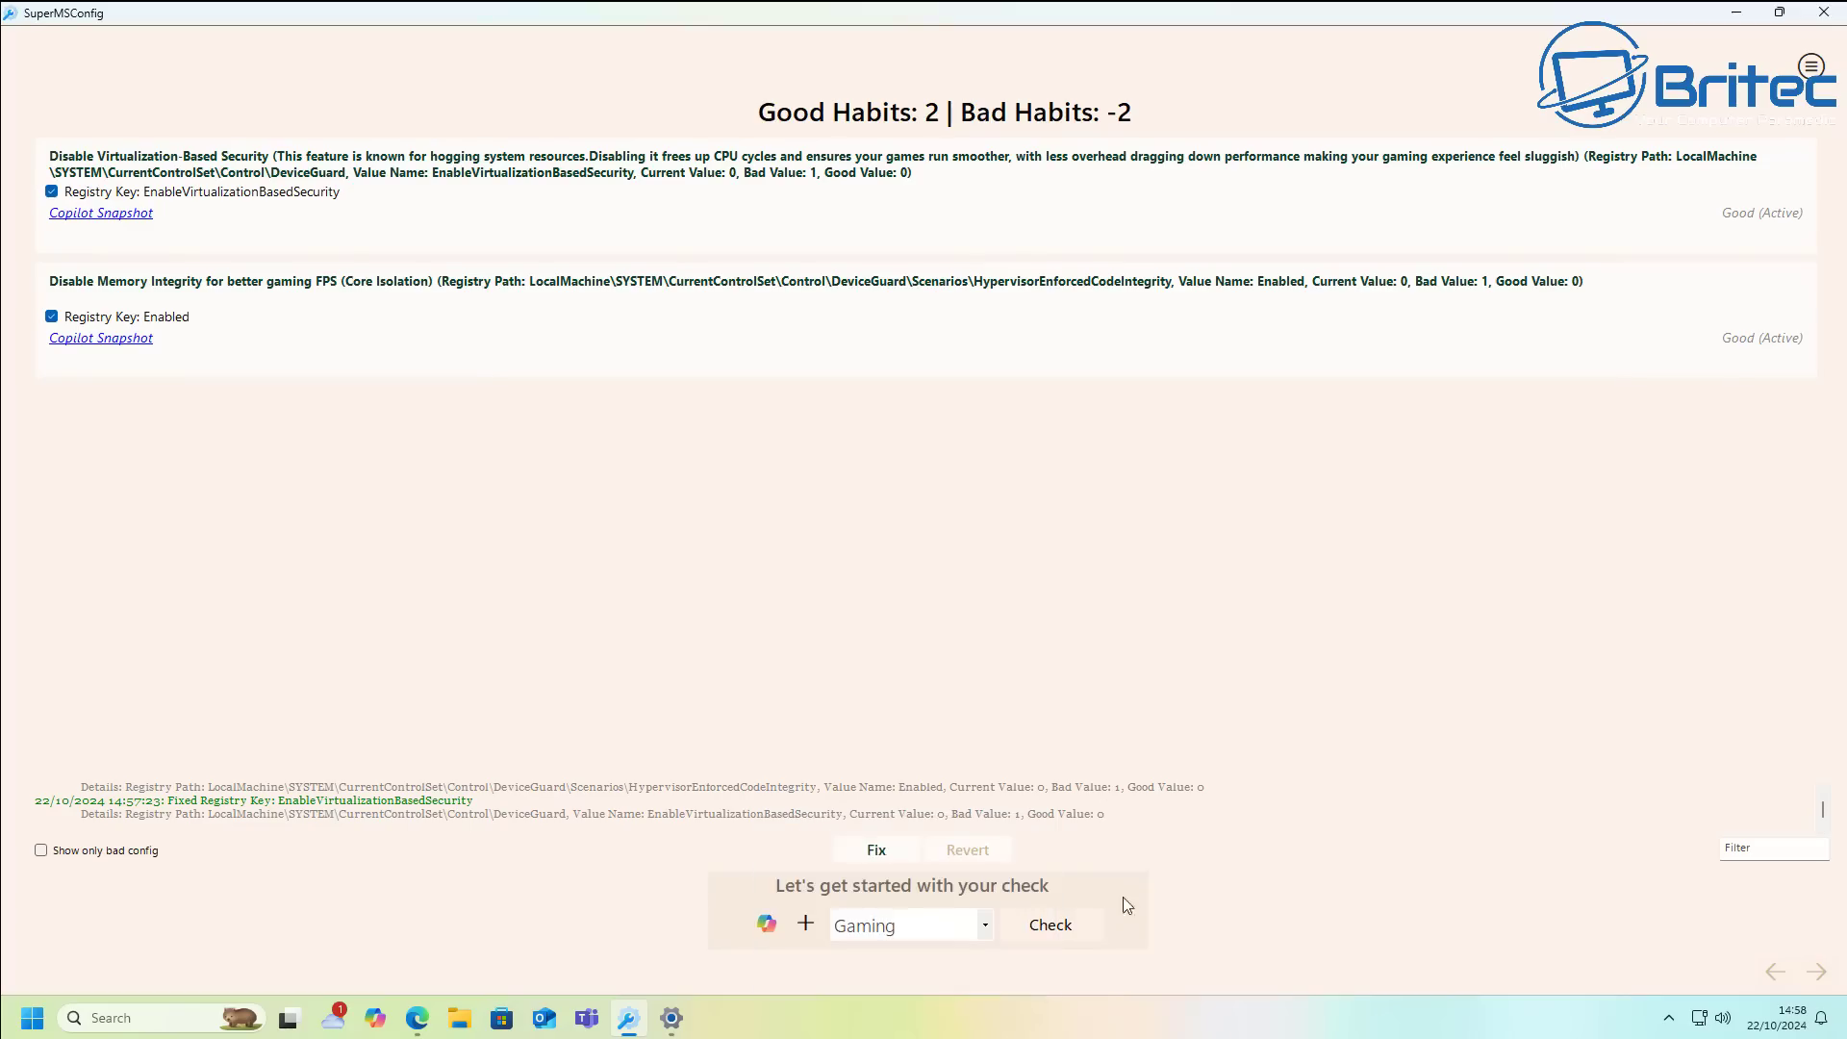